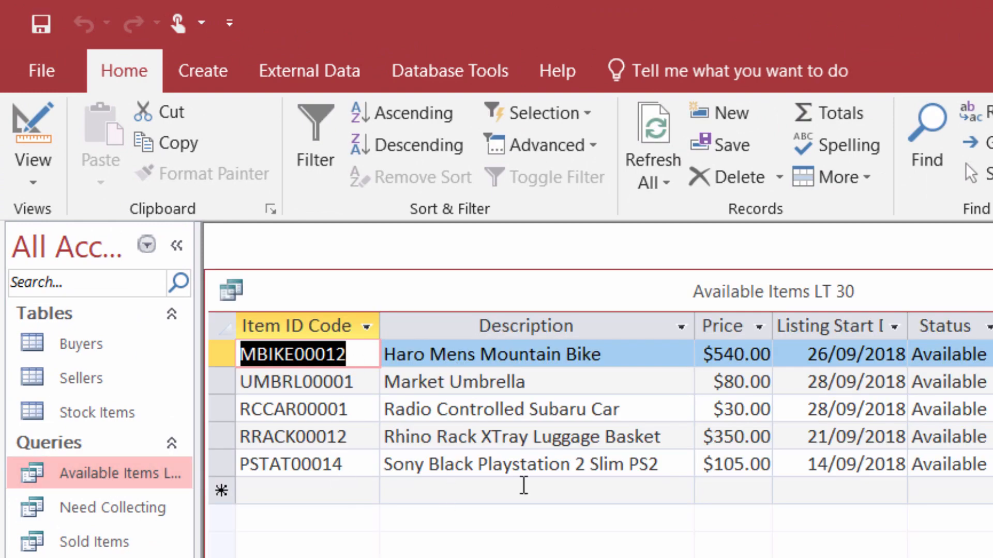
# Close the Available Items LT 30 query datasheet and check the navigation pane's category and group filter options
pyautogui.hotkey('ctrl', 'w')
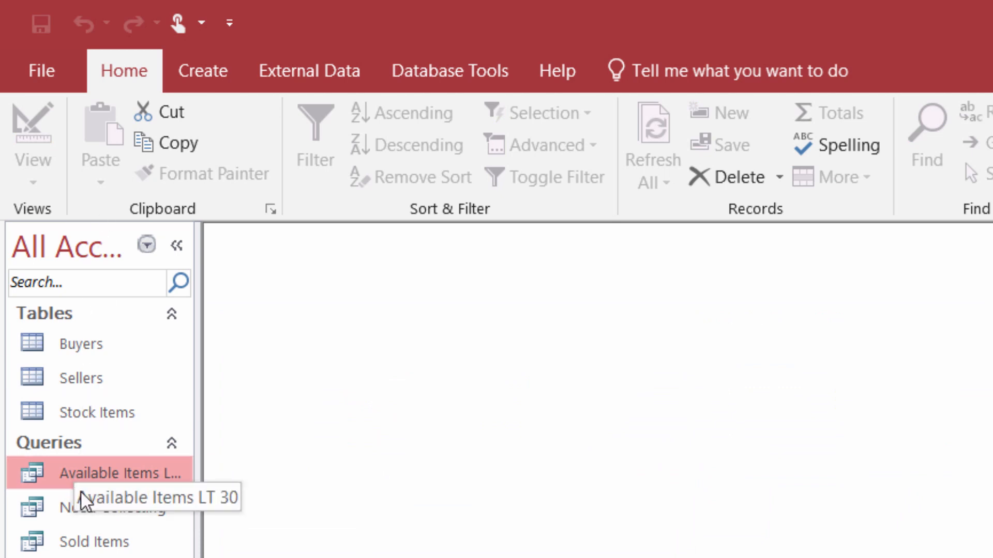
pyautogui.click(147, 246)
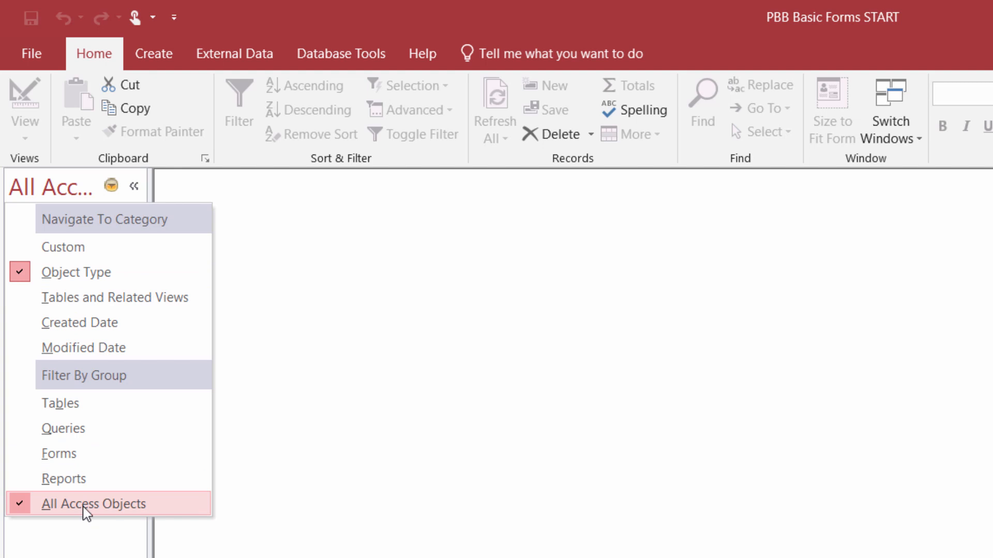
pyautogui.click(185, 533)
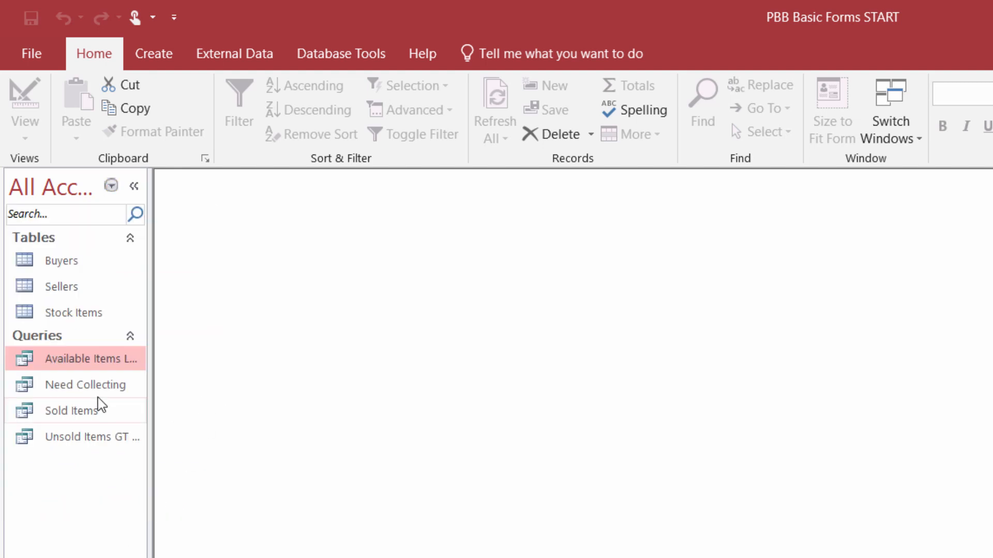
# Create a basic form from the Available Items LT 30 query and close the Property Sheet
pyautogui.click(151, 55)
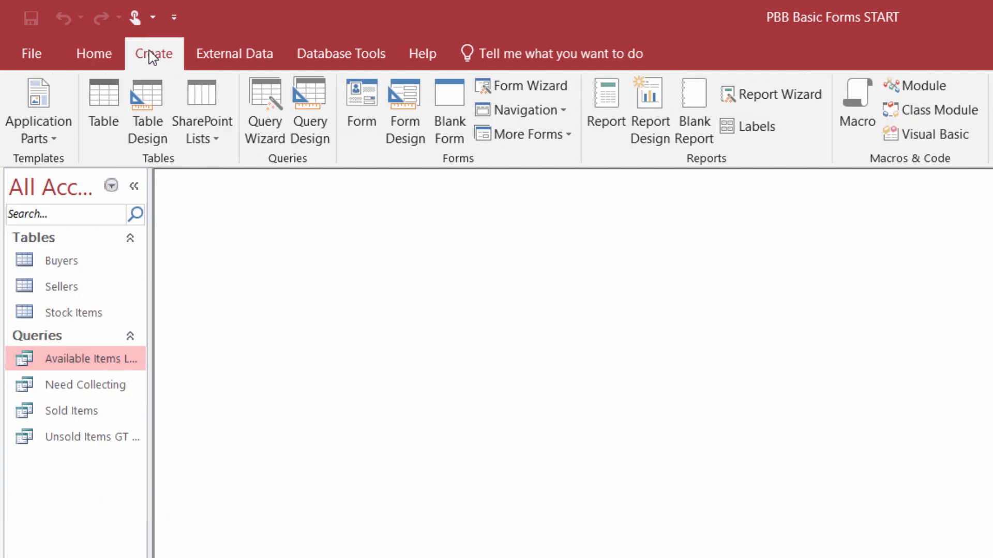
pyautogui.click(365, 127)
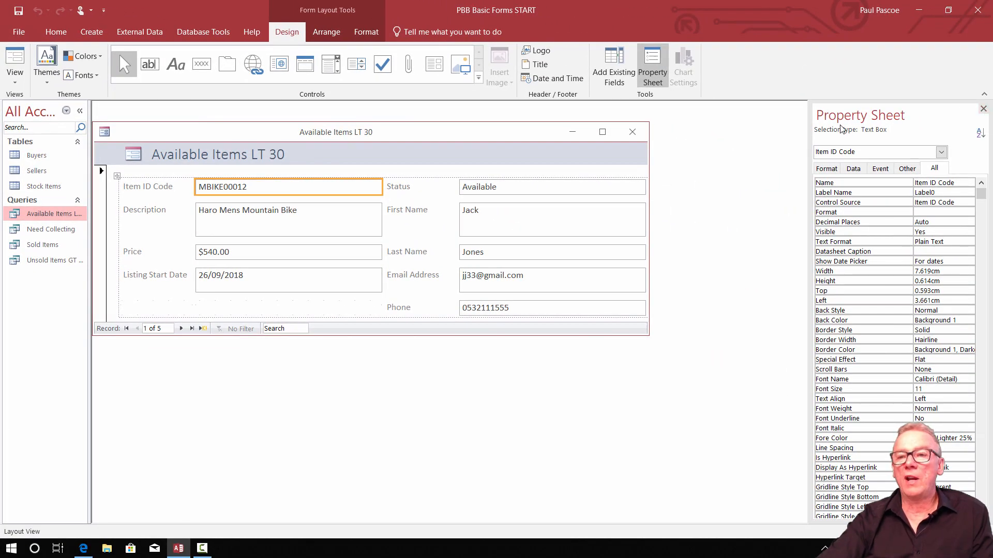
pyautogui.click(983, 109)
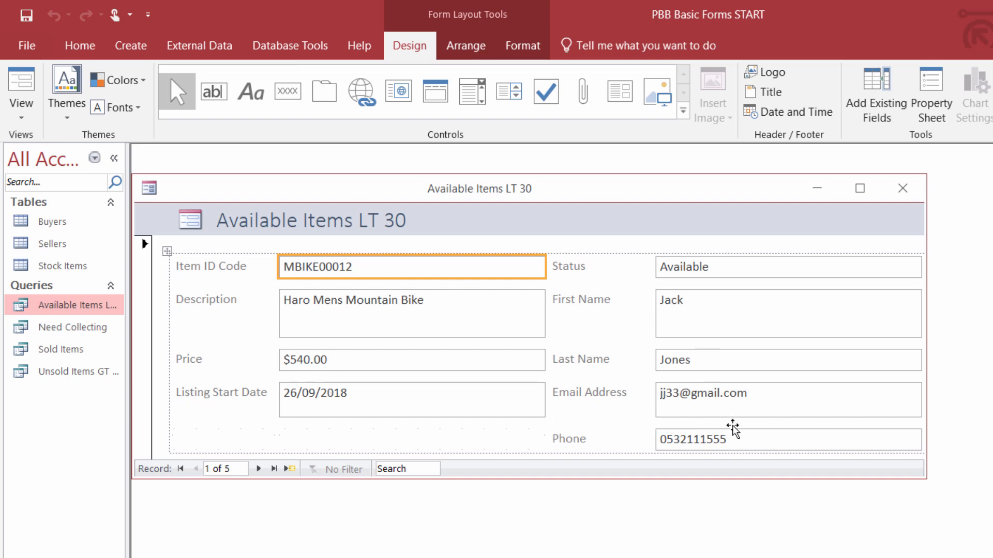
# Change the title in the form header to "Available Items"
pyautogui.click(374, 221)
pyautogui.click(380, 222)
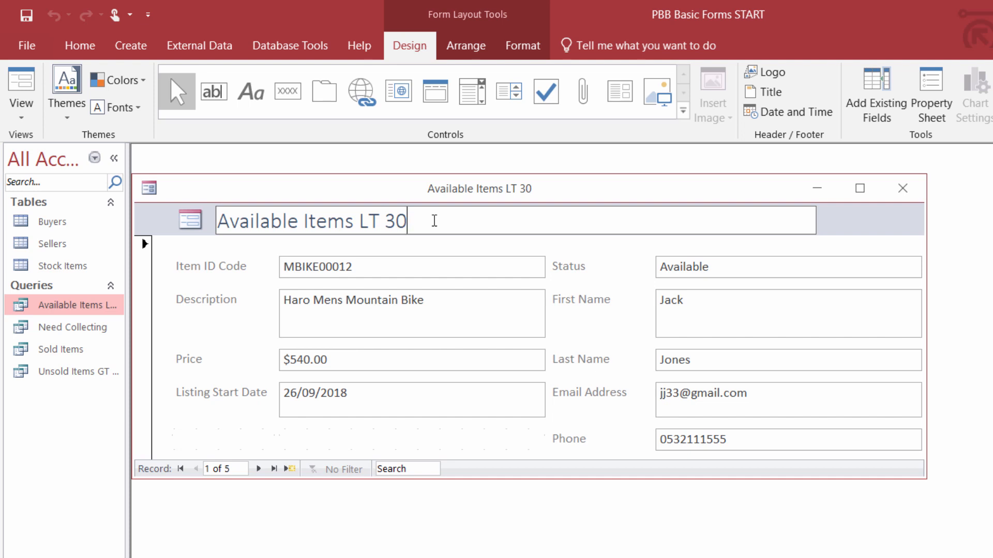
pyautogui.press('BackSpace')
pyautogui.press('BackSpace')
pyautogui.press('BackSpace')
pyautogui.press('BackSpace')
pyautogui.press('BackSpace')
pyautogui.press('BackSpace')
pyautogui.press('BackSpace')
pyautogui.press('BackSpace')
pyautogui.press('BackSpace')
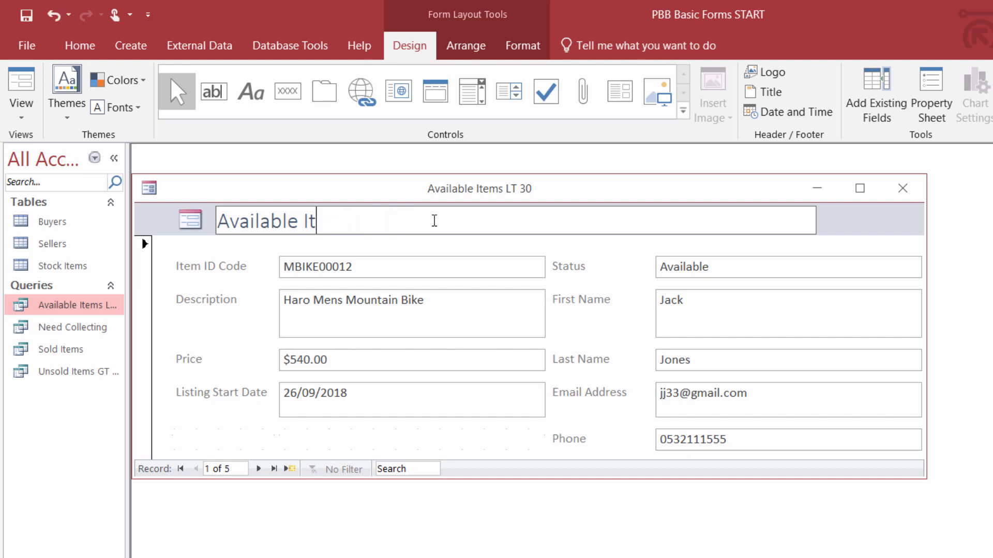
pyautogui.write('ems')
pyautogui.click(598, 258)
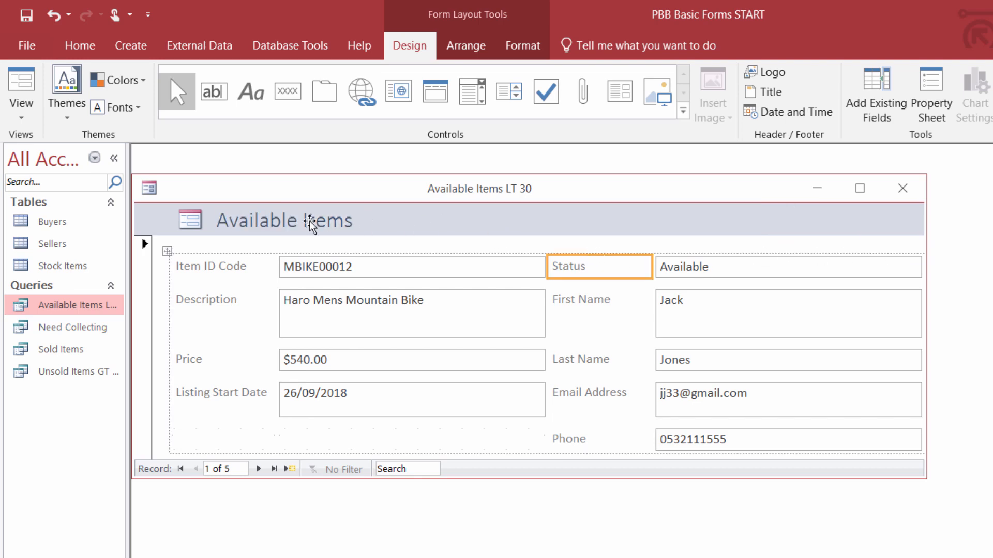
# Examine the form's selectable parts by selecting its text boxes, empty layout cell, detail section and header title in turn
pyautogui.click(339, 272)
pyautogui.click(347, 317)
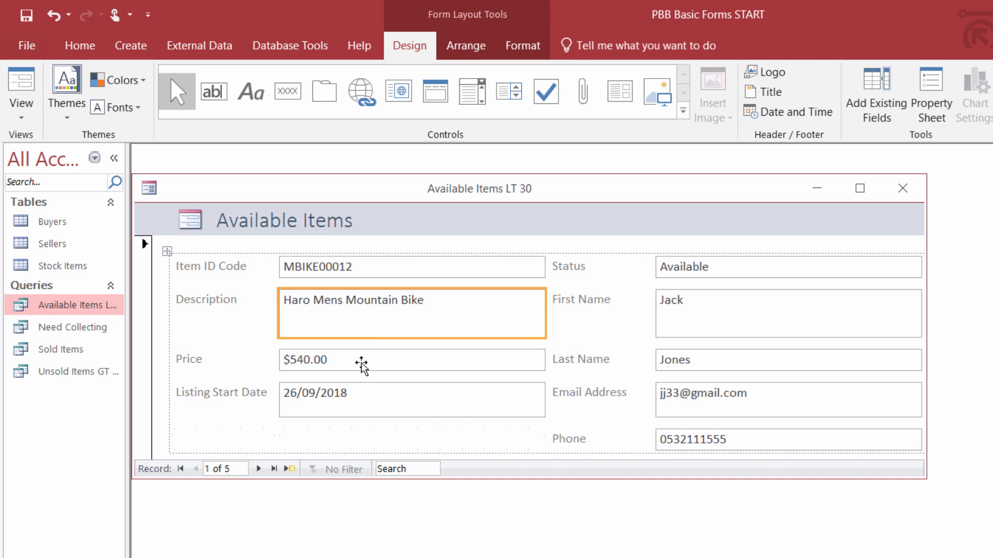
pyautogui.click(362, 365)
pyautogui.click(372, 408)
pyautogui.click(381, 439)
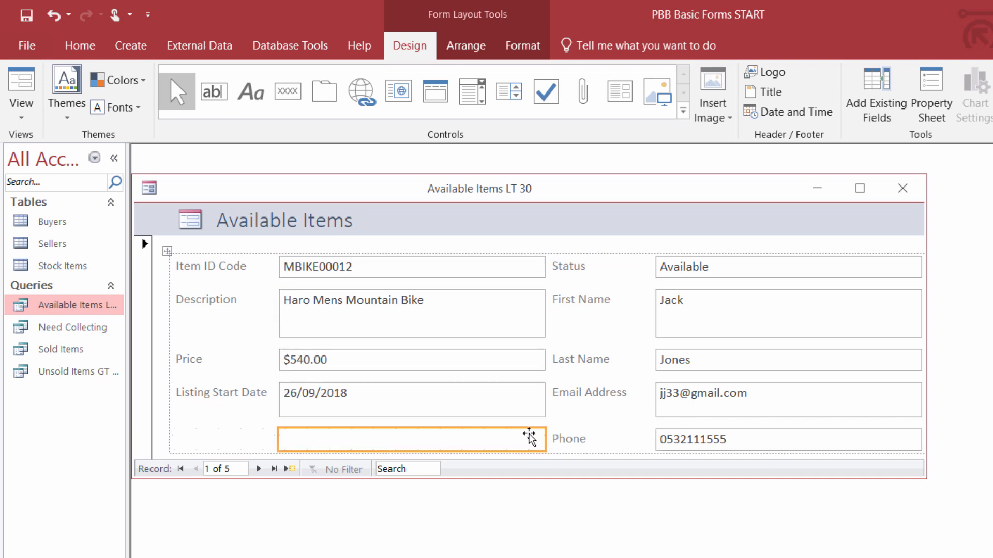
pyautogui.click(604, 259)
pyautogui.click(656, 245)
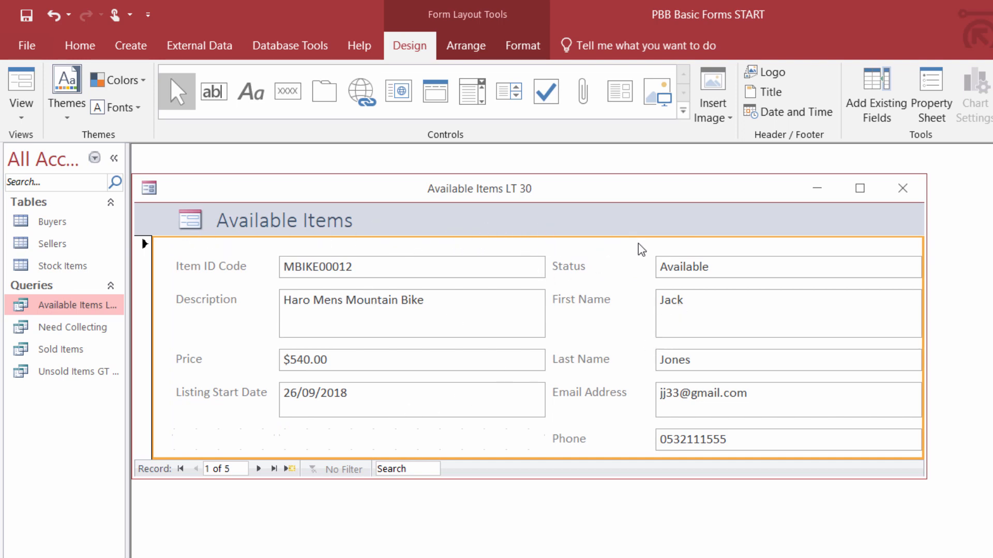
pyautogui.click(657, 218)
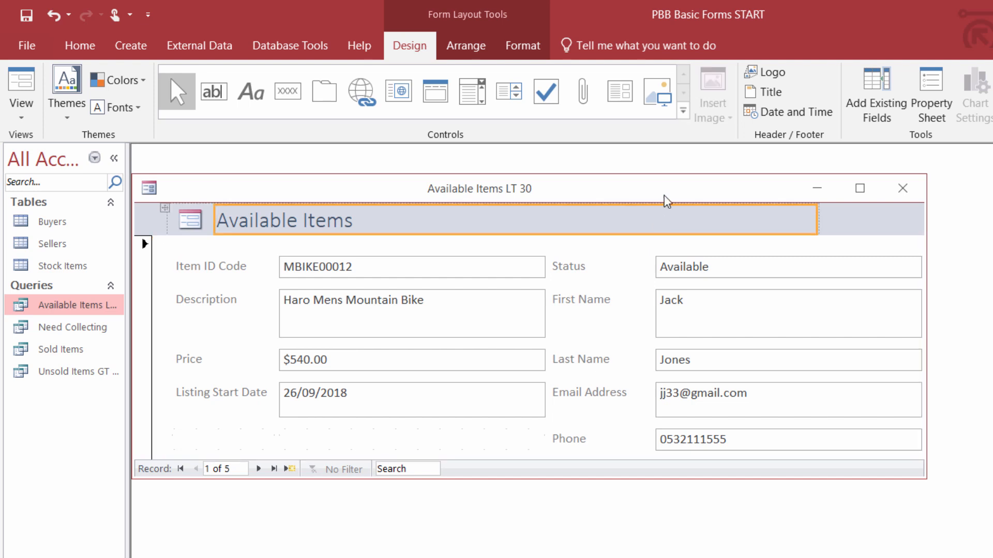
pyautogui.click(853, 219)
pyautogui.click(755, 221)
# Set the form's detail section back color to standard light blue #00B7EF and widen the form window slightly
pyautogui.click(687, 251)
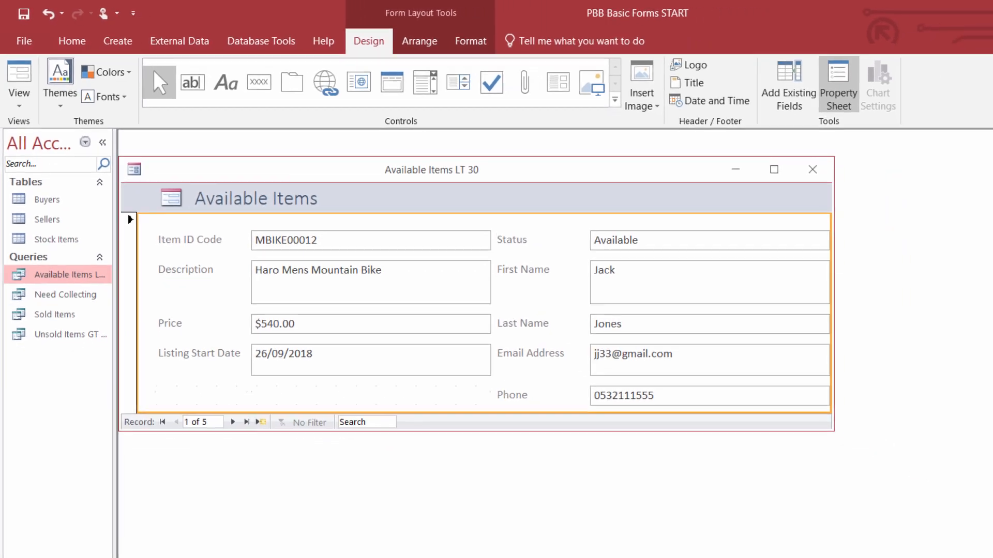
pyautogui.click(931, 96)
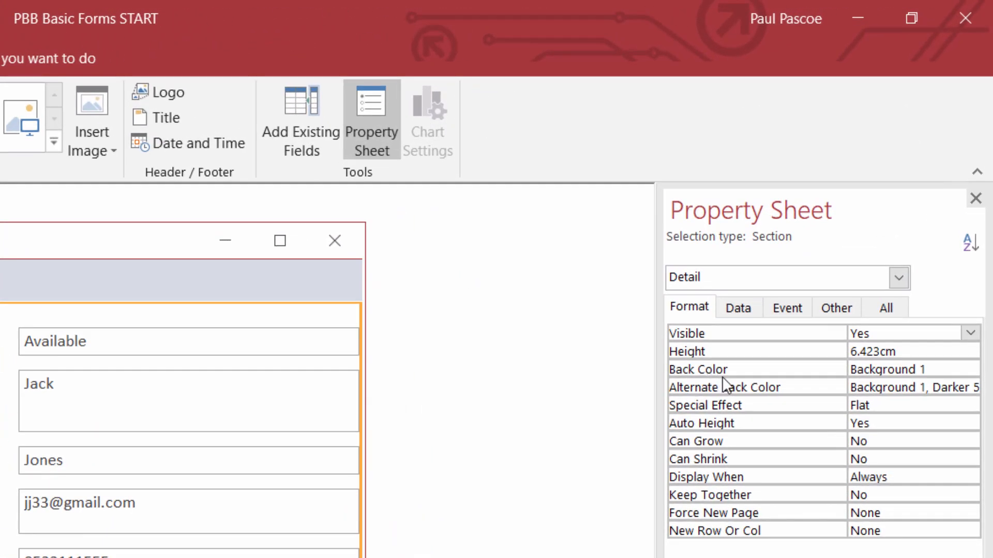
pyautogui.click(938, 369)
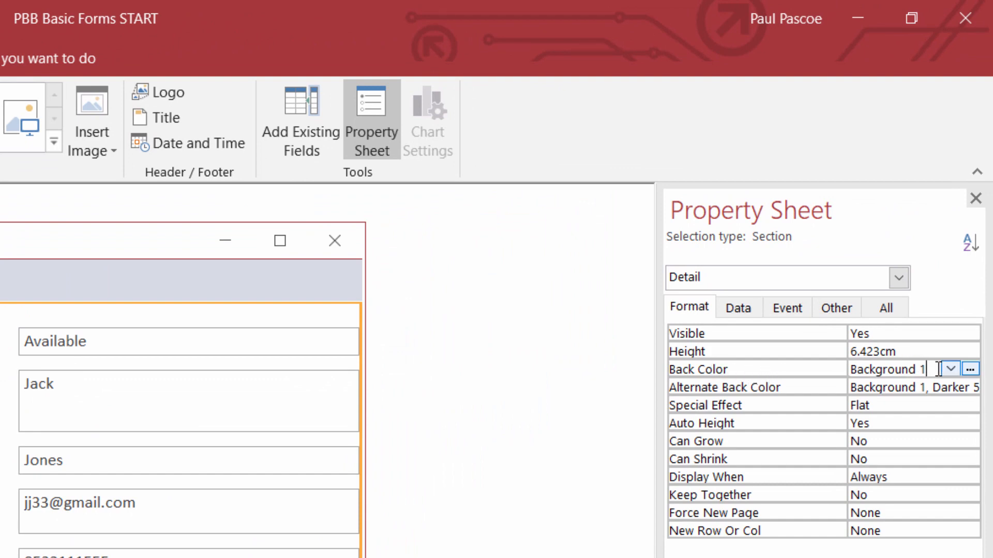
pyautogui.click(970, 370)
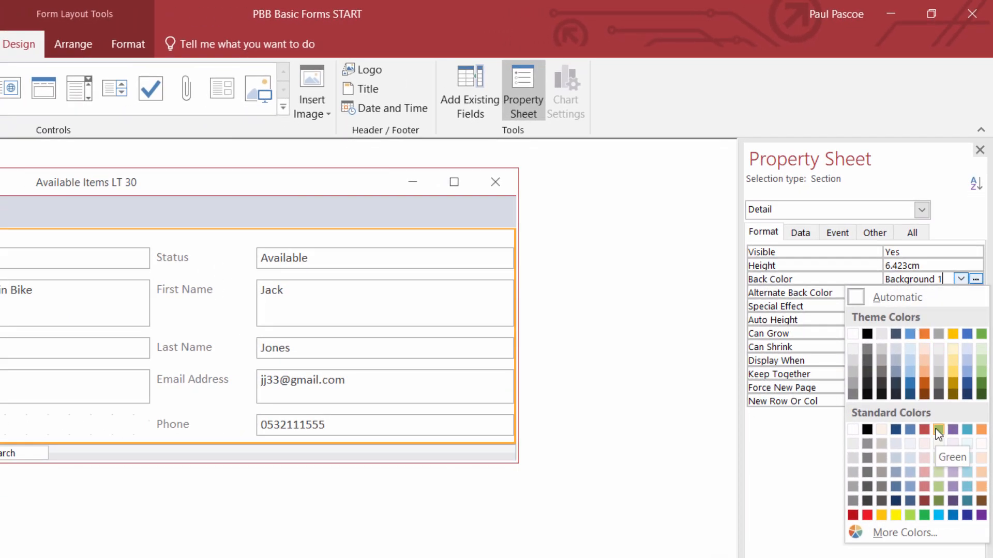
pyautogui.click(938, 516)
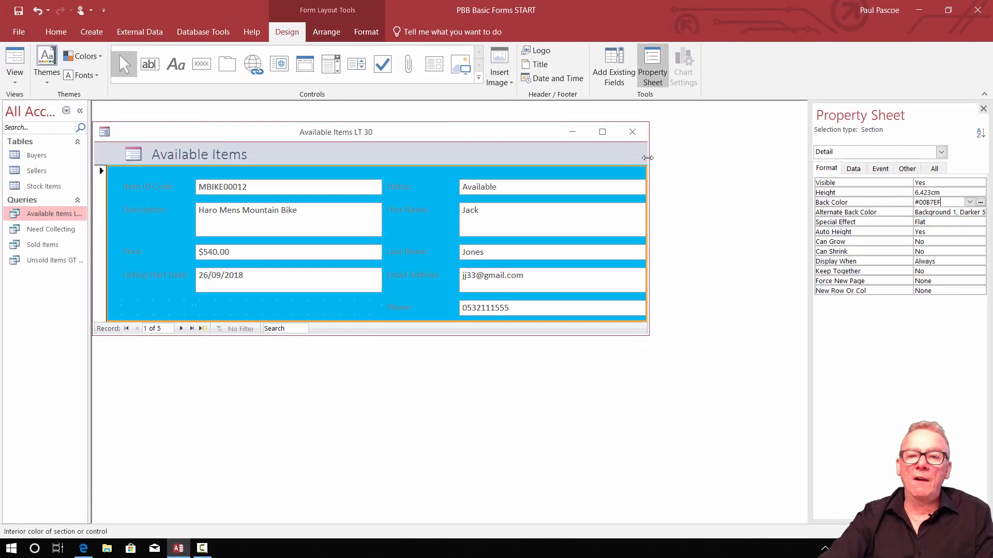
pyautogui.moveTo(647, 158); pyautogui.dragTo(678, 160)
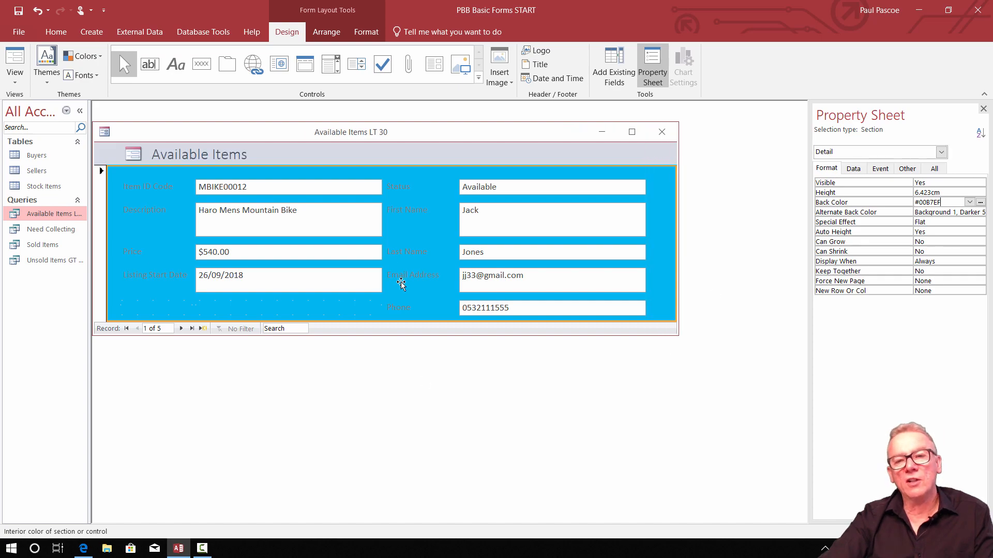
# Examine how readable the field labels in both columns are against the blue detail background
pyautogui.click(135, 191)
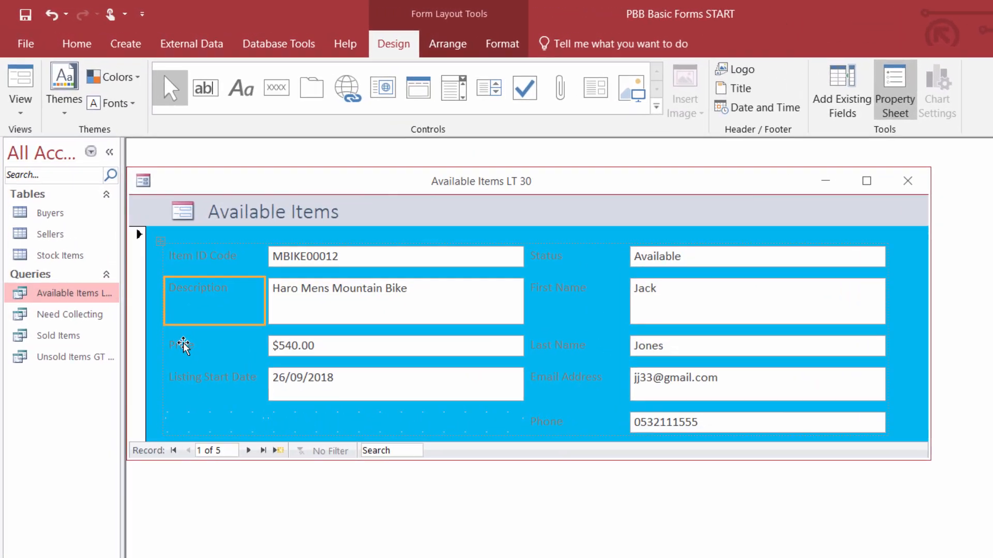
pyautogui.click(132, 250)
pyautogui.click(138, 275)
pyautogui.click(570, 269)
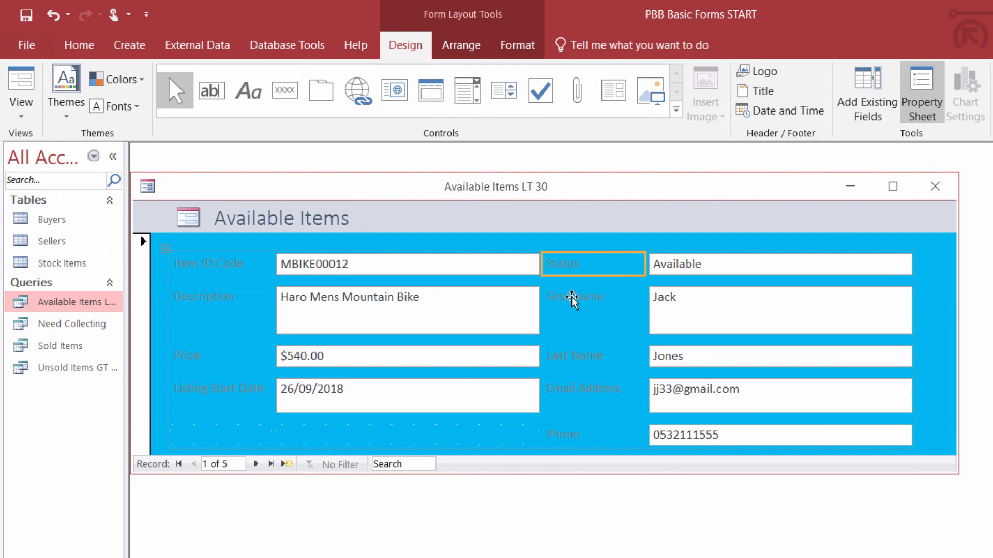
pyautogui.click(572, 301)
pyautogui.click(579, 357)
pyautogui.click(583, 387)
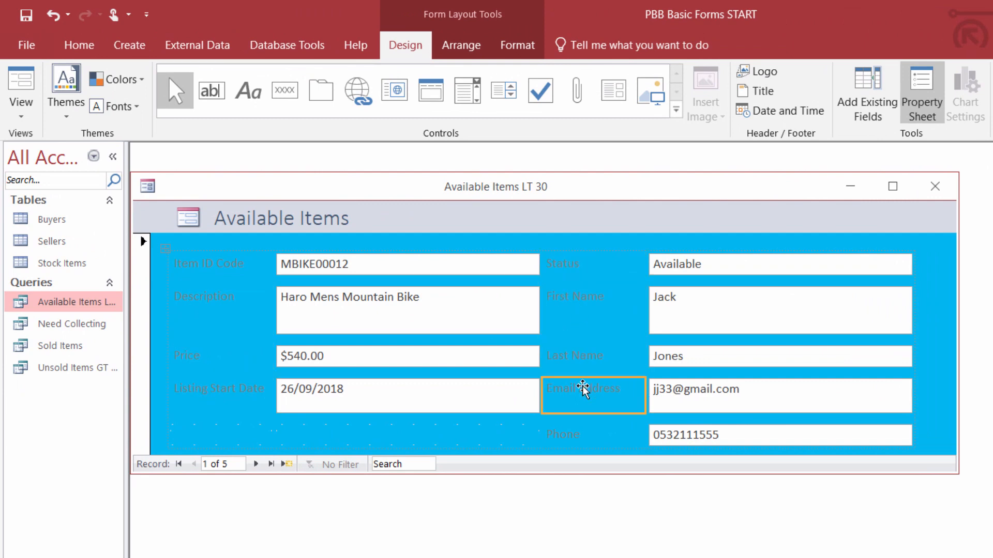
pyautogui.click(561, 436)
# Set the fore color of all nine field labels, from Item ID Code through Phone, to the darkest Accent 1 theme shade
pyautogui.click(222, 265)
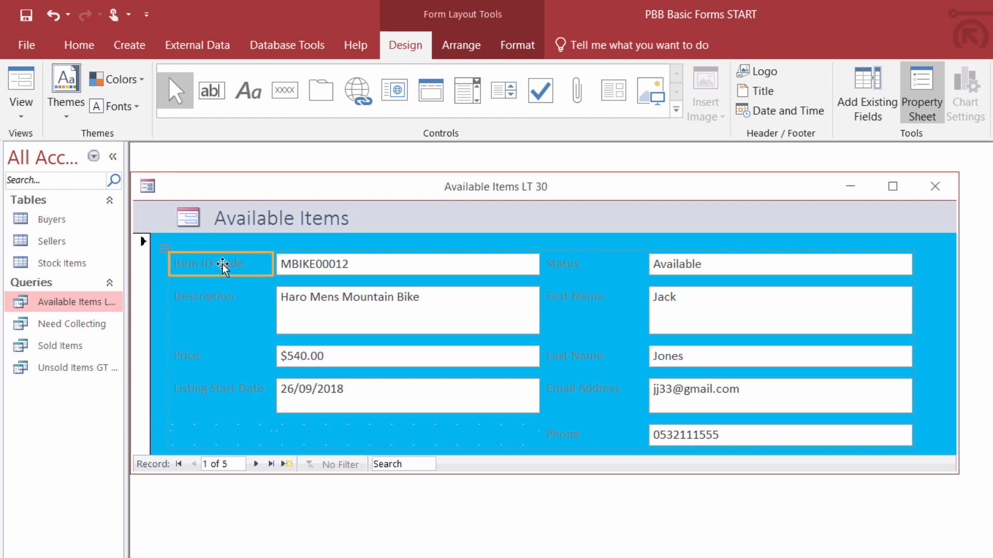
pyautogui.keyDown('shift'); pyautogui.click(220, 305); pyautogui.keyUp('shift')
pyautogui.keyDown('shift'); pyautogui.click(195, 356); pyautogui.keyUp('shift')
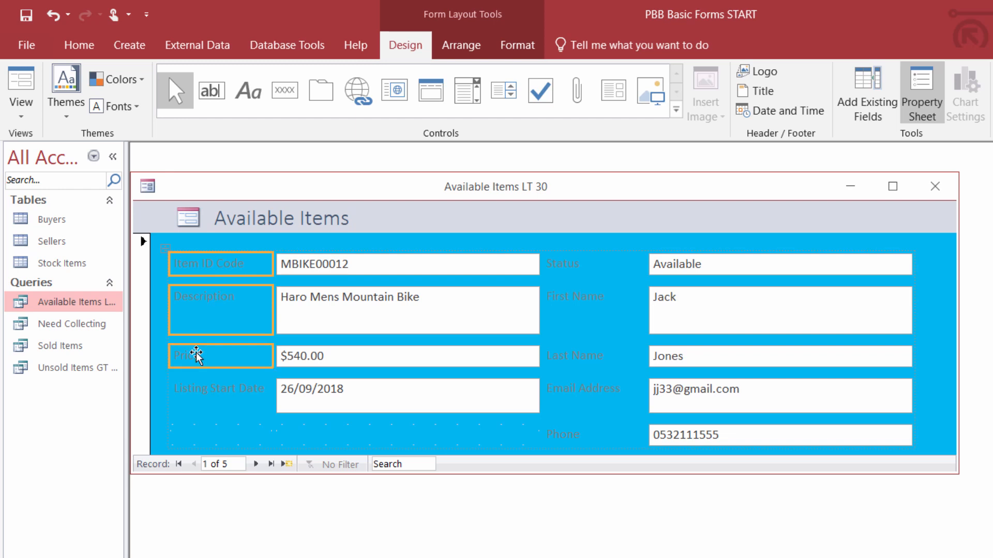
pyautogui.keyDown('shift'); pyautogui.click(220, 390); pyautogui.keyUp('shift')
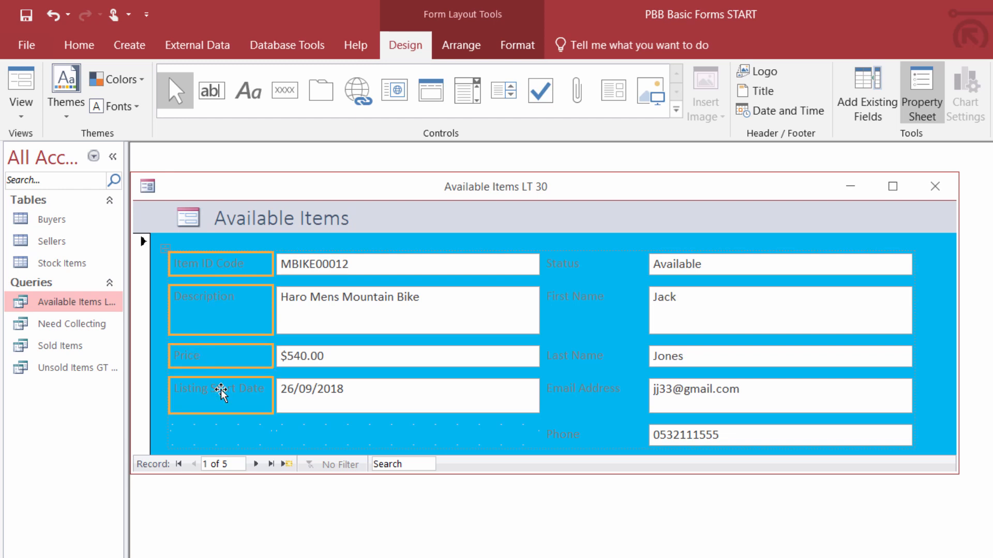
pyautogui.keyDown('shift'); pyautogui.click(577, 270); pyautogui.keyUp('shift')
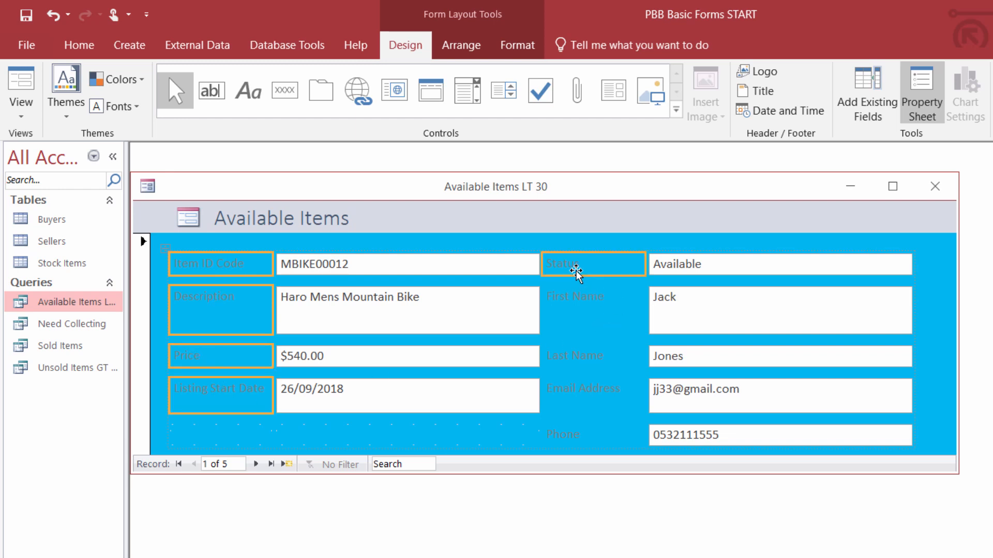
pyautogui.keyDown('shift'); pyautogui.click(576, 297); pyautogui.keyUp('shift')
pyautogui.keyDown('shift'); pyautogui.click(578, 362); pyautogui.keyUp('shift')
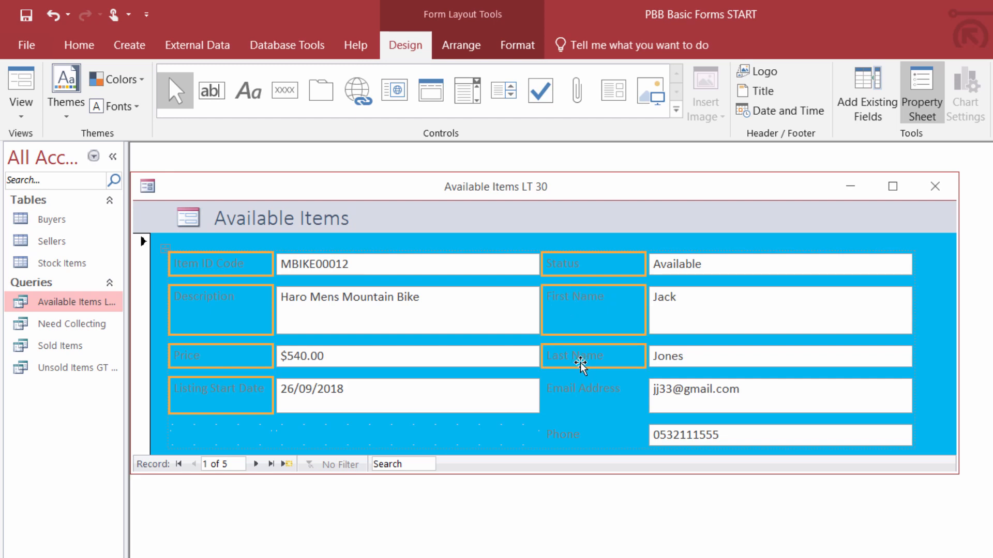
pyautogui.keyDown('shift'); pyautogui.click(577, 399); pyautogui.keyUp('shift')
pyautogui.keyDown('shift'); pyautogui.click(572, 433); pyautogui.keyUp('shift')
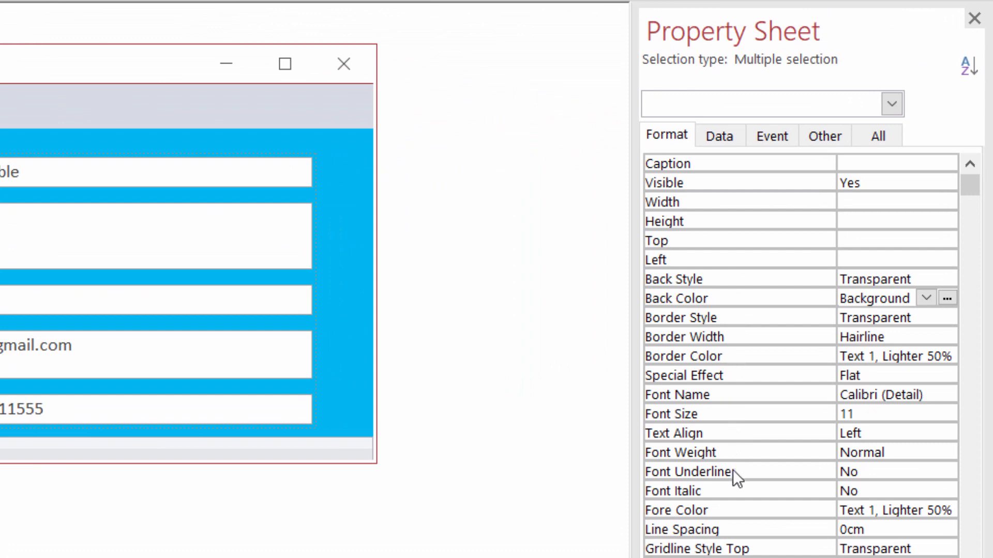
pyautogui.click(727, 513)
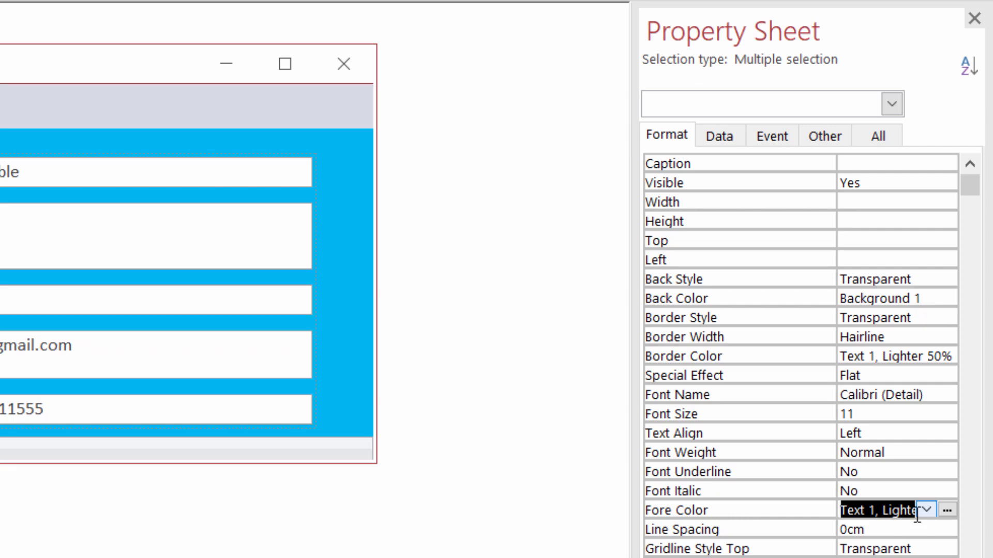
pyautogui.click(946, 510)
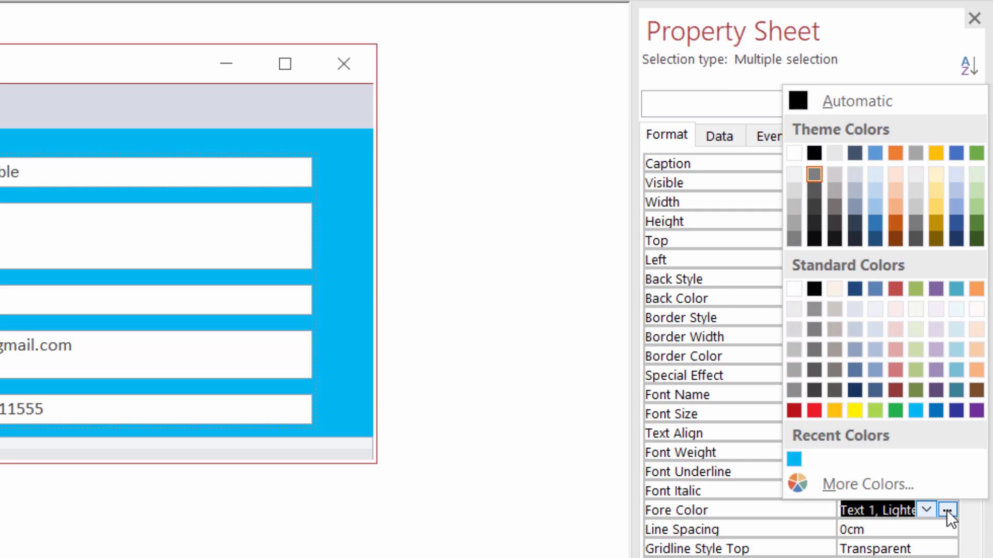
pyautogui.click(873, 241)
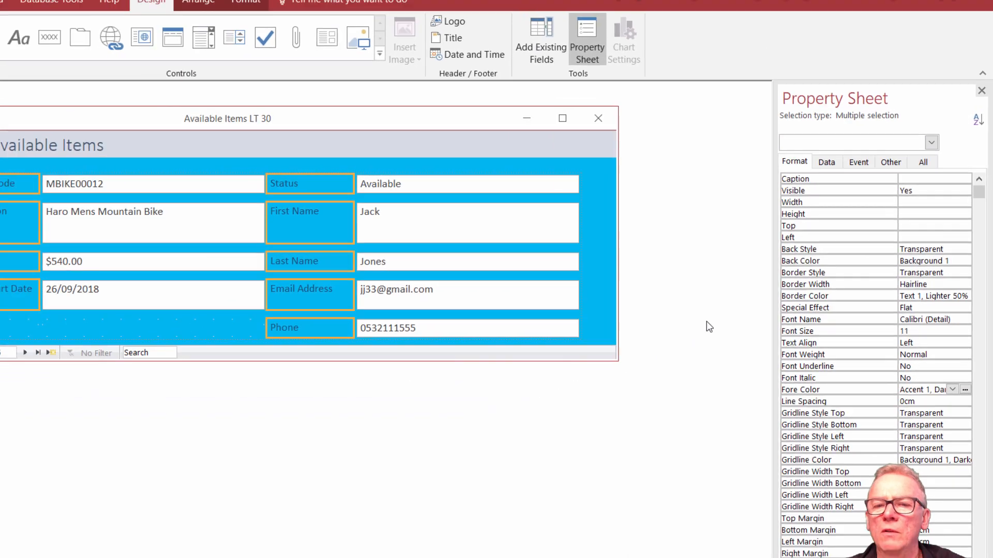
pyautogui.click(597, 313)
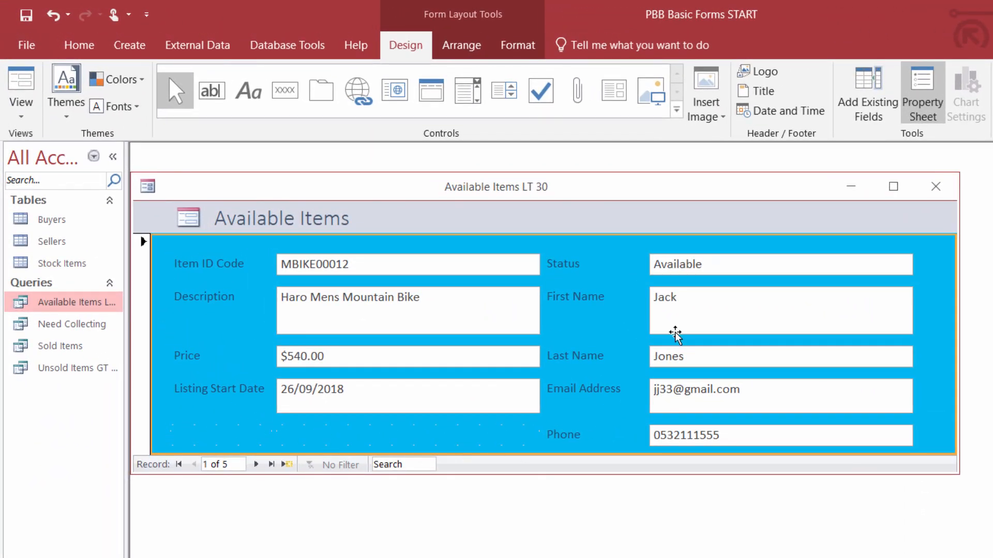
# Save the form with the name "Available Items For Sale"
pyautogui.click(24, 20)
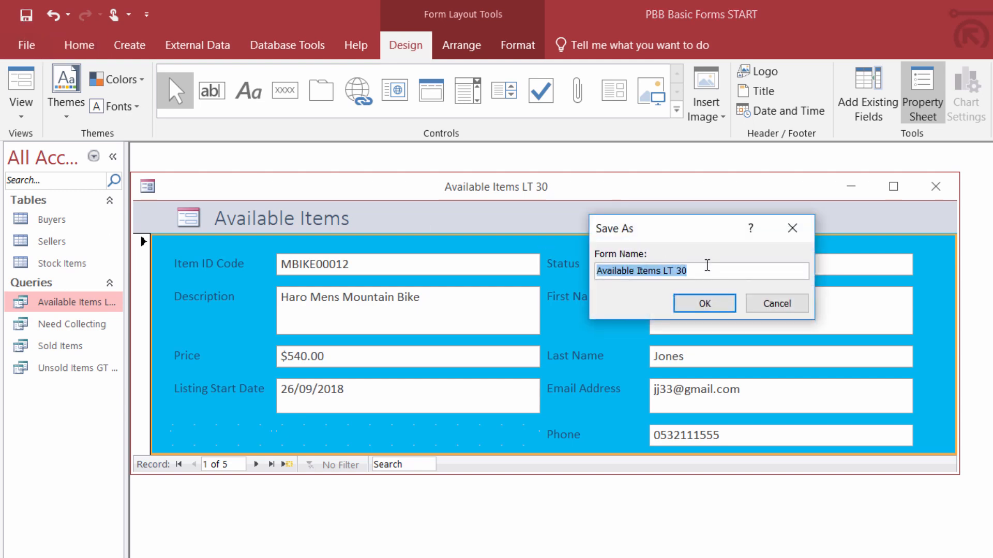
pyautogui.click(714, 266)
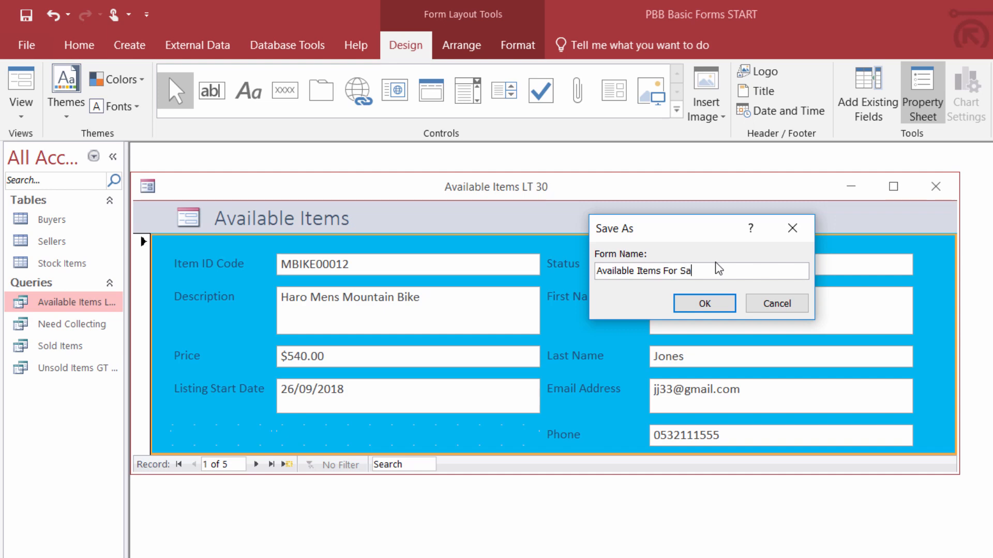
pyautogui.click(723, 303)
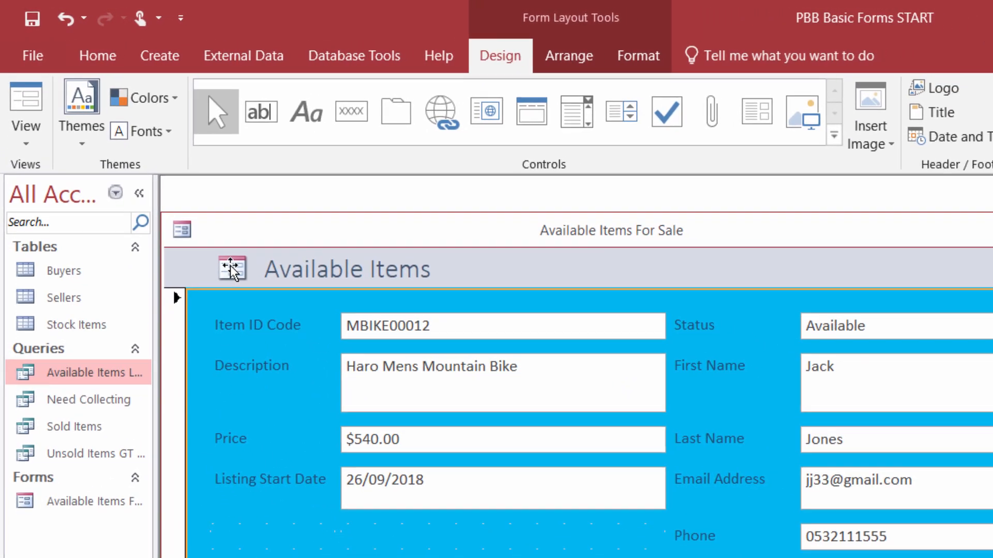
# Replace the header's default logo with the PassyBargainBarnLogoPNG picture from the F1 Basic Forms folder under PW of ICT on drive D
pyautogui.click(249, 287)
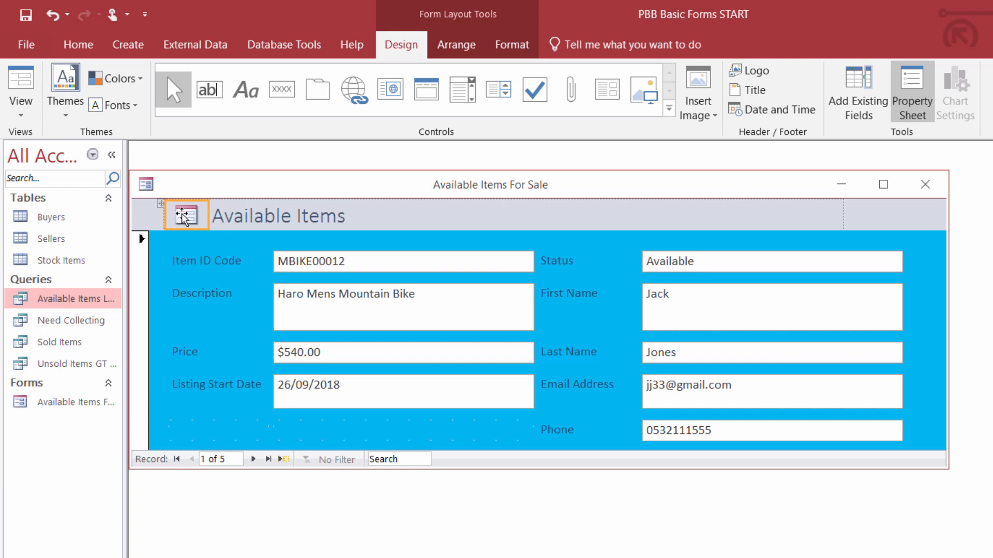
pyautogui.click(759, 72)
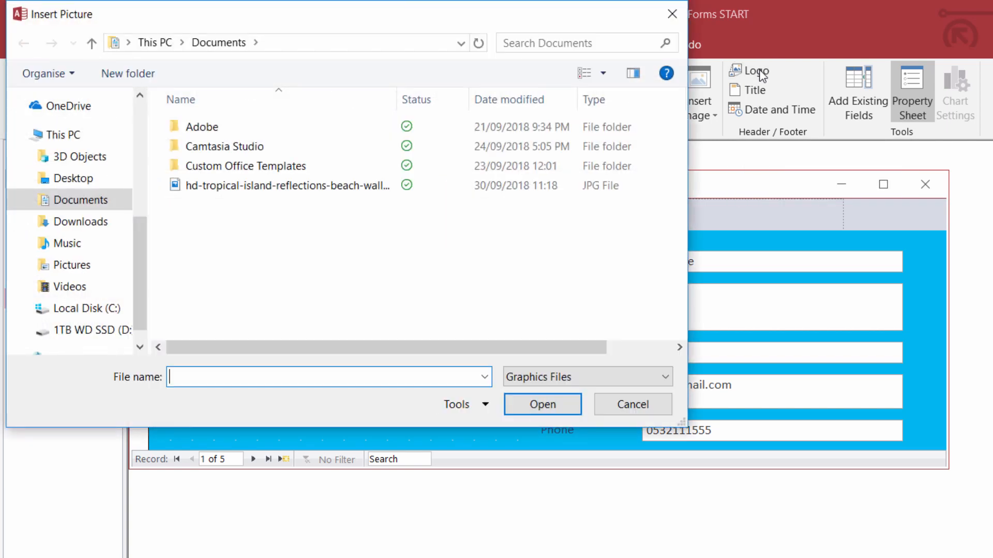
pyautogui.click(85, 329)
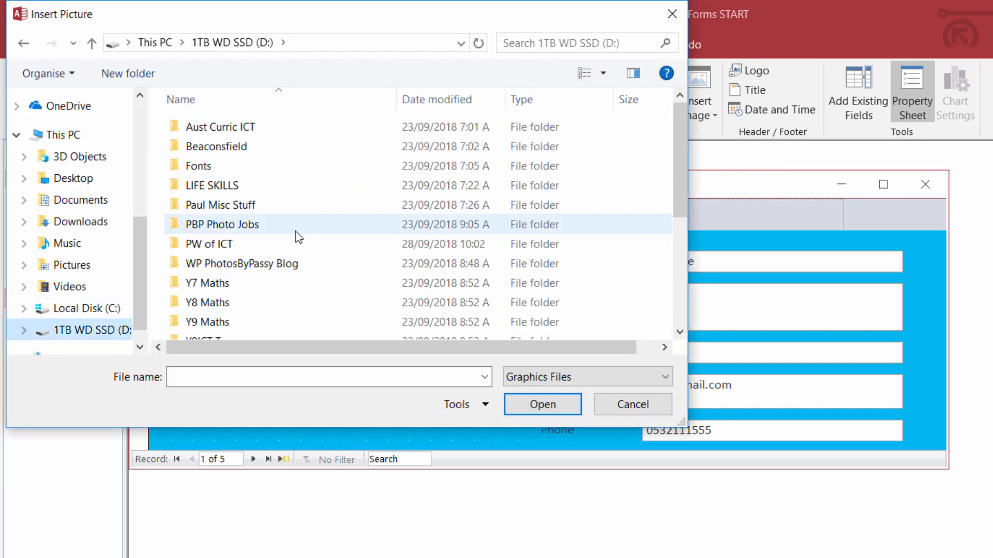
pyautogui.doubleClick(209, 244)
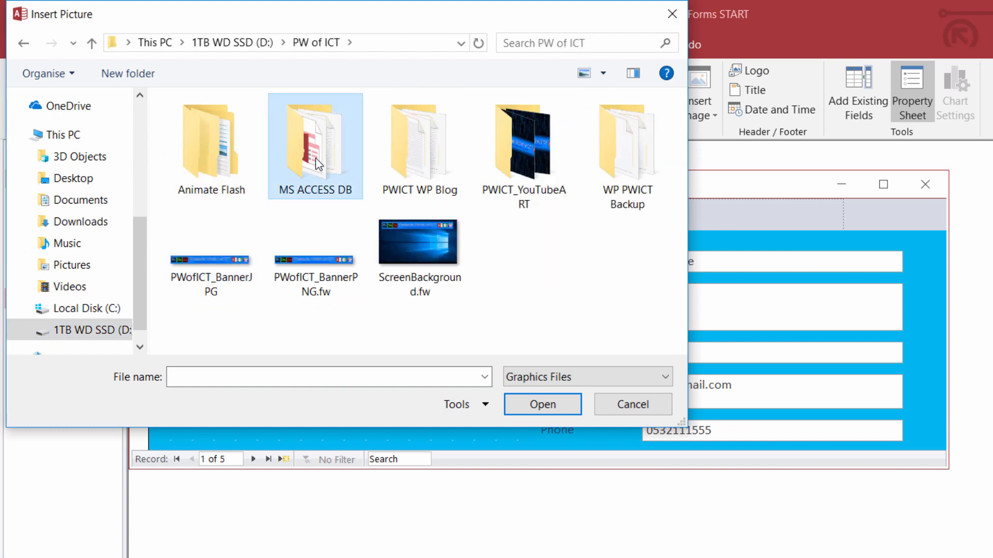
pyautogui.doubleClick(294, 165)
pyautogui.doubleClick(259, 128)
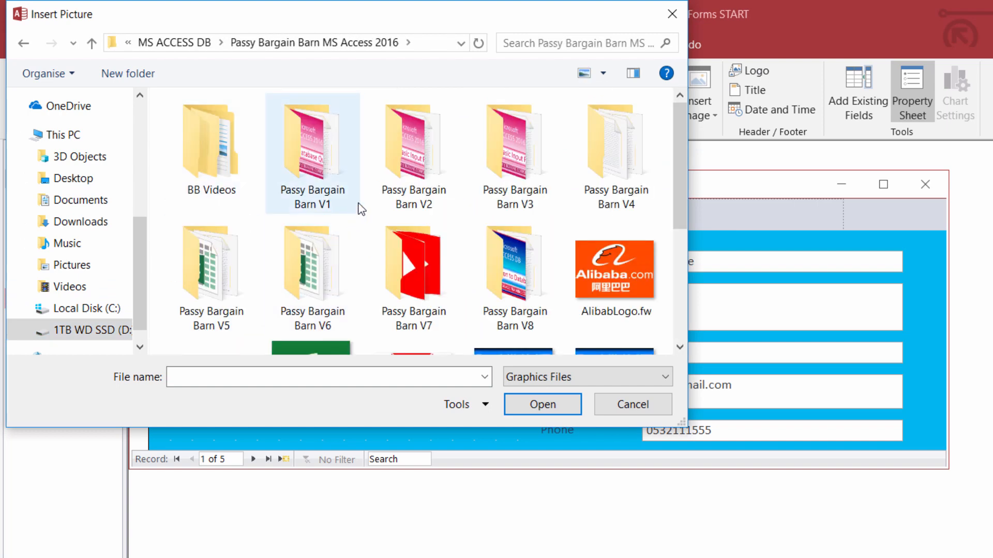
pyautogui.doubleClick(503, 274)
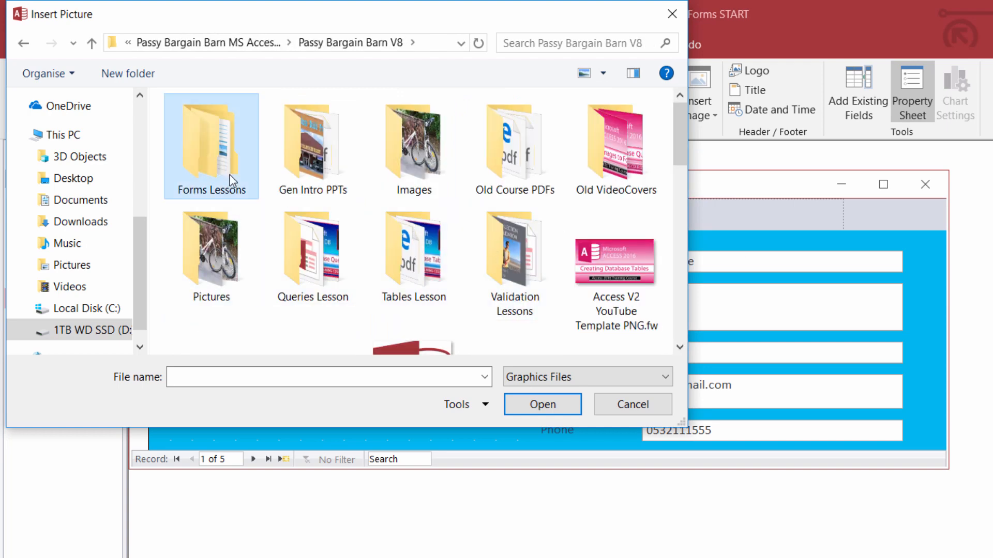
pyautogui.doubleClick(233, 178)
pyautogui.doubleClick(230, 128)
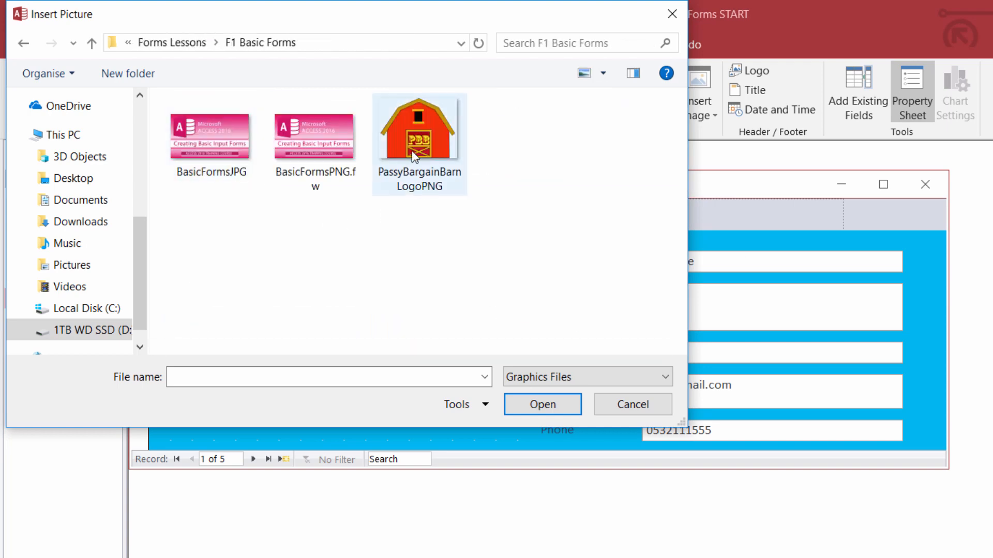
pyautogui.click(433, 193)
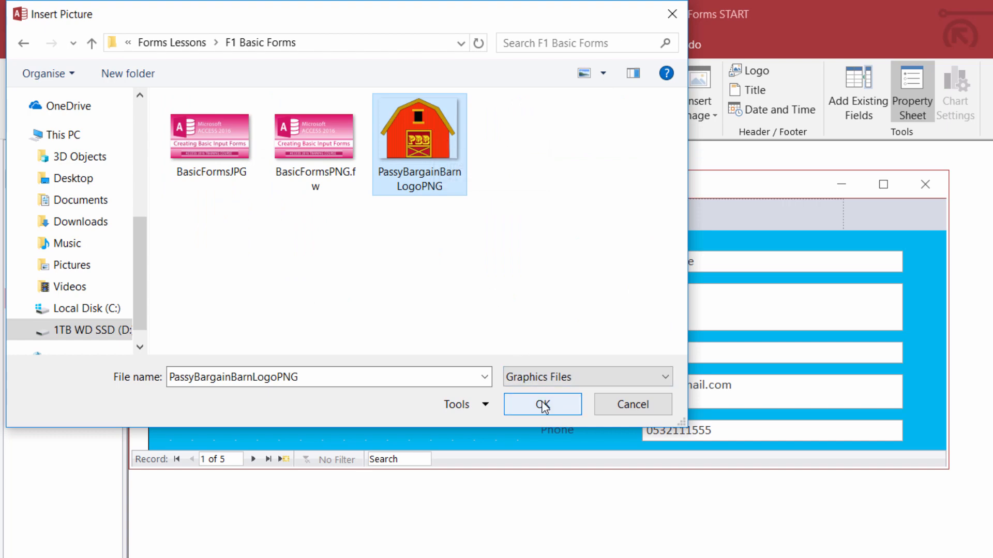
pyautogui.click(542, 406)
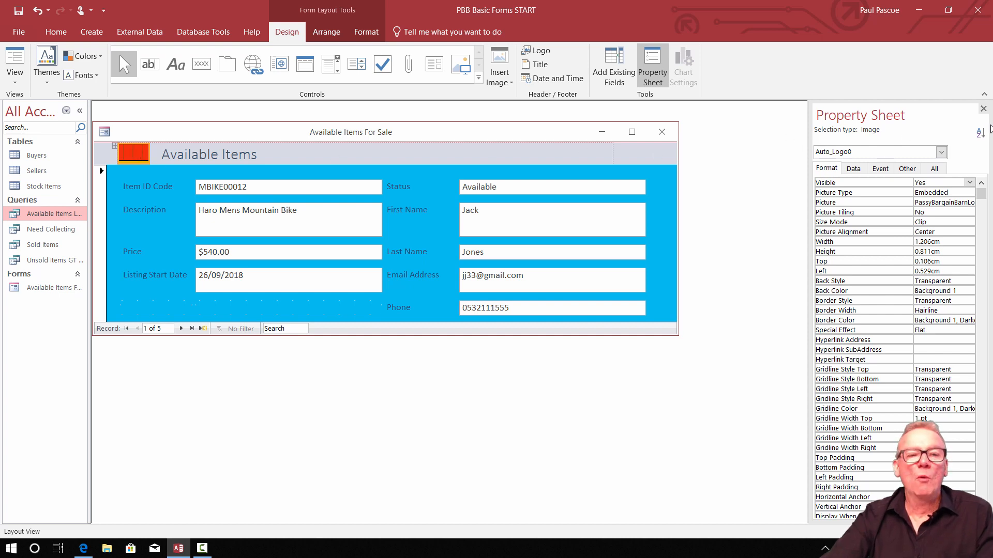
# Set the logo image's Size Mode property to Stretch
pyautogui.click(983, 109)
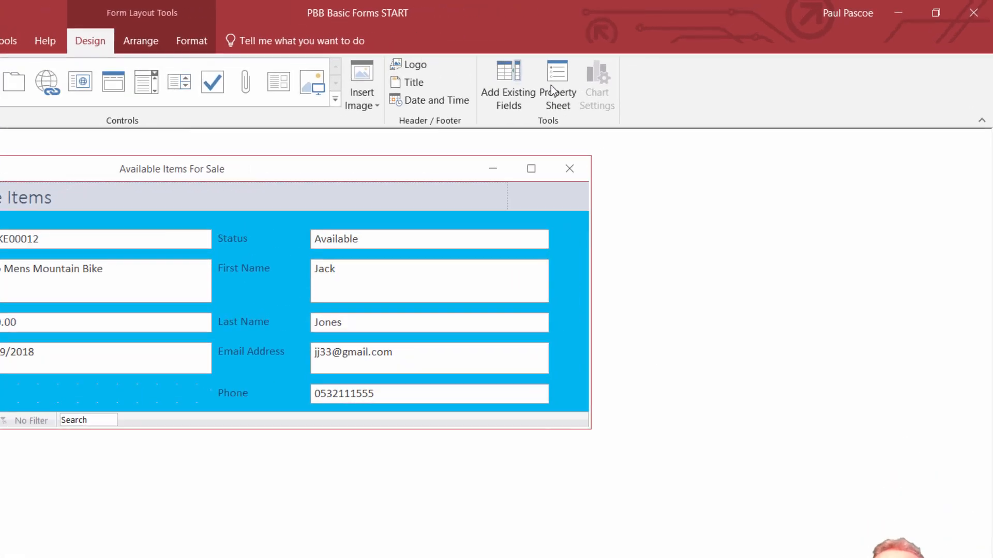
pyautogui.click(653, 66)
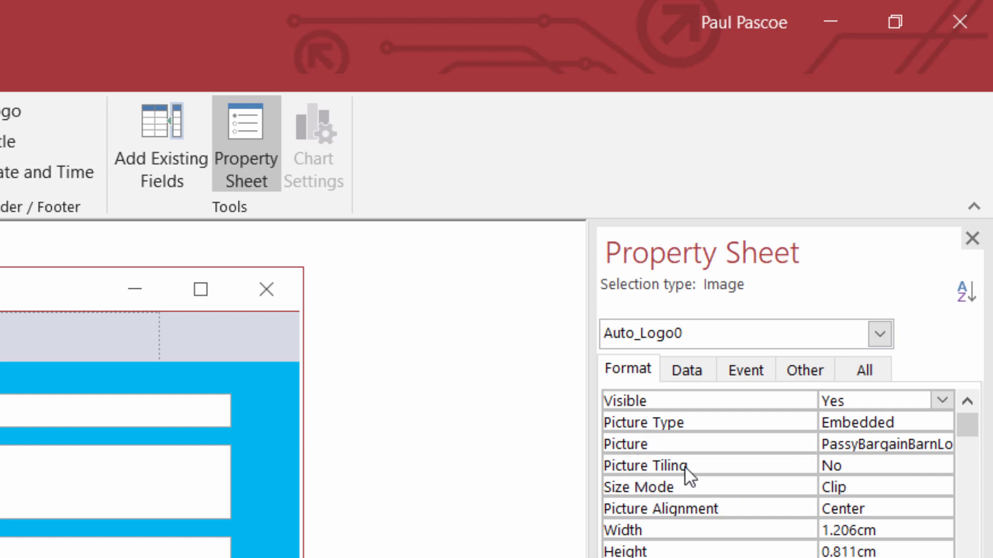
pyautogui.click(927, 488)
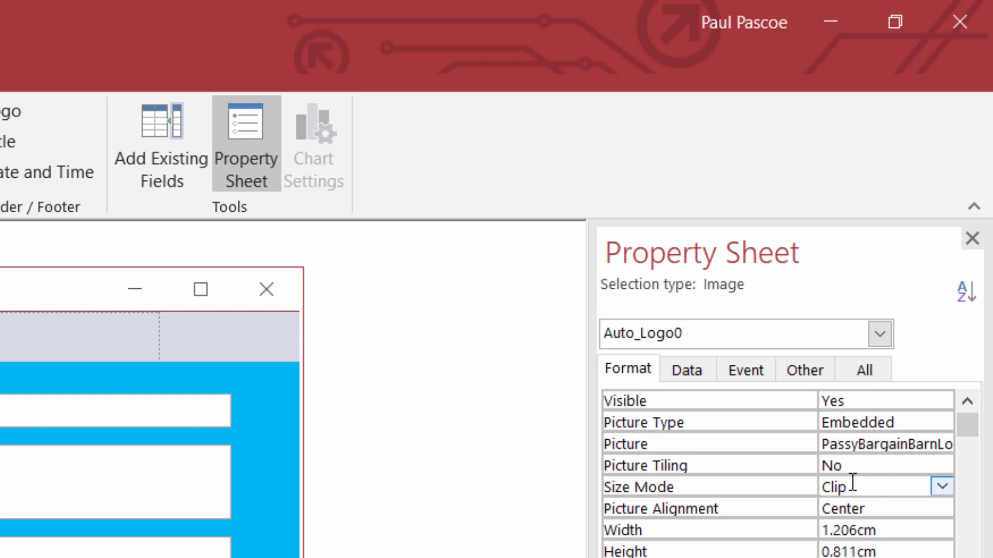
pyautogui.click(939, 489)
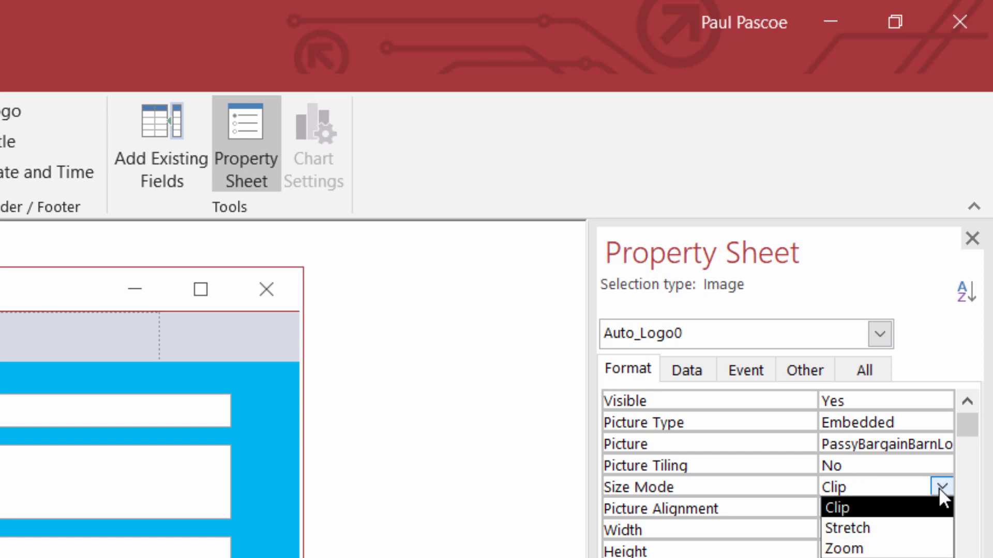
pyautogui.click(866, 533)
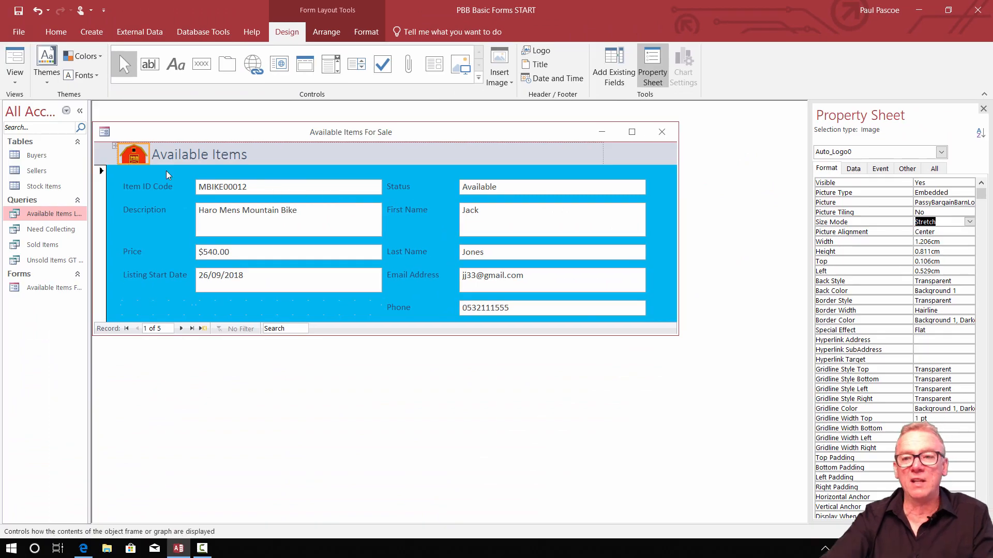
# Enlarge the form header to about 1.4 cm high and widen the logo slightly beside the Available Items title
pyautogui.click(345, 161)
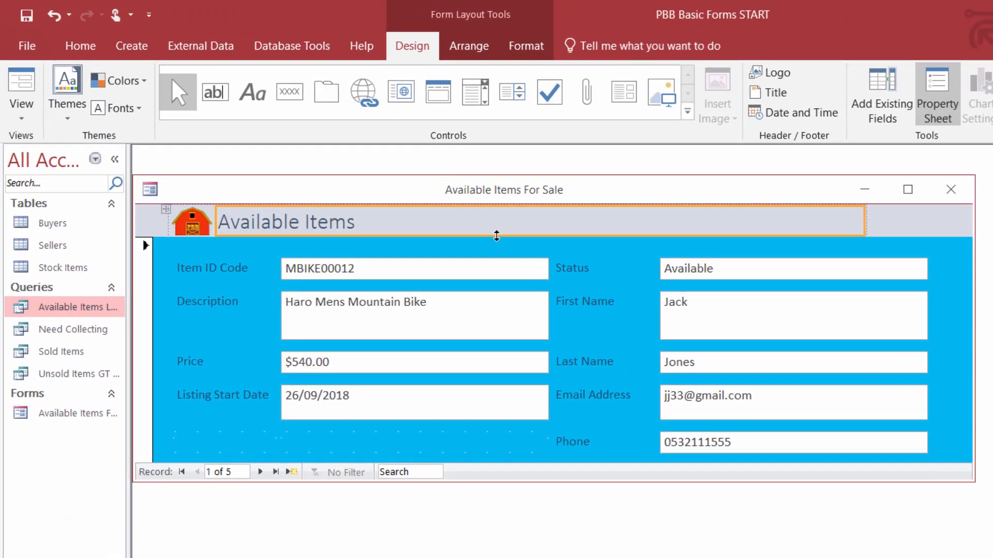
pyautogui.moveTo(426, 203); pyautogui.dragTo(425, 217)
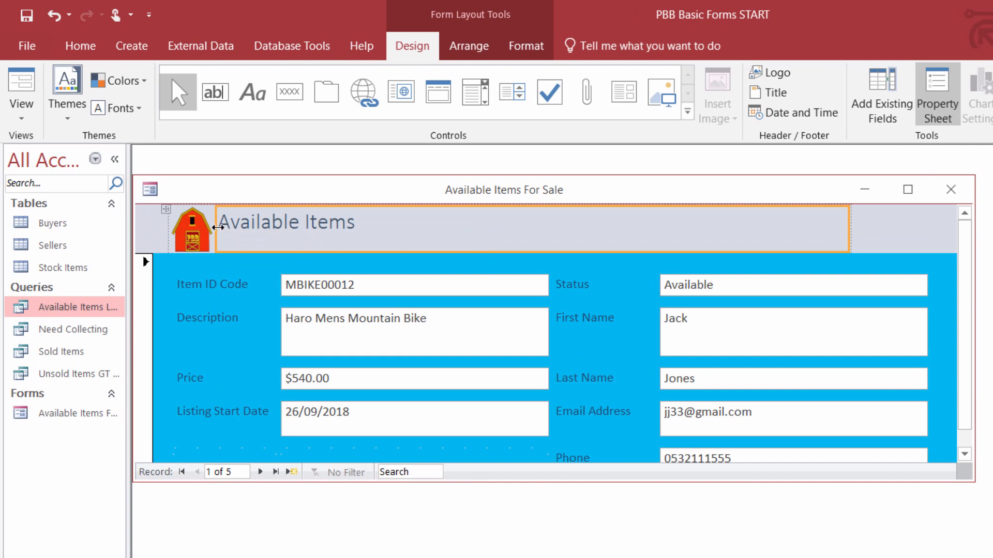
pyautogui.moveTo(217, 227); pyautogui.dragTo(232, 228)
pyautogui.click(939, 238)
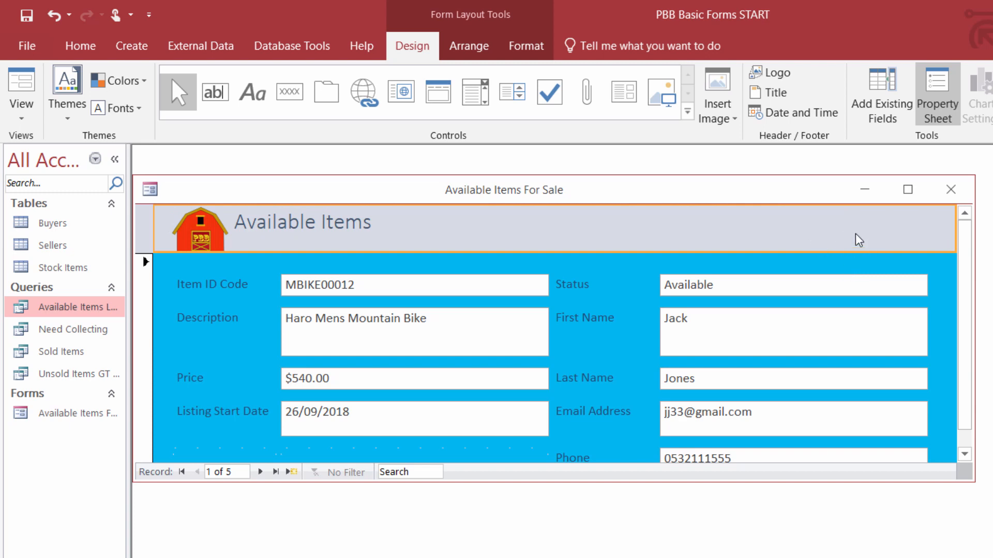
pyautogui.click(668, 237)
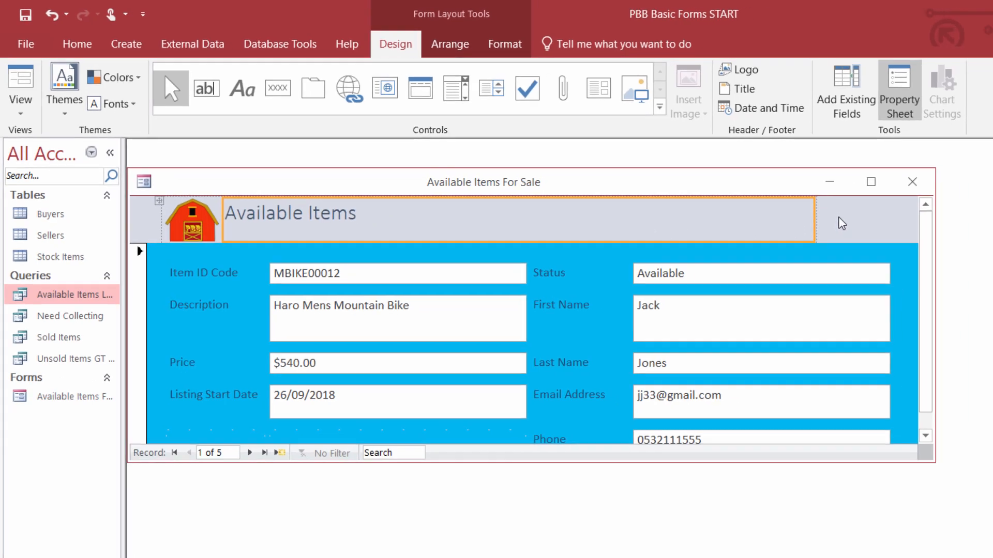
# Set the form header's back color to the pale standard blue #EFF2F7
pyautogui.click(842, 224)
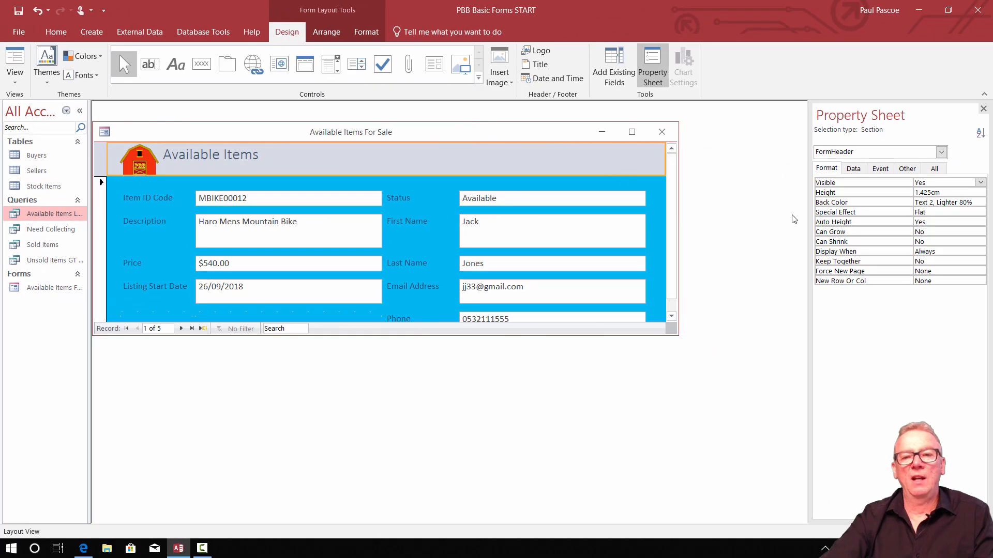
pyautogui.click(945, 202)
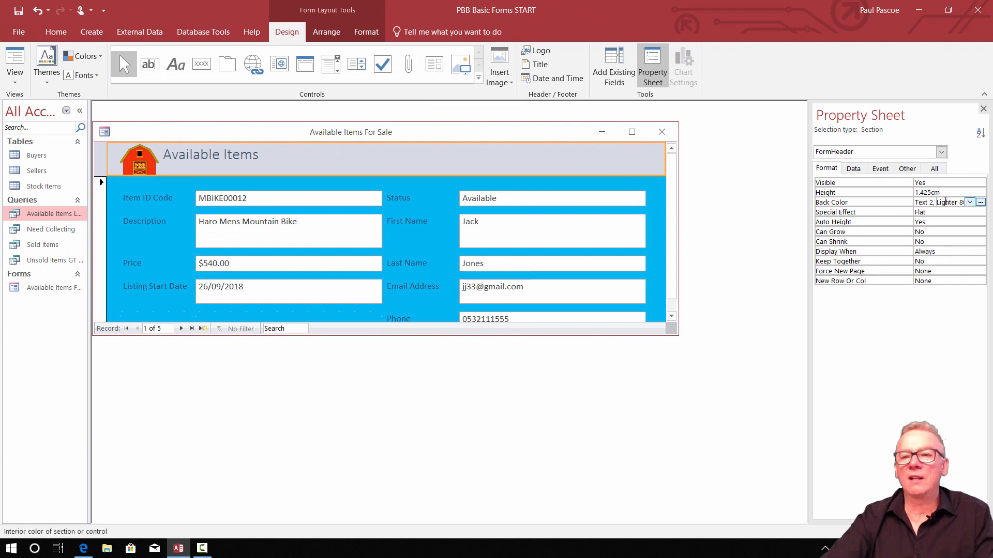
pyautogui.click(980, 203)
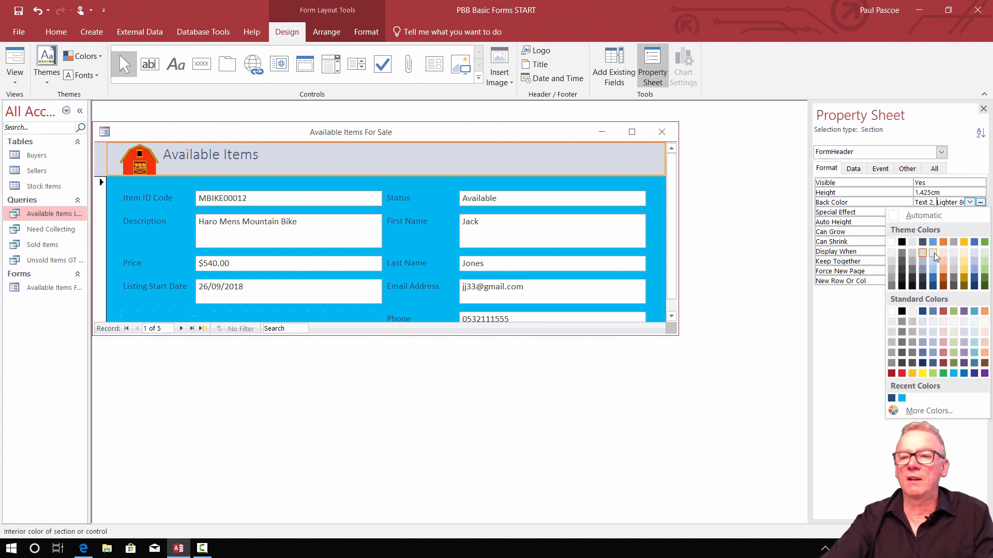
pyautogui.click(933, 322)
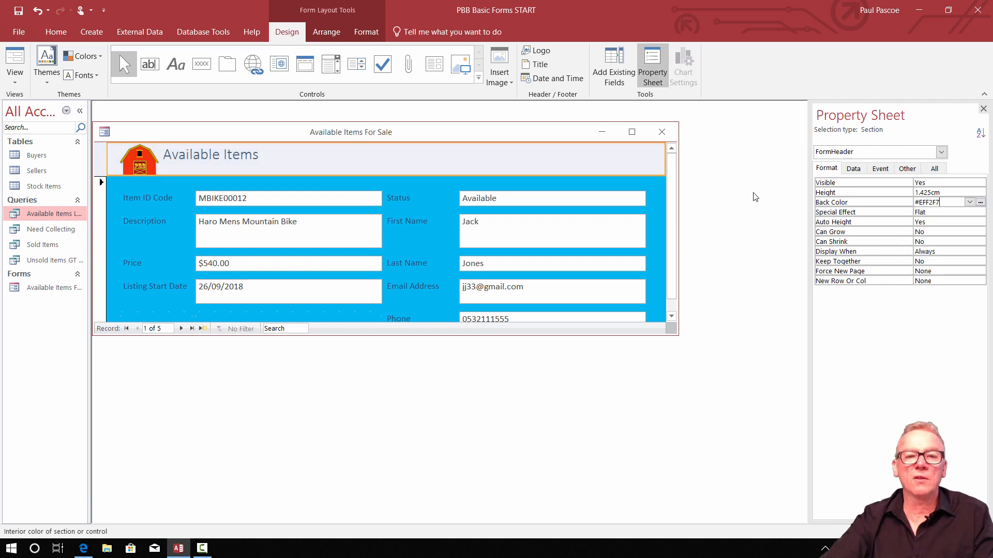
# Make the form window taller so the whole Phone field fits with space below it, and save and close the form
pyautogui.click(575, 184)
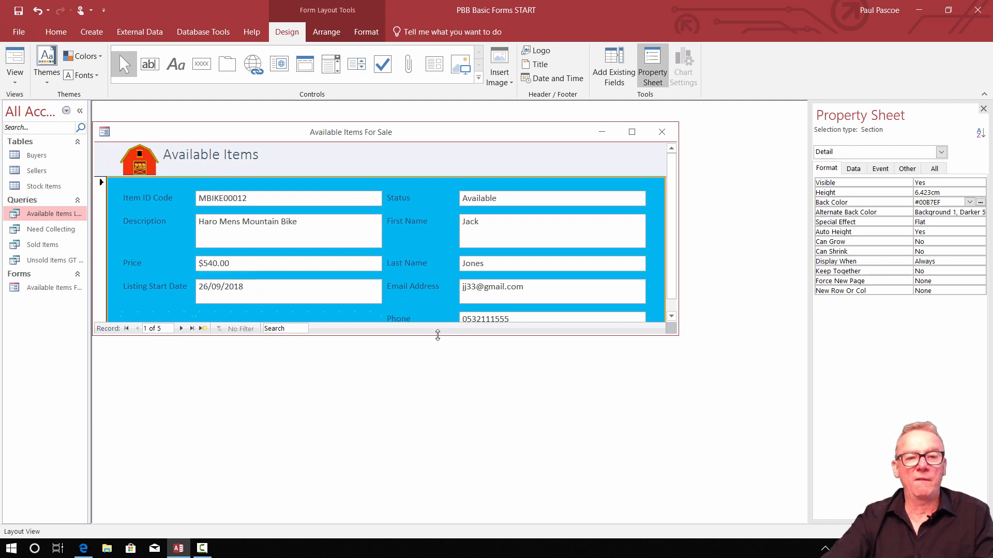
pyautogui.moveTo(438, 336); pyautogui.dragTo(440, 372)
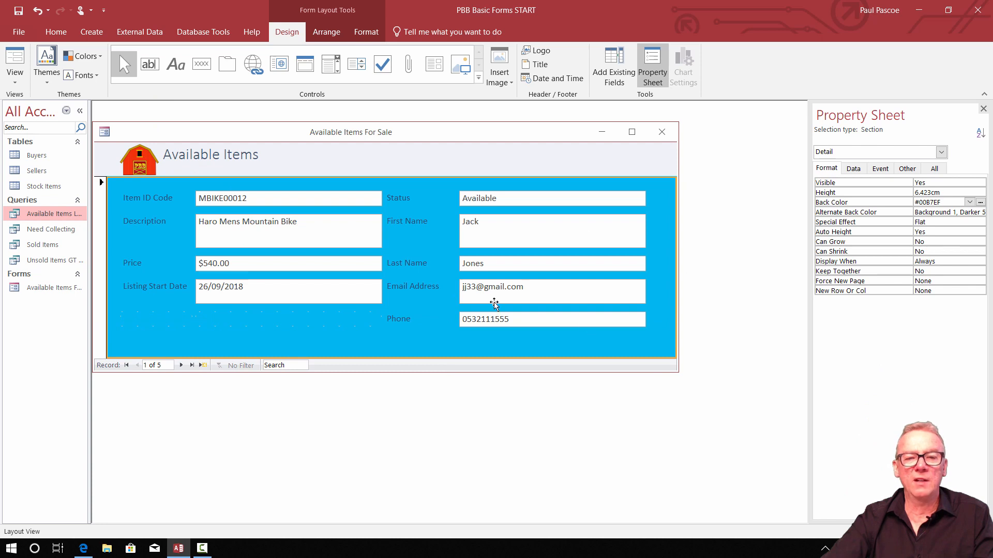
pyautogui.click(22, 12)
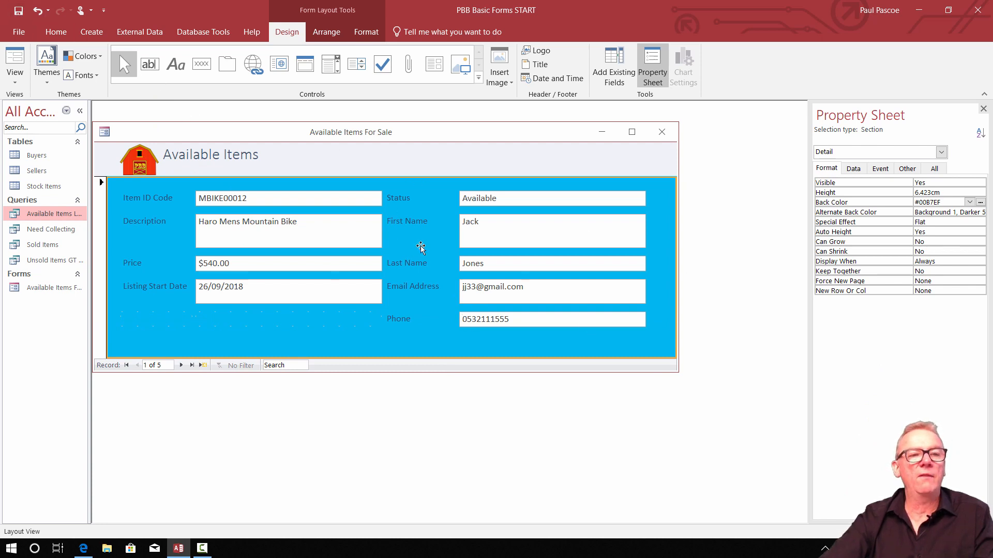
pyautogui.click(662, 132)
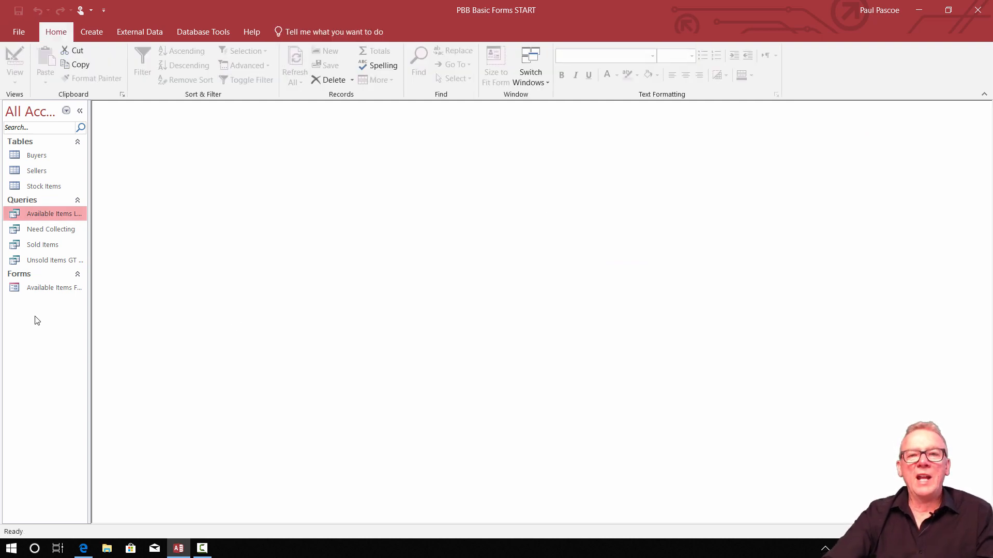
# Try to keep a taller window for the reopened Available Items For Sale form by resizing, saving and closing it
pyautogui.doubleClick(42, 290)
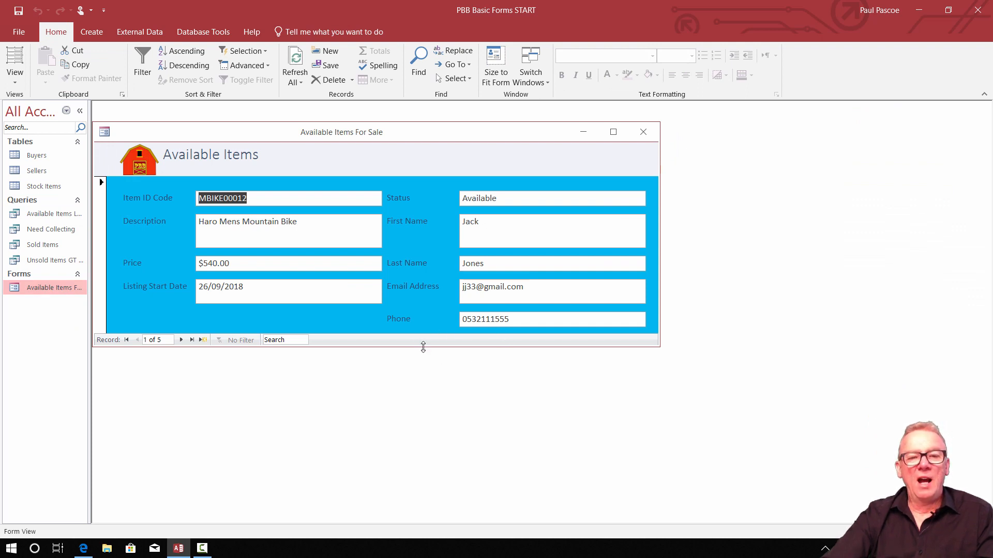
pyautogui.moveTo(423, 347); pyautogui.dragTo(425, 395)
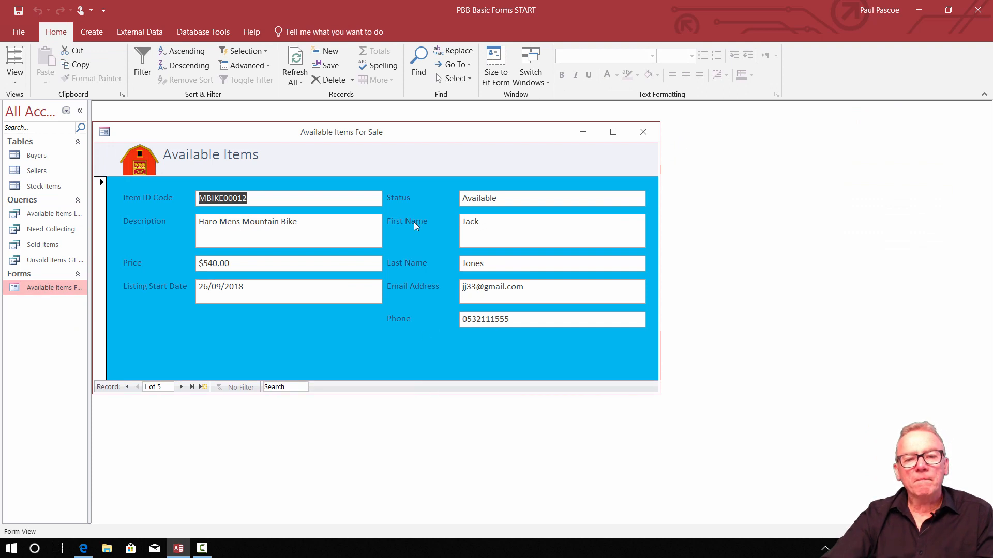
pyautogui.click(20, 10)
pyautogui.click(643, 132)
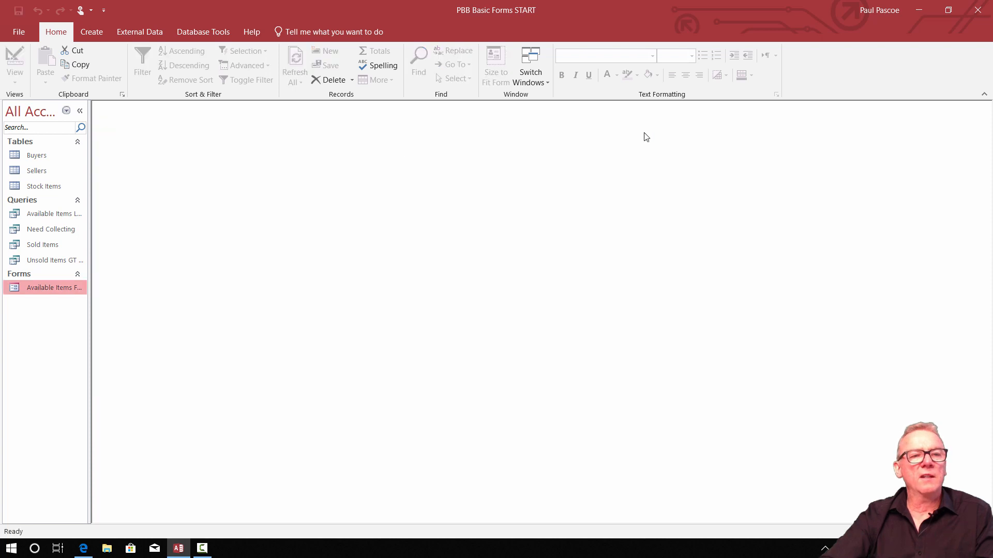
# Try resizing the reopened form window both taller and wider, save and close it, and reopen it briefly to check its size
pyautogui.doubleClick(33, 288)
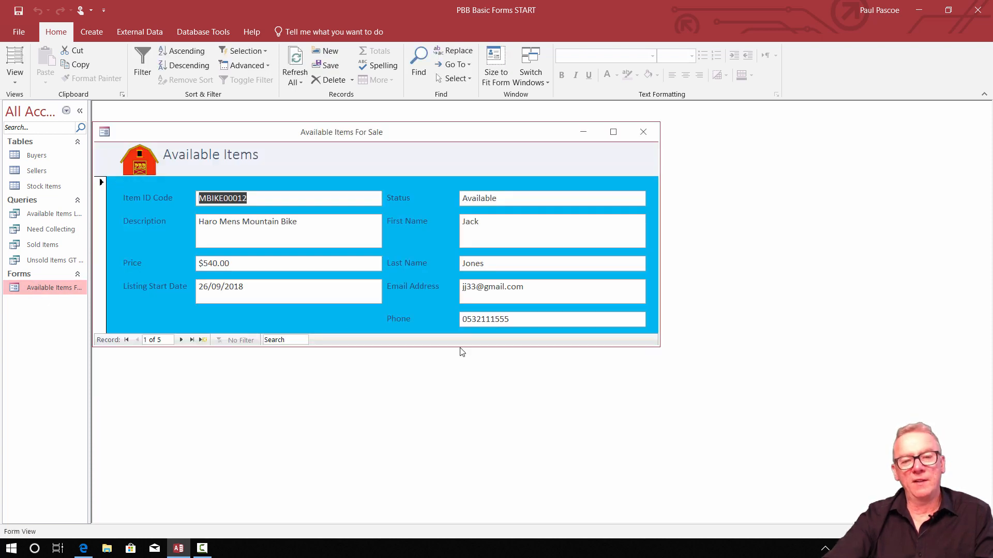
pyautogui.moveTo(460, 346); pyautogui.dragTo(464, 371)
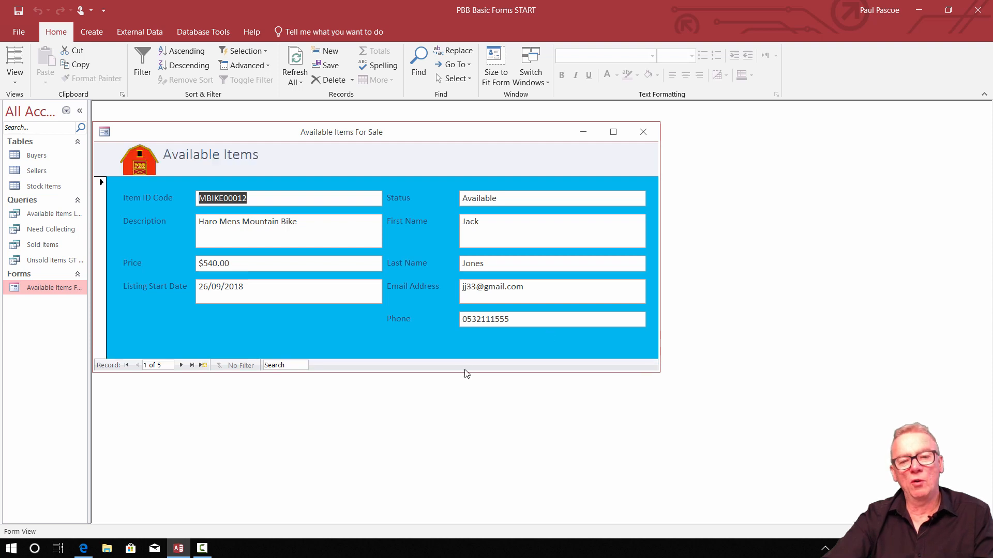
pyautogui.moveTo(660, 252); pyautogui.dragTo(688, 252)
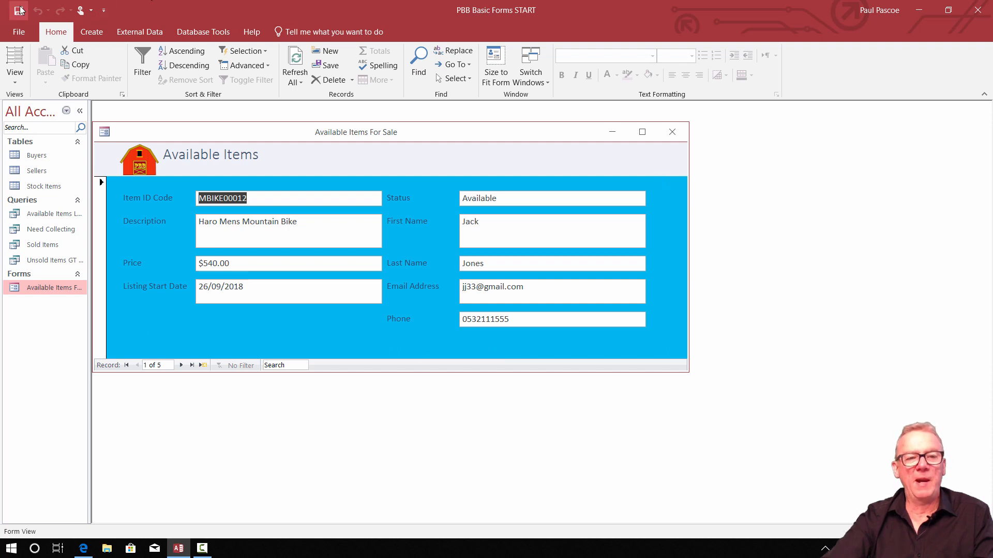
pyautogui.click(672, 132)
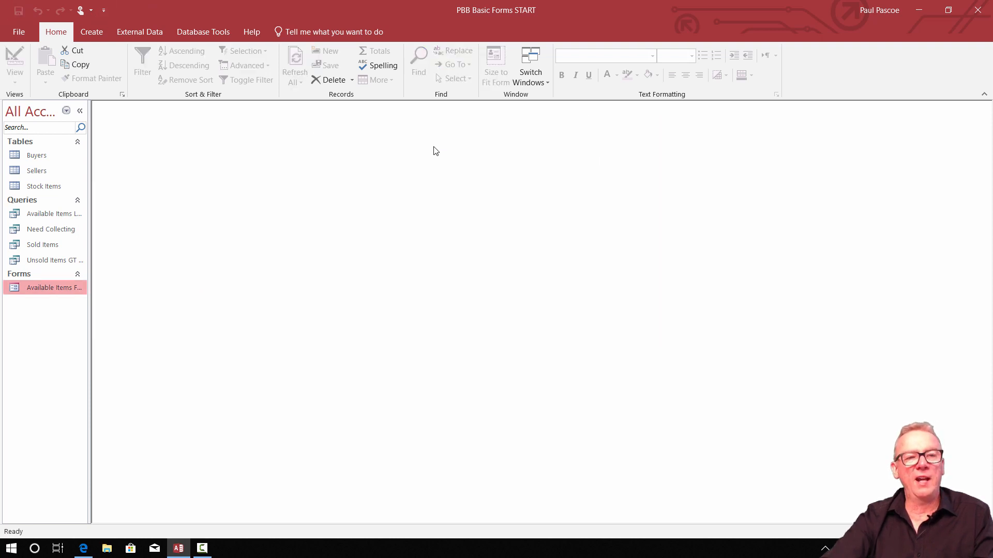
pyautogui.doubleClick(33, 288)
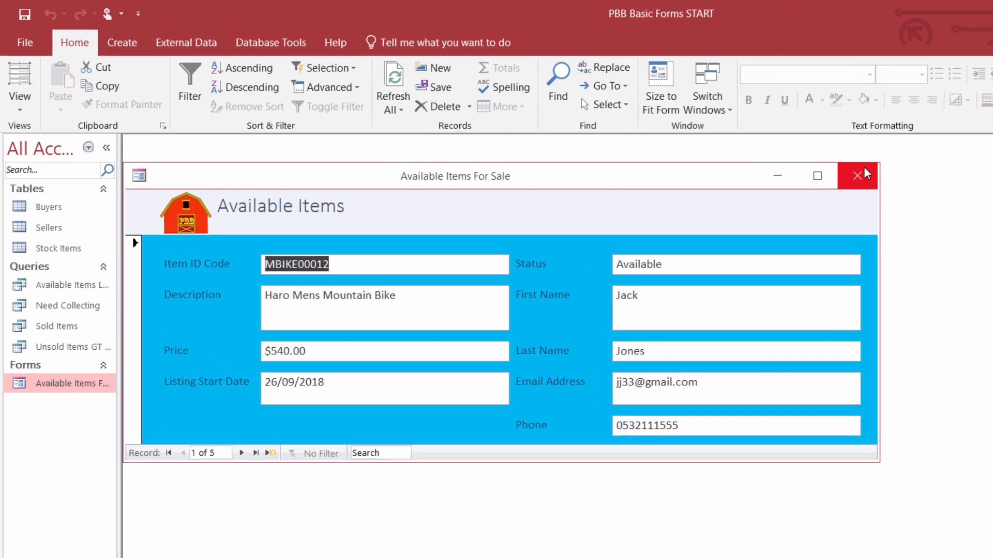
pyautogui.click(646, 128)
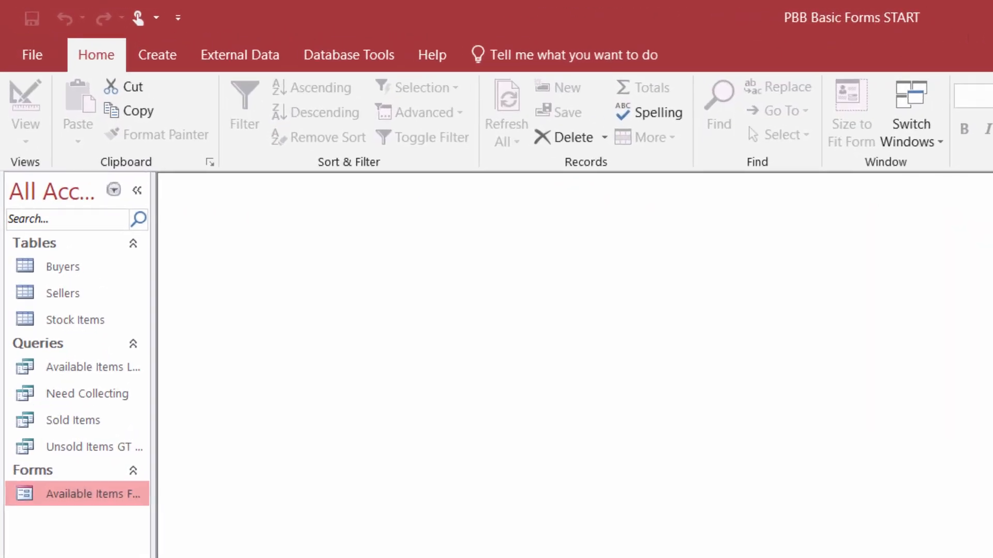
# Check the current database's document window options, trying Tabbed Documents and returning to Overlapping Windows
pyautogui.click(23, 51)
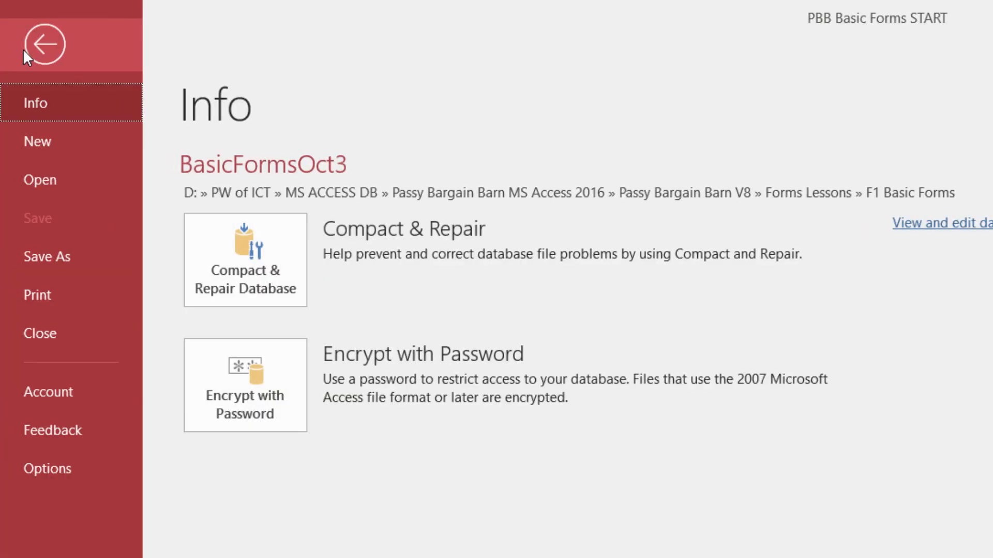
pyautogui.click(41, 467)
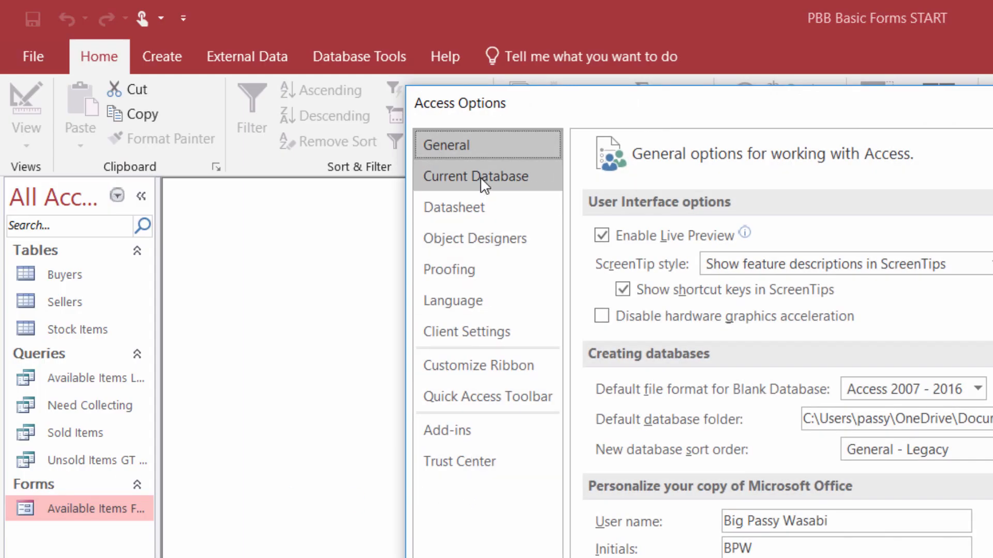
pyautogui.click(481, 178)
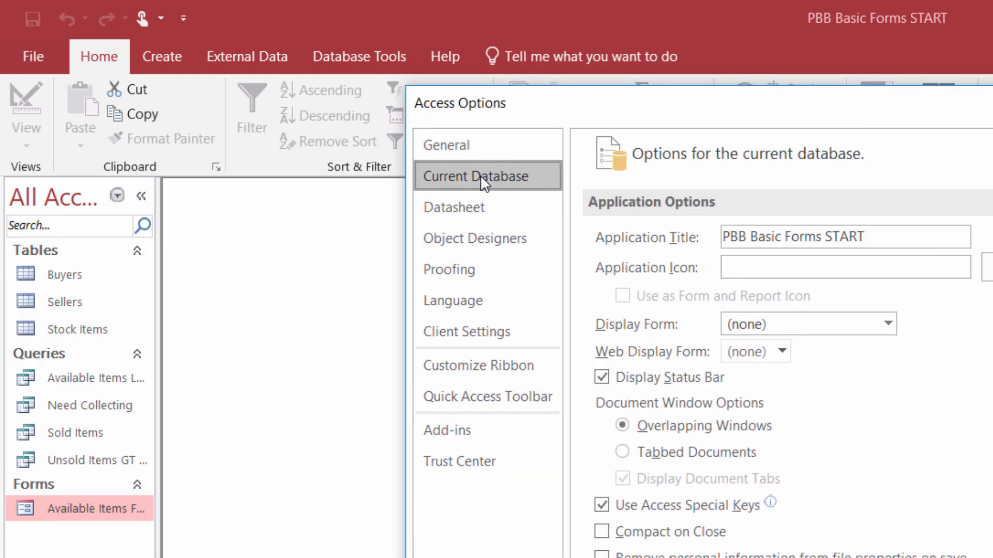
pyautogui.click(873, 236)
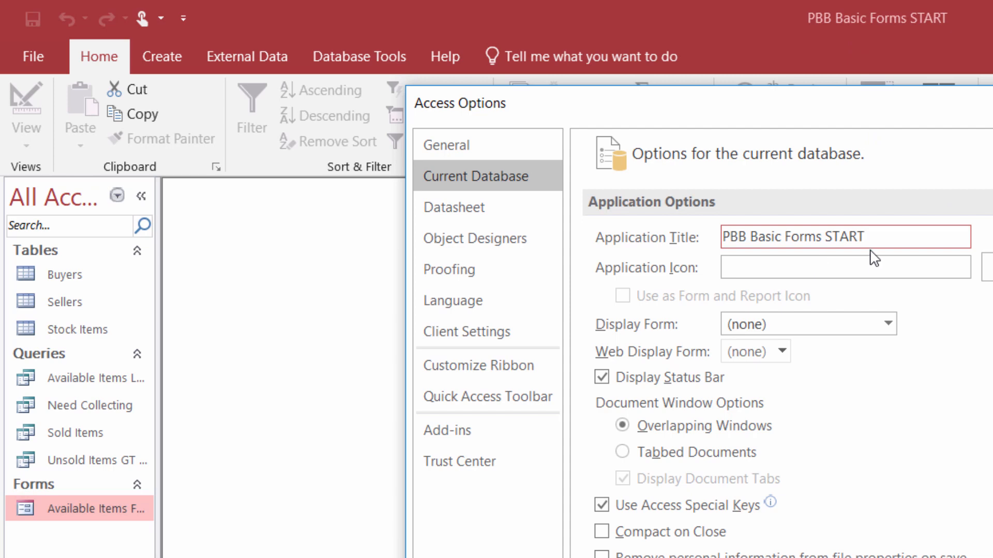
pyautogui.click(623, 454)
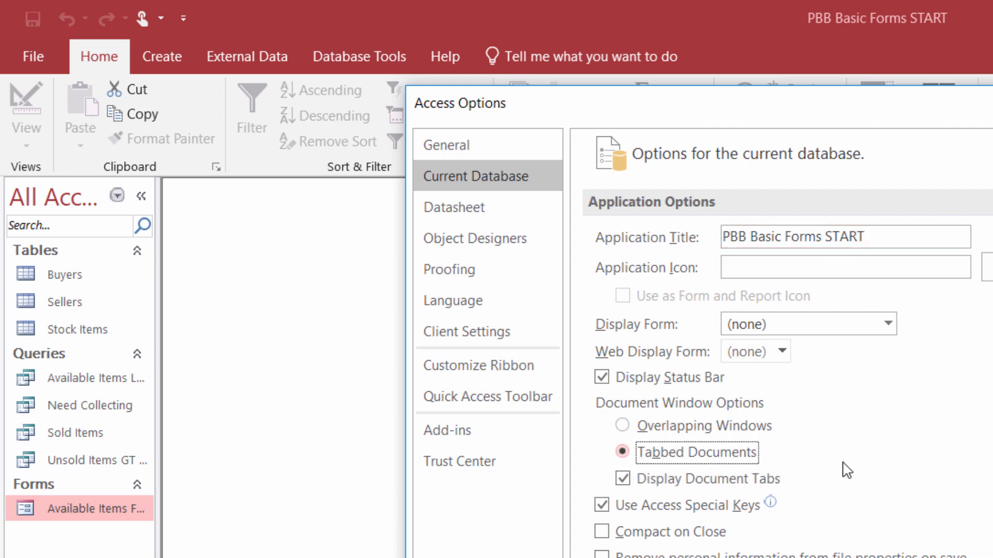
pyautogui.click(622, 425)
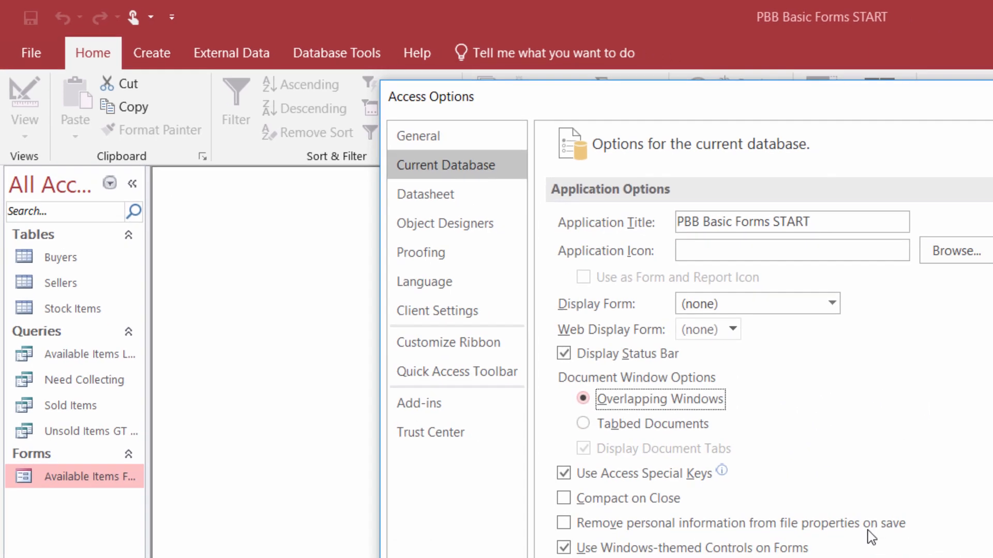
pyautogui.click(750, 517)
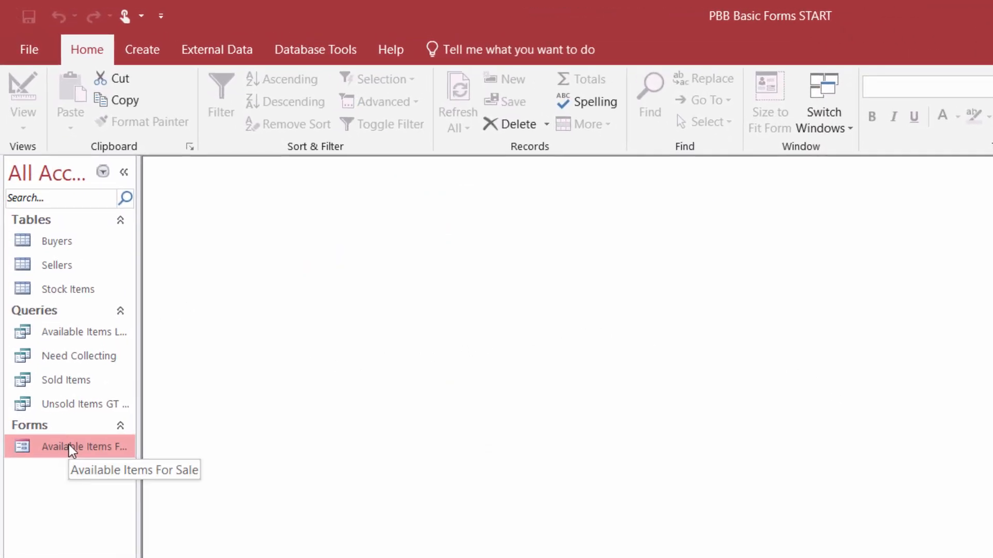
# Open the Available Items For Sale form, move its window towards the middle of the workspace, and close and reopen it
pyautogui.doubleClick(69, 445)
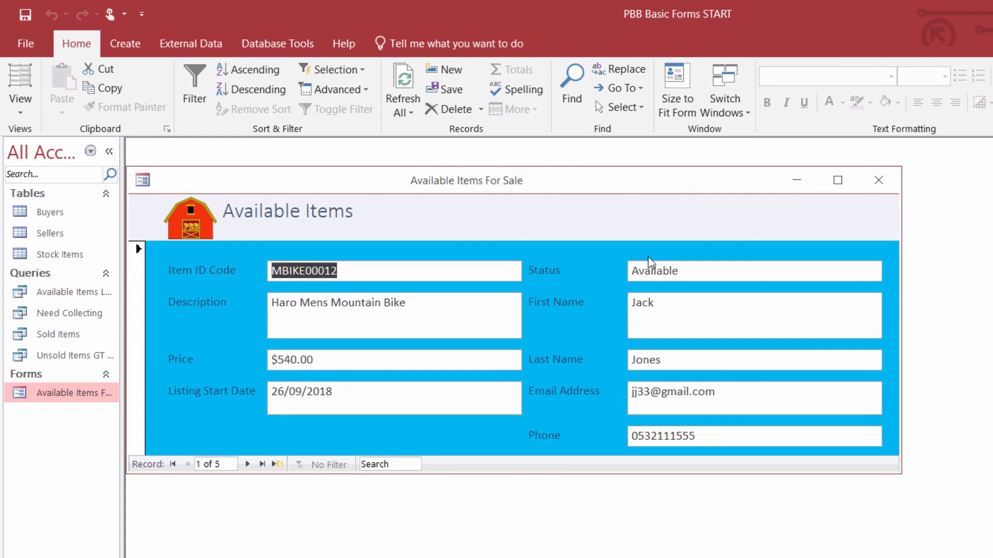
pyautogui.moveTo(638, 185)
pyautogui.mouseDown()
pyautogui.moveTo(650, 180)
pyautogui.moveTo(737, 230)
pyautogui.moveTo(629, 164)
pyautogui.moveTo(635, 177)
pyautogui.moveTo(626, 175)
pyautogui.mouseUp()
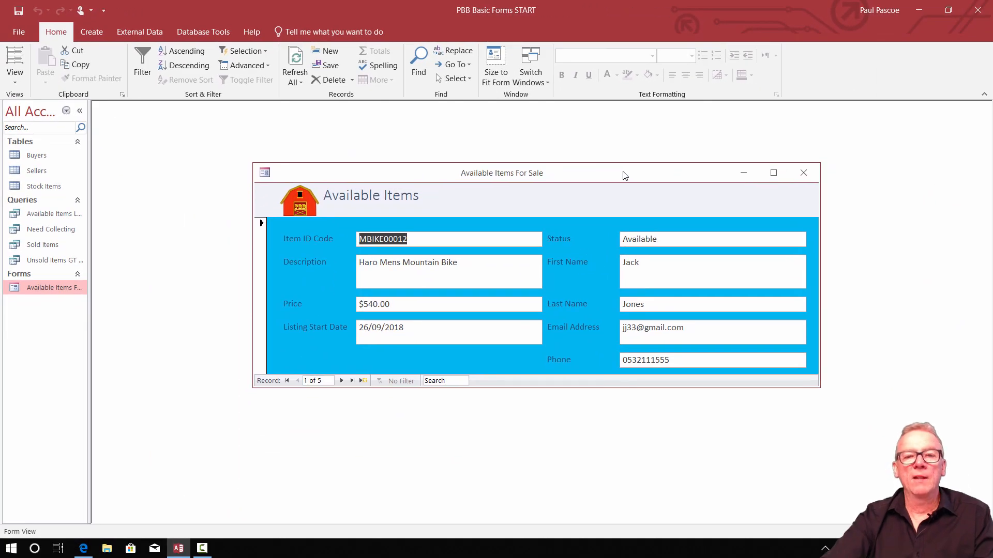
pyautogui.click(803, 173)
pyautogui.doubleClick(52, 293)
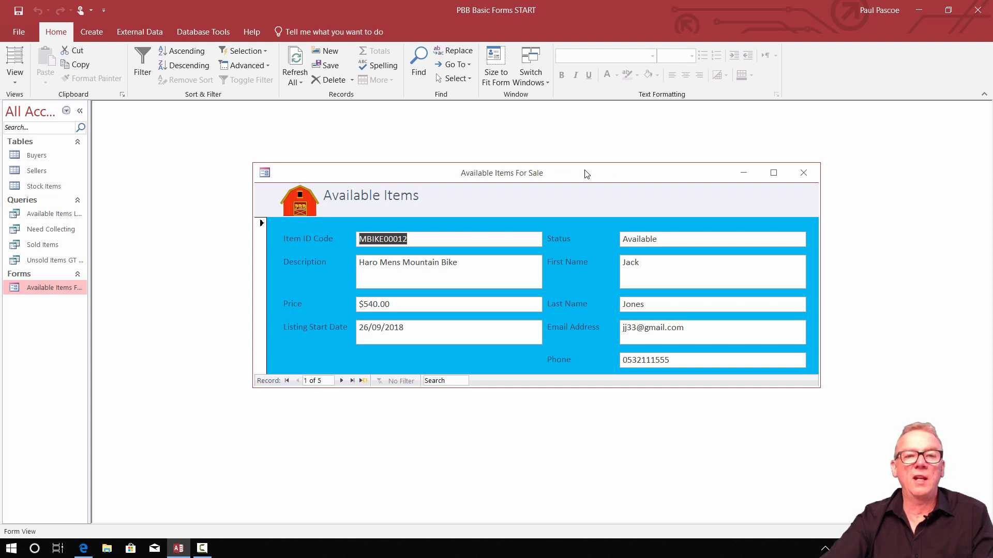
# Check how the item, price, date and seller fields respond to selection in Form View
pyautogui.click(513, 237)
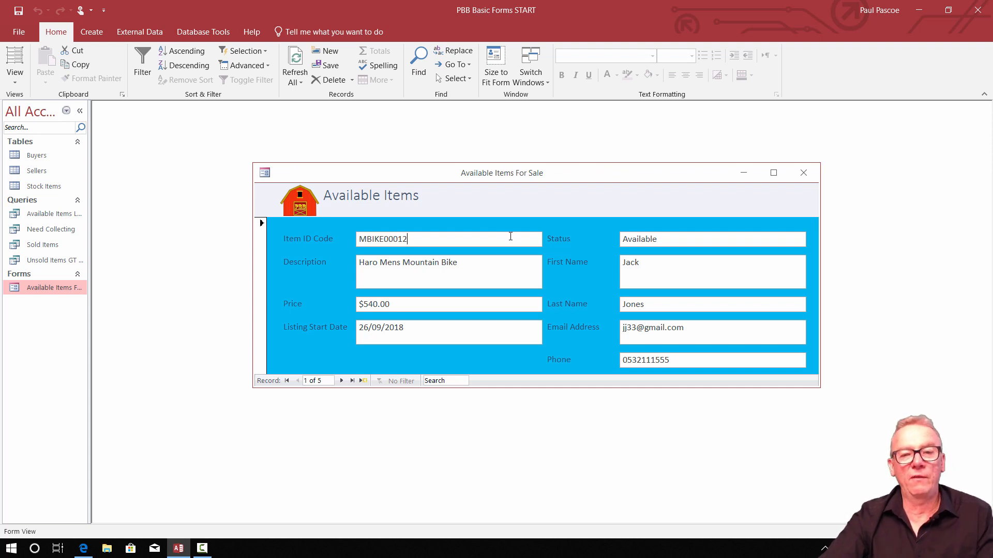
pyautogui.click(510, 273)
pyautogui.click(687, 261)
pyautogui.click(669, 307)
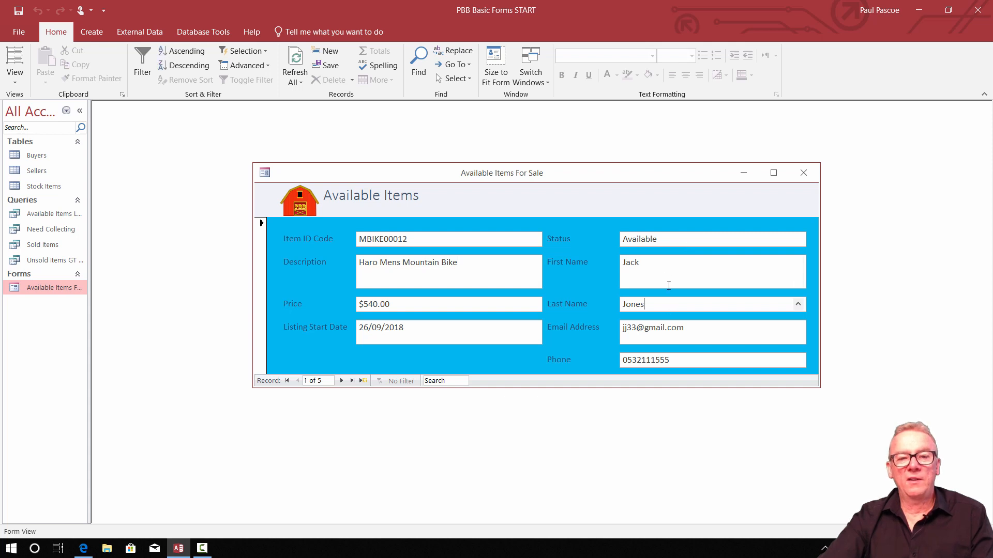
pyautogui.click(671, 238)
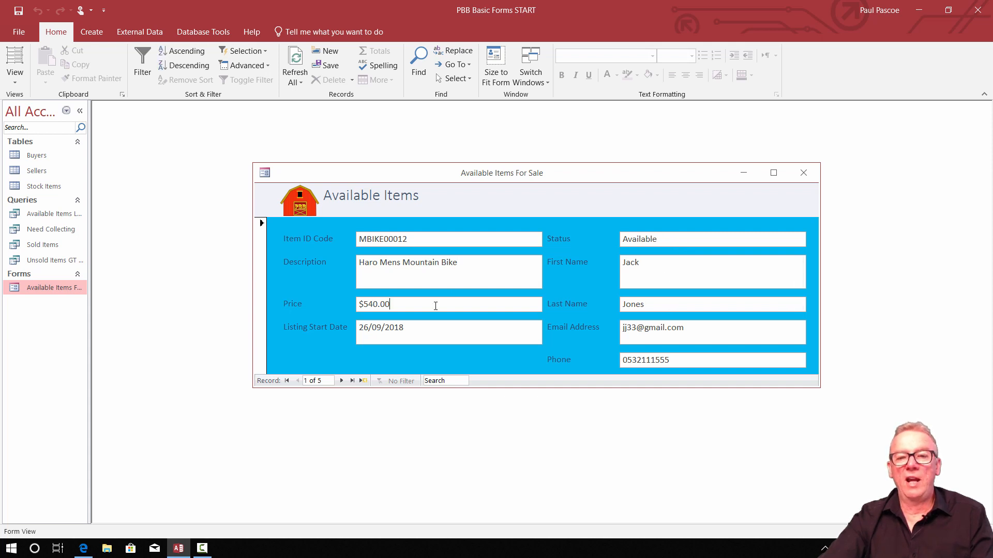
pyautogui.click(434, 335)
pyautogui.doubleClick(474, 236)
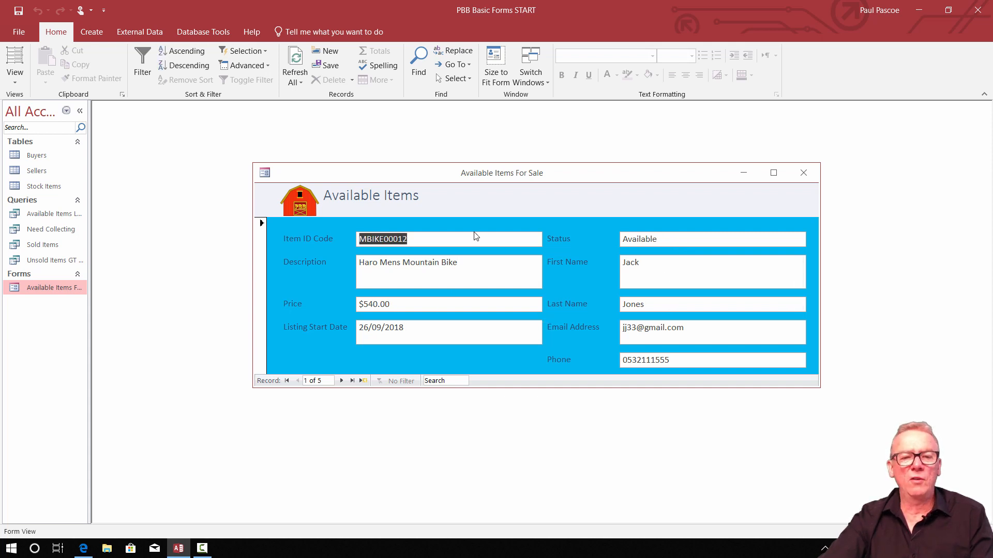
pyautogui.click(467, 272)
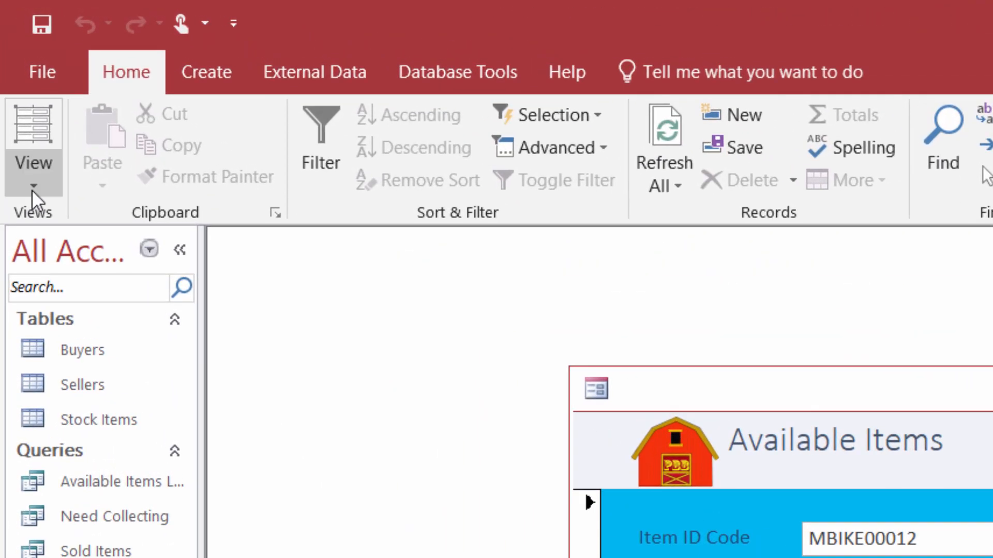
# Switch the form to Design View and from there to Layout View
pyautogui.click(32, 189)
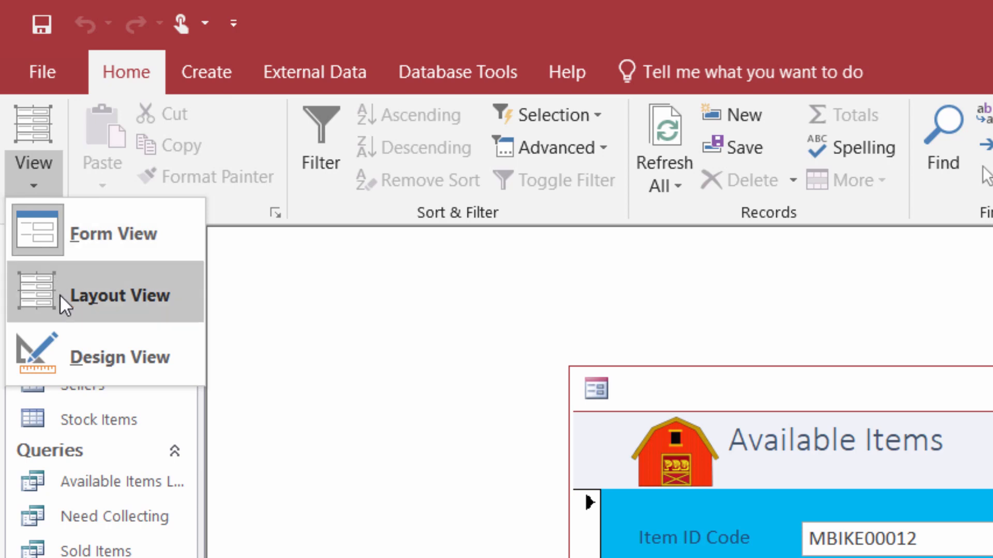
pyautogui.click(60, 349)
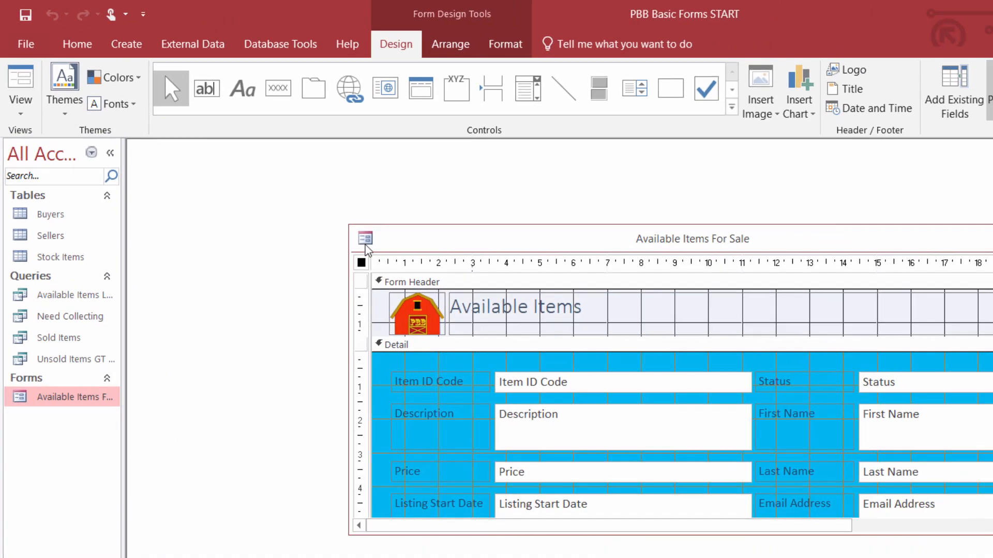
pyautogui.click(20, 111)
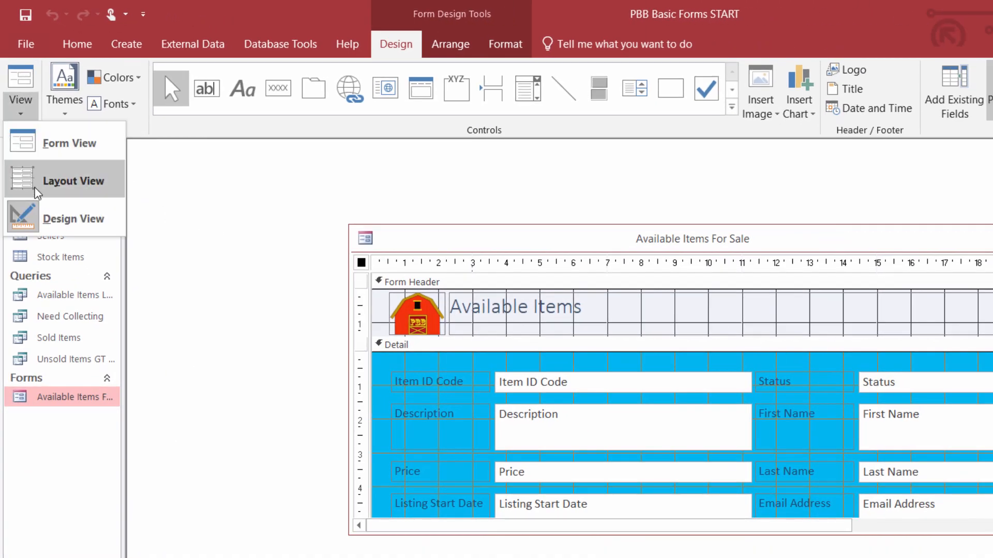
pyautogui.click(73, 181)
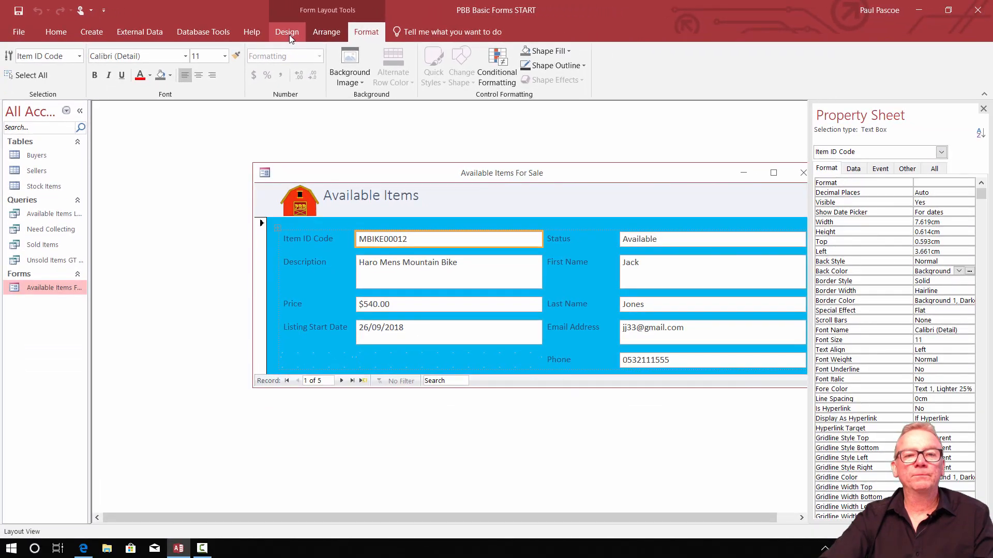
pyautogui.click(290, 33)
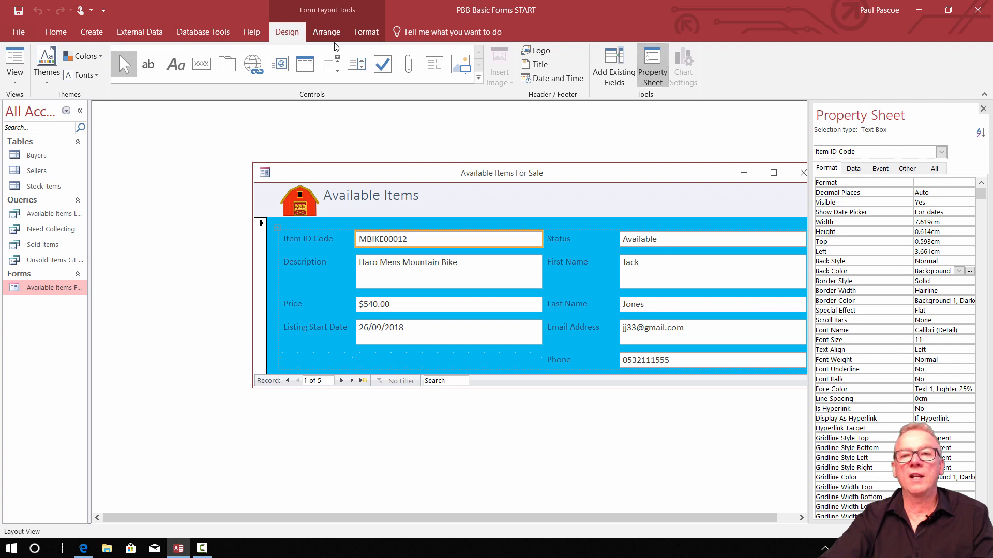
pyautogui.click(368, 35)
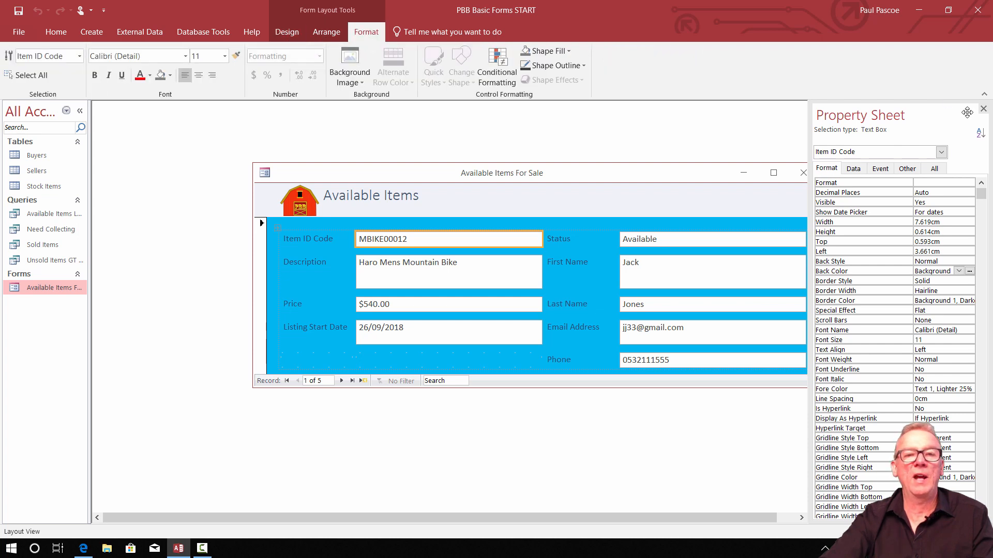
pyautogui.click(983, 109)
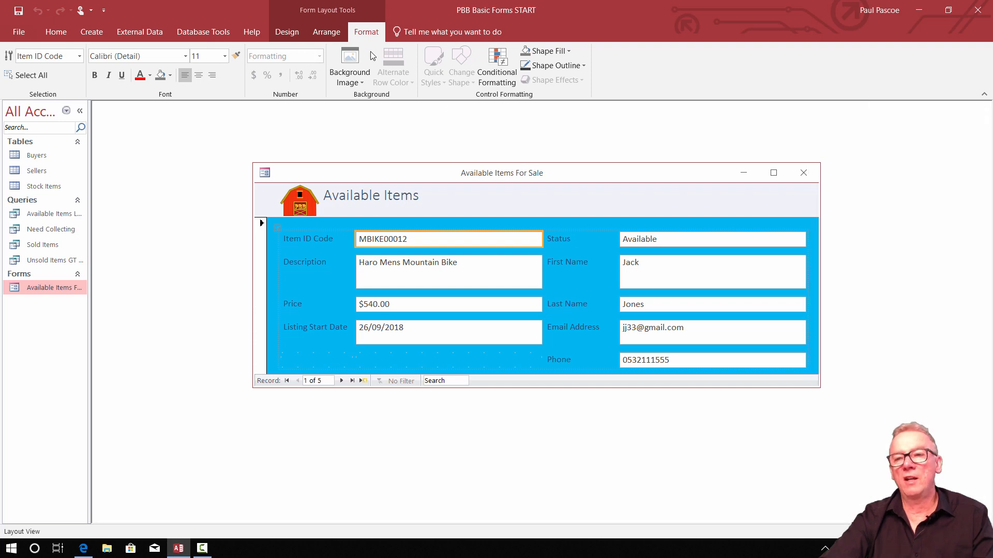
# Show the Property Sheet, move the form window clear of it, and display the format properties of the whole Form
pyautogui.click(300, 34)
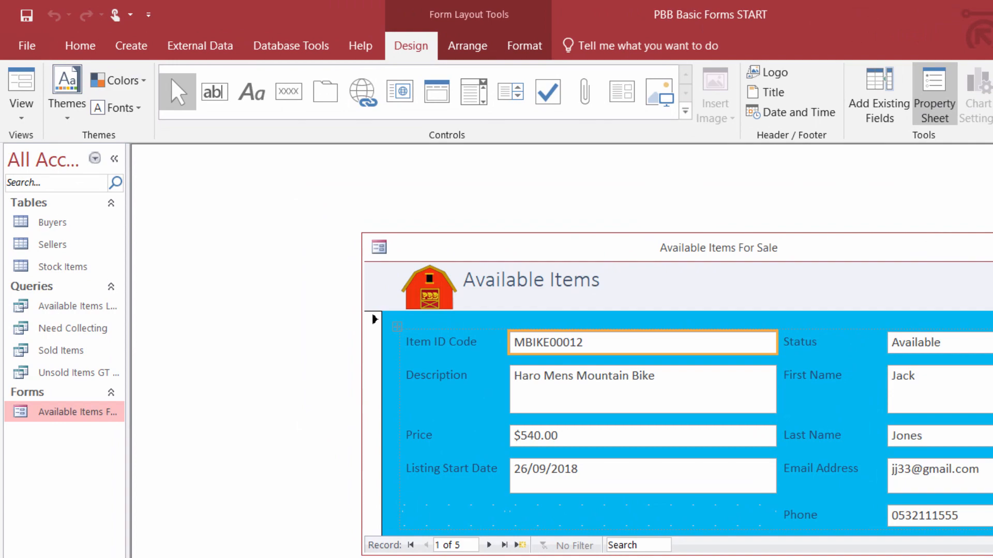
pyautogui.moveTo(897, 255); pyautogui.dragTo(796, 246)
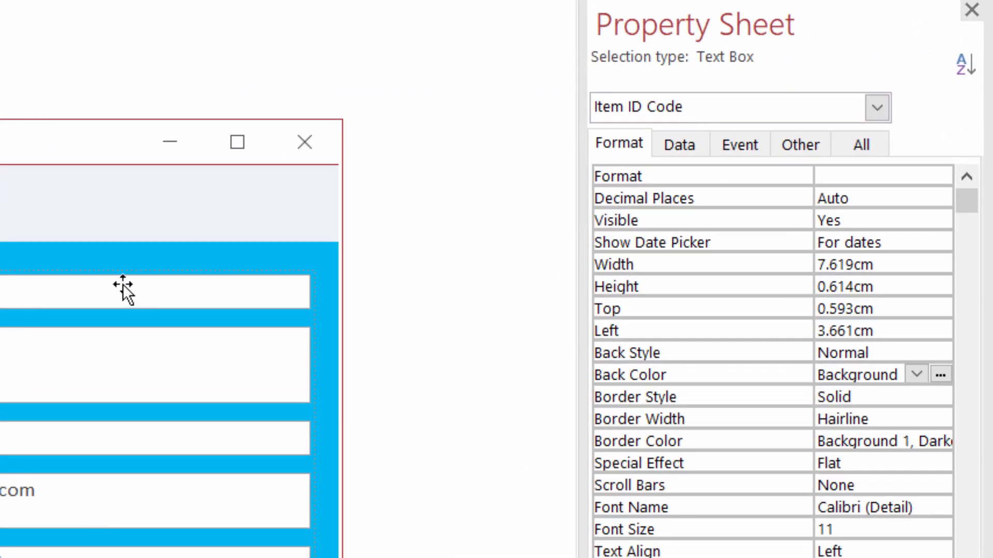
pyautogui.click(879, 105)
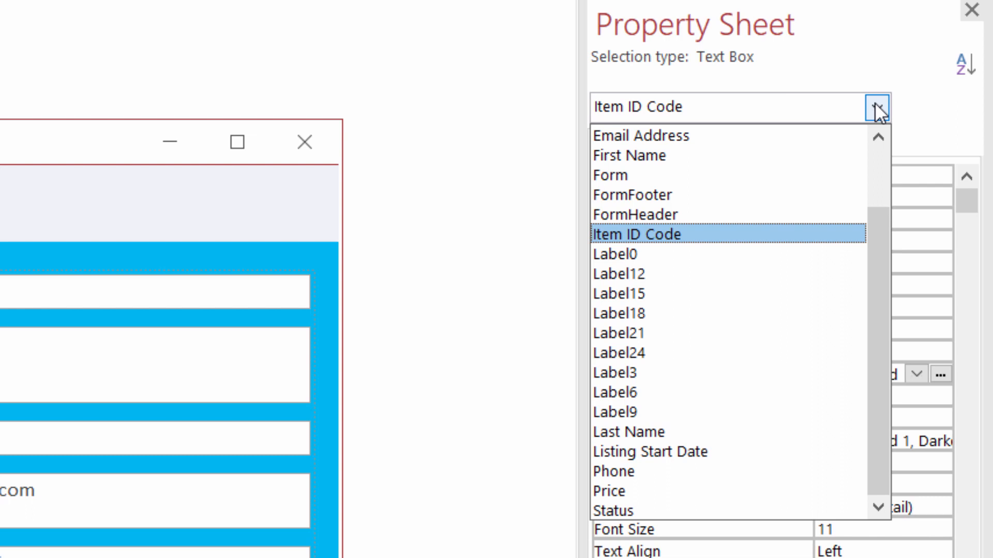
pyautogui.click(647, 175)
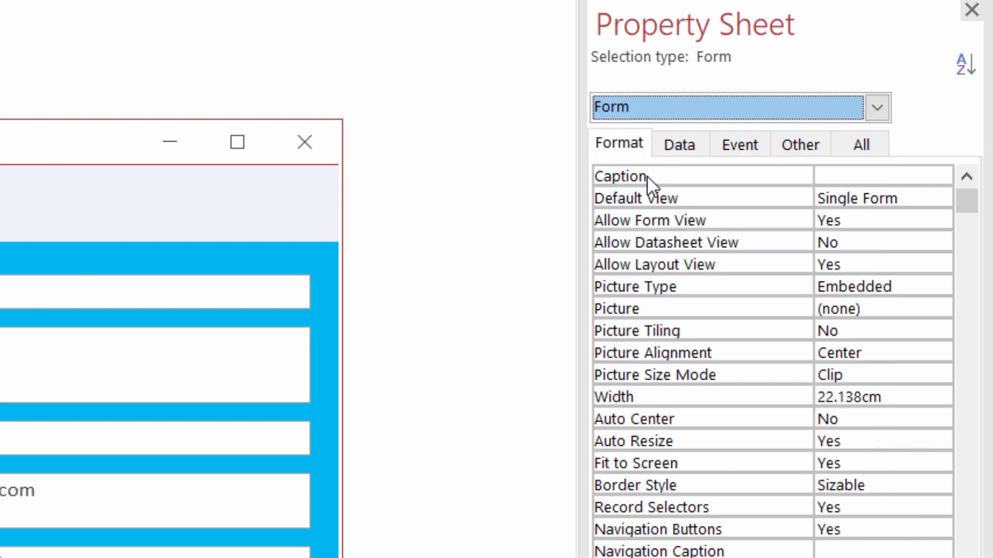
pyautogui.click(616, 141)
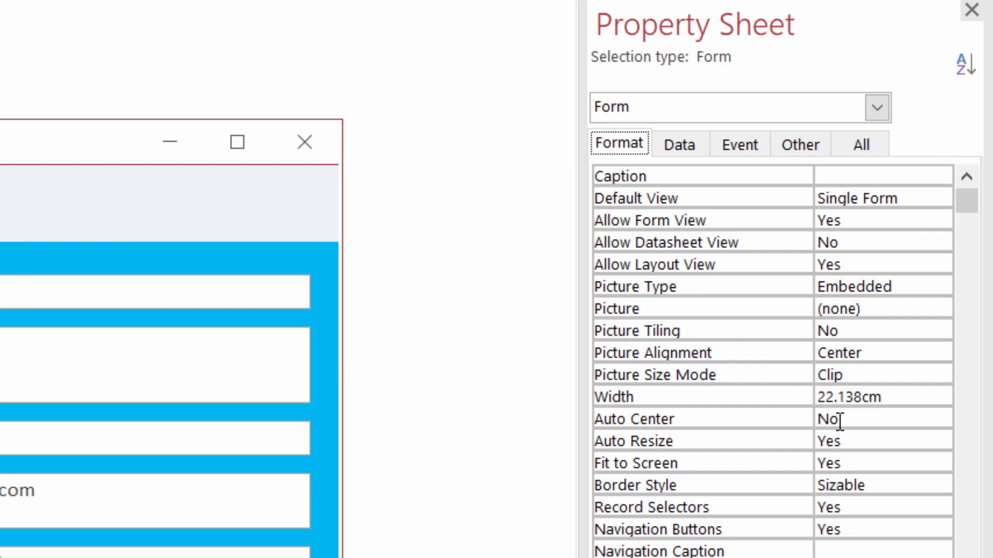
# Set the form's Auto Resize property to No
pyautogui.click(851, 441)
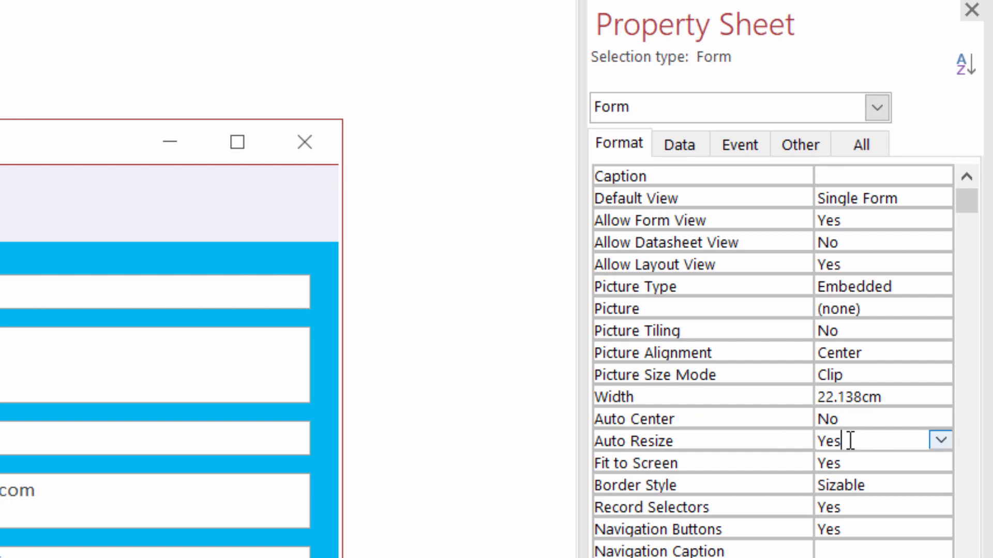
pyautogui.press('BackSpace')
pyautogui.press('BackSpace')
pyautogui.press('BackSpace')
pyautogui.write('No')
# Set the form's Fit to Screen property to No, and save and close the form
pyautogui.click(867, 464)
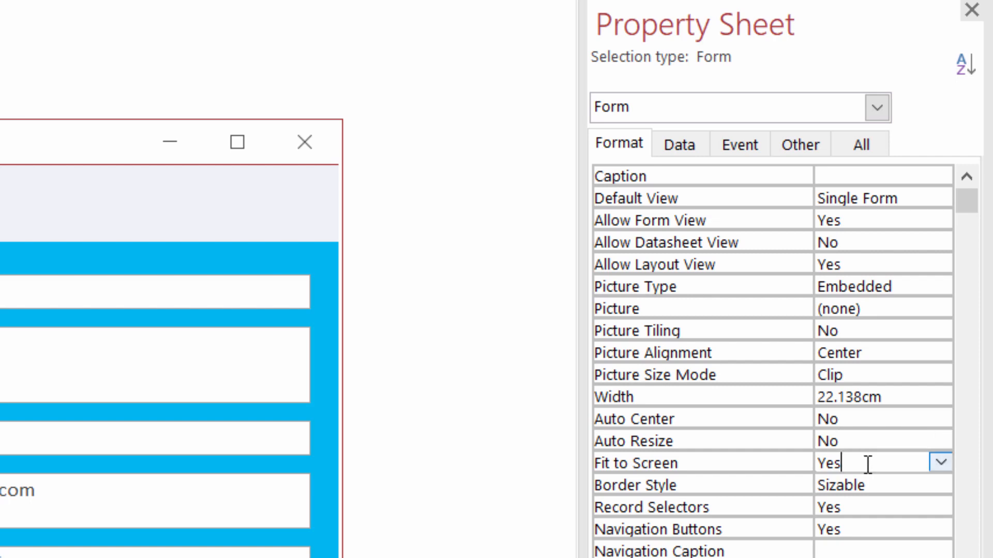
pyautogui.press('BackSpace')
pyautogui.press('BackSpace')
pyautogui.press('BackSpace')
pyautogui.write('n')
pyautogui.press('BackSpace')
pyautogui.press('BackSpace')
pyautogui.write('no')
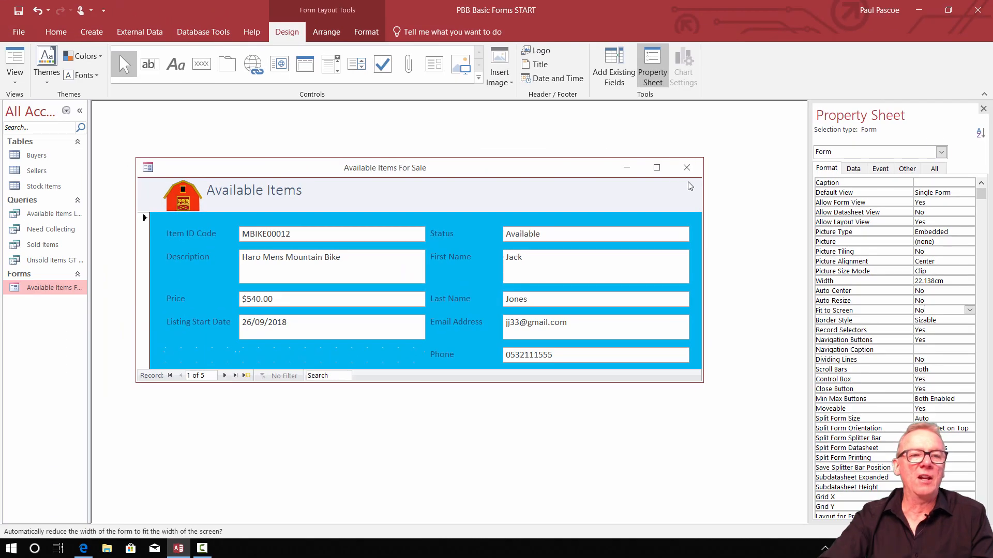
pyautogui.click(687, 167)
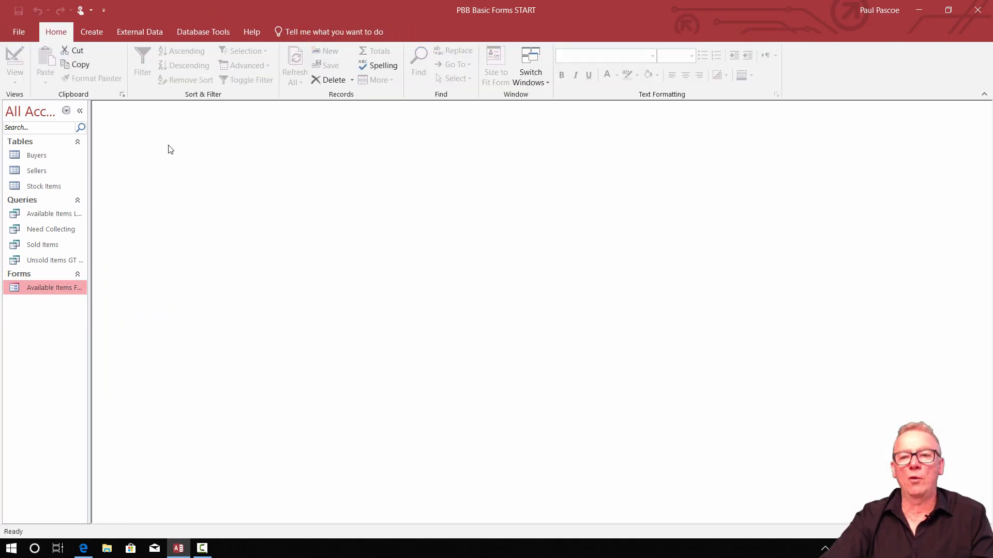
# Test an enlarged form window by closing and reopening it, and shrink it to leave a modest space below the Phone field
pyautogui.doubleClick(48, 287)
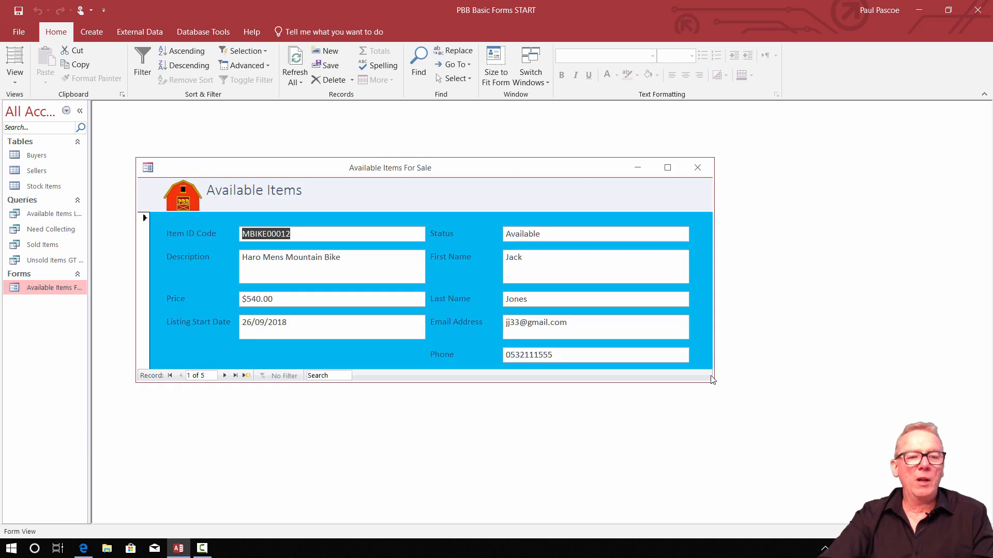
pyautogui.moveTo(712, 383); pyautogui.dragTo(957, 452)
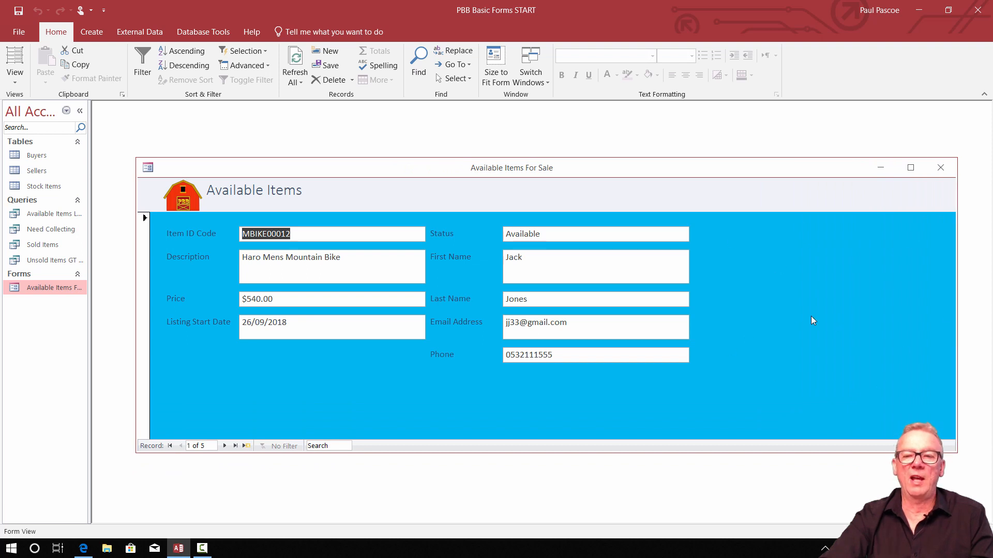
pyautogui.click(938, 172)
pyautogui.doubleClick(72, 288)
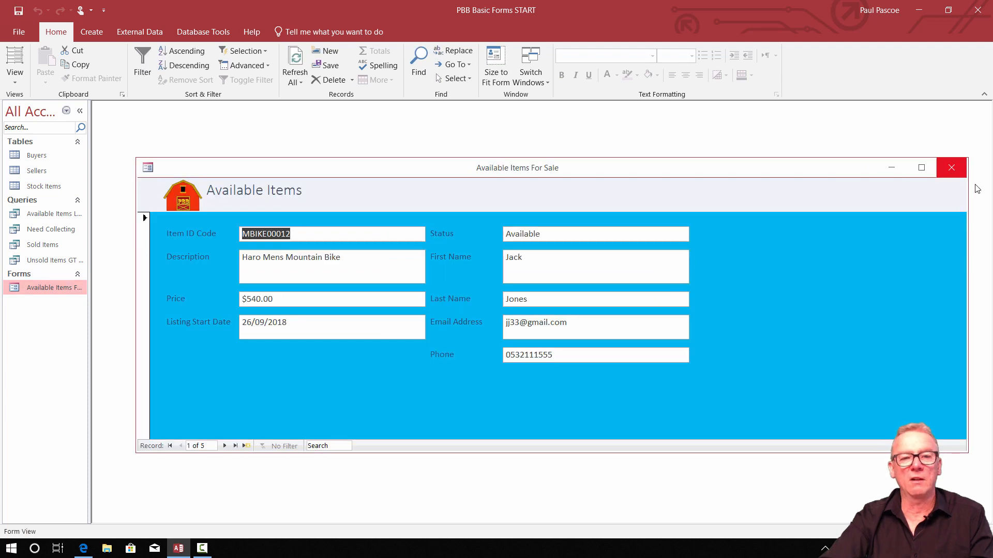
pyautogui.moveTo(967, 453); pyautogui.dragTo(715, 413)
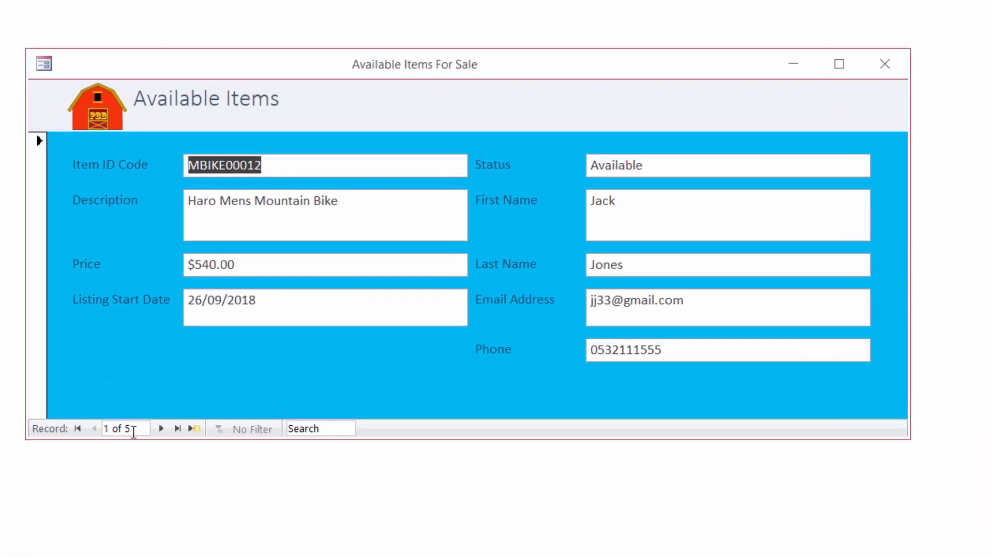
# Browse forward through the form's records, jump to the last one, and return to the first
pyautogui.click(161, 429)
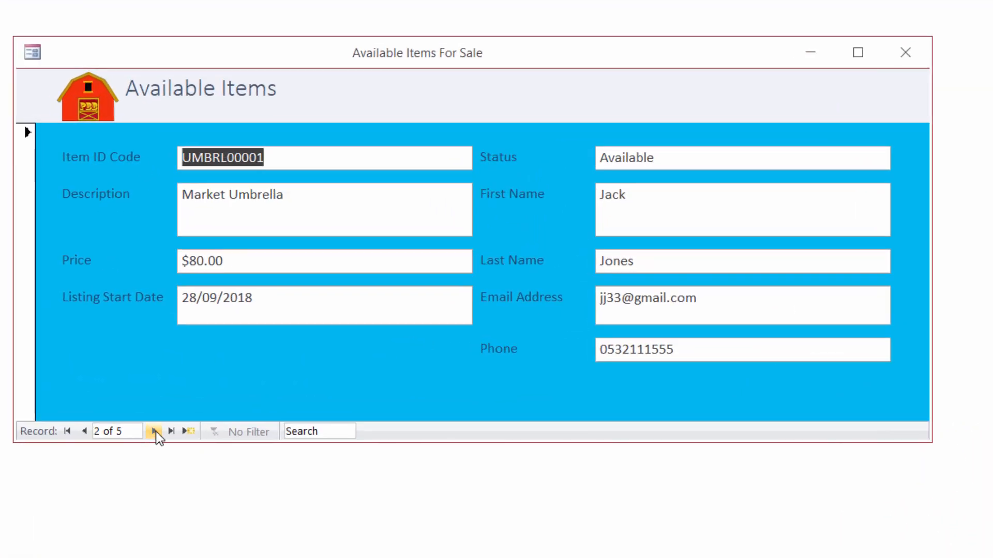
pyautogui.click(155, 431)
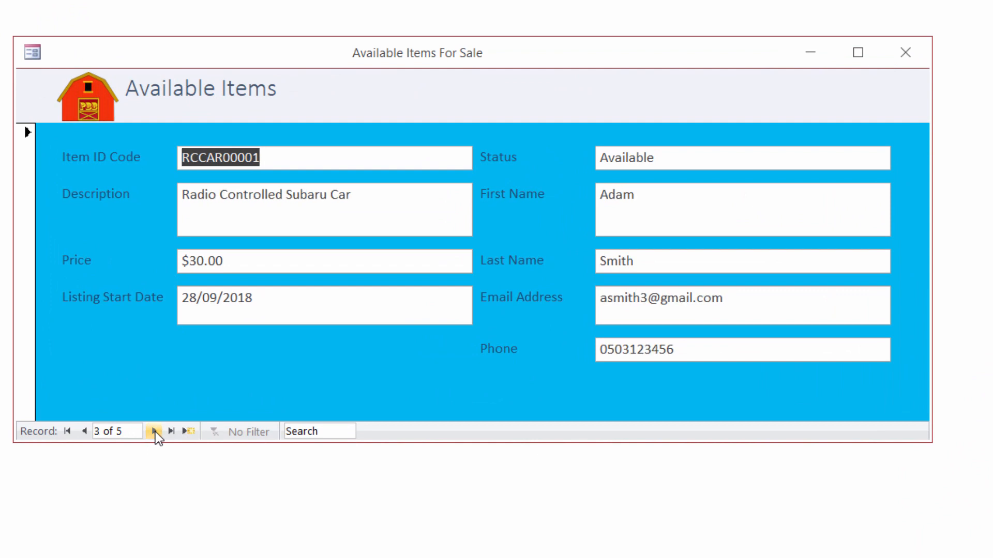
pyautogui.click(171, 430)
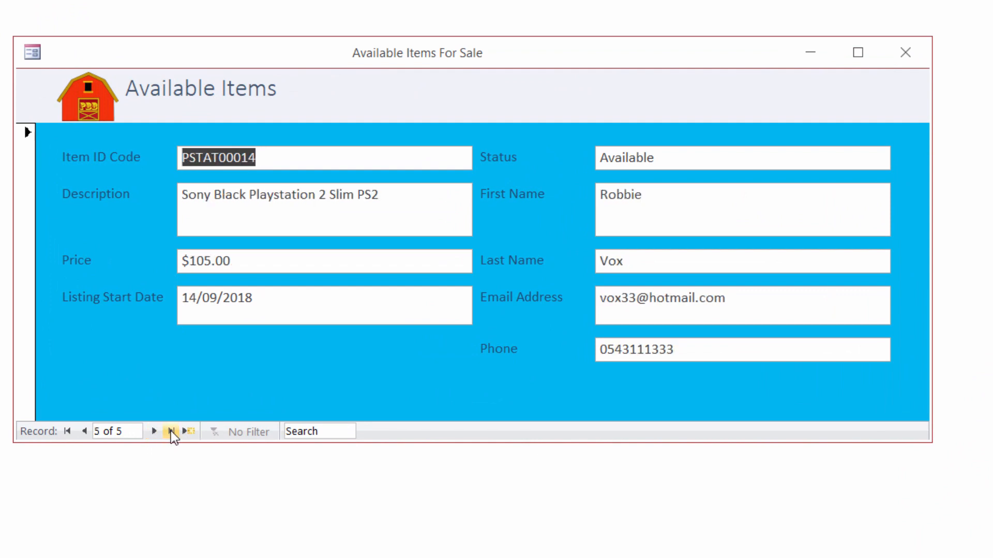
pyautogui.click(67, 432)
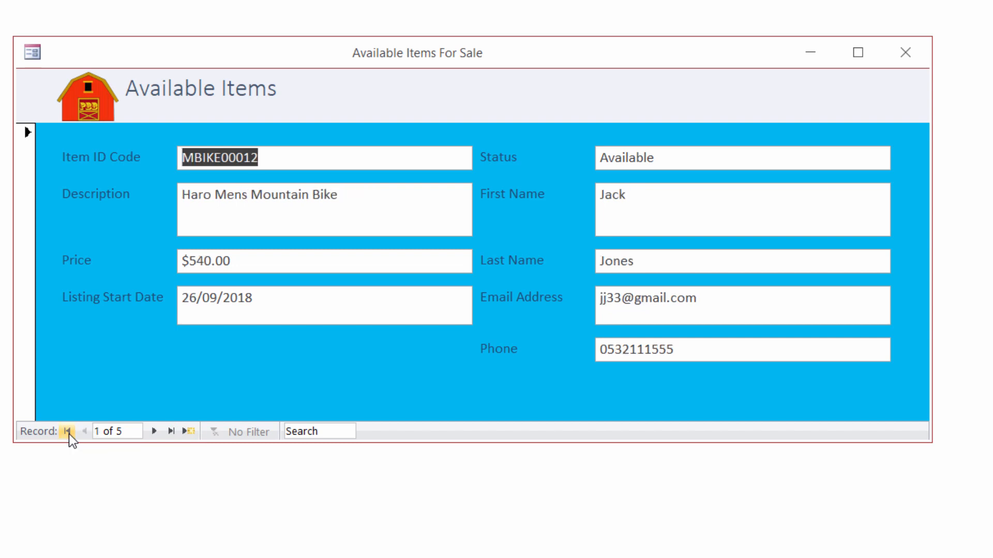
# Step forward one record at a time to the blank new record, step back to the Market Umbrella record, and close the form
pyautogui.click(149, 433)
pyautogui.click(149, 432)
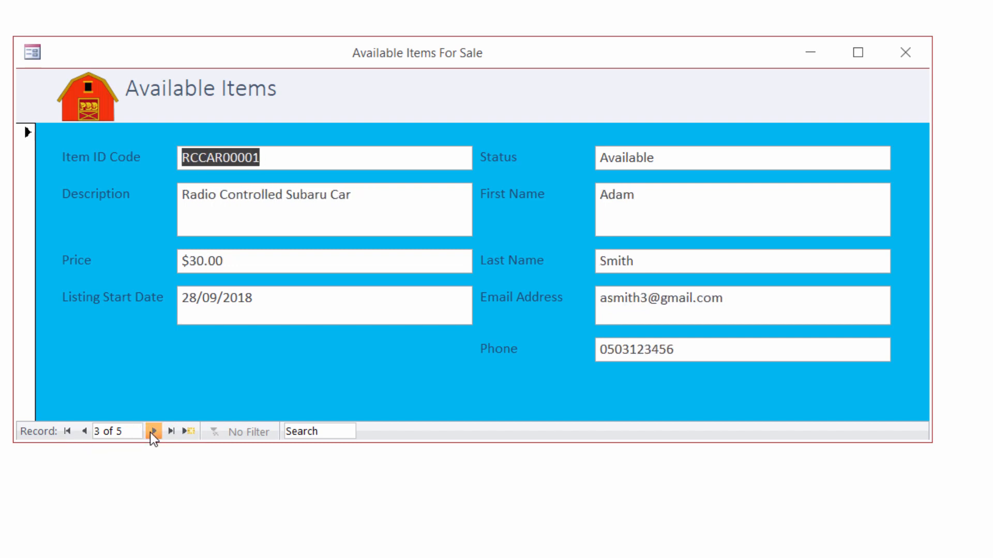
pyautogui.click(149, 432)
pyautogui.click(149, 432)
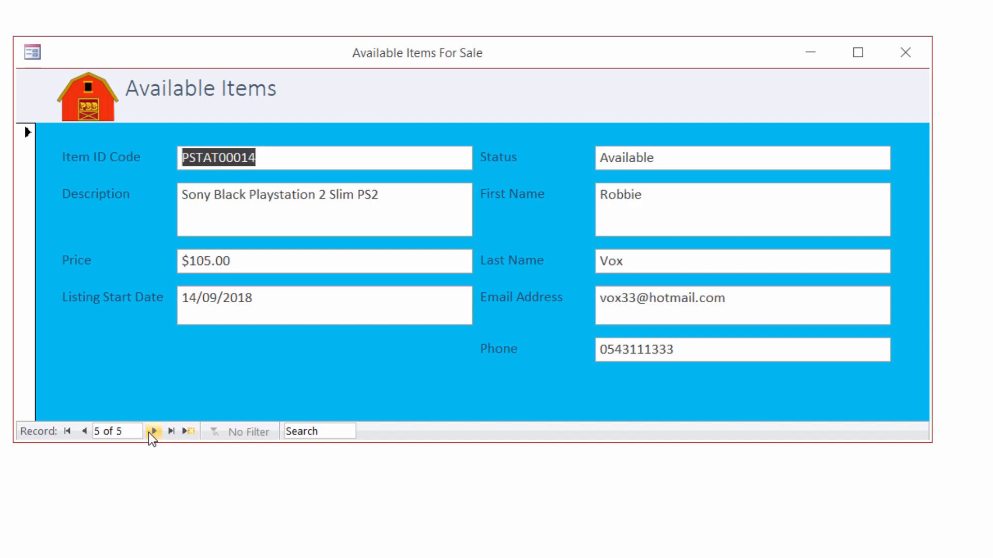
pyautogui.click(147, 432)
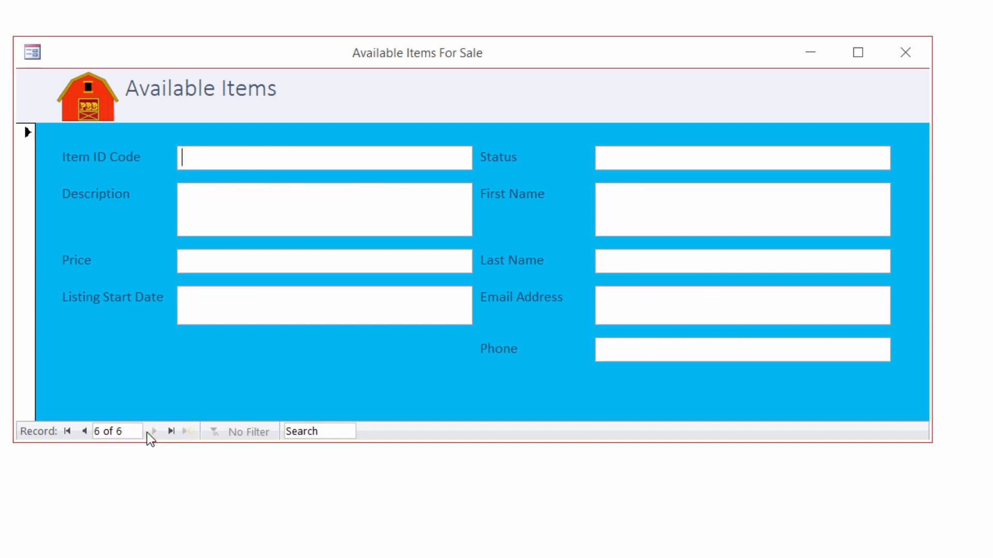
pyautogui.click(85, 433)
pyautogui.click(85, 432)
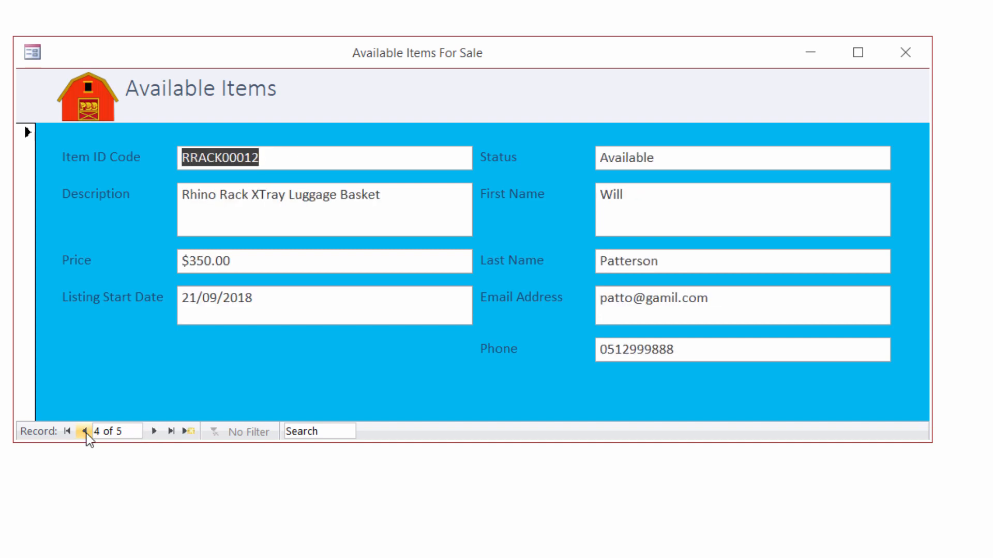
pyautogui.click(85, 433)
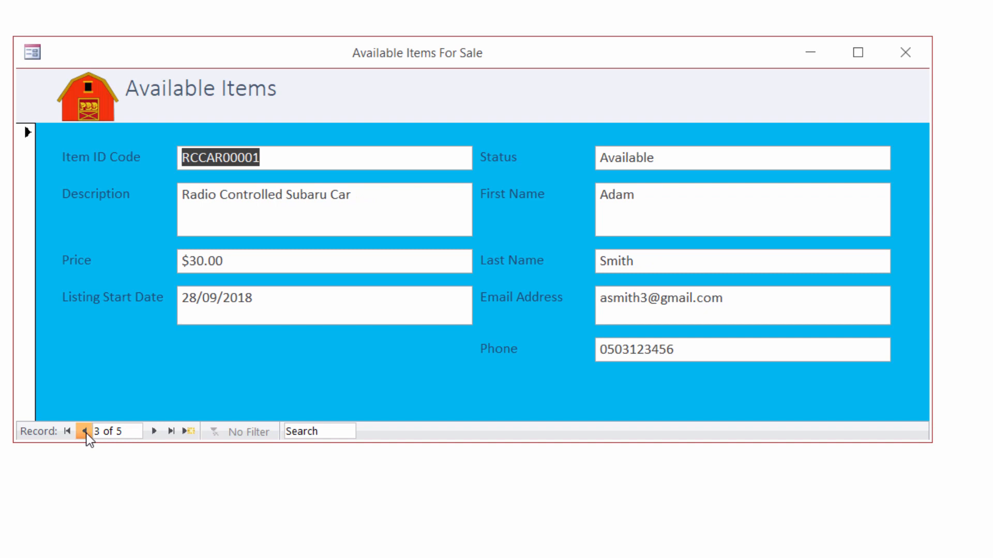
pyautogui.click(85, 433)
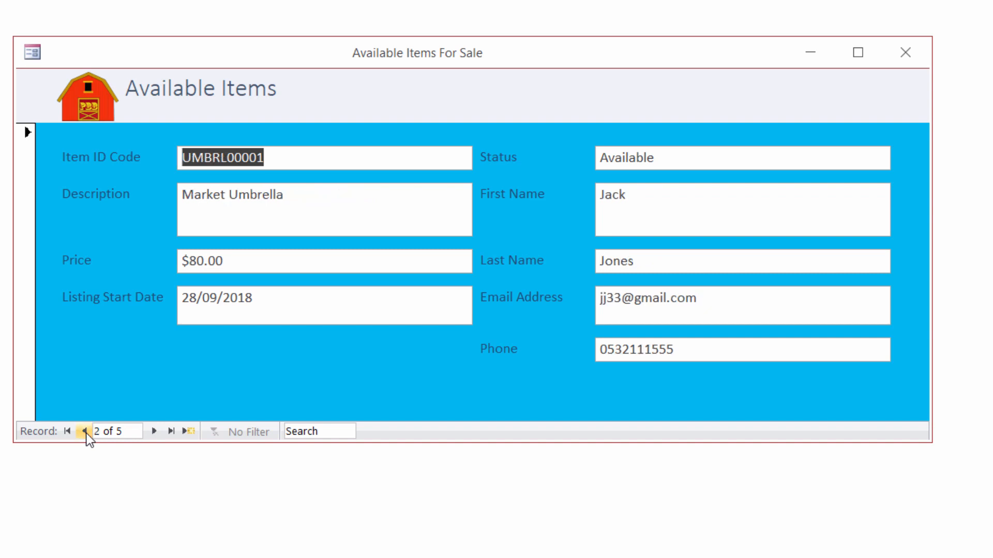
pyautogui.click(916, 58)
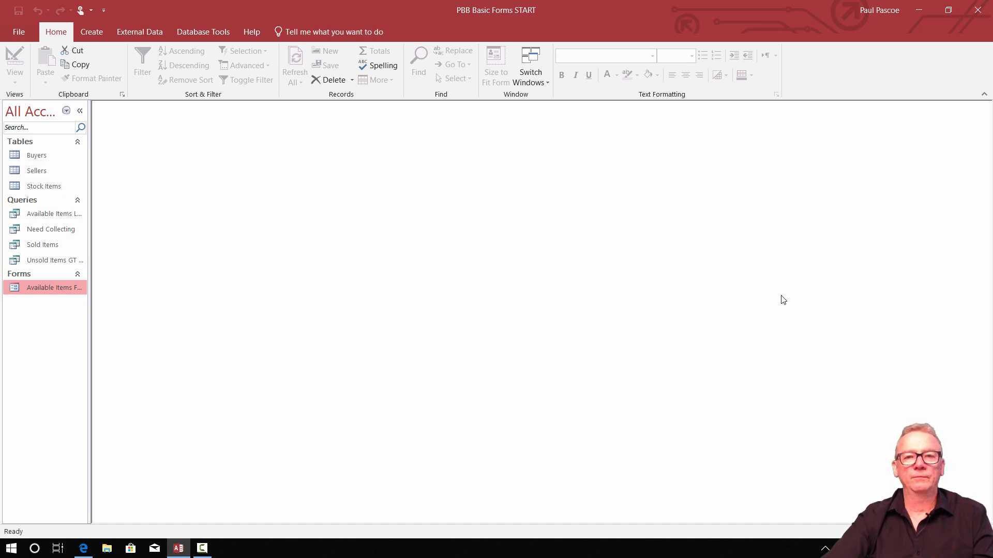
# Reopen the Available Items For Sale form, set the Haro Mens Mountain Bike's Status to Sold, and save
pyautogui.doubleClick(50, 286)
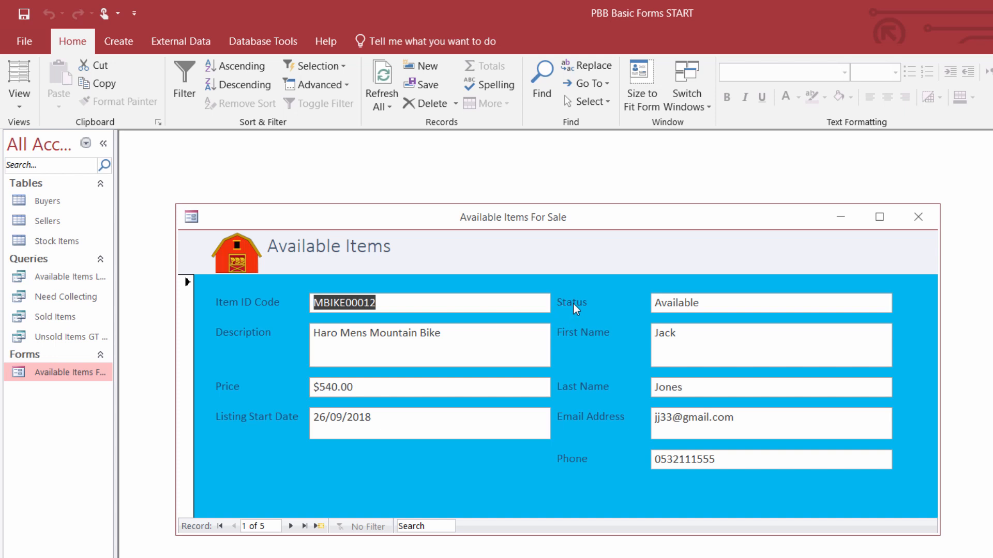
pyautogui.click(702, 303)
pyautogui.press('BackSpace')
pyautogui.press('BackSpace')
pyautogui.press('BackSpace')
pyautogui.press('BackSpace')
pyautogui.press('BackSpace')
pyautogui.press('BackSpace')
pyautogui.press('BackSpace')
pyautogui.press('BackSpace')
pyautogui.press('BackSpace')
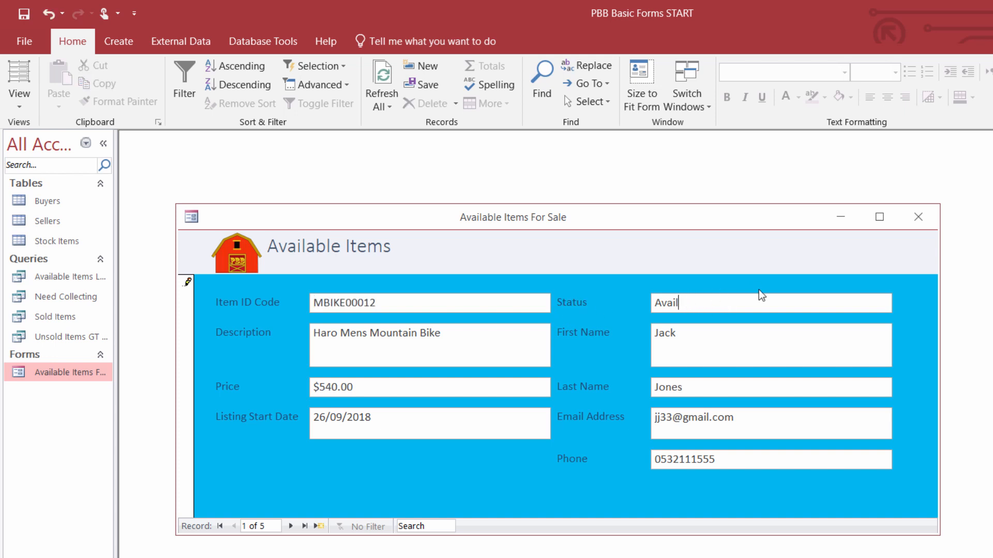
pyautogui.write('Sold')
pyautogui.click(24, 14)
# Move on to the following records, return to the first to check its Status, and close the form
pyautogui.click(290, 526)
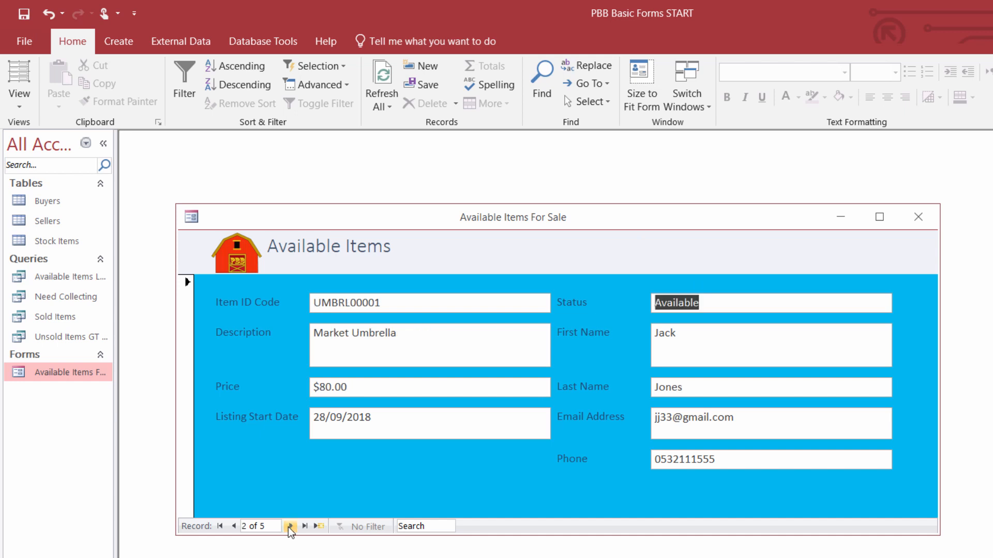
pyautogui.click(288, 526)
pyautogui.click(235, 526)
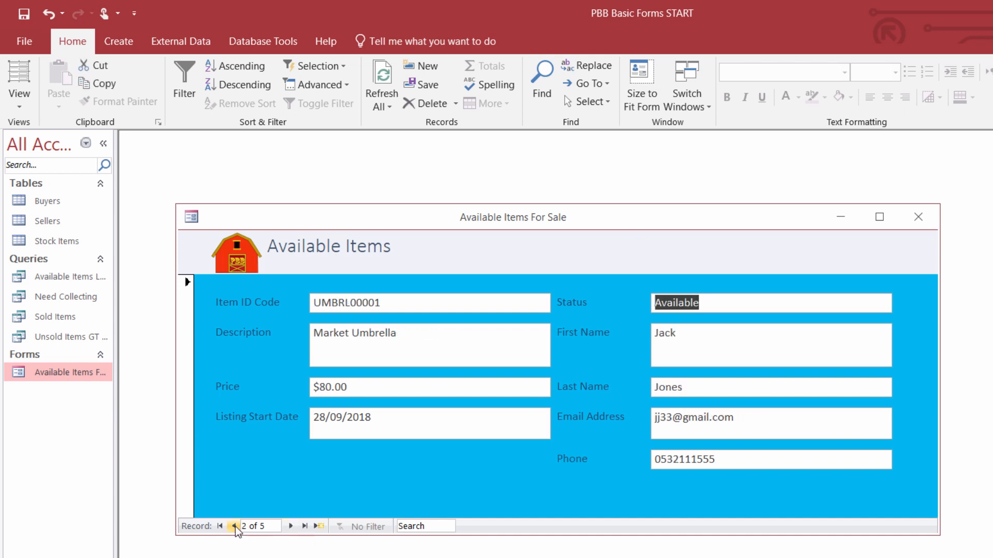
pyautogui.click(235, 526)
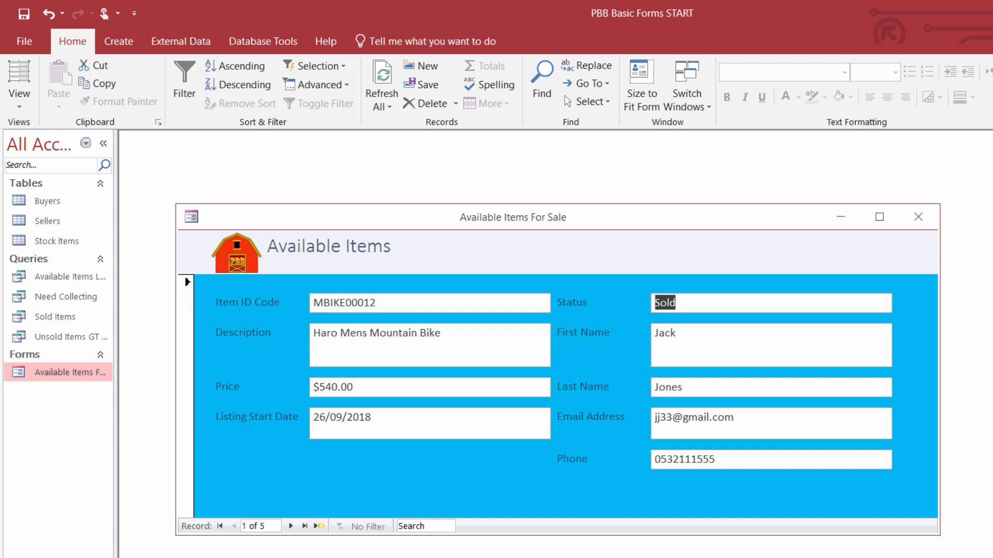
pyautogui.click(922, 213)
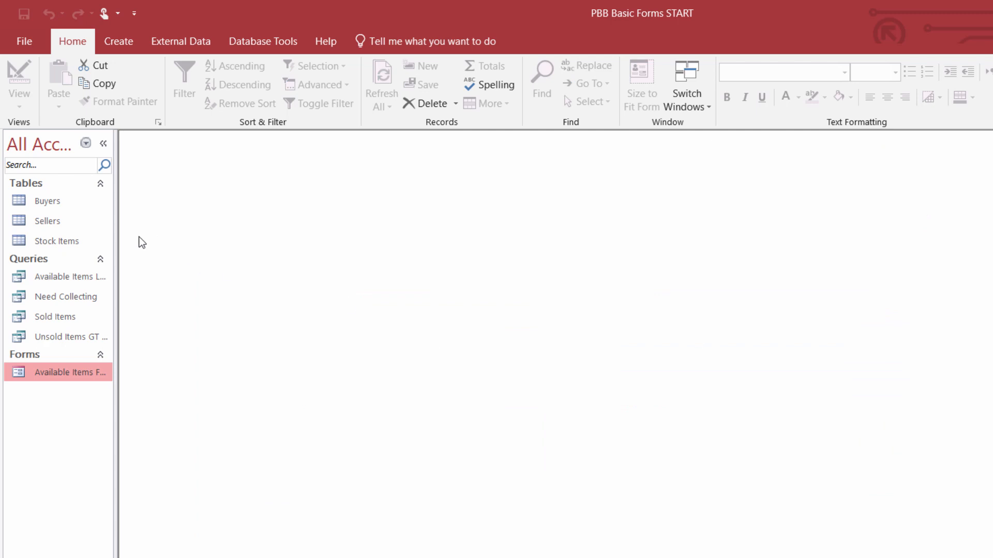
# Open the Stock Items table, check the Status in the Haro Mens Mountain Bike row, and close the table
pyautogui.doubleClick(52, 244)
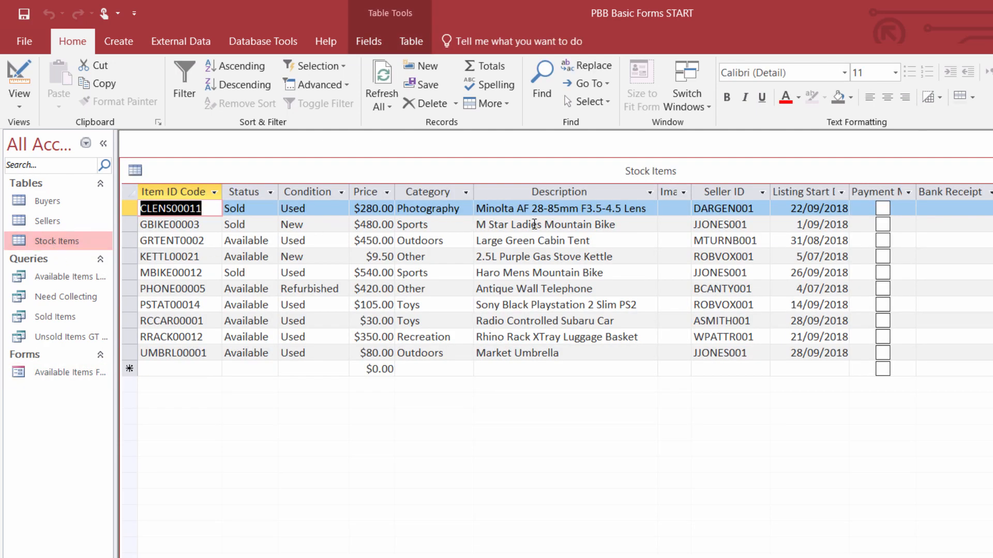
pyautogui.click(601, 272)
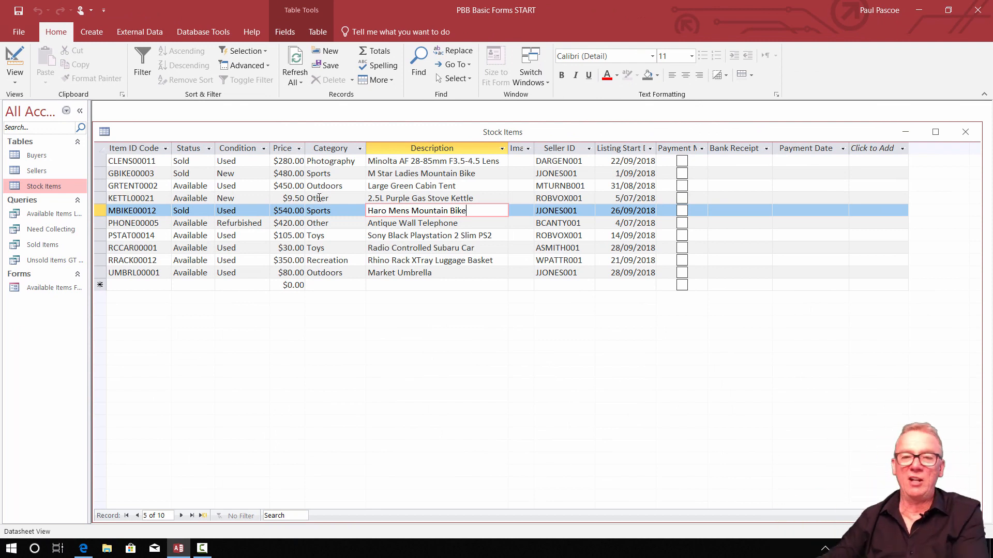
pyautogui.click(966, 132)
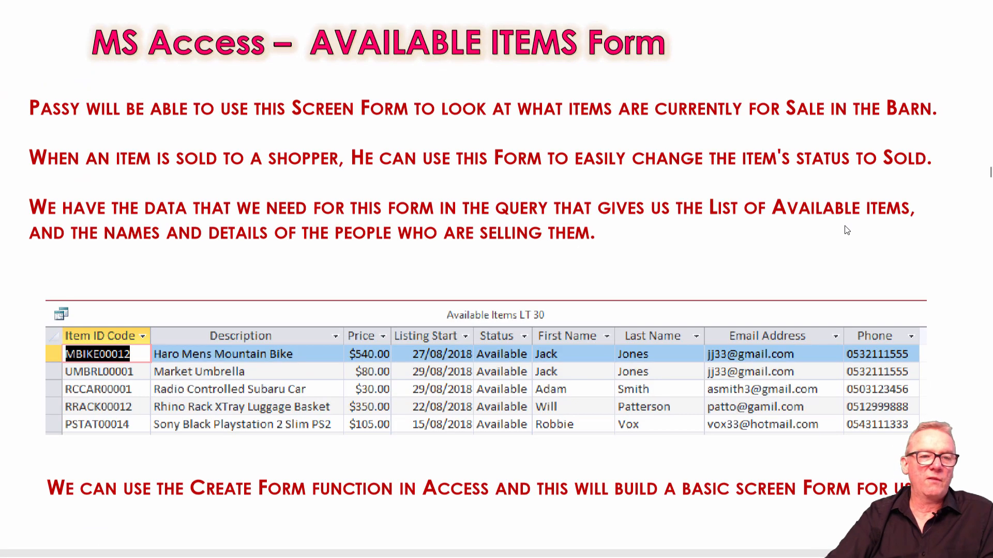
# Review the guide's pages on the Available Items form, from restyling and resizing to data entry, up to the Sellers form section
pyautogui.scroll(-5, 877, 193)
pyautogui.scroll(-20, 878, 193)
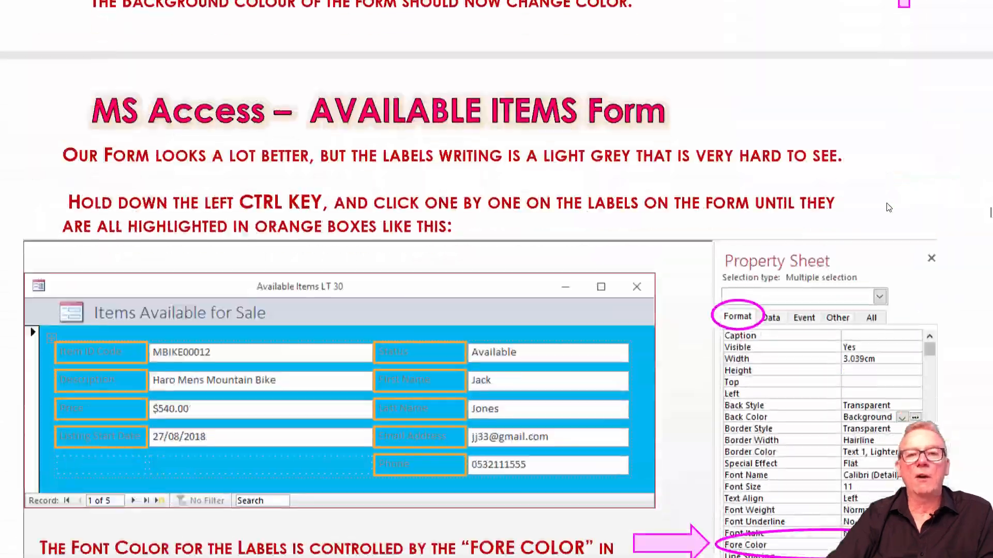
pyautogui.scroll(-20, 891, 212)
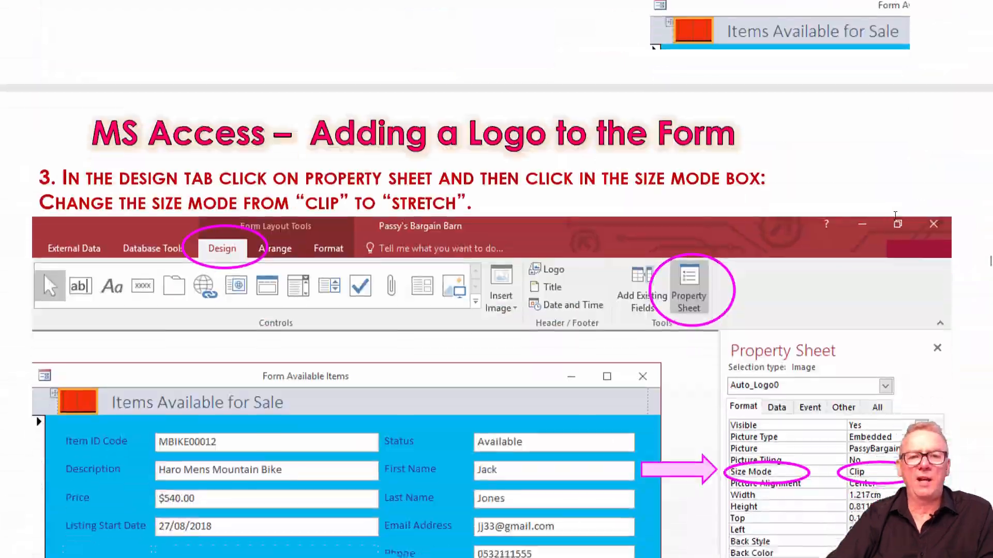
pyautogui.scroll(-20, 895, 215)
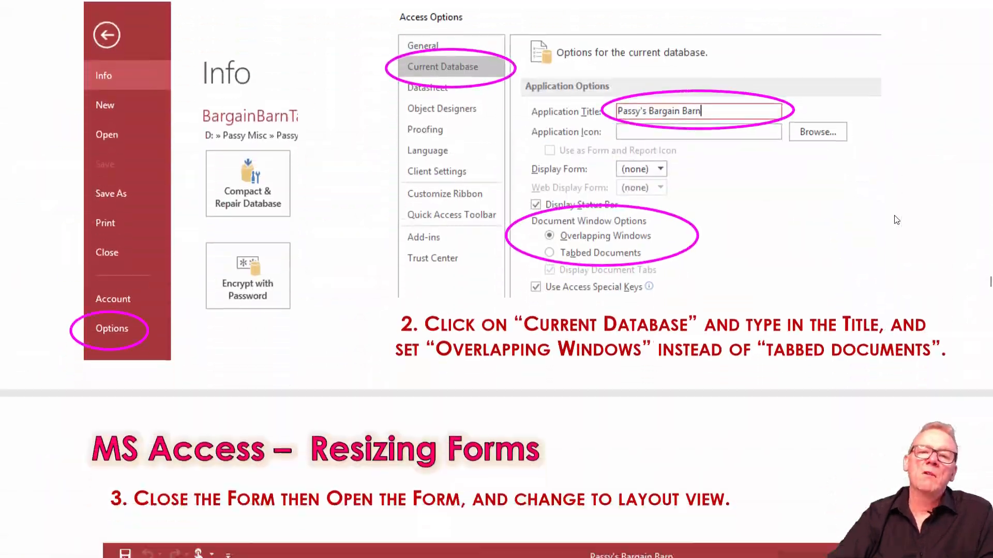
pyautogui.scroll(-20, 896, 220)
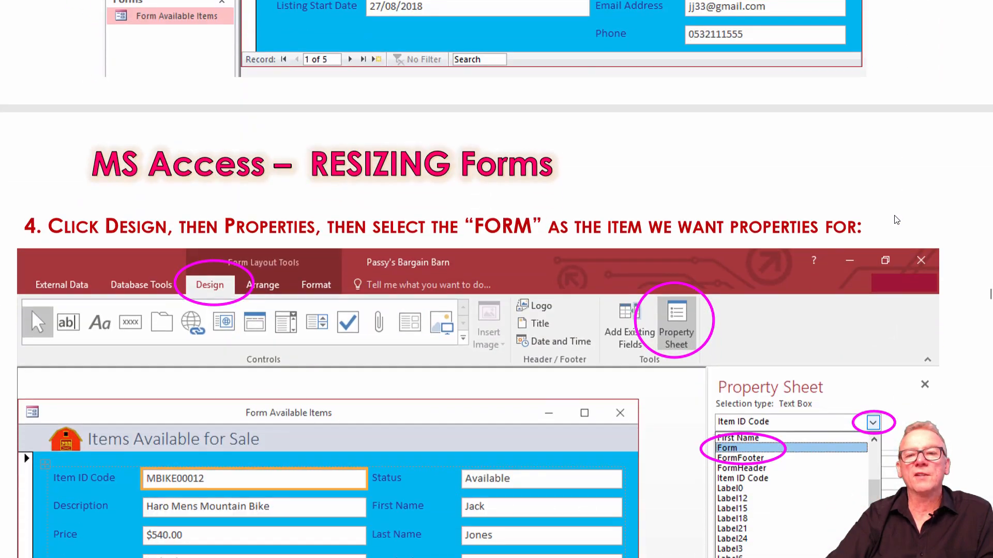
pyautogui.scroll(-15, 896, 219)
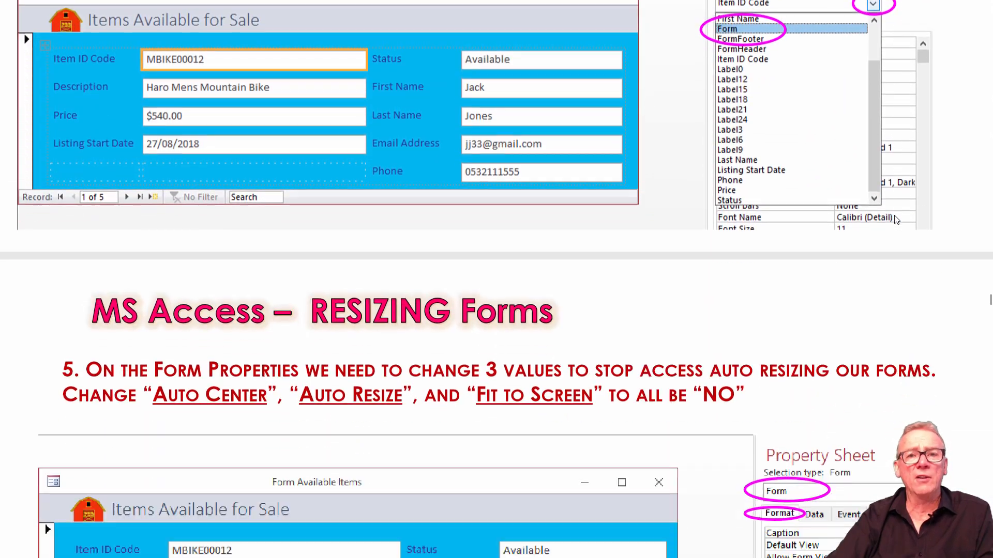
pyautogui.scroll(-15, 896, 220)
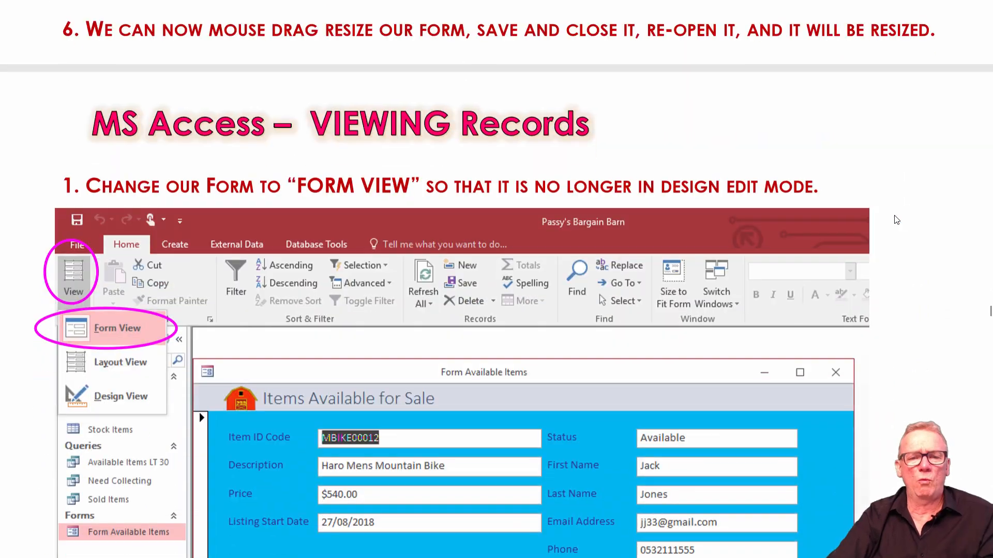
pyautogui.scroll(-20, 896, 220)
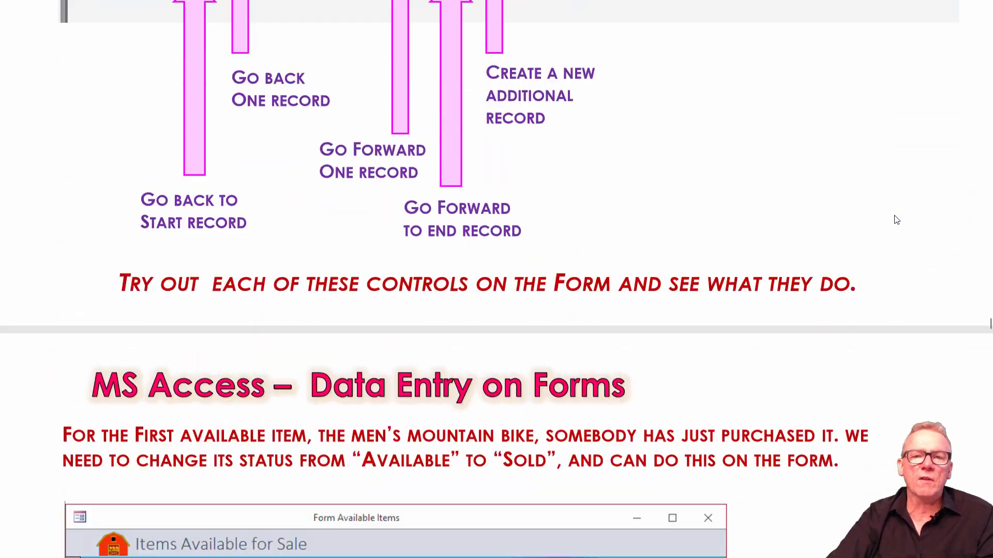
pyautogui.scroll(-3, 896, 219)
pyautogui.scroll(-20, 896, 219)
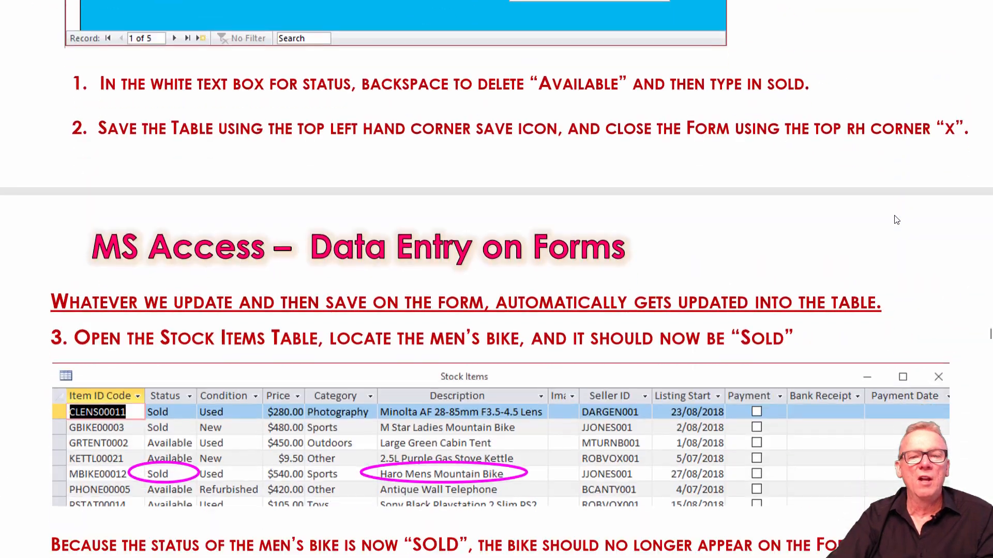
pyautogui.scroll(-10, 896, 220)
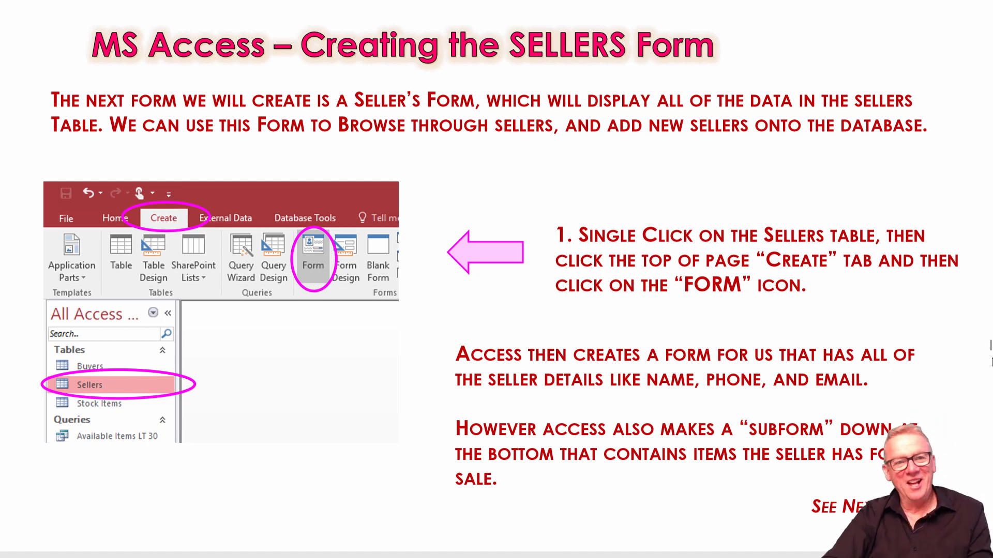
# Read the guide's instructions for creating the Sellers form, and switch back to Access
pyautogui.scroll(-20, 989, 339)
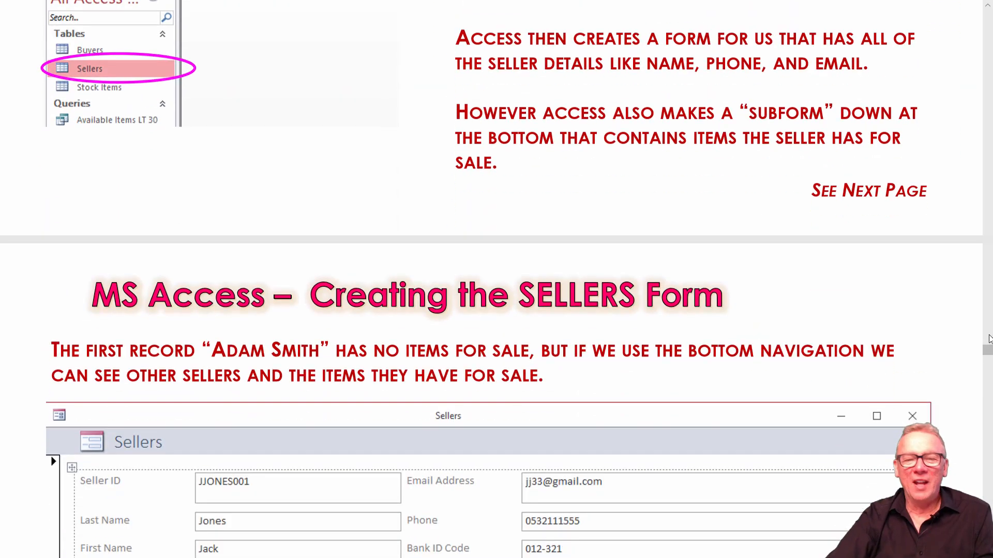
pyautogui.scroll(-20, 988, 338)
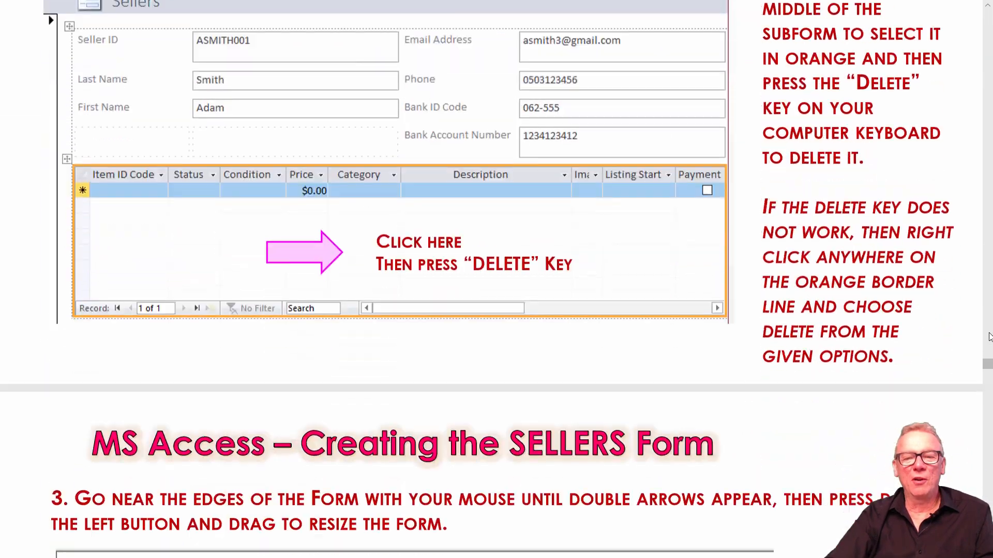
pyautogui.scroll(3, 989, 338)
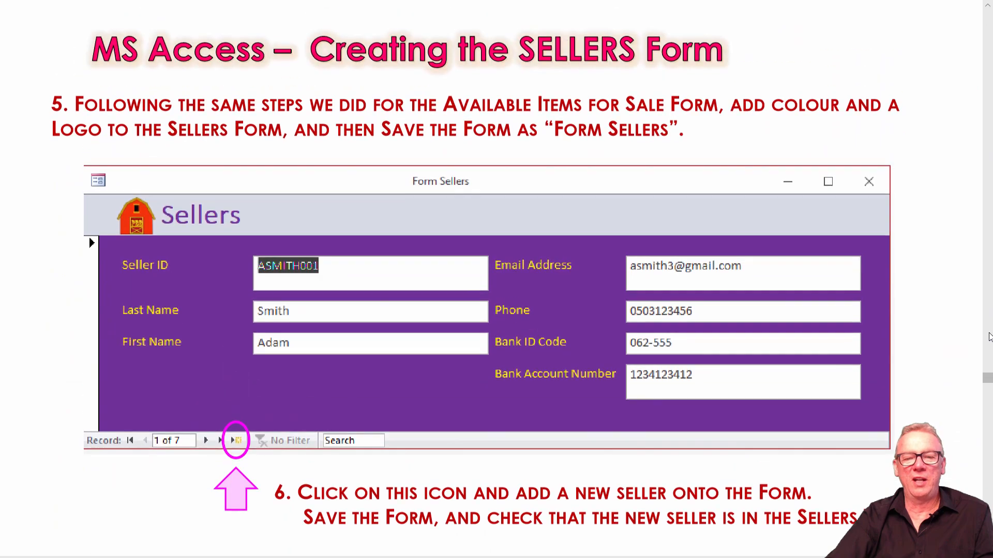
pyautogui.scroll(20, 988, 337)
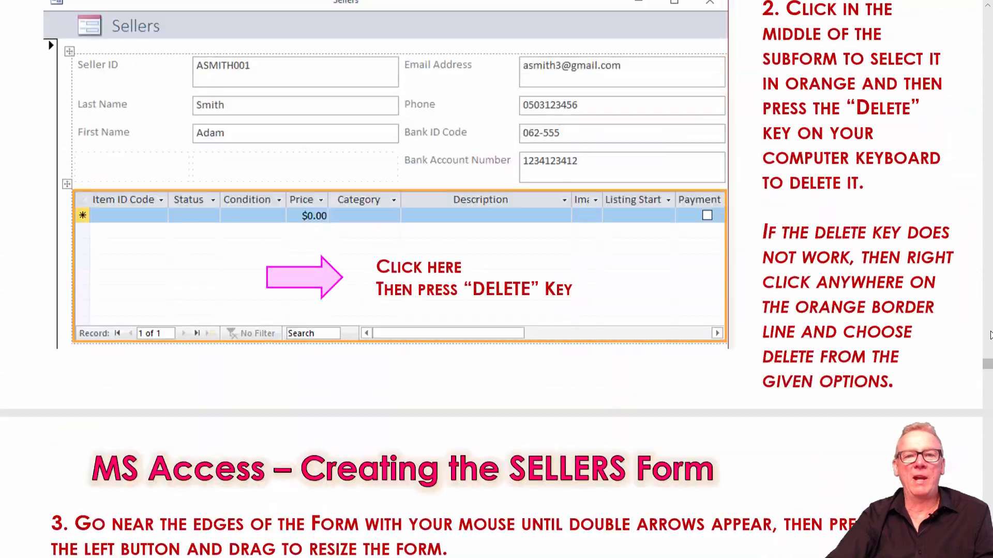
pyautogui.scroll(4, 988, 336)
pyautogui.scroll(-15, 988, 336)
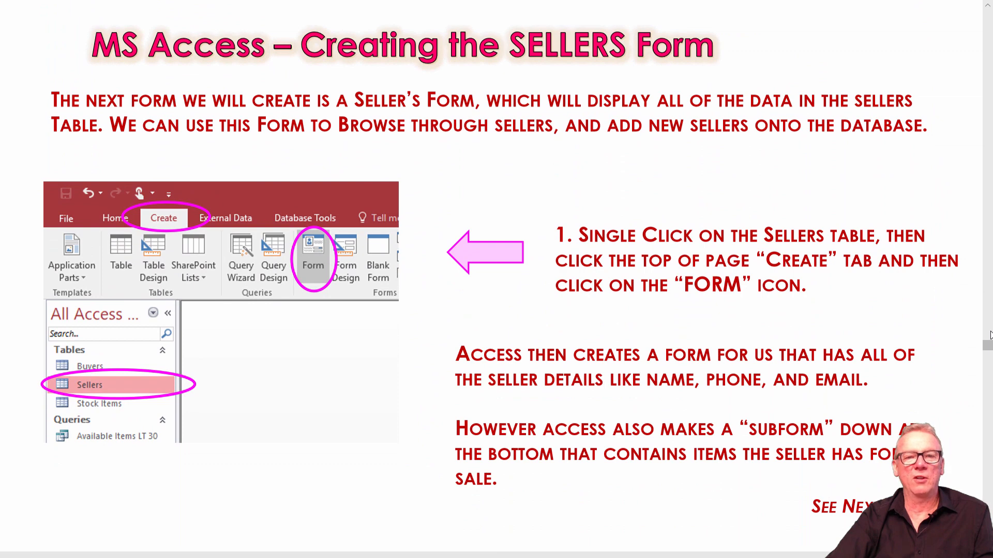
pyautogui.hotkey('alt', 'Tab')
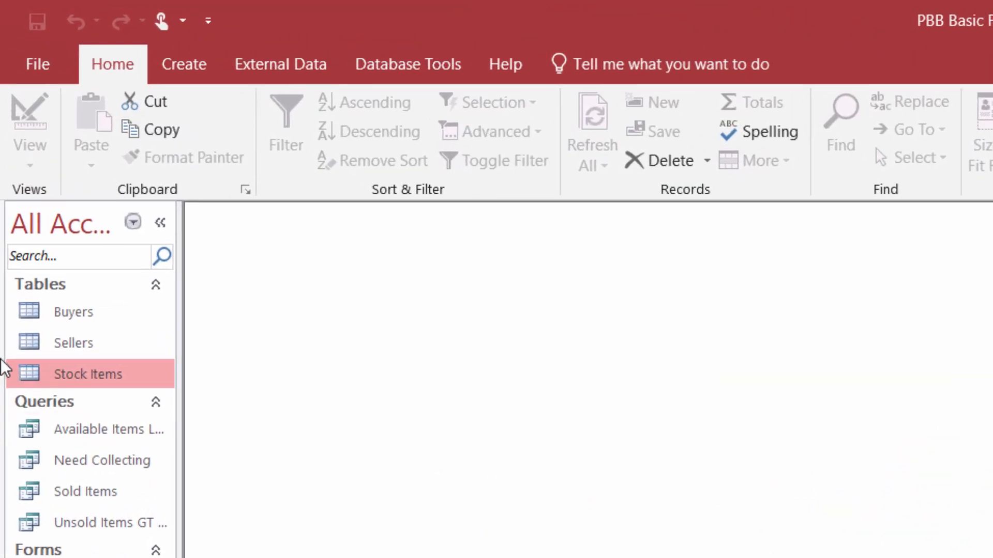
# Create a new form based on the Sellers table
pyautogui.click(80, 343)
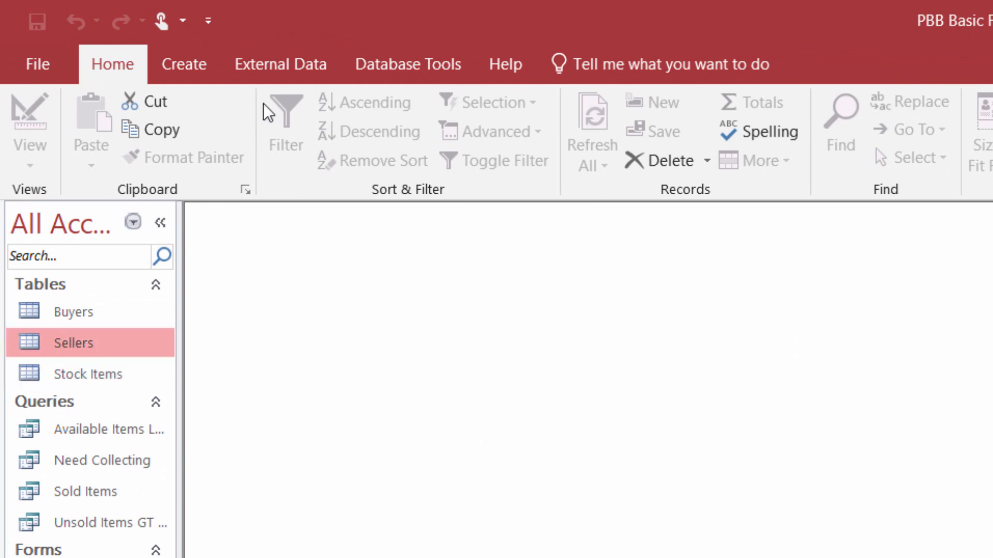
pyautogui.click(174, 59)
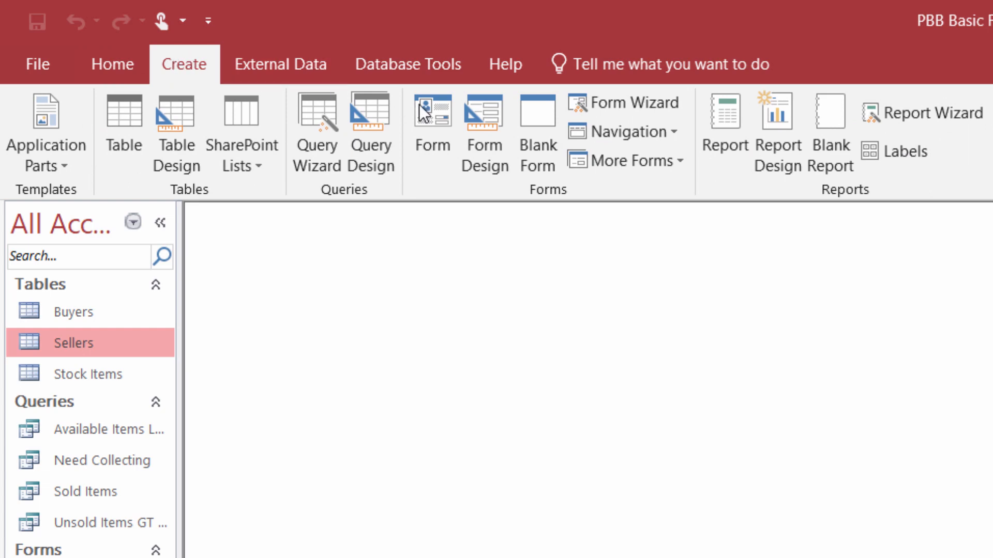
pyautogui.click(439, 126)
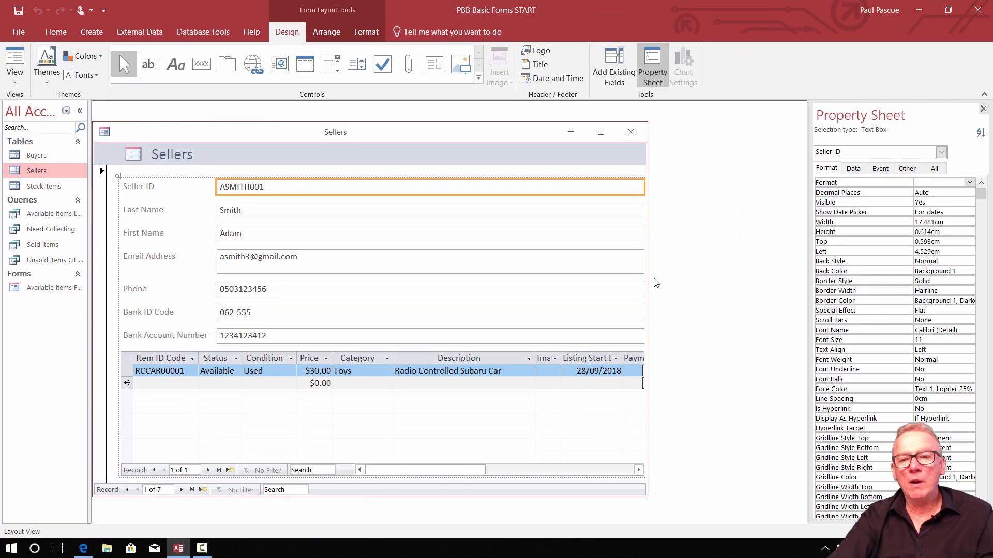
# Widen the Sellers form window and close the property sheet to make room for it
pyautogui.moveTo(647, 282); pyautogui.dragTo(775, 237)
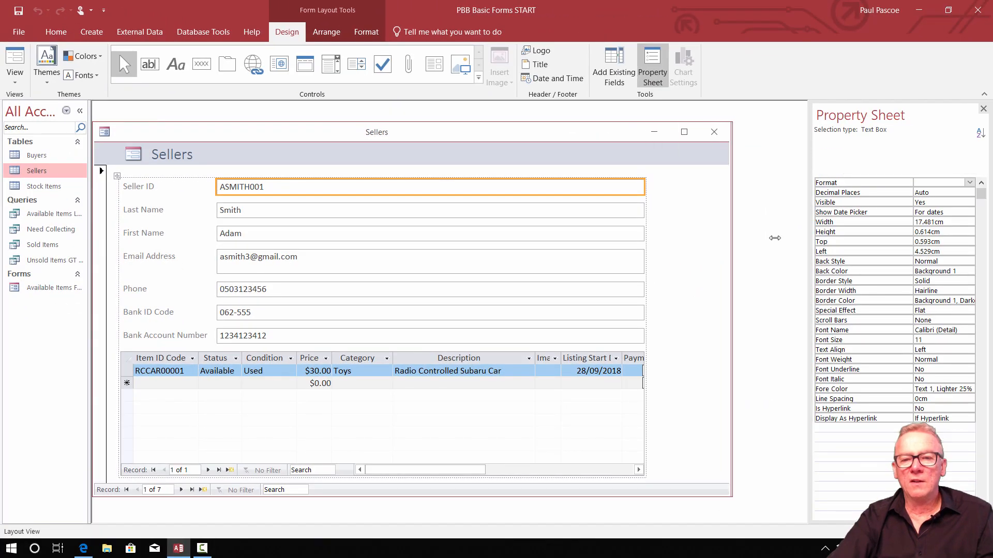
pyautogui.press('F4')
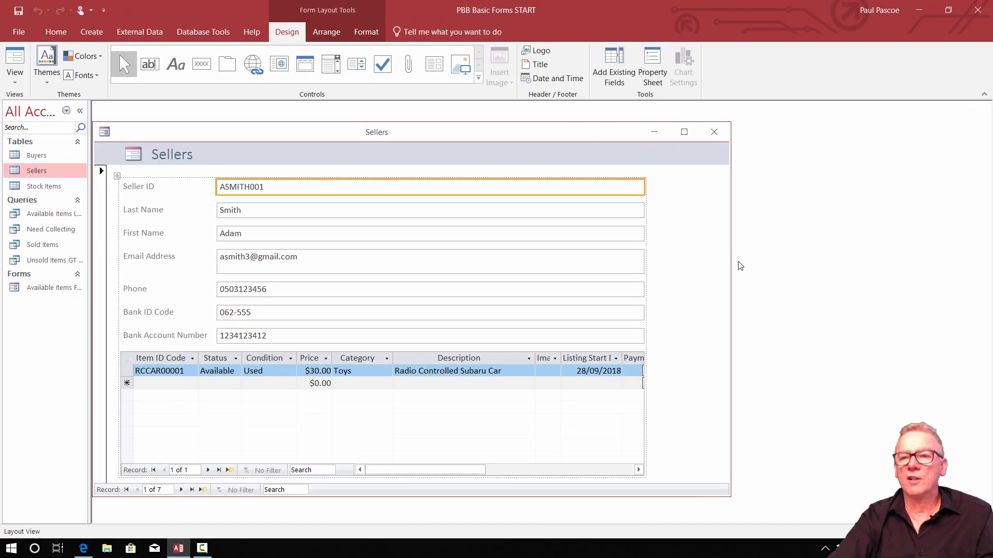
pyautogui.moveTo(730, 261); pyautogui.dragTo(813, 246)
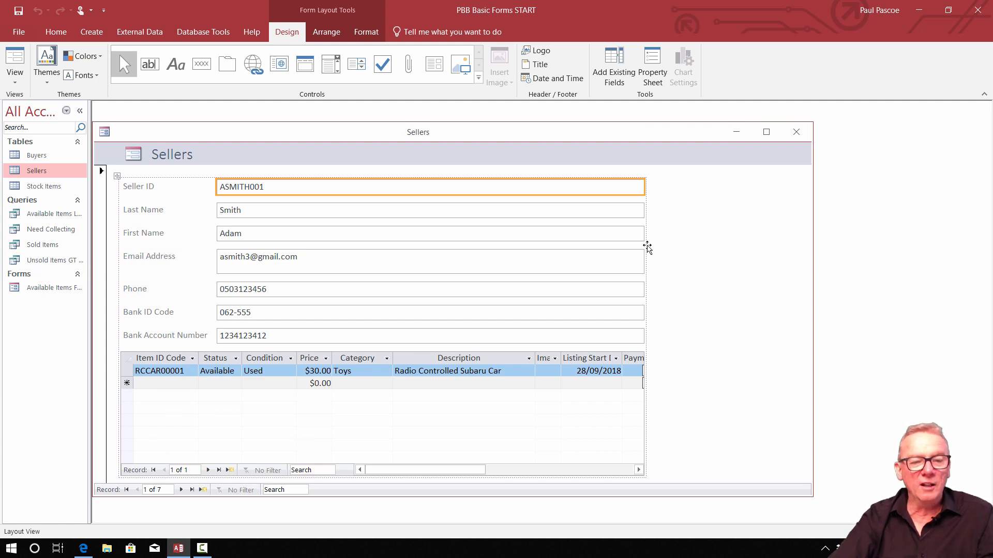
# Stretch the seller fields and the items subform, widening the form window to fit, until the Payment Date column fits
pyautogui.click(646, 244)
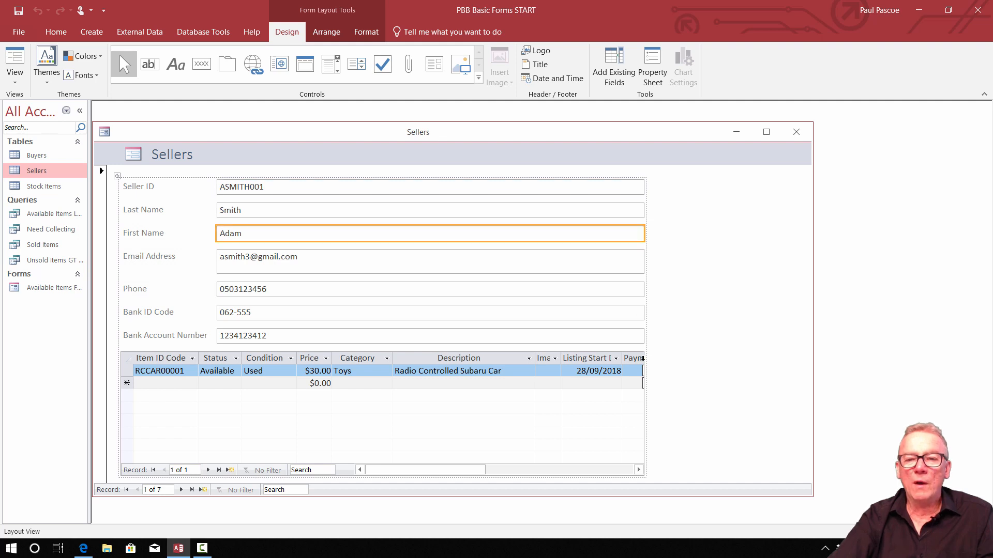
pyautogui.click(641, 371)
pyautogui.moveTo(643, 403); pyautogui.dragTo(790, 394)
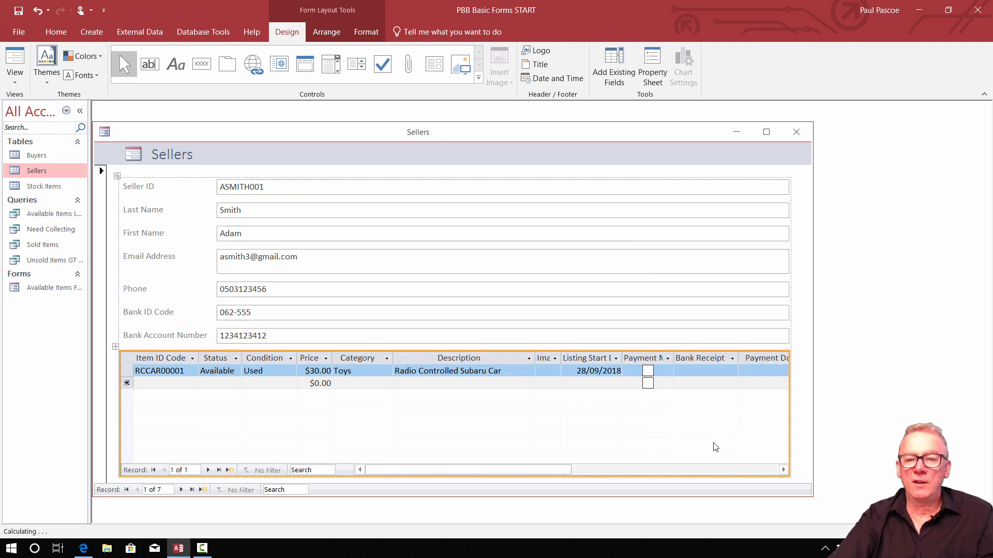
pyautogui.moveTo(812, 359); pyautogui.dragTo(928, 347)
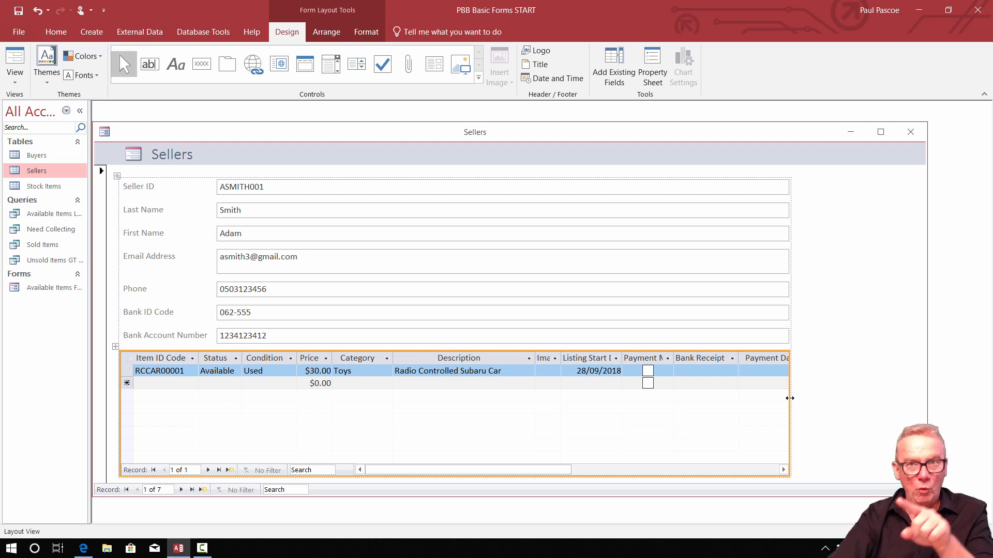
pyautogui.moveTo(789, 398); pyautogui.dragTo(890, 391)
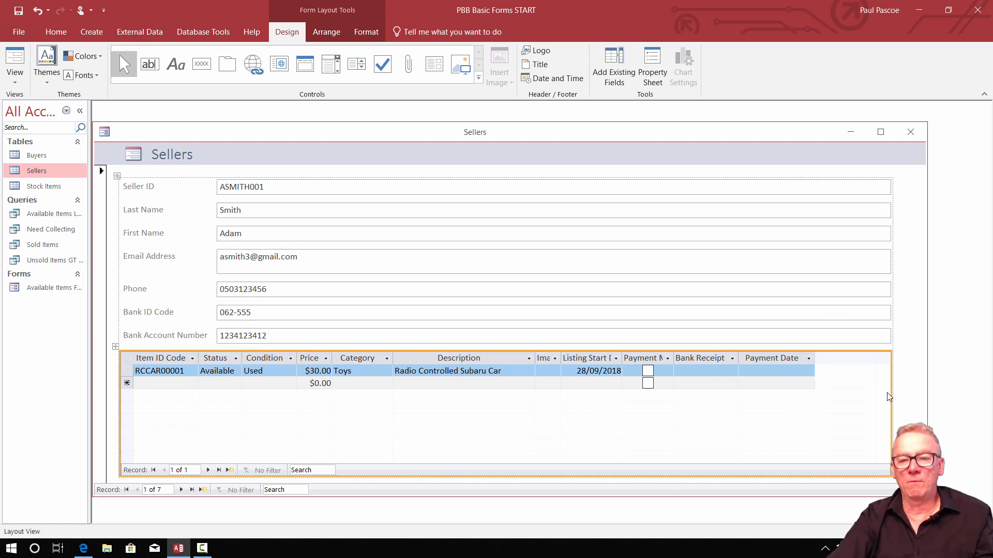
# Browse the items subform's records and move through the sellers up to the fourth record to examine their linked items
pyautogui.click(208, 470)
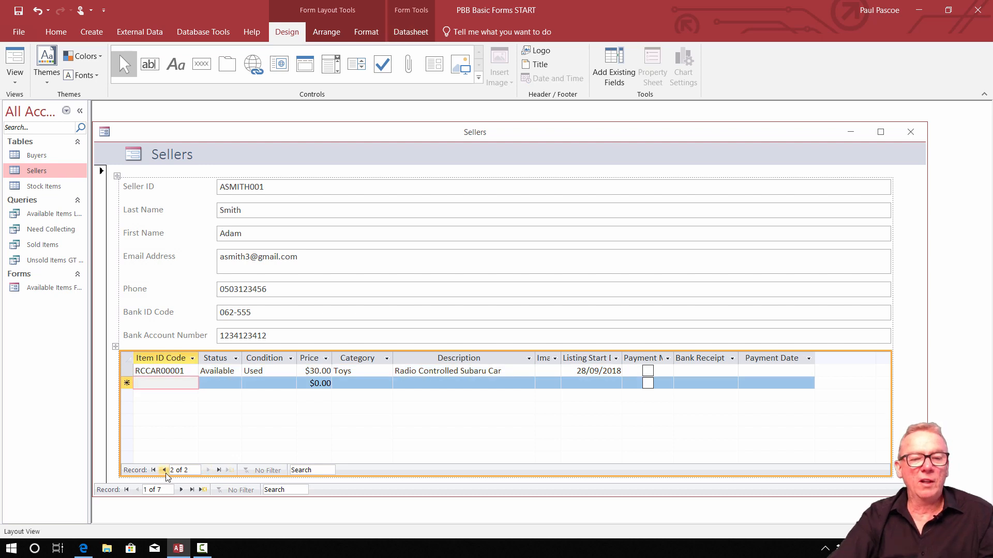
pyautogui.click(164, 471)
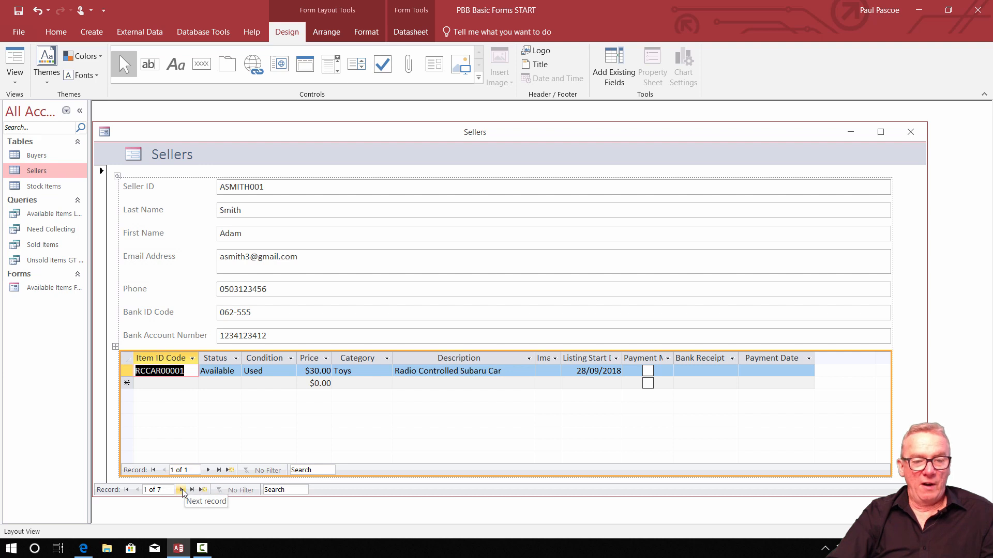
pyautogui.click(182, 490)
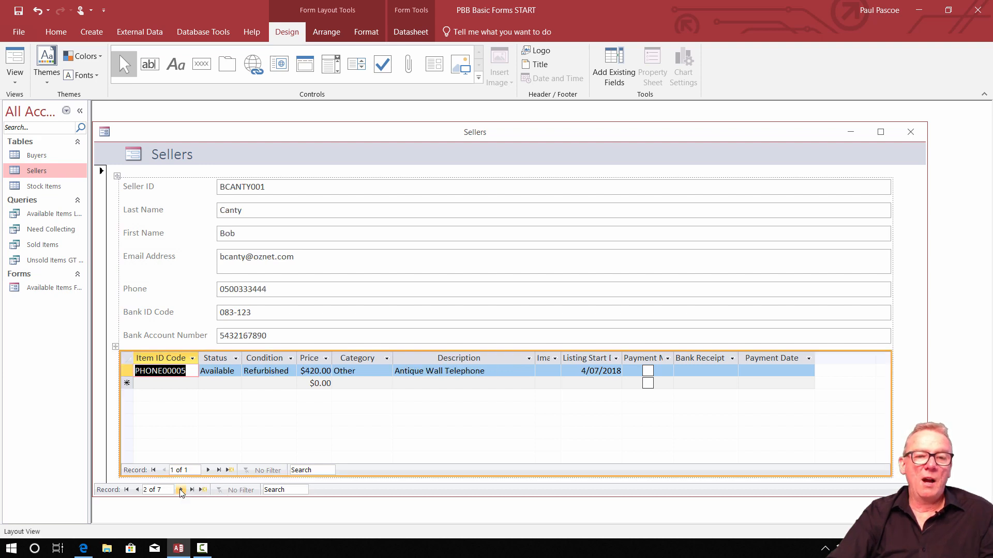
pyautogui.click(181, 490)
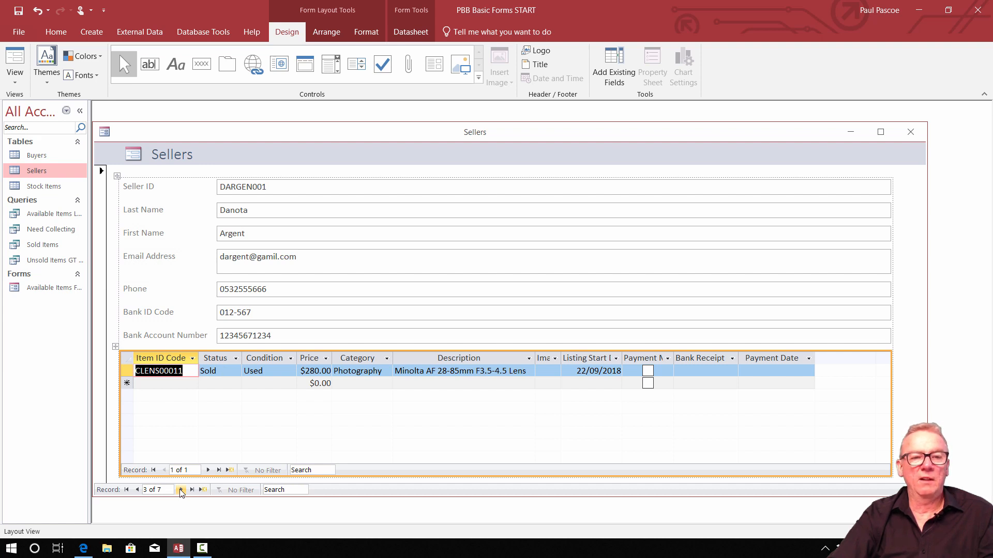
pyautogui.click(182, 490)
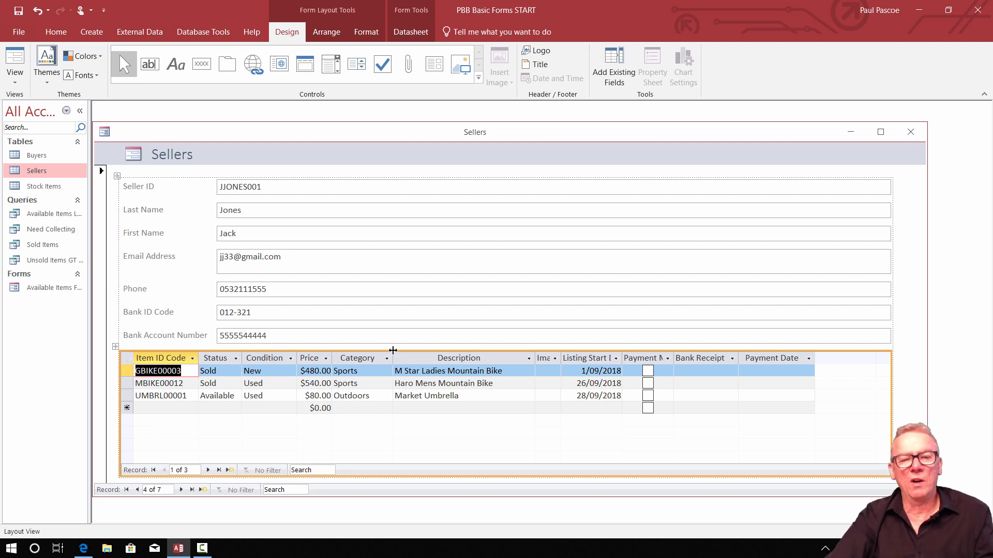
# Try to select the items subform by its upper border and delete it from the Sellers form
pyautogui.click(393, 350)
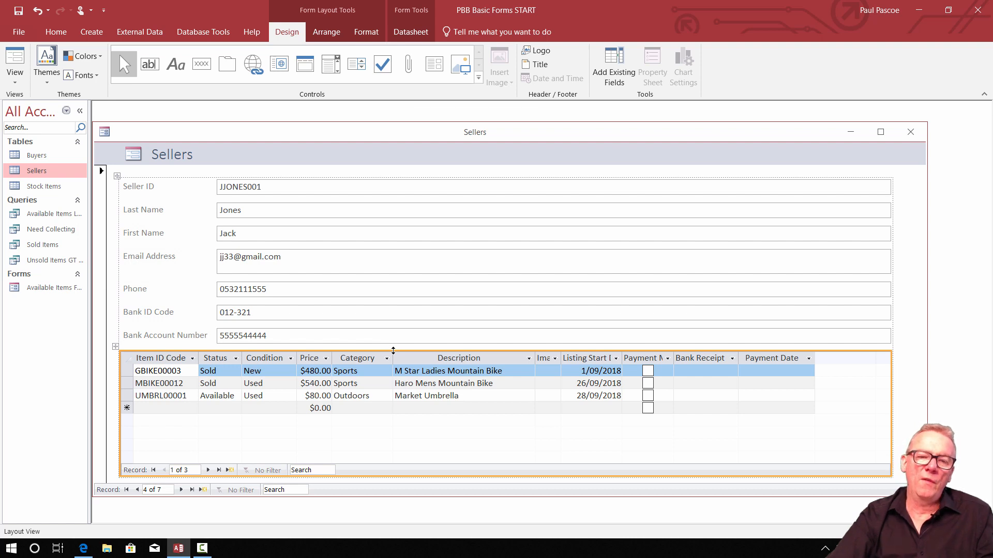
pyautogui.rightClick(393, 350)
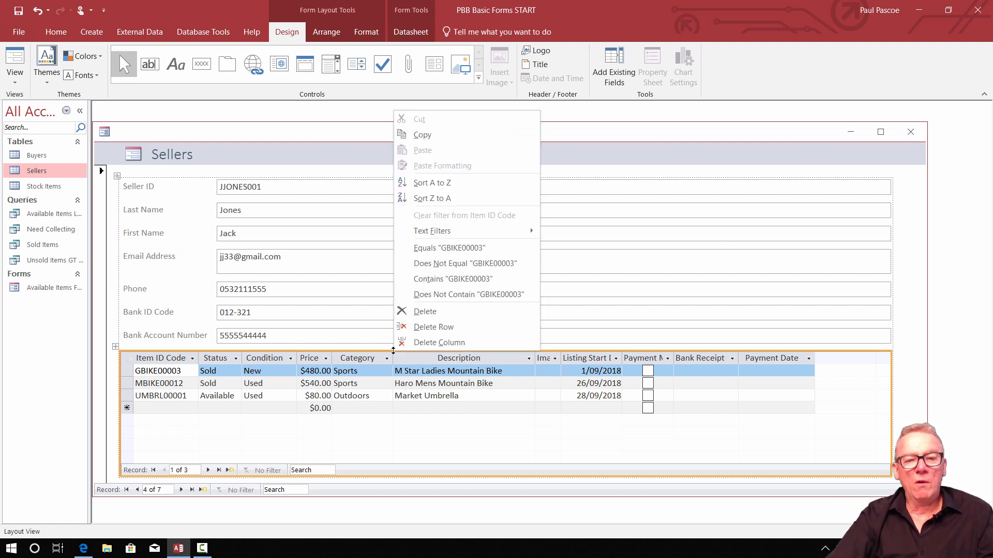
pyautogui.click(379, 350)
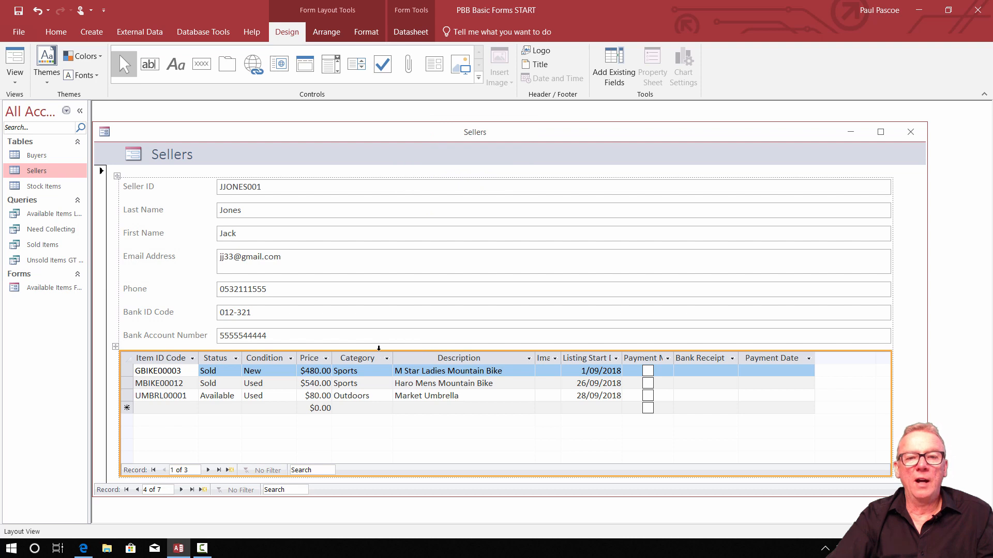
pyautogui.click(380, 352)
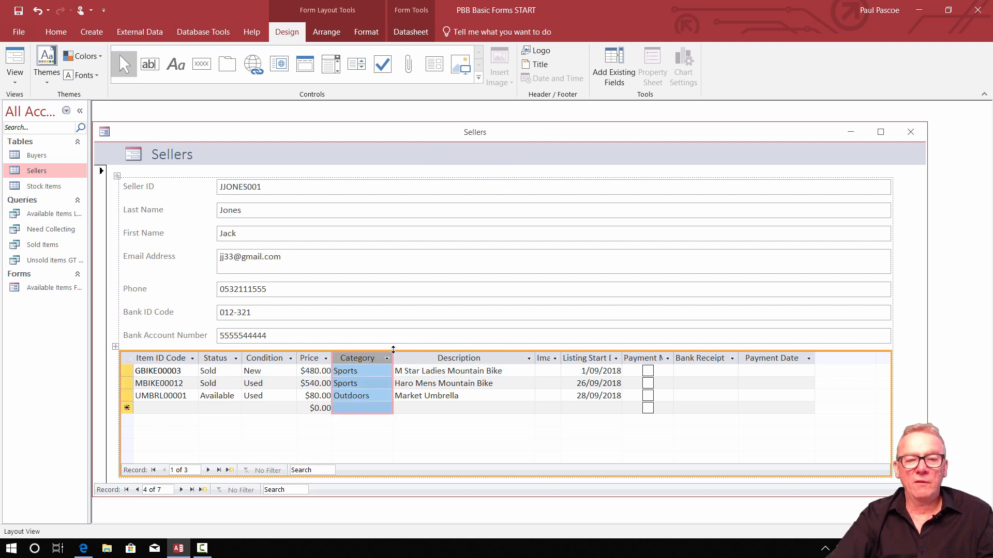
pyautogui.click(393, 351)
pyautogui.click(437, 434)
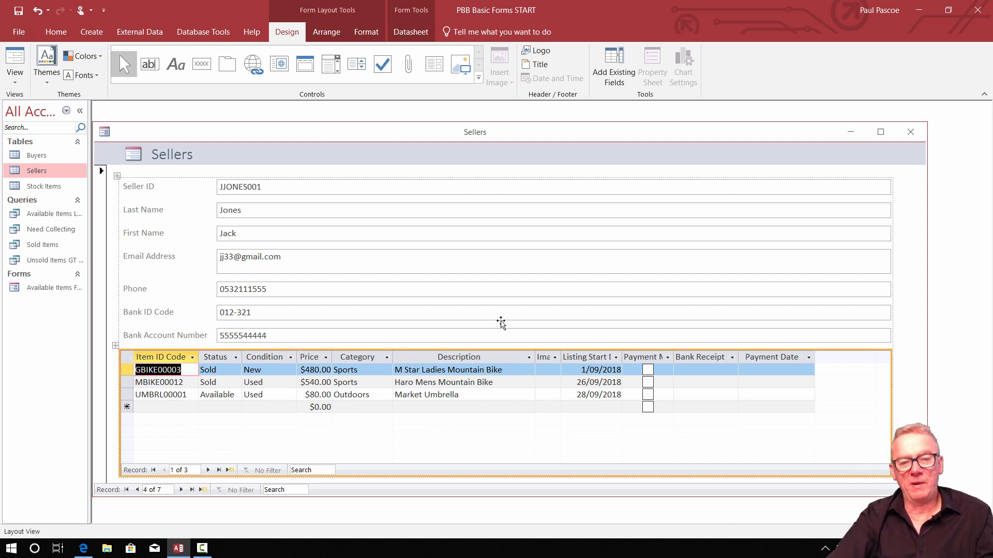
pyautogui.press('Delete')
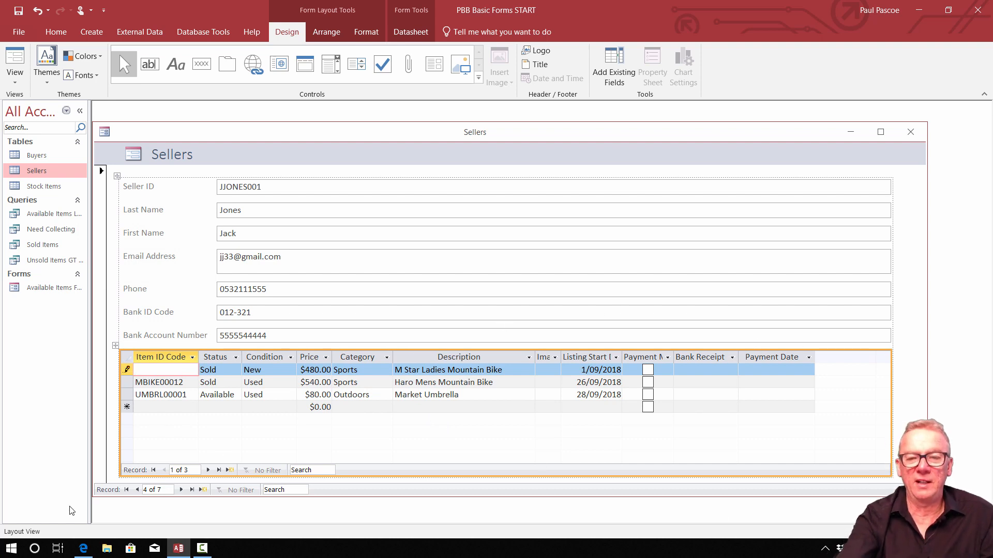
# Select the whole items subform, delete it and undo the deletion, twice in a row
pyautogui.click(115, 347)
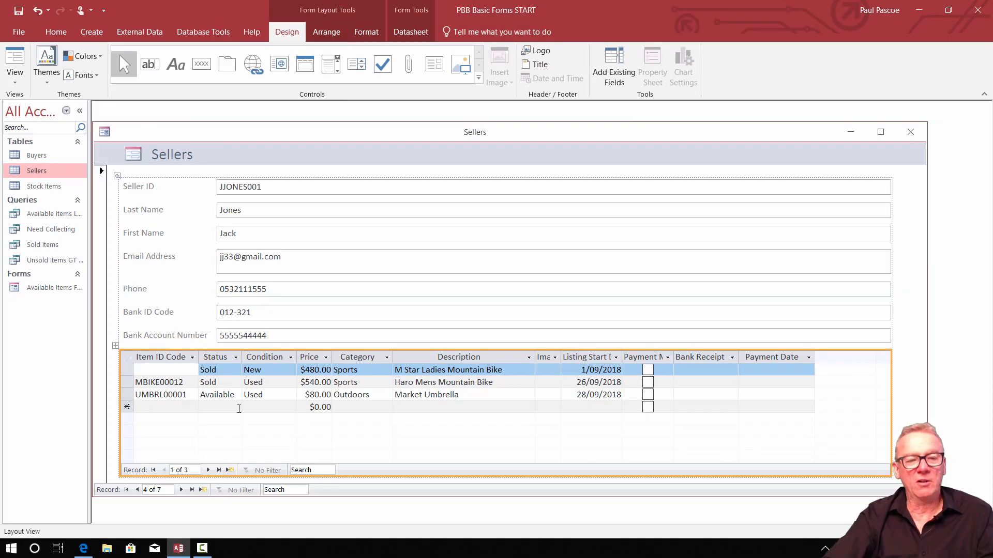
pyautogui.press('Delete')
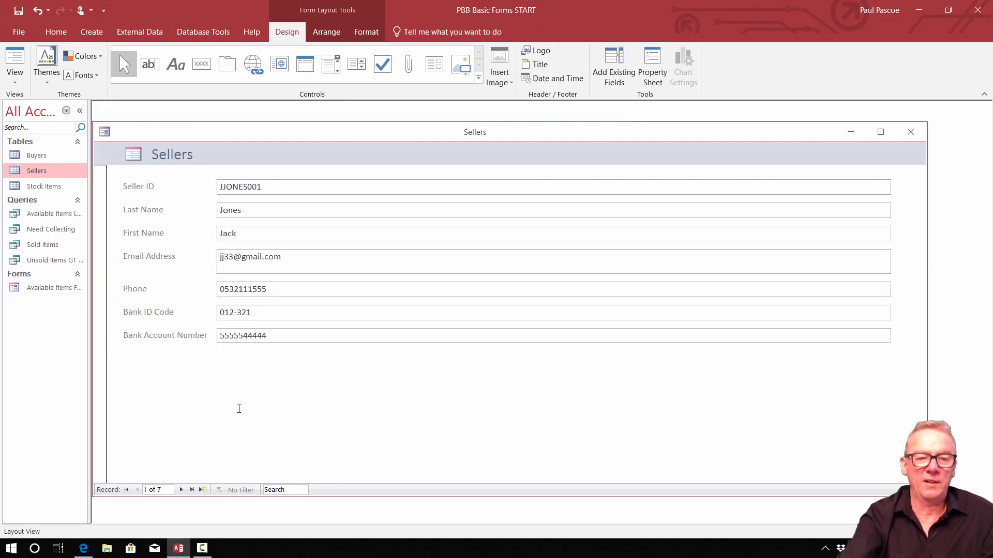
pyautogui.hotkey('ctrl', 'z')
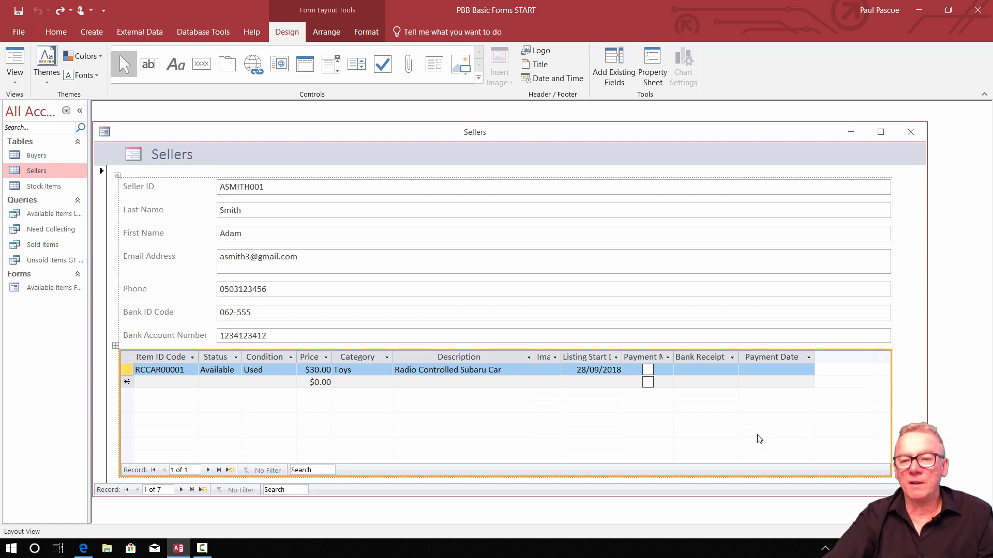
pyautogui.press('Delete')
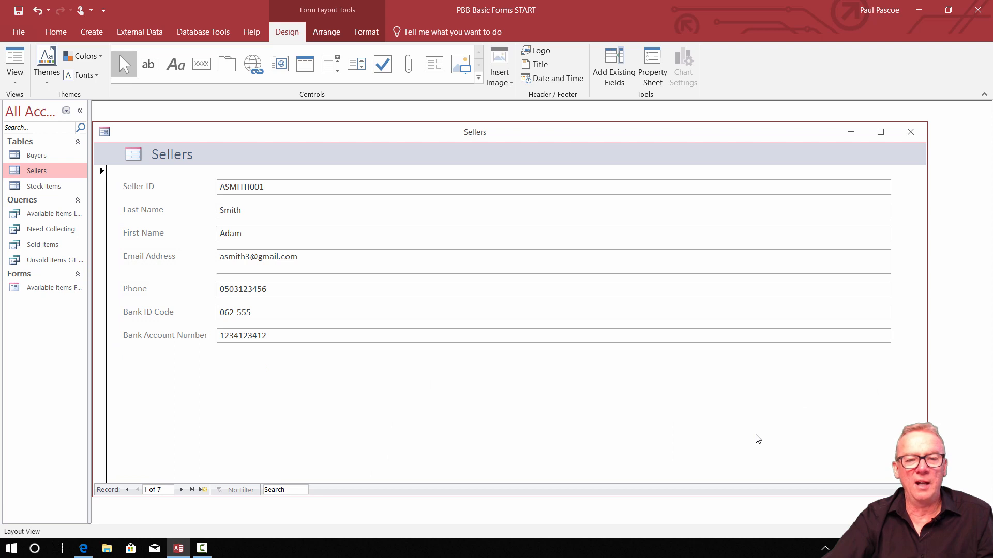
pyautogui.hotkey('ctrl', 'z')
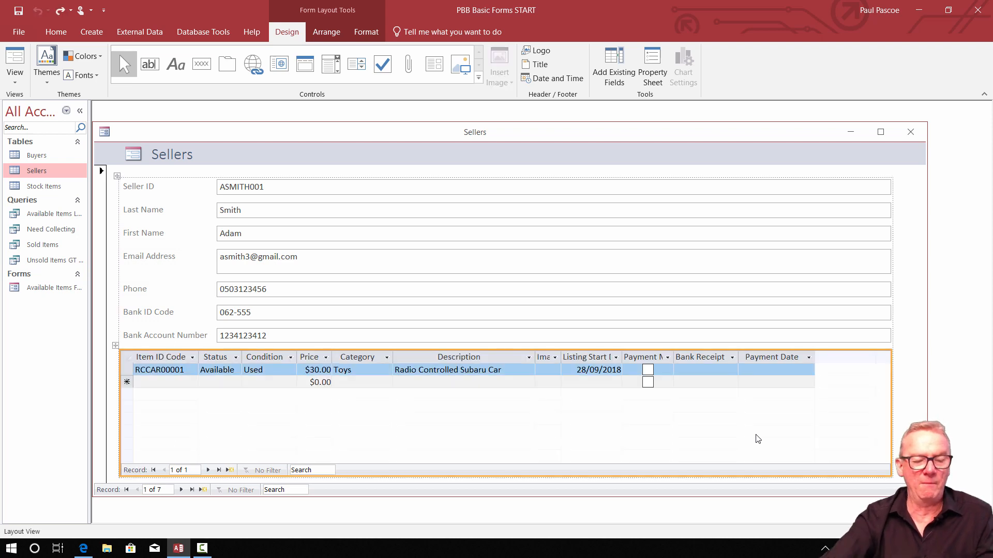
# Delete the items subform from the Sellers form
pyautogui.click(844, 351)
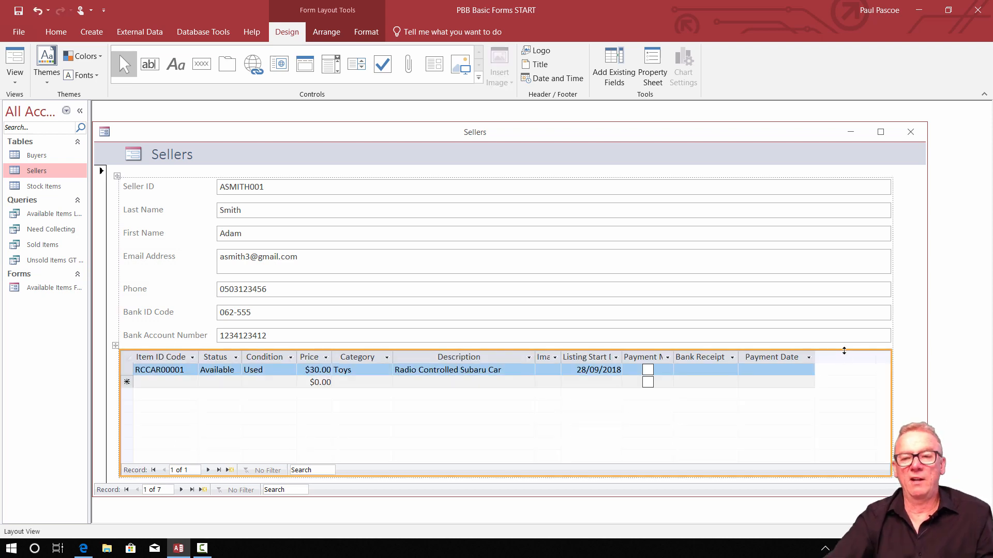
pyautogui.rightClick(844, 351)
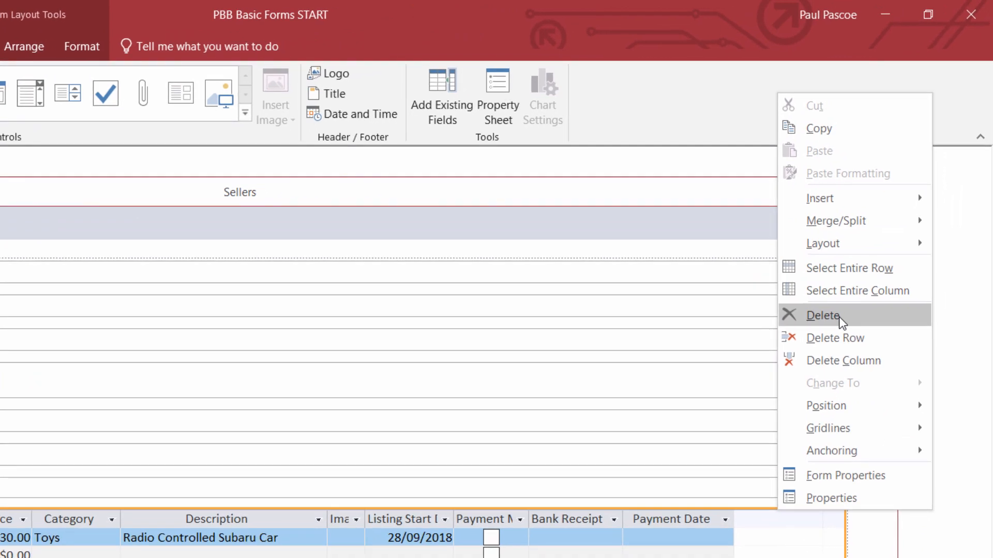
pyautogui.click(839, 316)
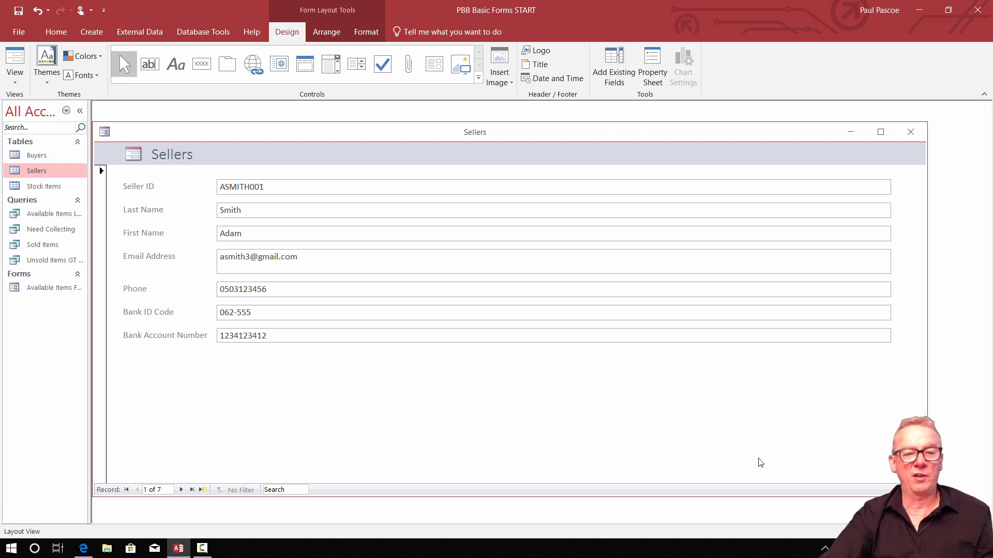
# Narrow the seller text boxes to less than a third of their width and shrink the form window around them
pyautogui.click(890, 260)
pyautogui.moveTo(889, 259); pyautogui.dragTo(415, 259)
pyautogui.click(505, 250)
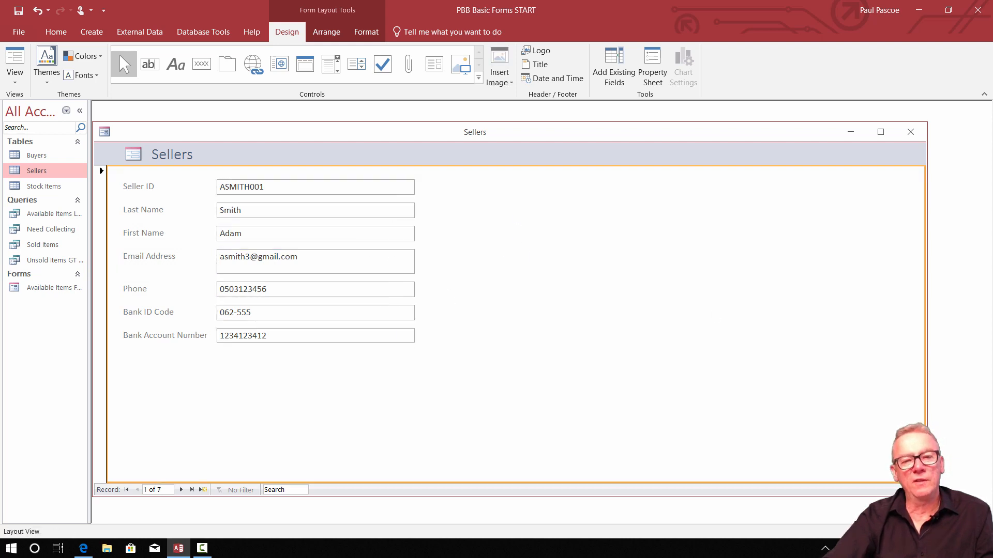
pyautogui.moveTo(927, 497); pyautogui.dragTo(527, 377)
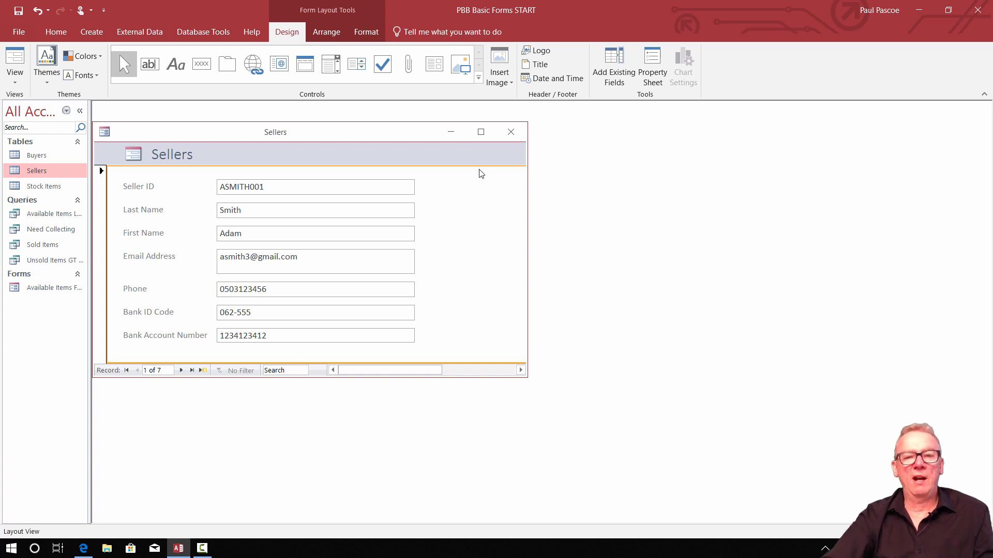
# Show the property sheet and set the Detail section's Back Color to the standard dark blue, #2F3699
pyautogui.click(656, 61)
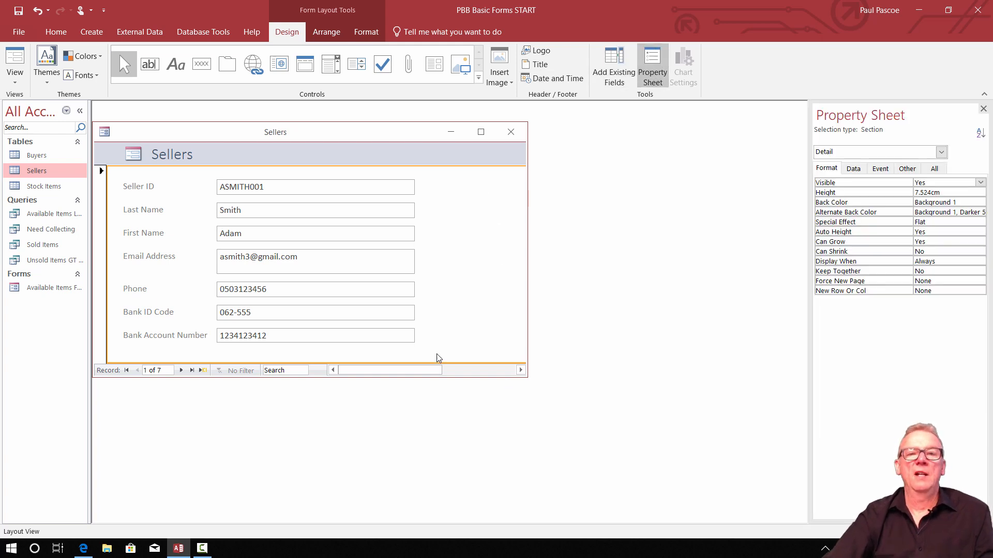
pyautogui.click(958, 201)
pyautogui.click(980, 202)
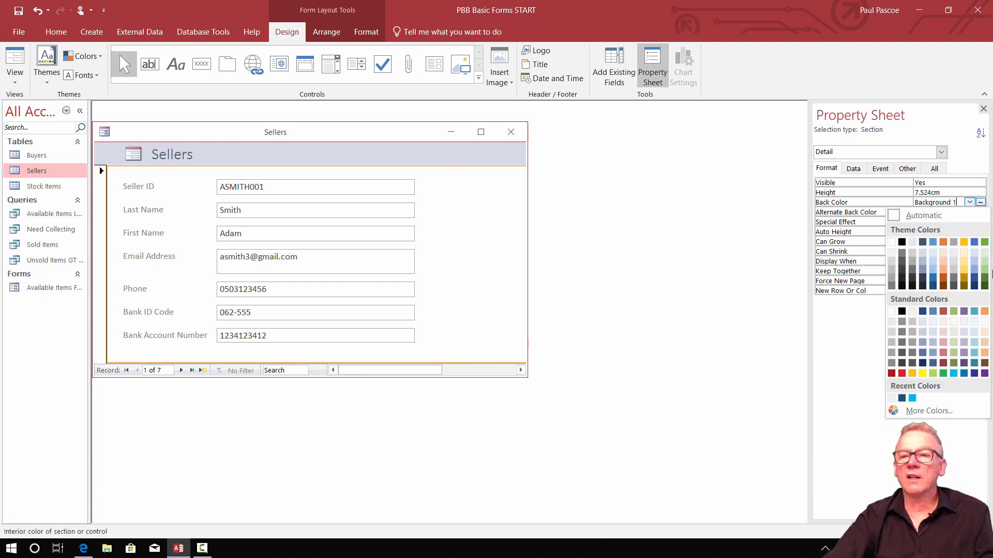
pyautogui.click(974, 374)
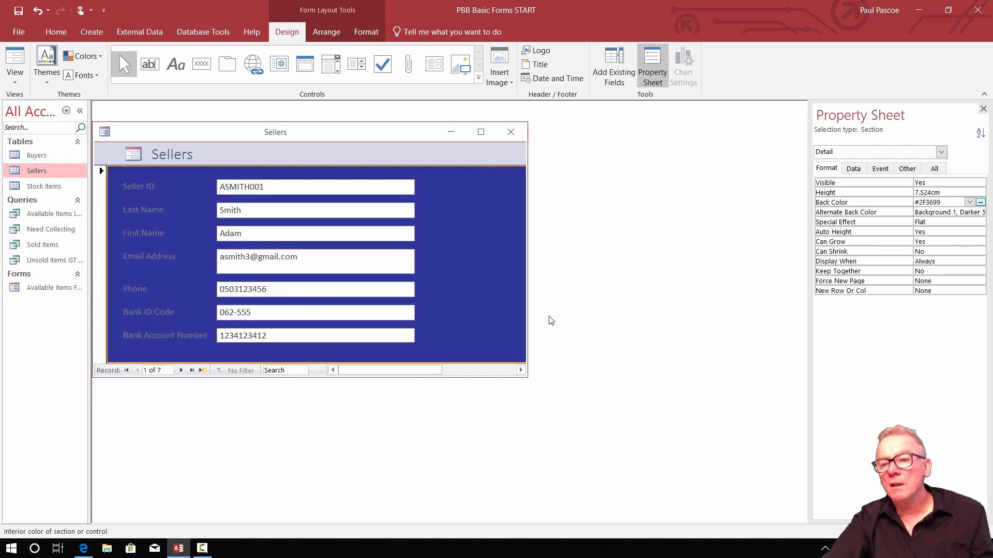
# Set the Detail section's Back Color to the standard purple, #6F3198
pyautogui.click(970, 202)
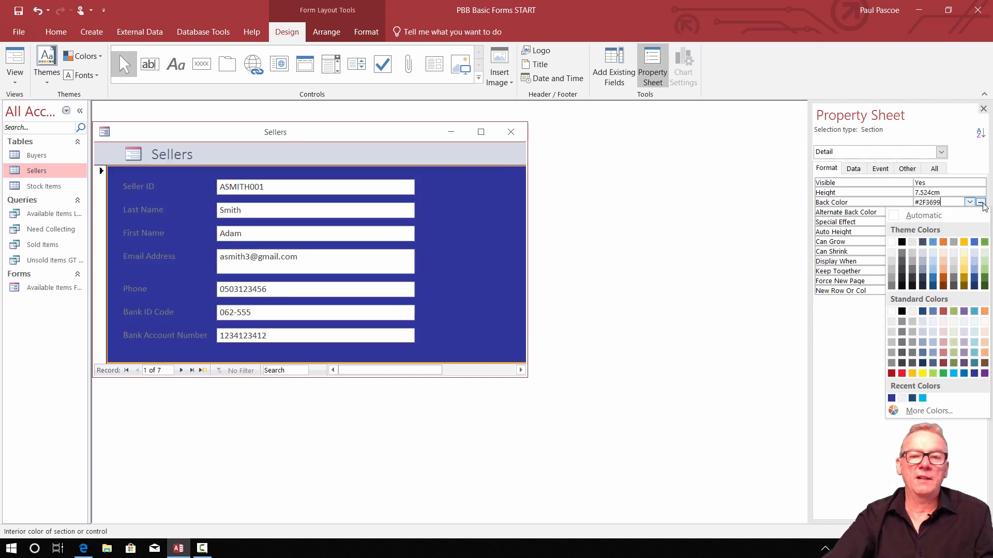
pyautogui.click(984, 373)
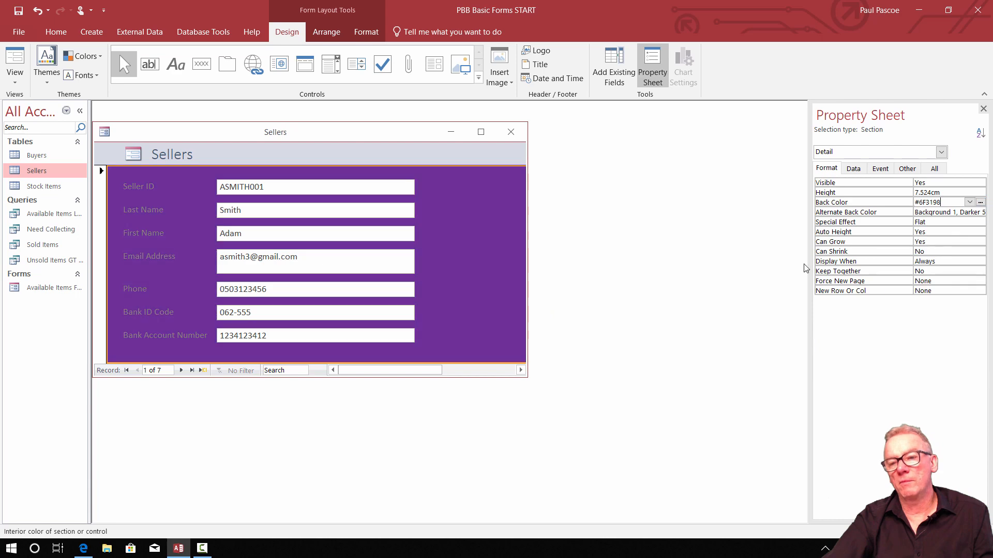
# Select all seven field labels from Seller ID to Bank Account Number and set their Fore Color to yellow, #FFF200
pyautogui.click(139, 189)
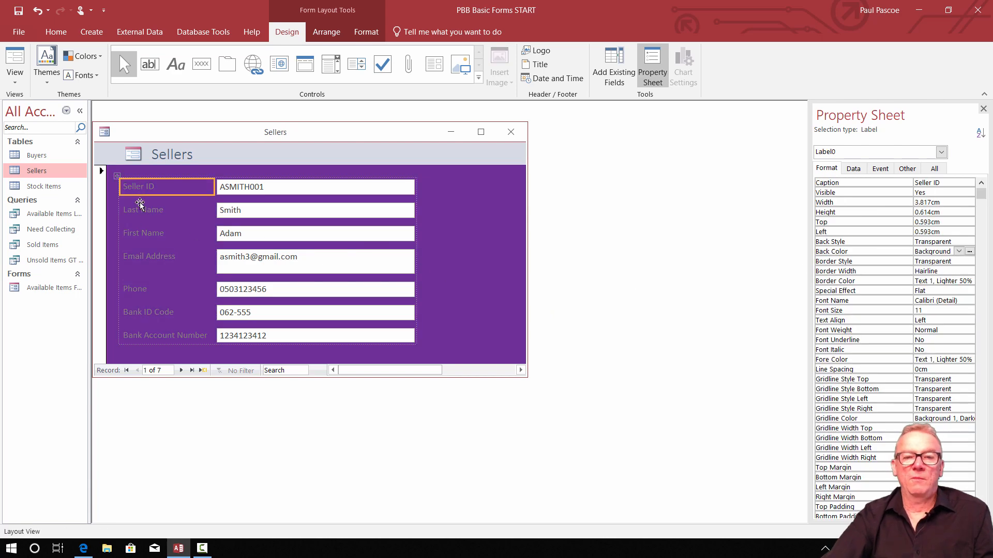
pyautogui.keyDown('shift'); pyautogui.click(143, 210); pyautogui.keyUp('shift')
pyautogui.keyDown('shift'); pyautogui.click(148, 233); pyautogui.keyUp('shift')
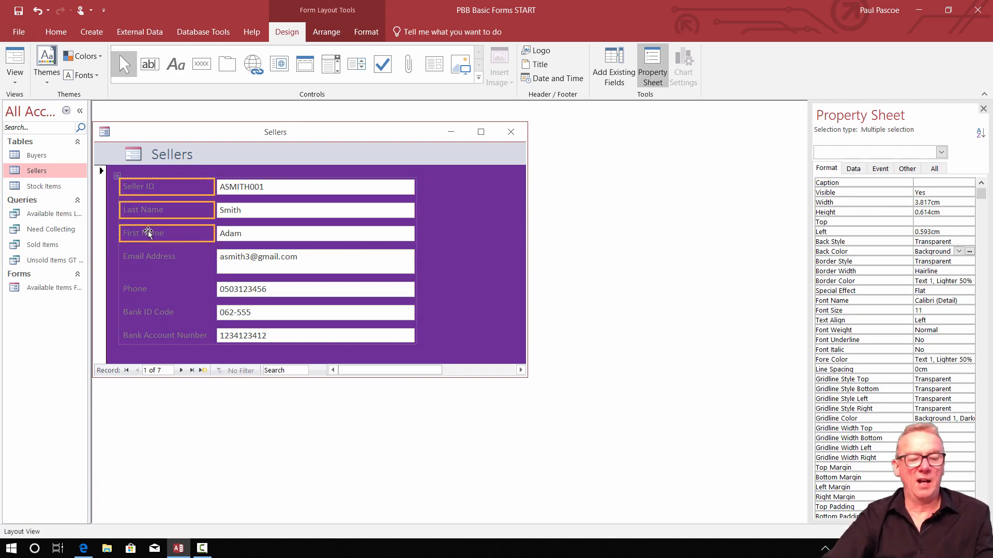
pyautogui.keyDown('shift'); pyautogui.click(149, 261); pyautogui.keyUp('shift')
pyautogui.keyDown('shift'); pyautogui.click(144, 288); pyautogui.keyUp('shift')
pyautogui.keyDown('shift'); pyautogui.click(153, 311); pyautogui.keyUp('shift')
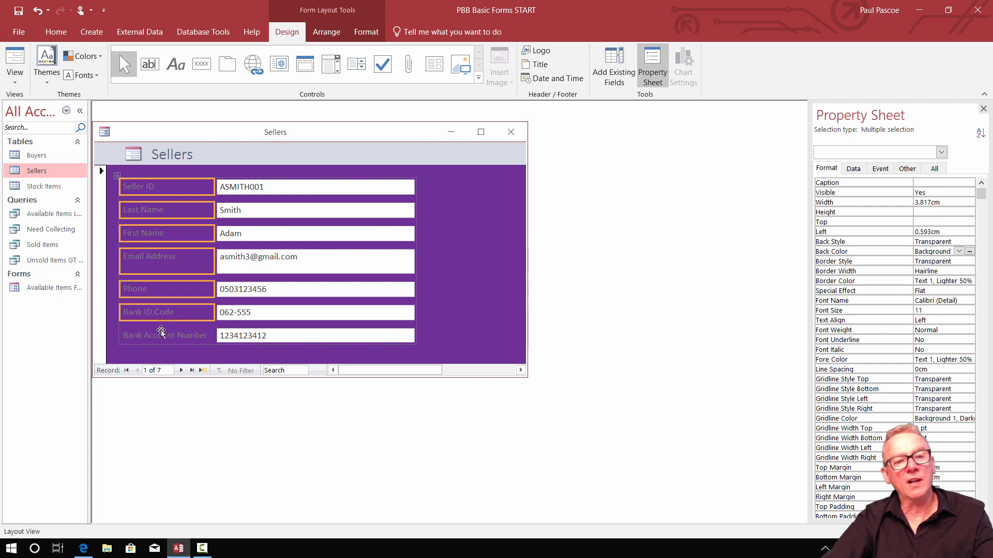
pyautogui.keyDown('shift'); pyautogui.click(163, 336); pyautogui.keyUp('shift')
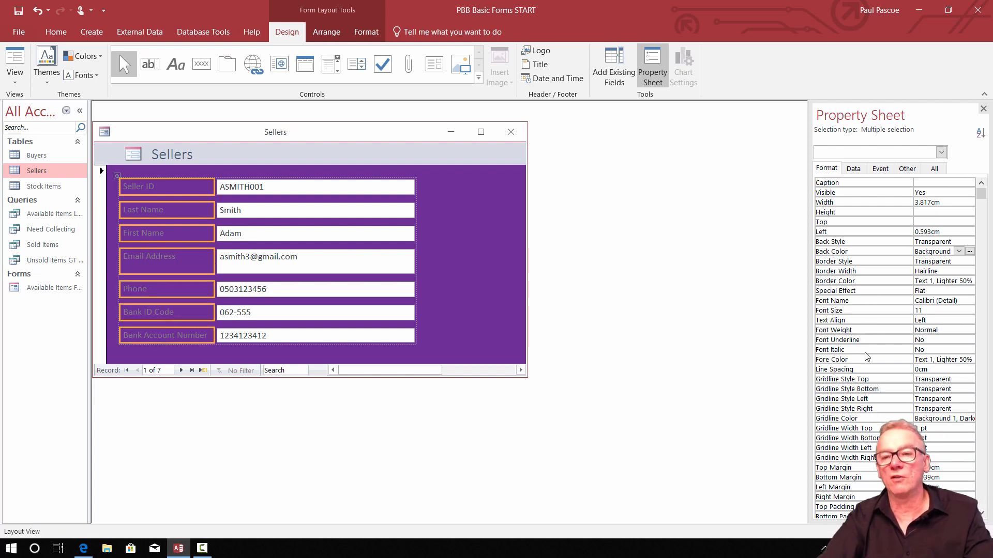
pyautogui.click(920, 359)
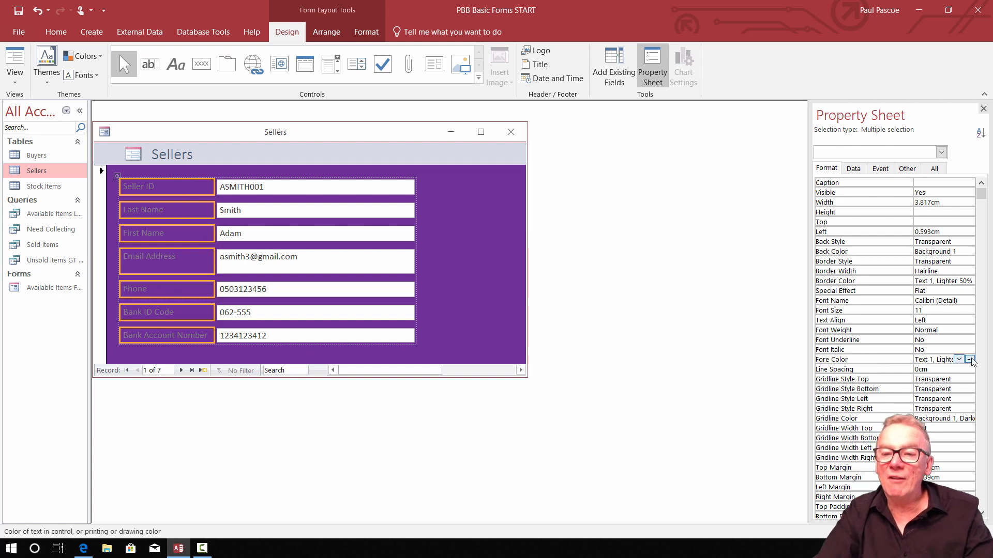
pyautogui.click(970, 359)
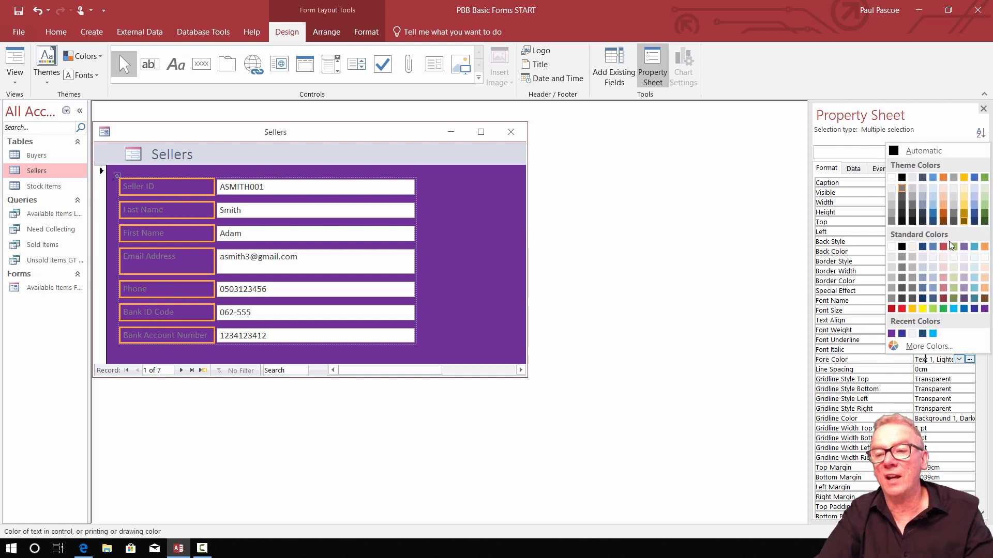
pyautogui.click(923, 309)
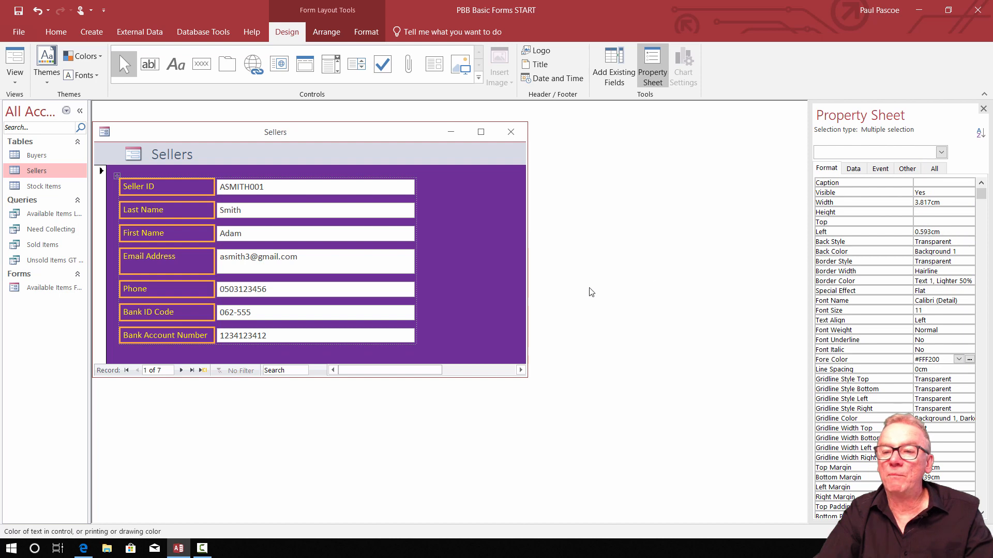
pyautogui.click(522, 293)
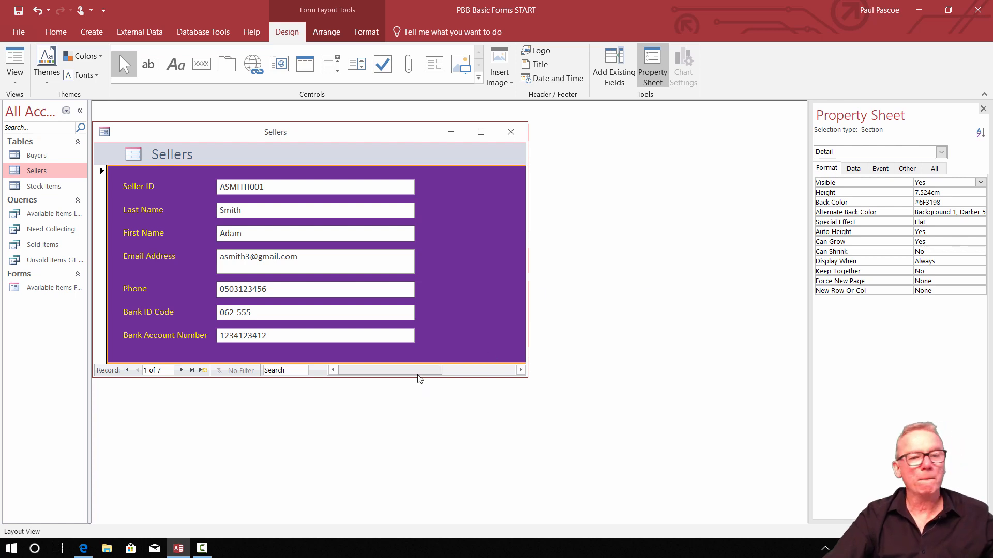
# Resize the Sellers form window so it is slightly taller and narrower, with all seven fields in view
pyautogui.moveTo(421, 377); pyautogui.dragTo(427, 311)
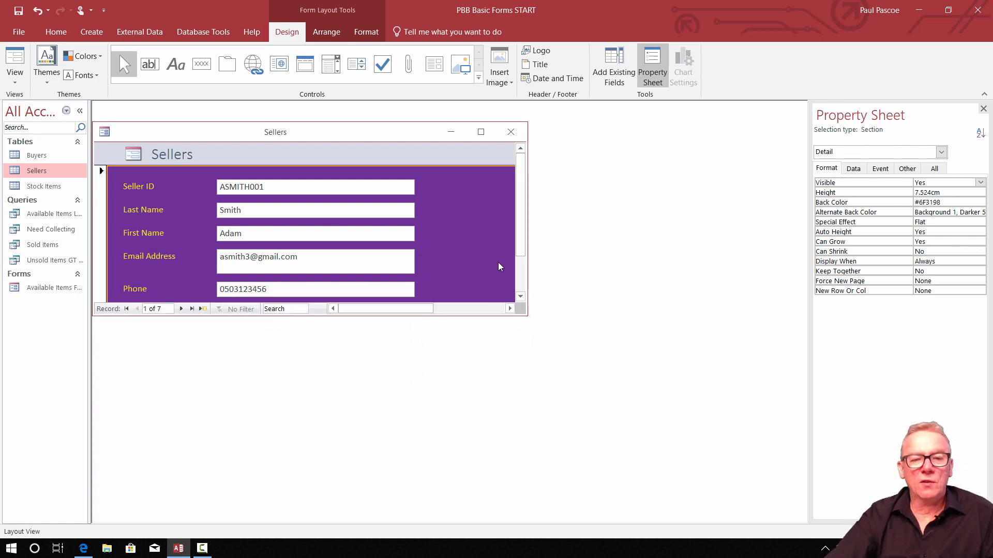
pyautogui.moveTo(526, 231); pyautogui.dragTo(707, 222)
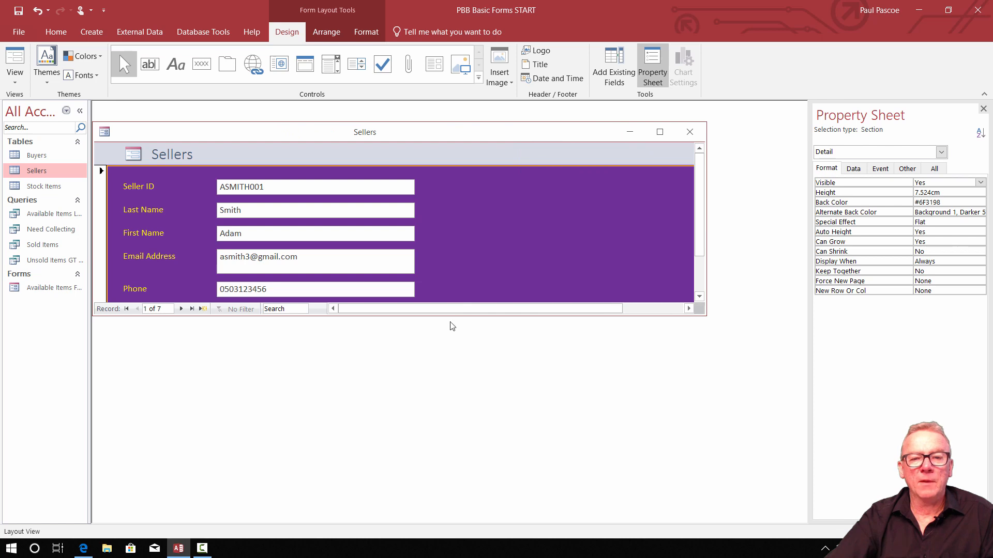
pyautogui.moveTo(442, 316); pyautogui.dragTo(454, 394)
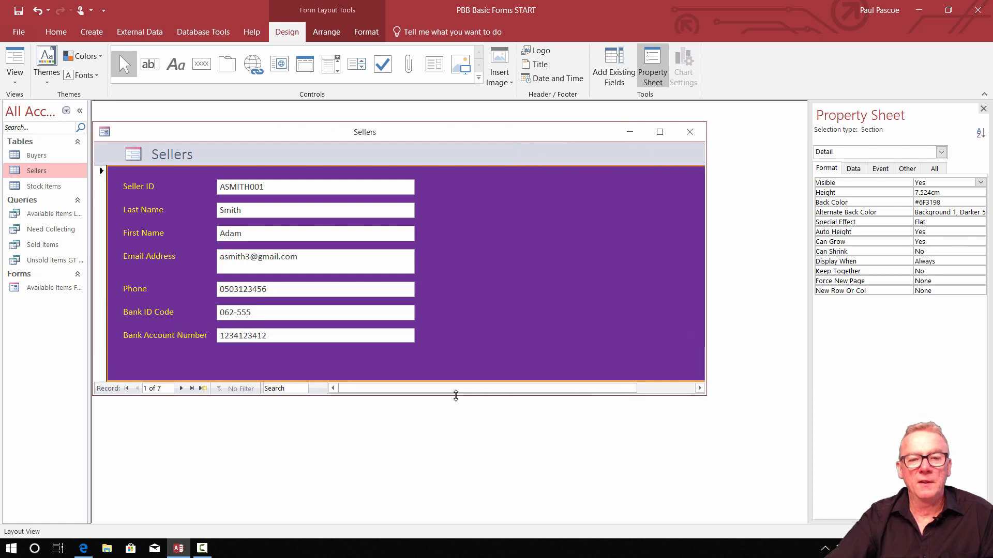
pyautogui.click(314, 298)
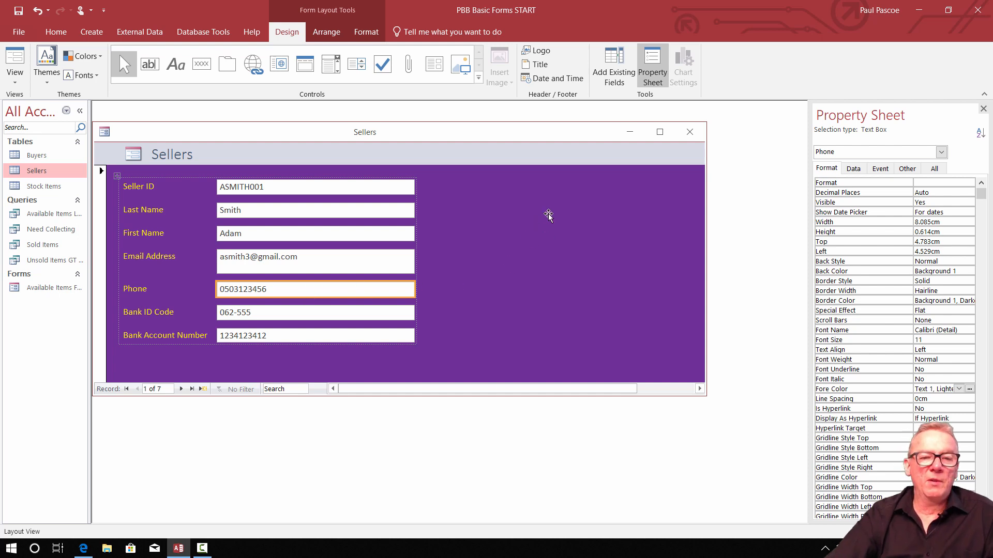
pyautogui.click(572, 258)
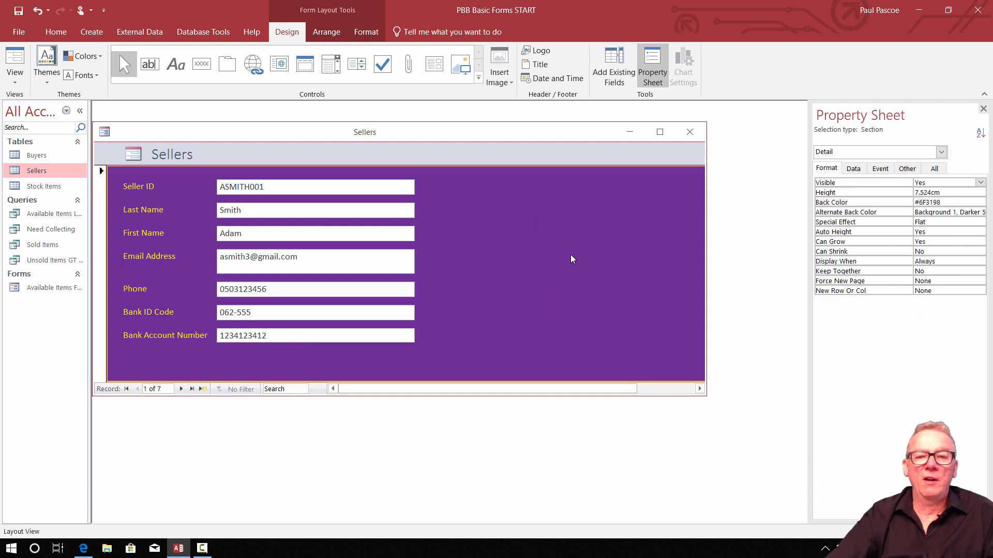
pyautogui.moveTo(706, 254); pyautogui.dragTo(487, 264)
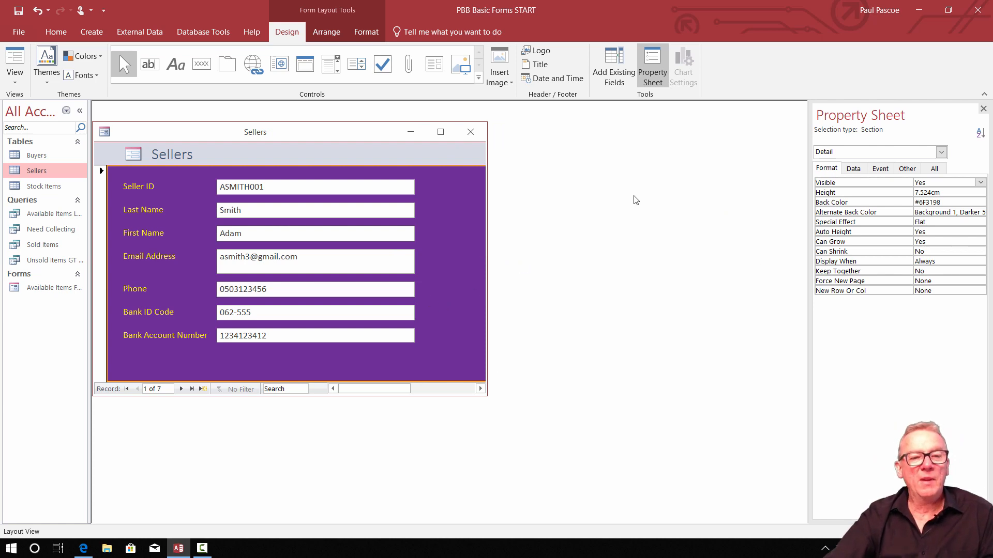
# Replace the Sellers form's header logo with PassyBargainBarnLogoPNG from Passy Bargain Barn V8 > Forms Lessons > F1 Basic Forms on drive D
pyautogui.click(133, 156)
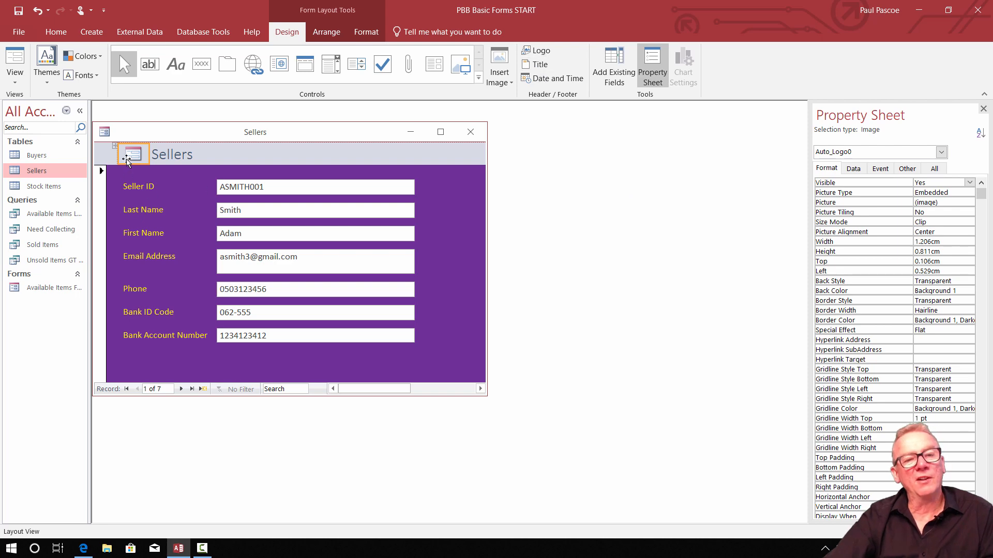
pyautogui.click(539, 50)
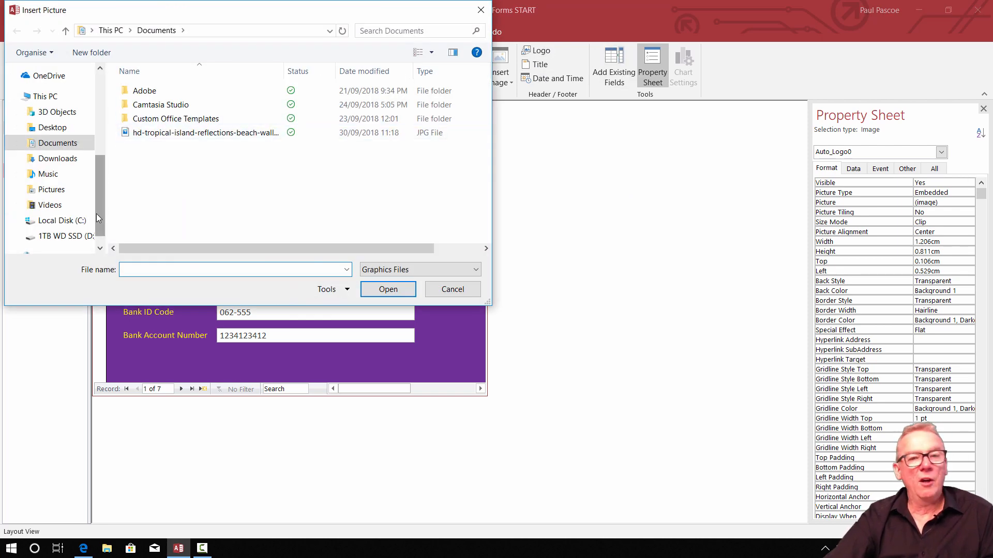
pyautogui.click(58, 235)
pyautogui.doubleClick(194, 176)
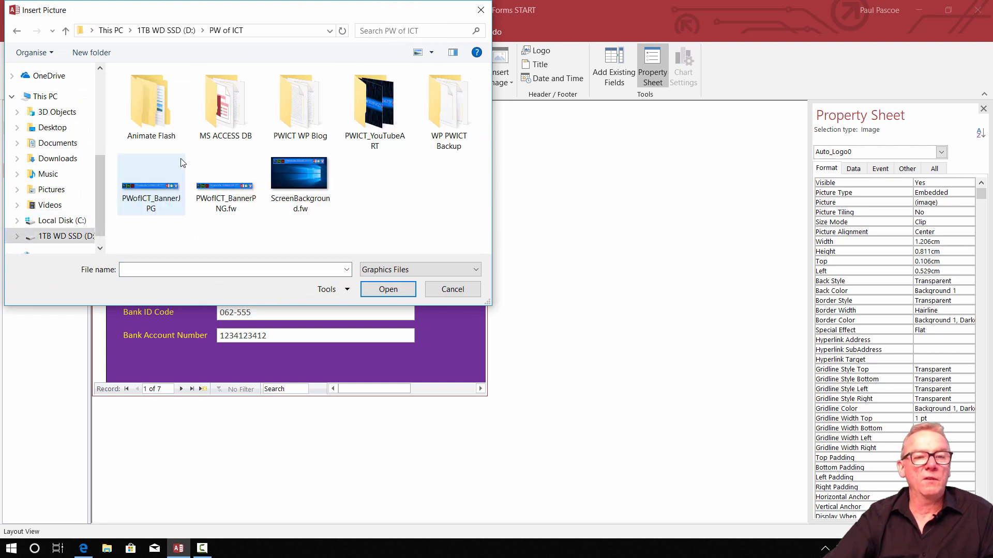
pyautogui.doubleClick(225, 127)
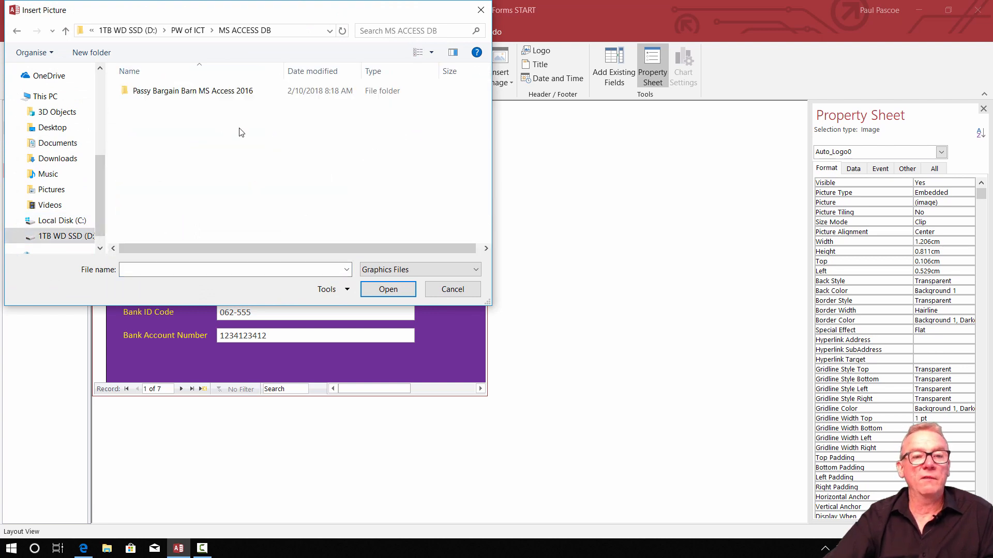
pyautogui.doubleClick(217, 92)
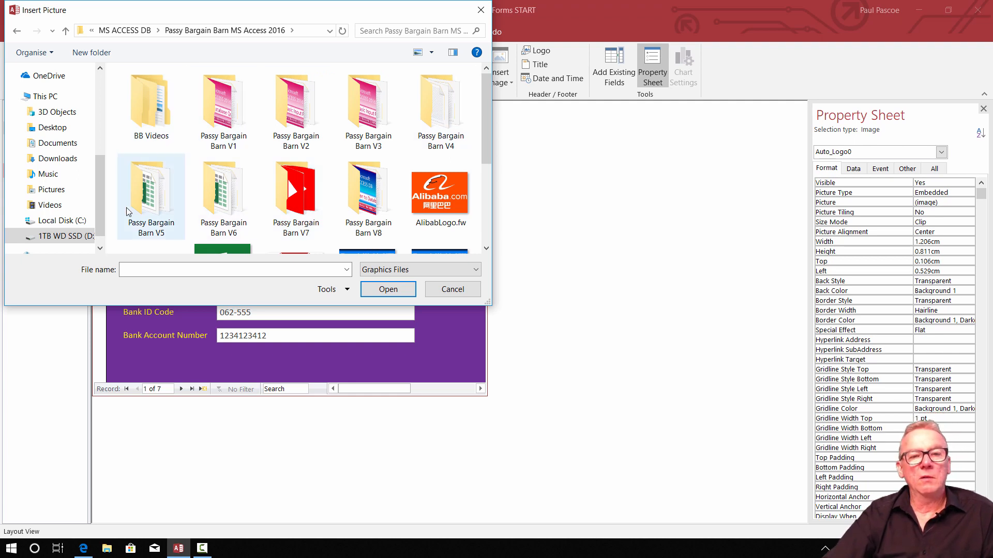
pyautogui.doubleClick(360, 189)
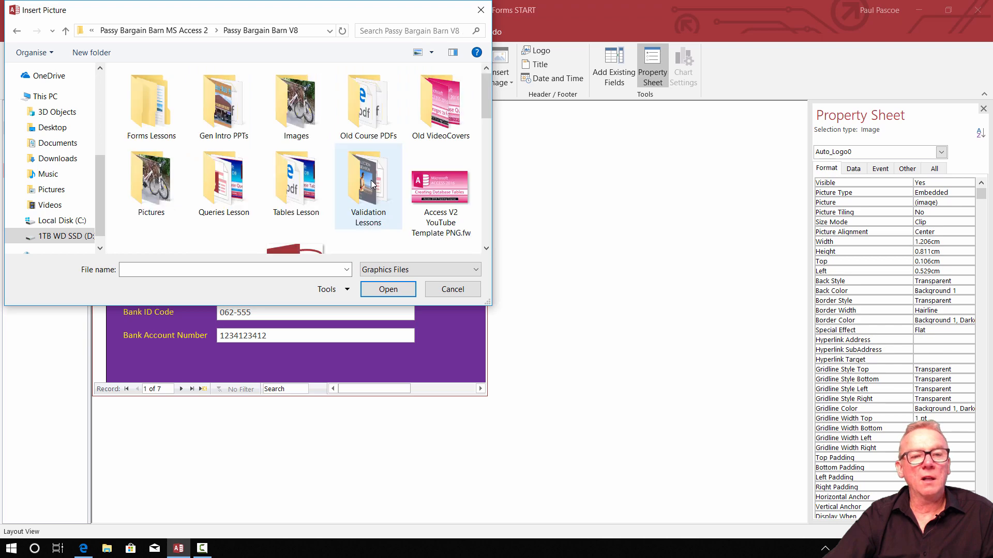
pyautogui.doubleClick(153, 114)
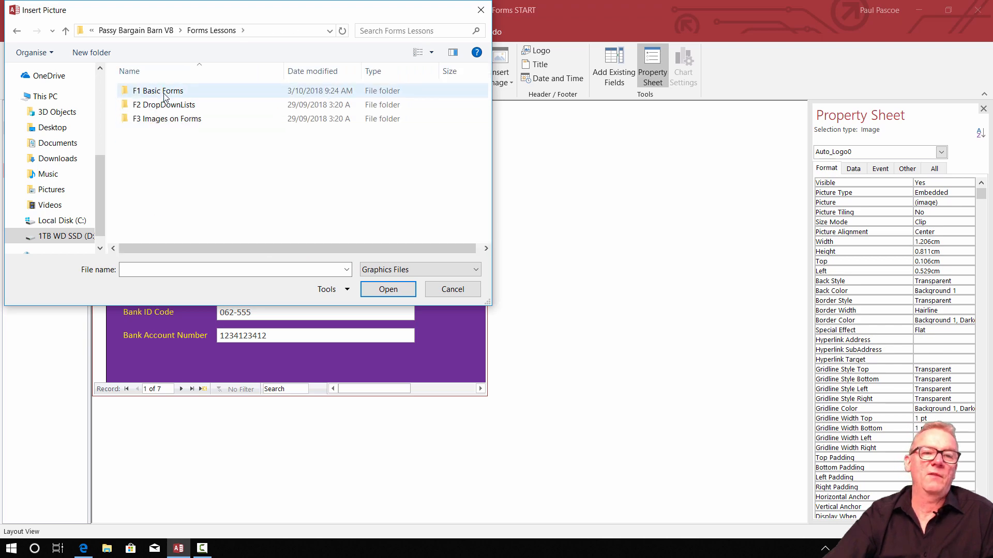
pyautogui.doubleClick(163, 93)
pyautogui.click(300, 98)
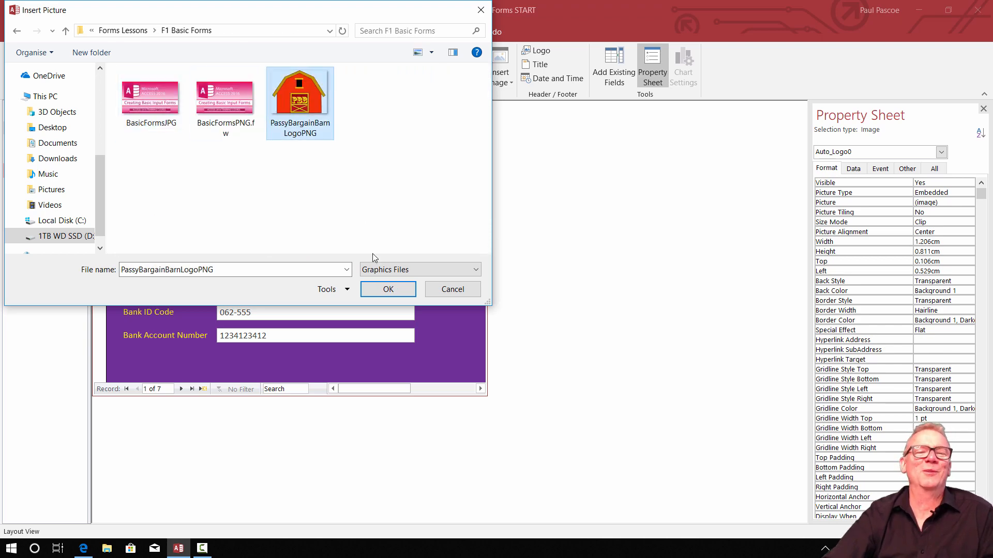
pyautogui.click(388, 289)
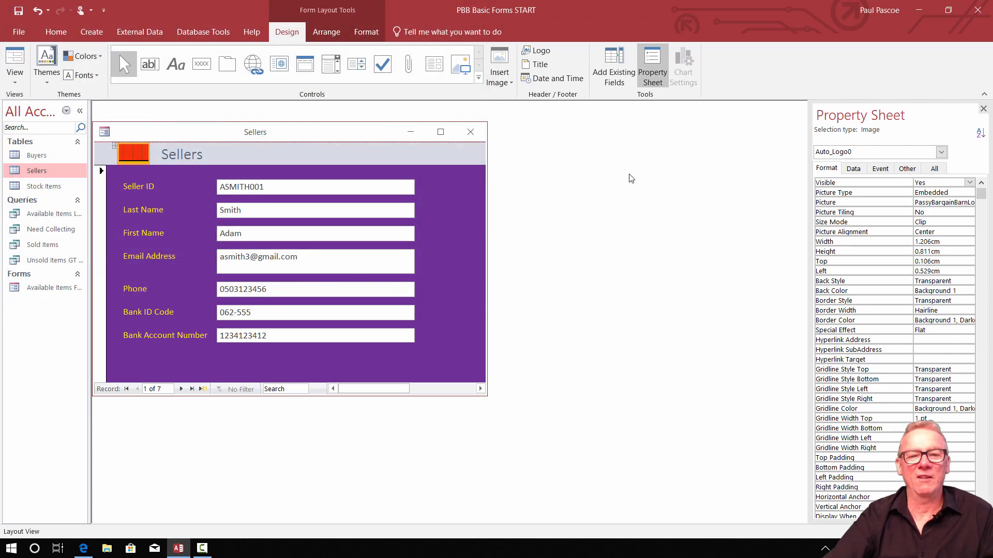
# Set the header logo's Size Mode to Stretch
pyautogui.click(882, 224)
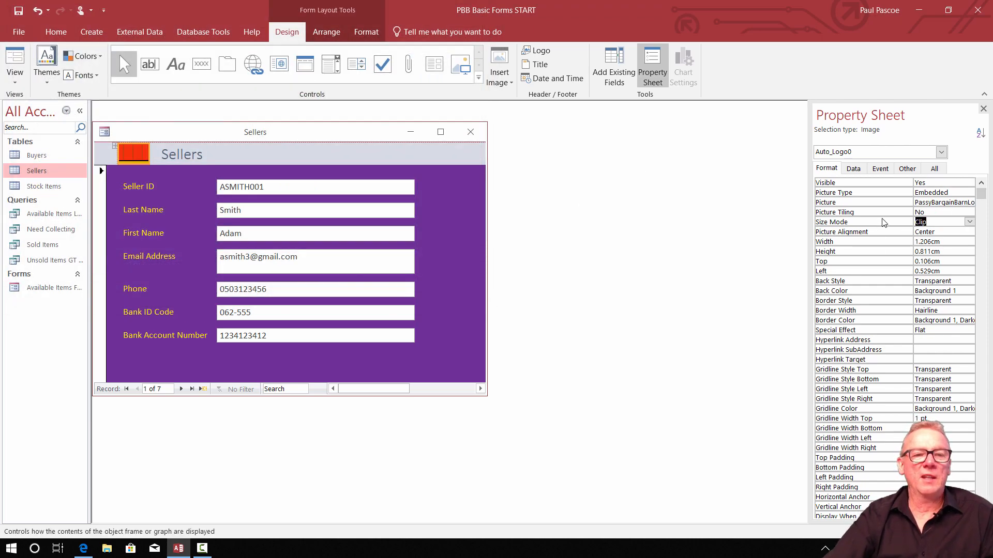
pyautogui.click(970, 223)
pyautogui.click(953, 241)
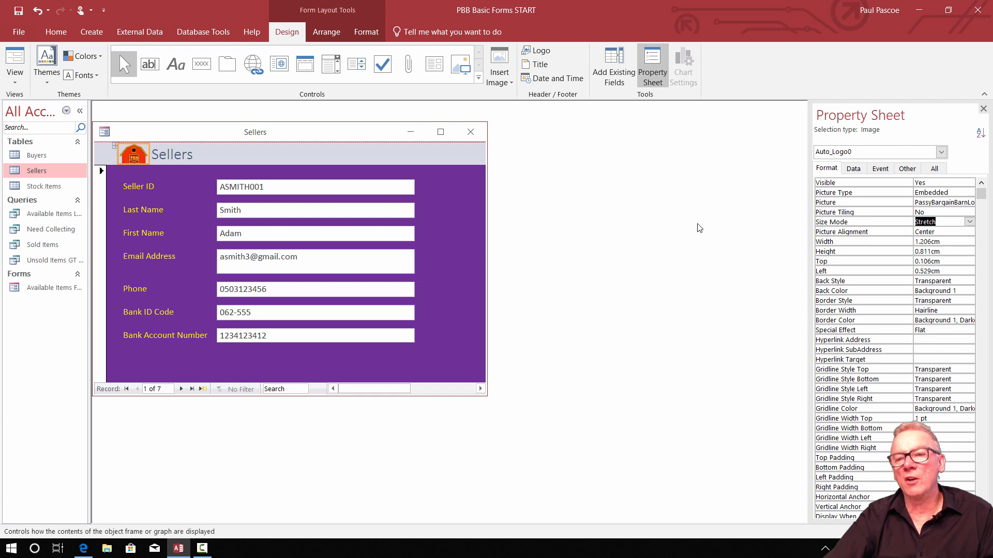
# Enlarge the Sellers form's header title to about 1.26 cm high and set the form header's background colour to Background 2
pyautogui.click(403, 159)
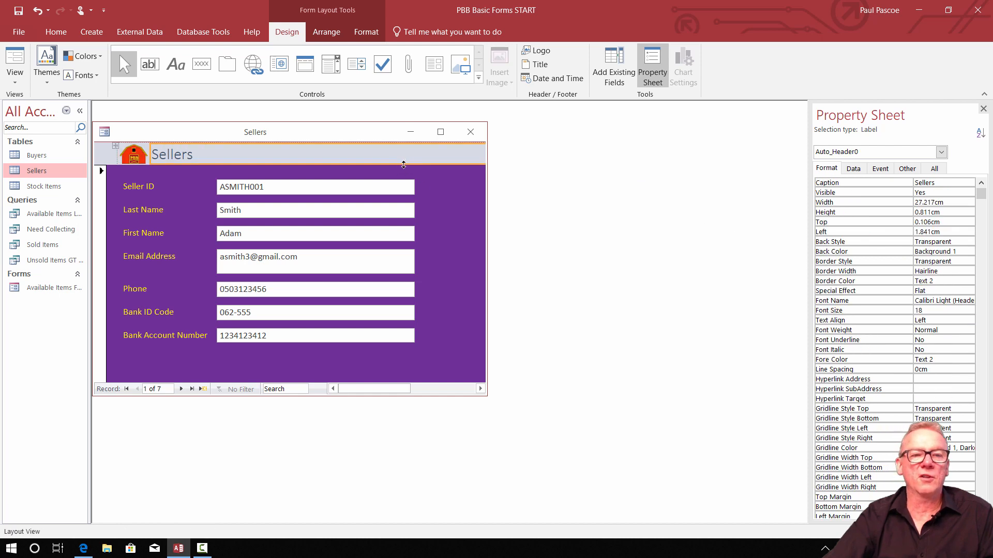
pyautogui.moveTo(403, 165); pyautogui.dragTo(403, 179)
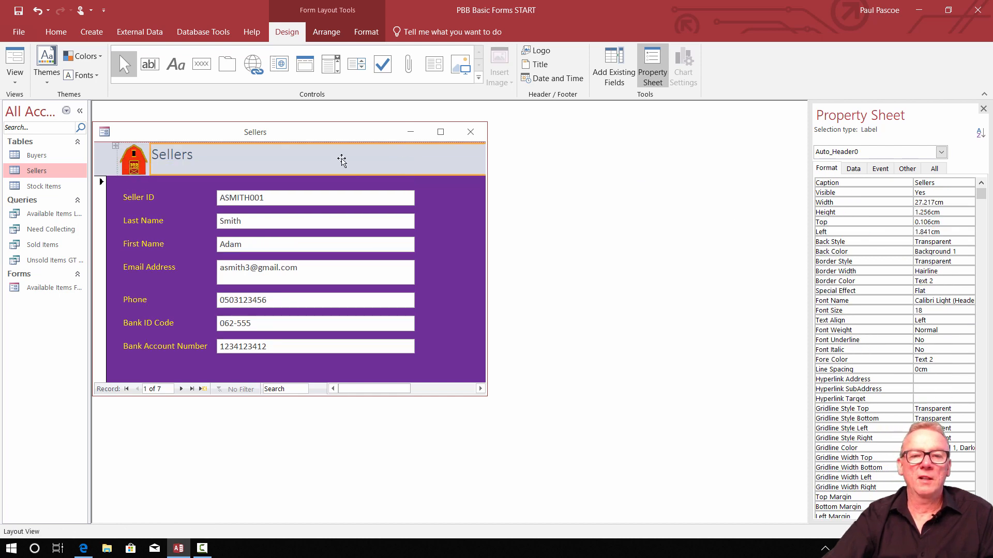
pyautogui.click(109, 157)
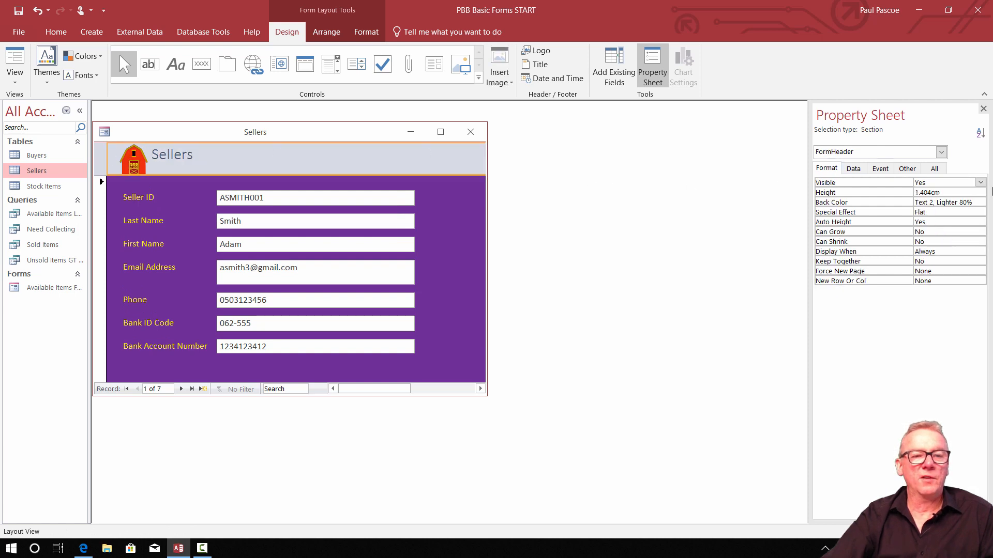
pyautogui.click(972, 202)
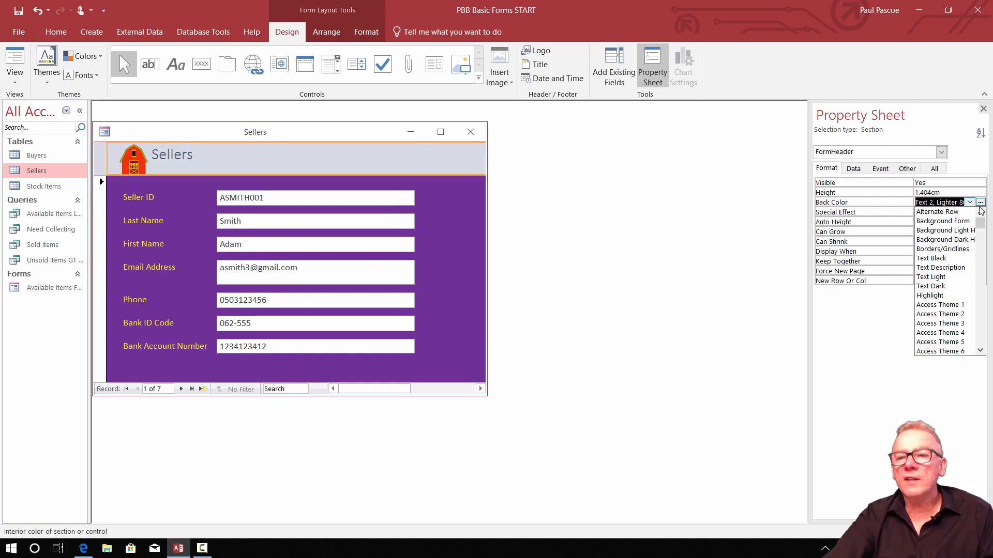
pyautogui.click(980, 202)
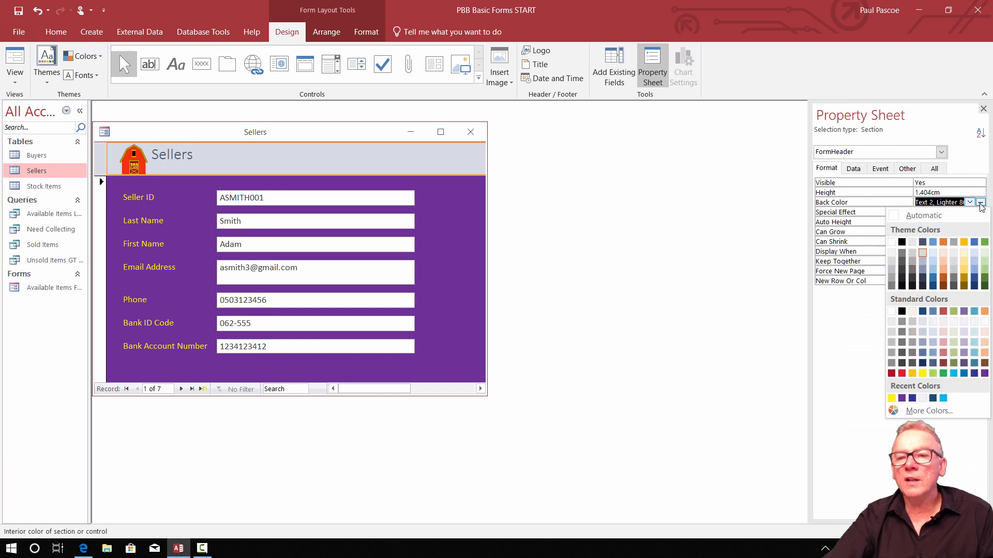
pyautogui.click(913, 243)
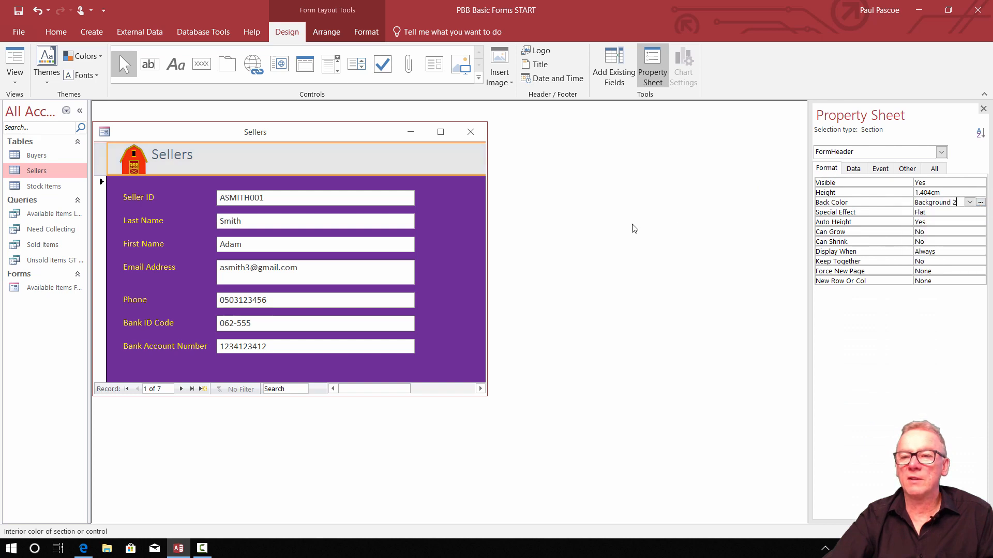
pyautogui.click(449, 381)
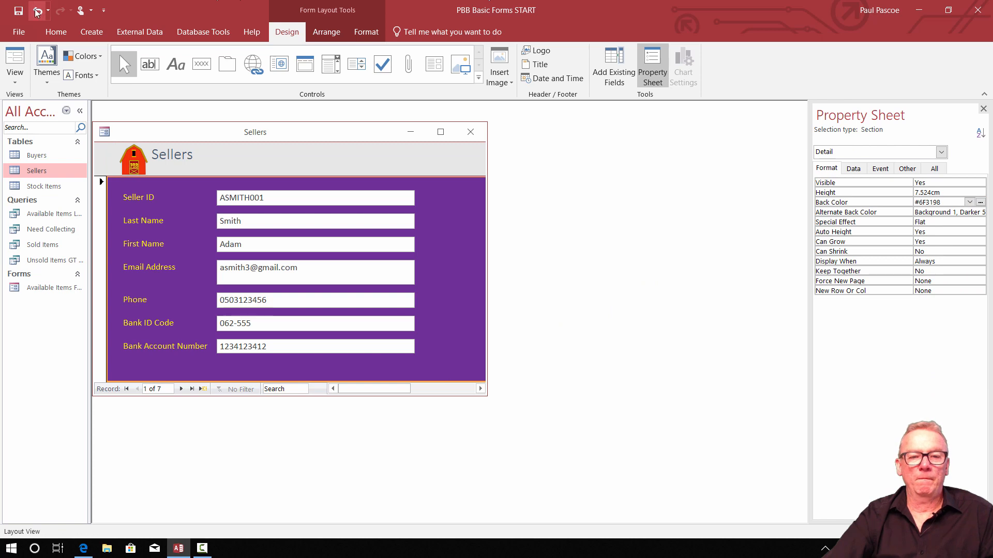
# Save the form under the name Sellers and close it
pyautogui.click(18, 10)
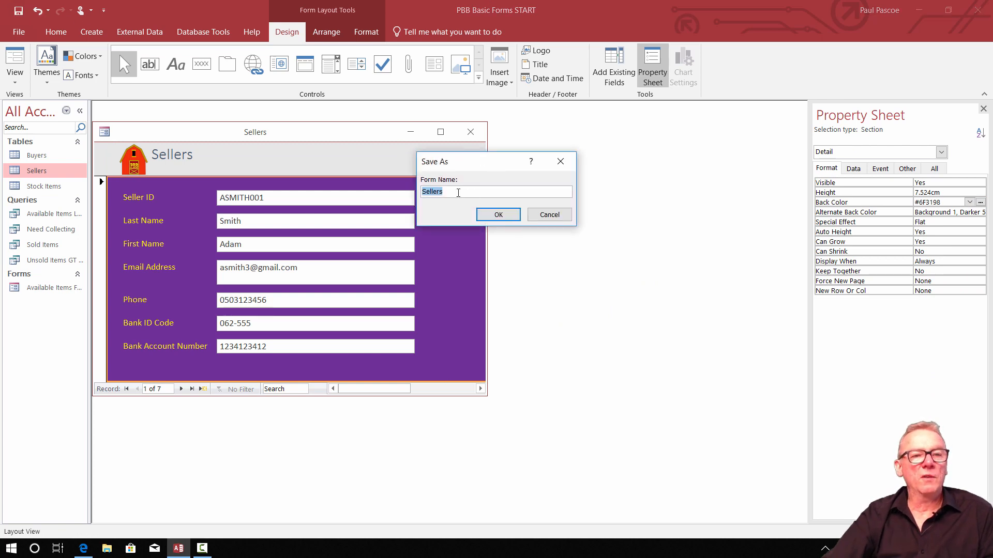
pyautogui.click(490, 216)
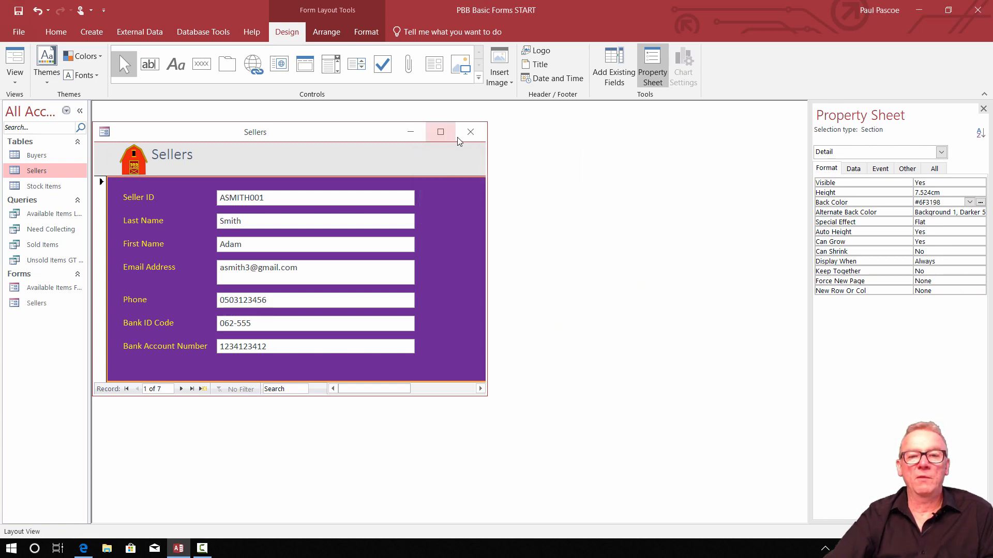
pyautogui.click(471, 132)
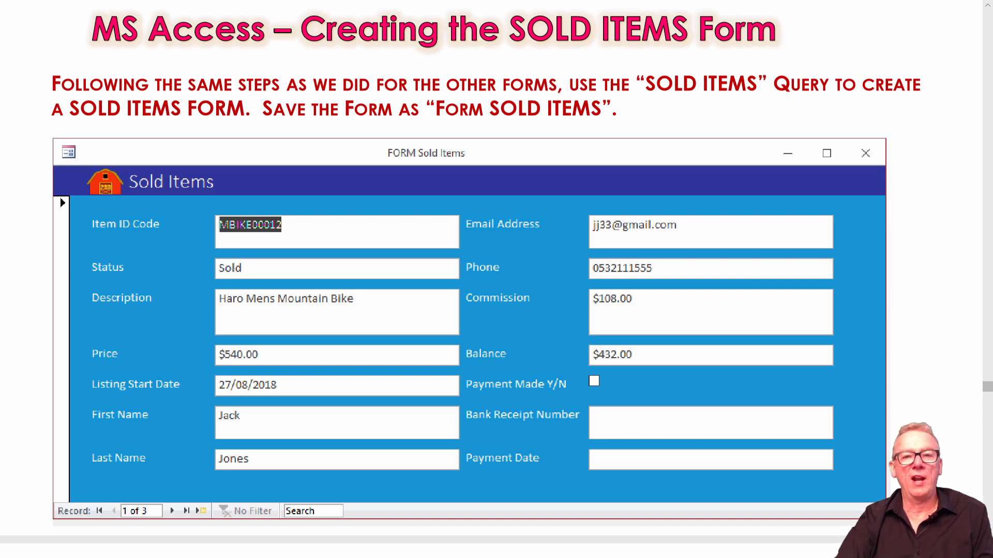
# Switch back to Access, create a form from the Sold Items query and make its window slightly taller
pyautogui.hotkey('alt', 'Tab')
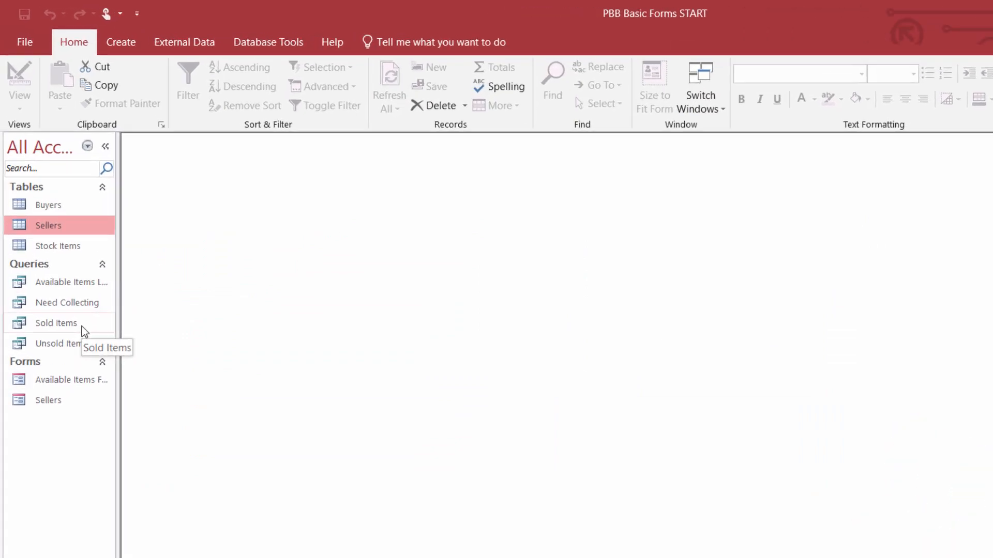
pyautogui.click(57, 244)
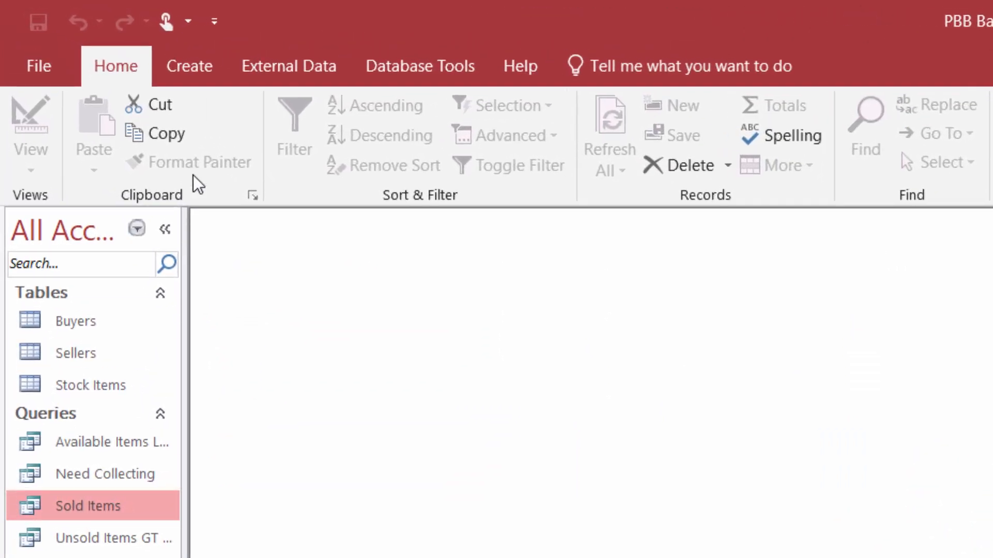
pyautogui.click(199, 65)
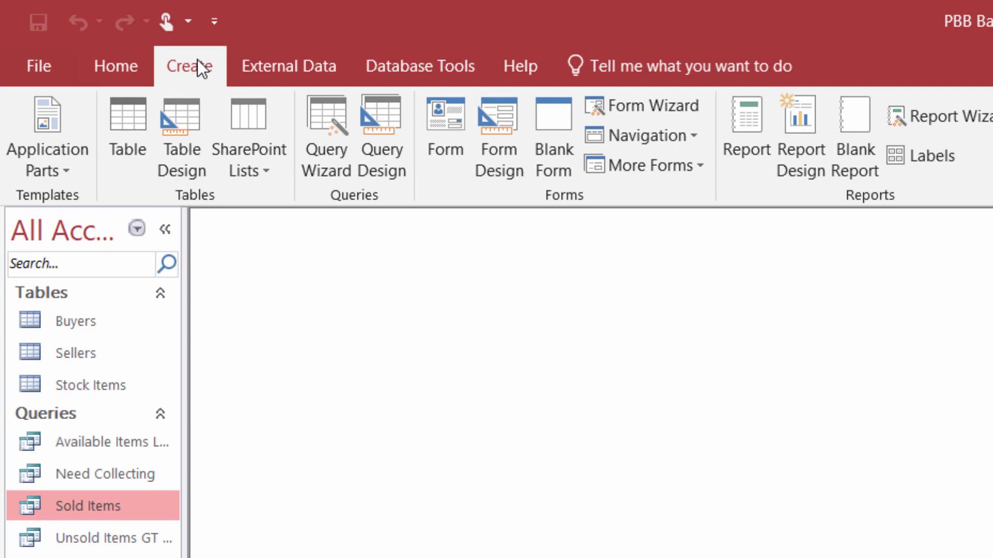
pyautogui.click(455, 148)
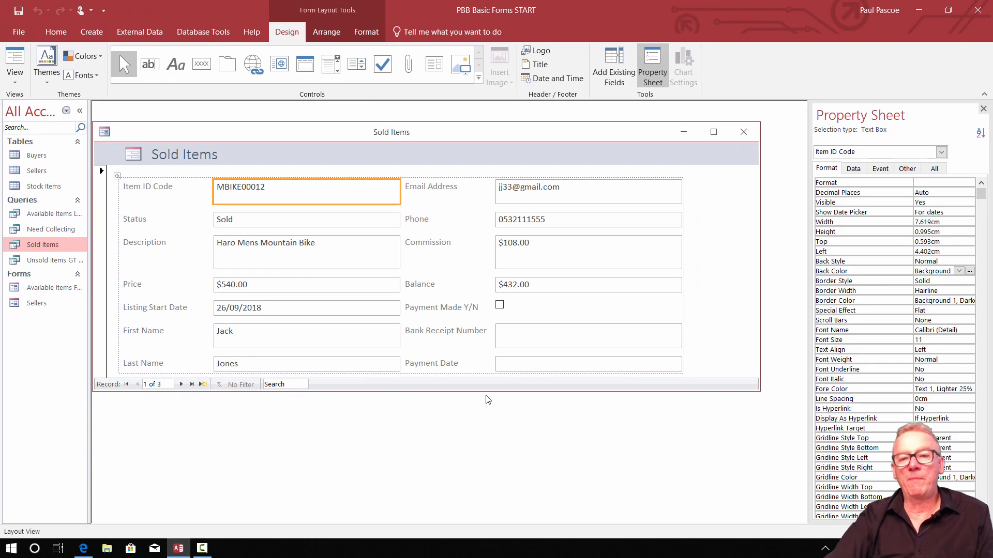
pyautogui.moveTo(485, 391); pyautogui.dragTo(488, 422)
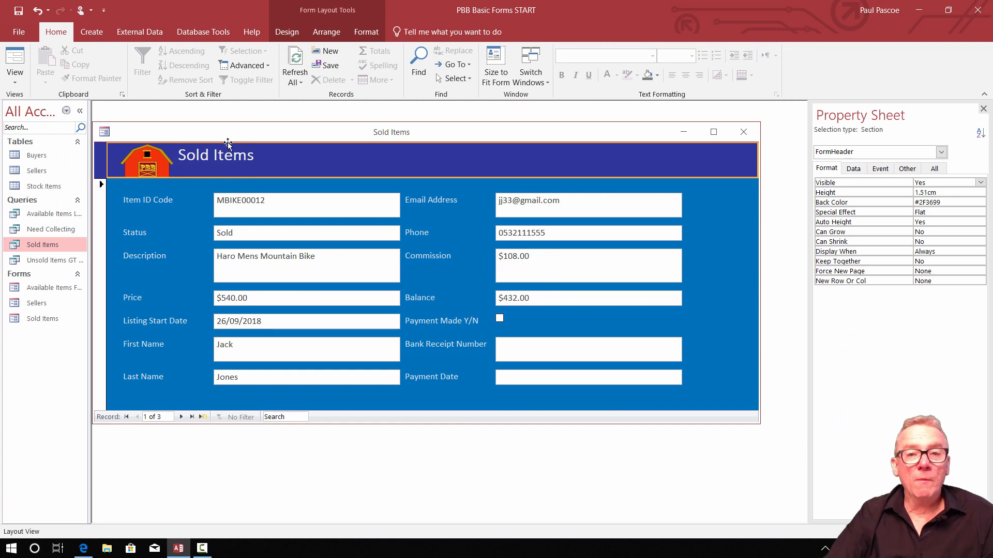
# Set the font colour of the Sold Items form's header title to Accent 1, Lighter 80%
pyautogui.click(228, 154)
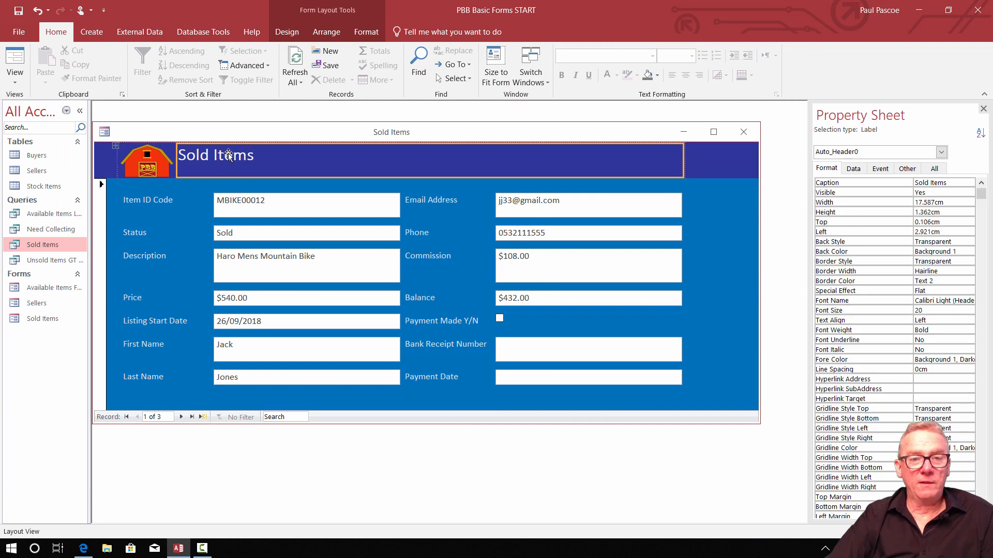
pyautogui.click(228, 155)
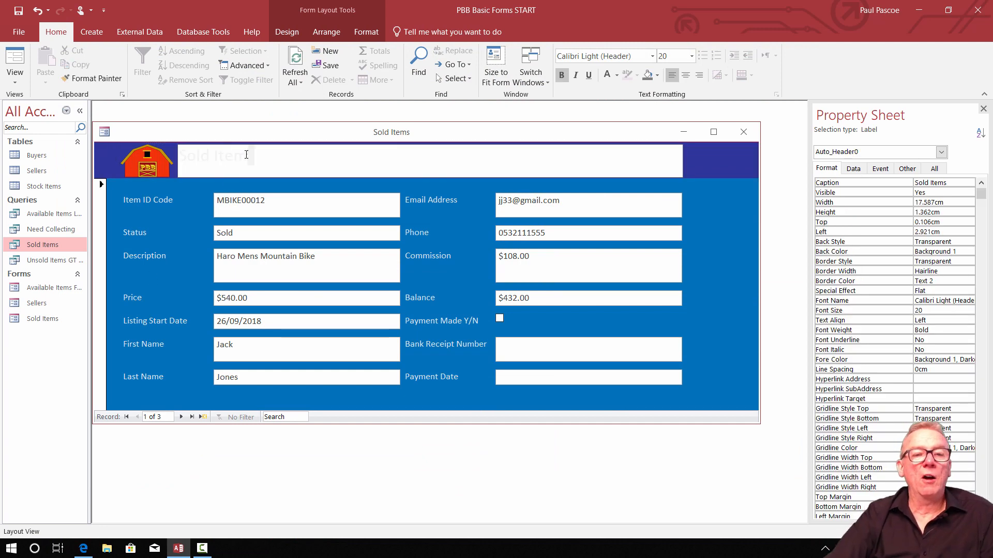
pyautogui.moveTo(246, 154); pyautogui.dragTo(179, 155)
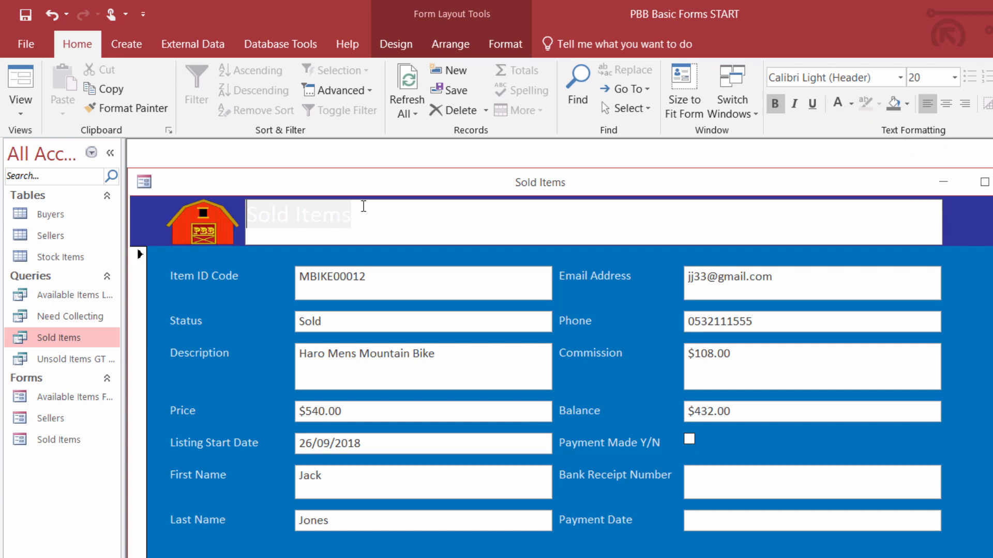
pyautogui.moveTo(347, 211); pyautogui.dragTo(246, 218)
pyautogui.click(850, 106)
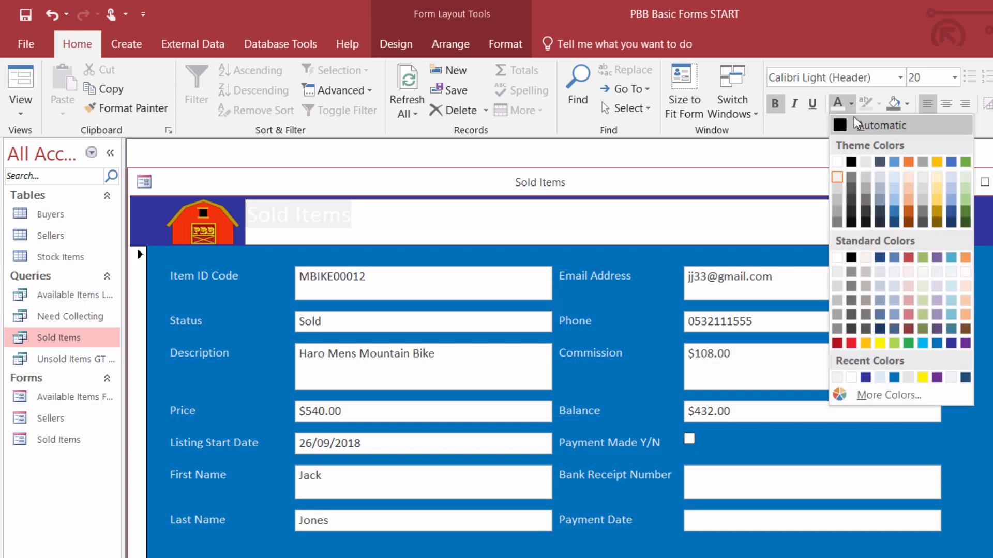
pyautogui.click(840, 125)
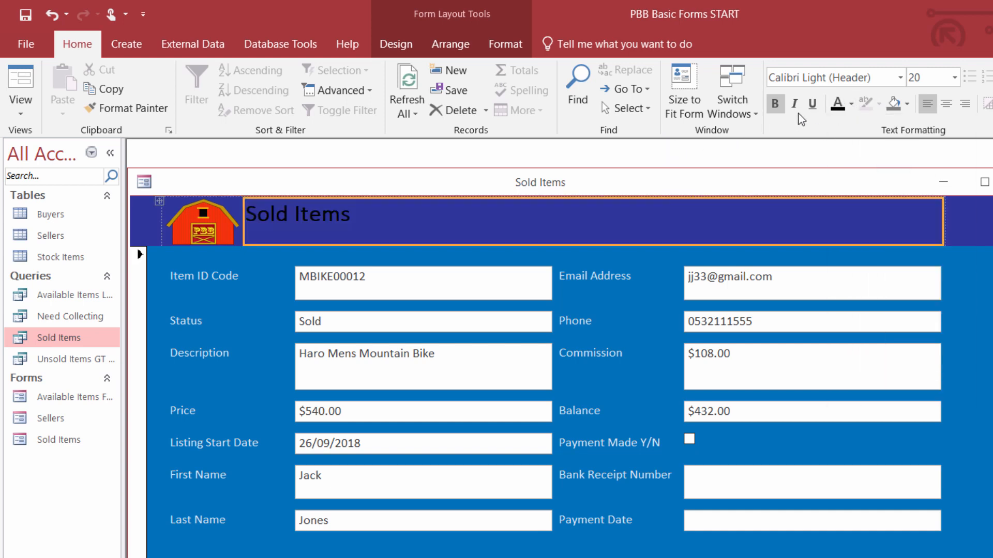
pyautogui.click(850, 104)
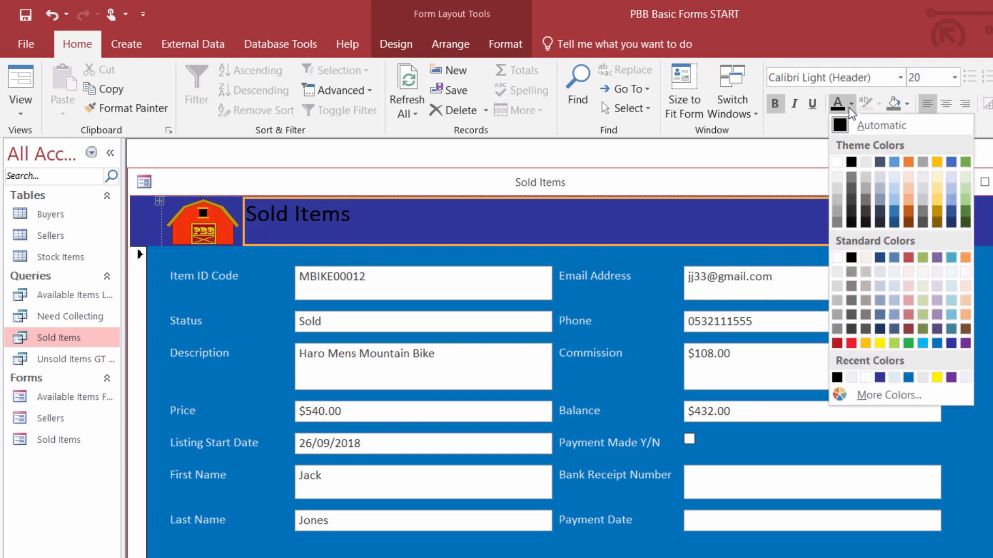
pyautogui.click(890, 176)
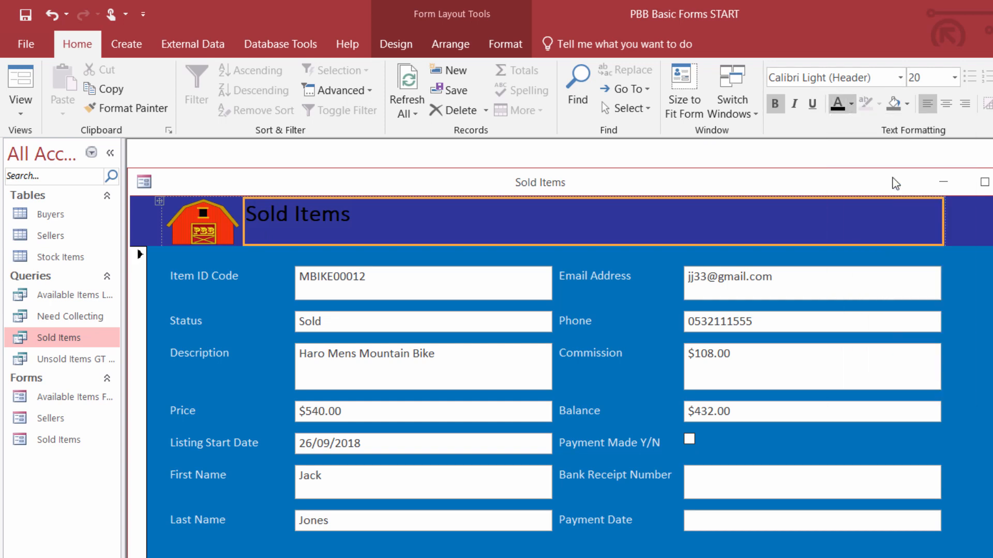
# Set the font size of the Sold Items header title to 22
pyautogui.click(774, 105)
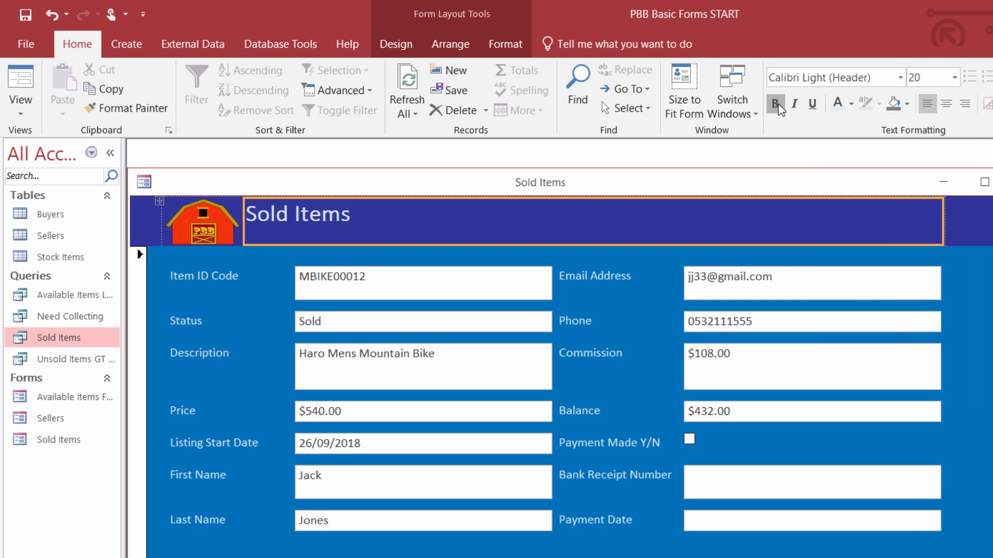
pyautogui.click(954, 77)
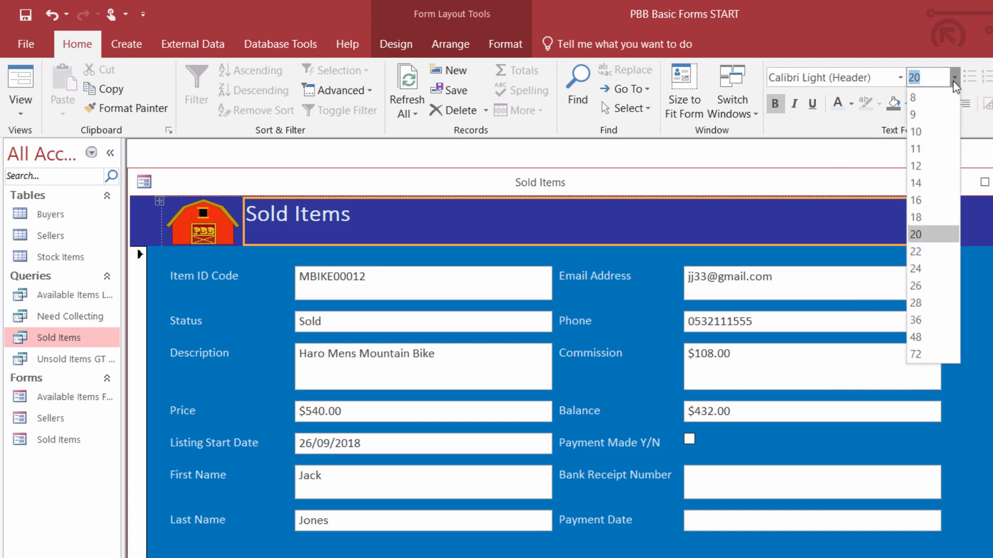
pyautogui.click(917, 253)
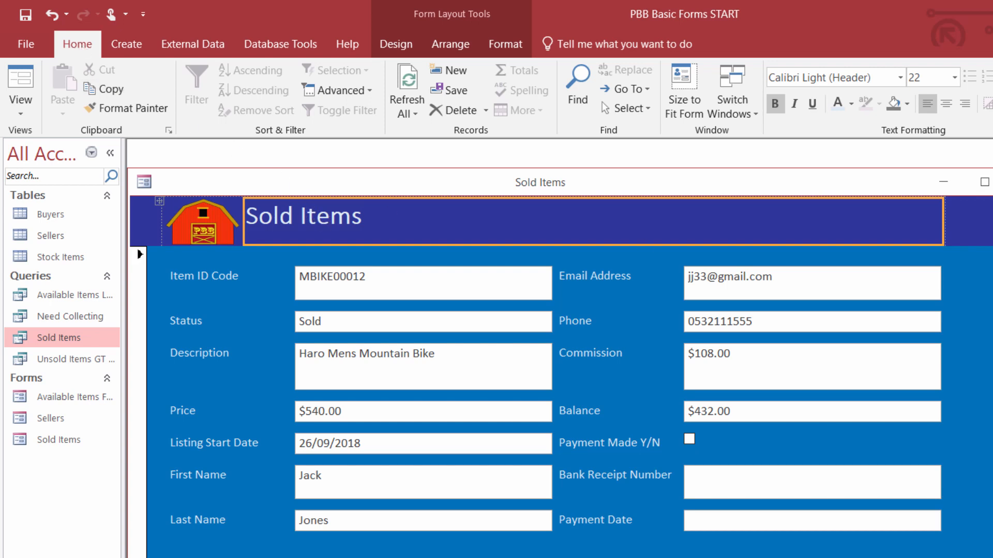
pyautogui.click(985, 225)
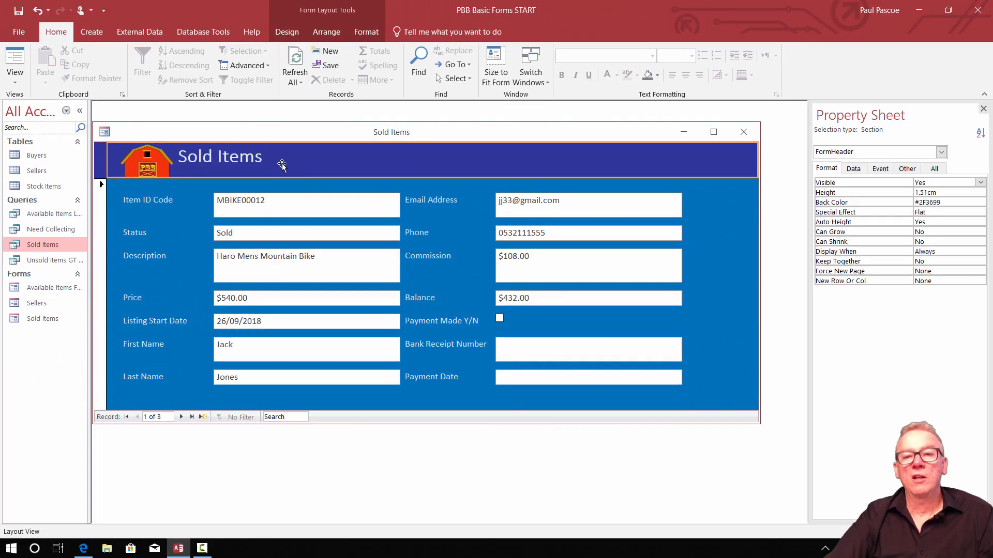
pyautogui.click(270, 158)
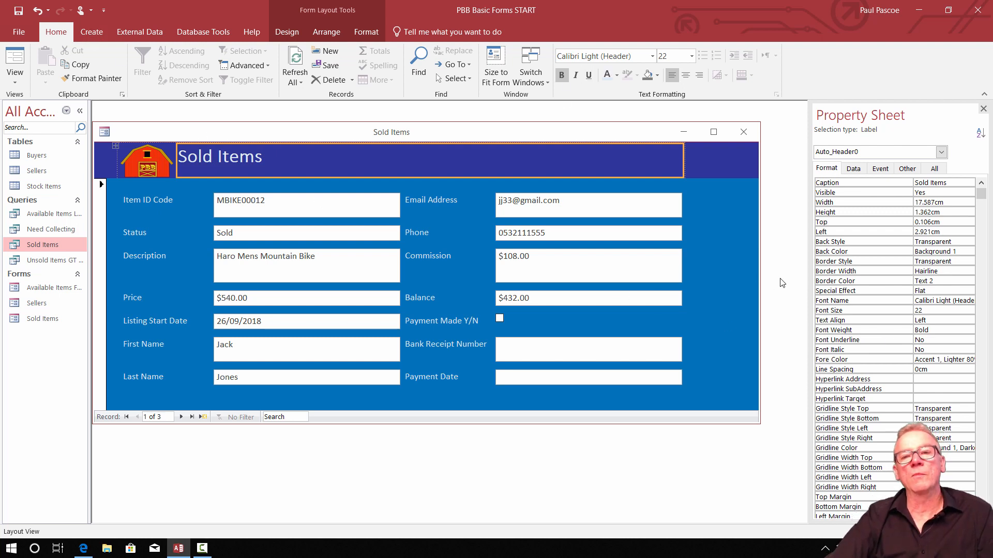
pyautogui.click(708, 303)
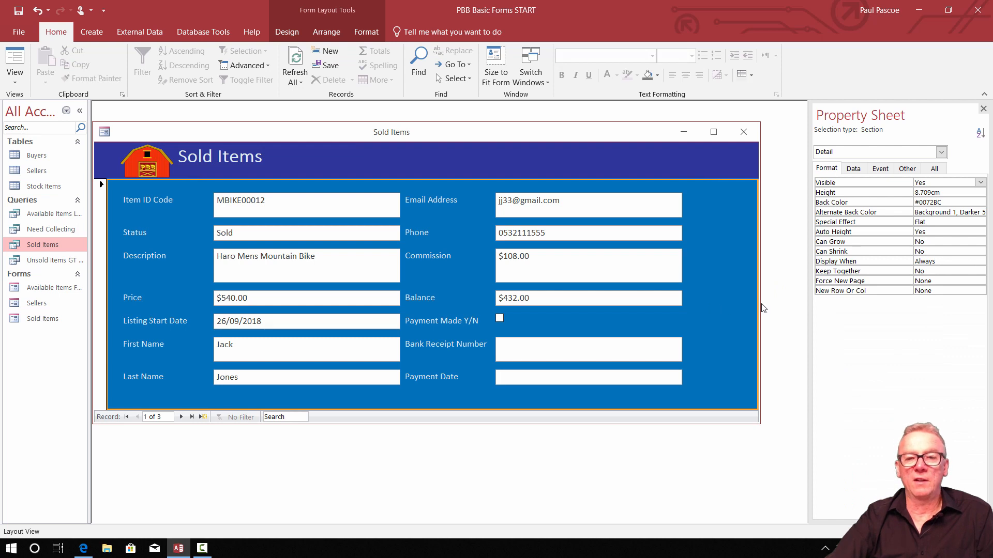
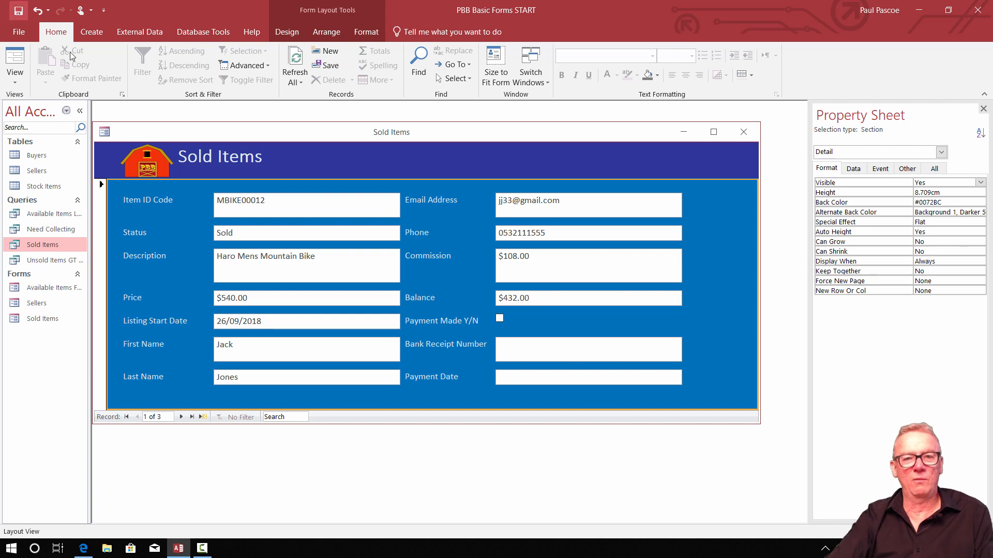
# Open the Sellers form and move the two form windows apart, with the Sold Items form lower down
pyautogui.click(24, 307)
pyautogui.doubleClick(24, 306)
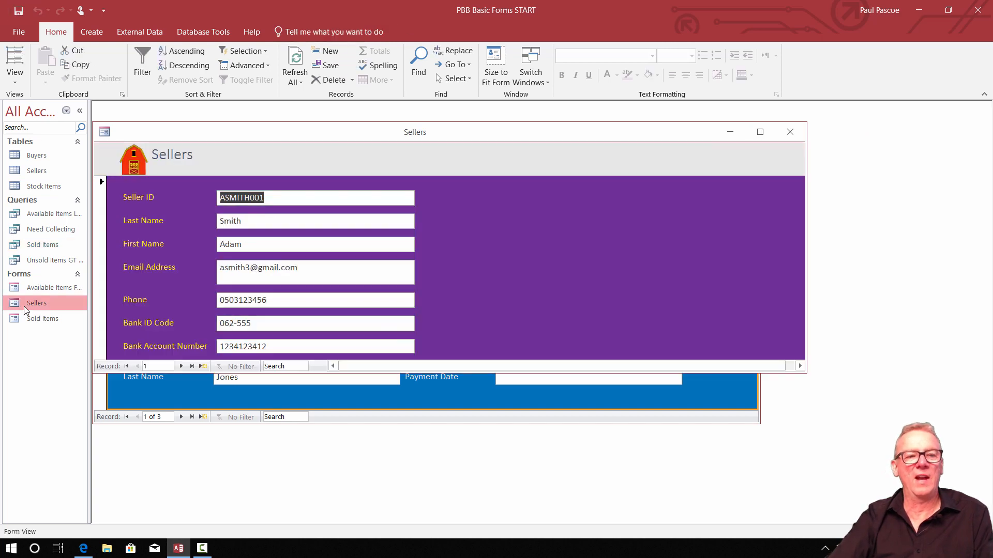
pyautogui.moveTo(448, 141); pyautogui.dragTo(650, 113)
pyautogui.moveTo(242, 131); pyautogui.dragTo(242, 229)
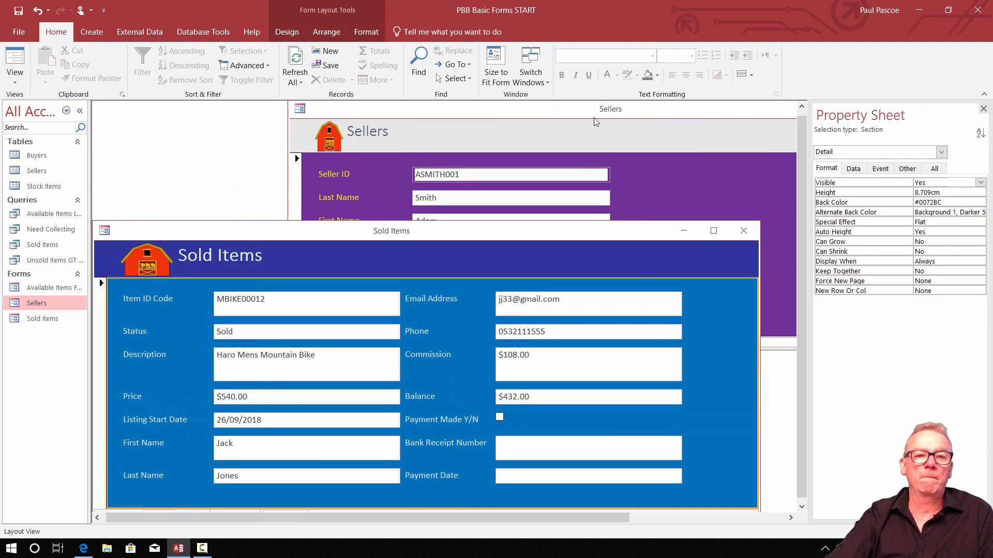
# Close the Property Sheet, narrow the Sellers form window close to its fields and place it over the Sold Items form's upper right corner
pyautogui.click(983, 108)
pyautogui.click(865, 137)
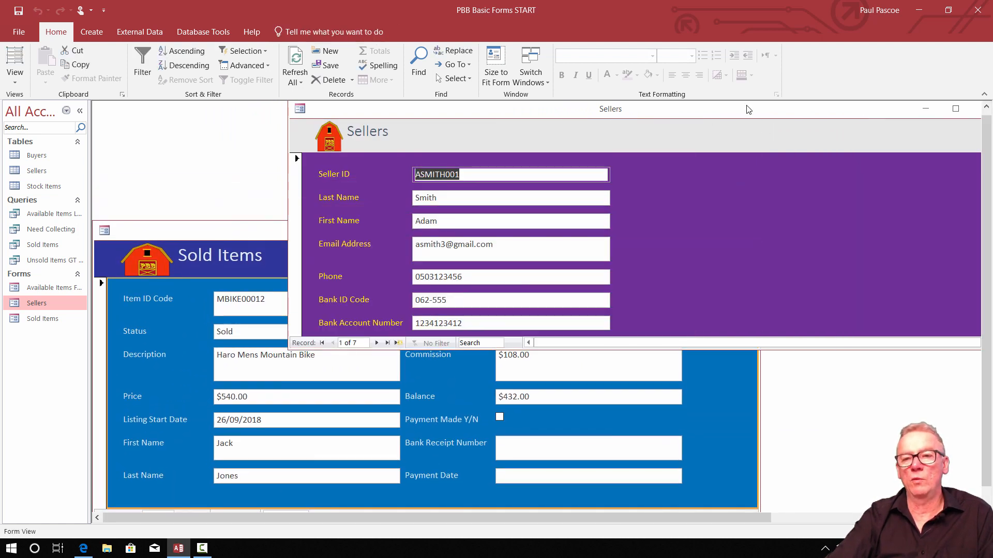
pyautogui.moveTo(746, 109); pyautogui.dragTo(632, 109)
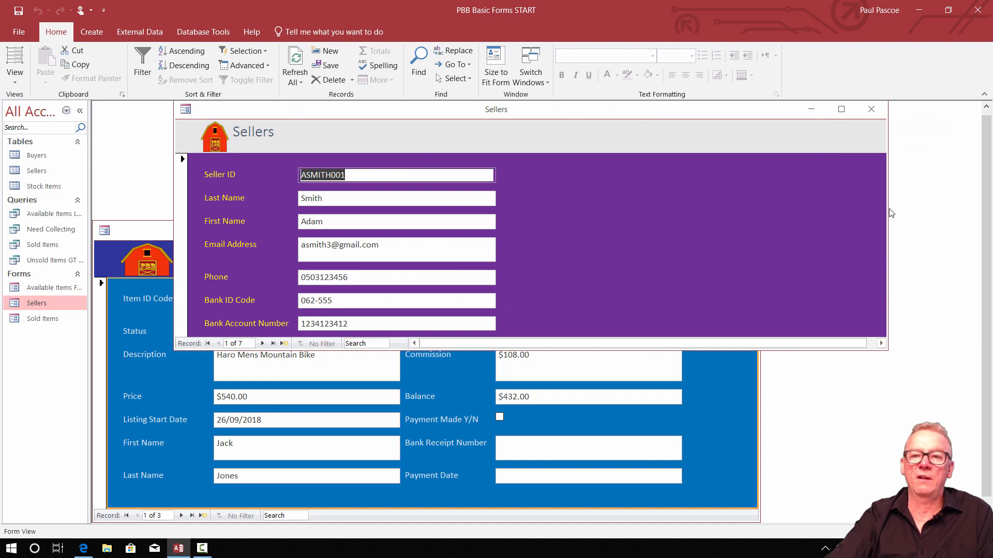
pyautogui.moveTo(886, 208); pyautogui.dragTo(567, 201)
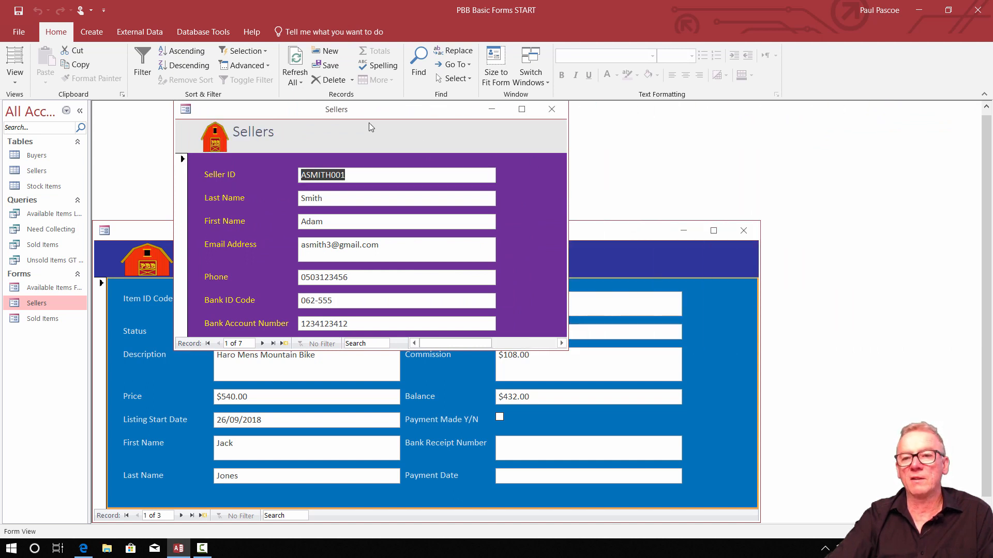
pyautogui.moveTo(378, 114); pyautogui.dragTo(780, 125)
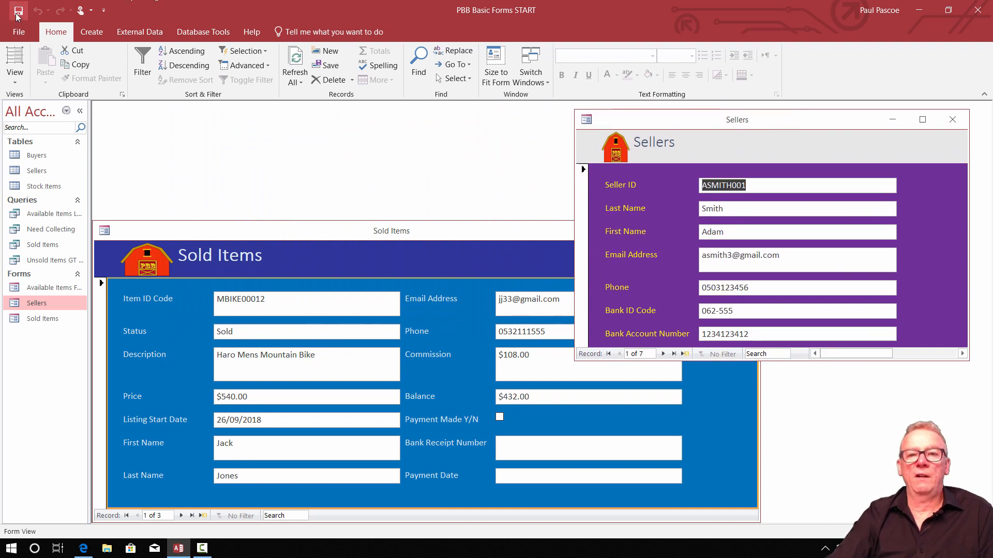
# Close and reopen the Sellers form, and move its window slightly left and down over the Sold Items form
pyautogui.click(952, 120)
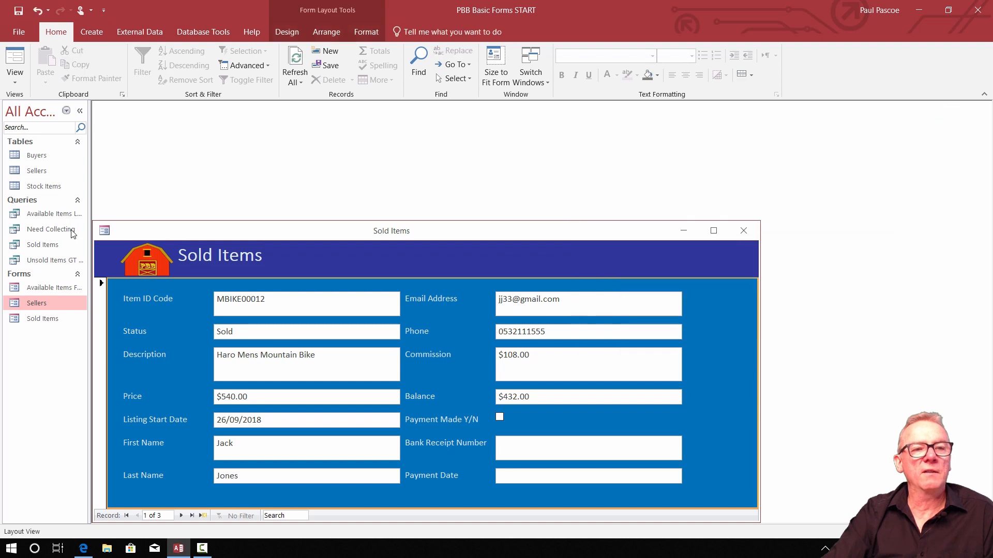
pyautogui.doubleClick(36, 303)
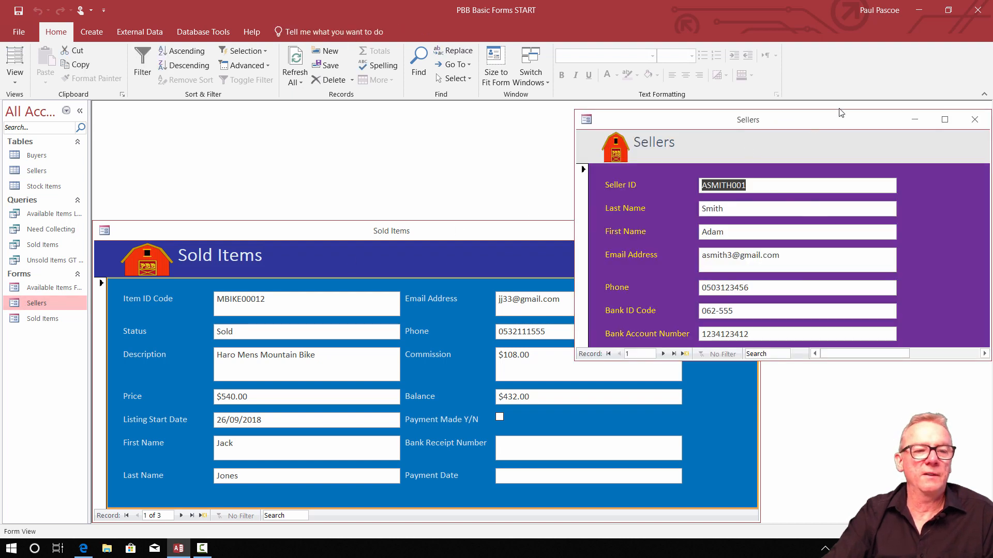
pyautogui.moveTo(817, 119)
pyautogui.mouseDown()
pyautogui.moveTo(762, 131)
pyautogui.moveTo(837, 129)
pyautogui.moveTo(814, 125)
pyautogui.mouseUp()
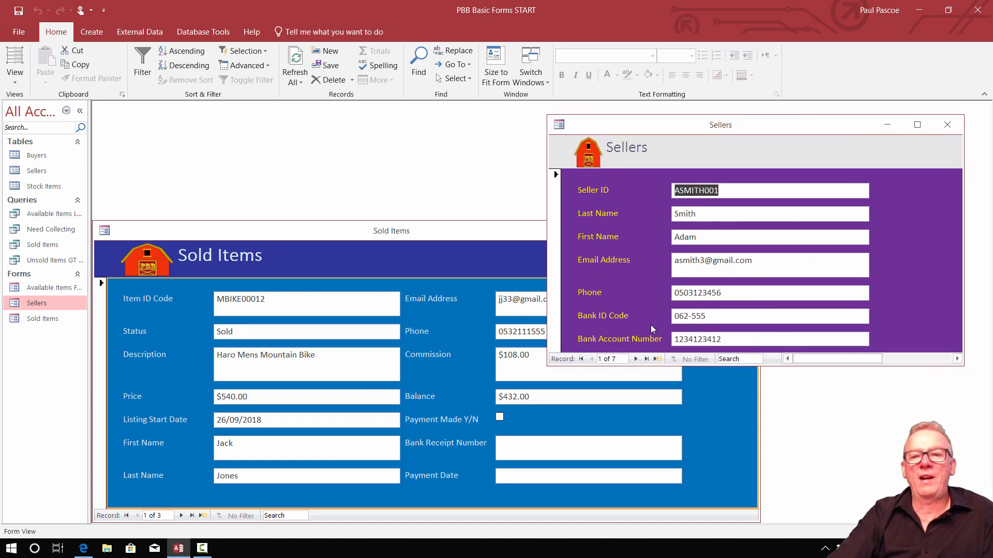
# Step through the Sellers records to the Haro Mens Mountain Bike's seller, check the bank ID code and bank account number, and close the form
pyautogui.click(635, 359)
pyautogui.click(634, 359)
pyautogui.click(635, 359)
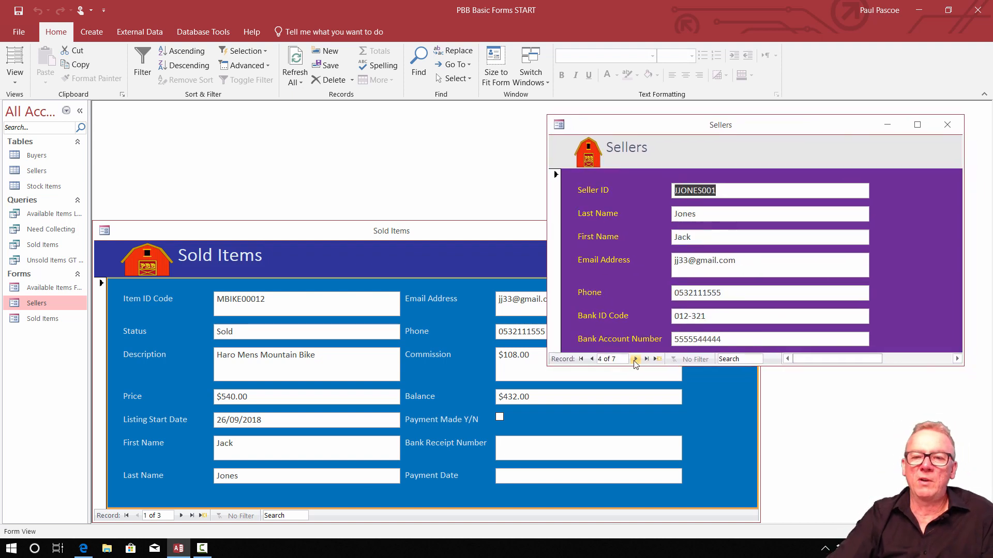
pyautogui.click(635, 358)
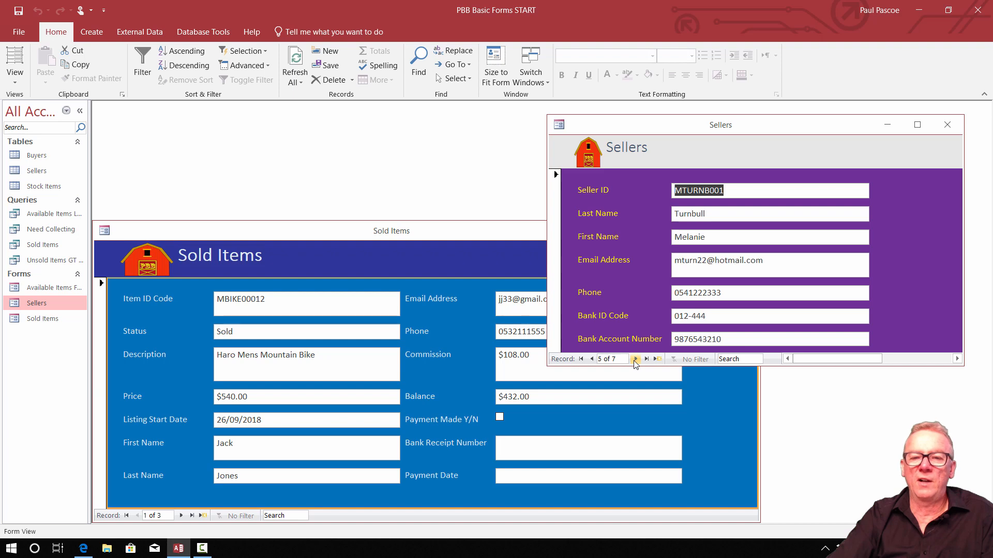
pyautogui.click(592, 359)
pyautogui.moveTo(719, 315); pyautogui.dragTo(677, 317)
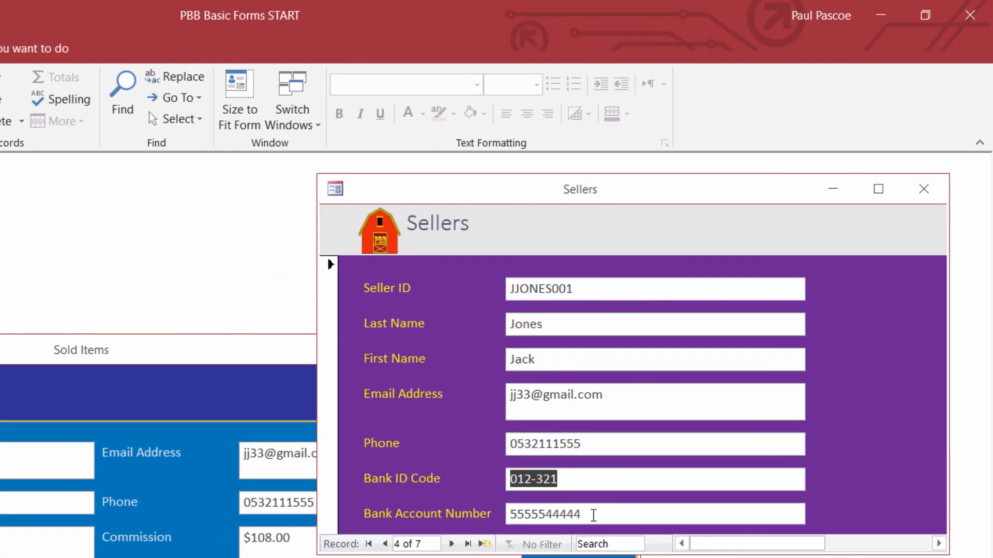
pyautogui.click(590, 516)
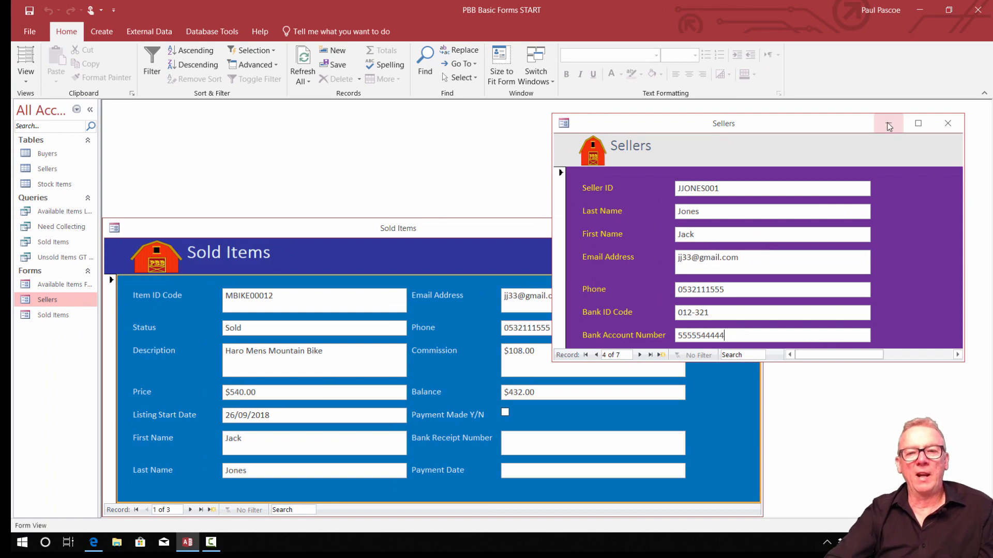
pyautogui.click(948, 124)
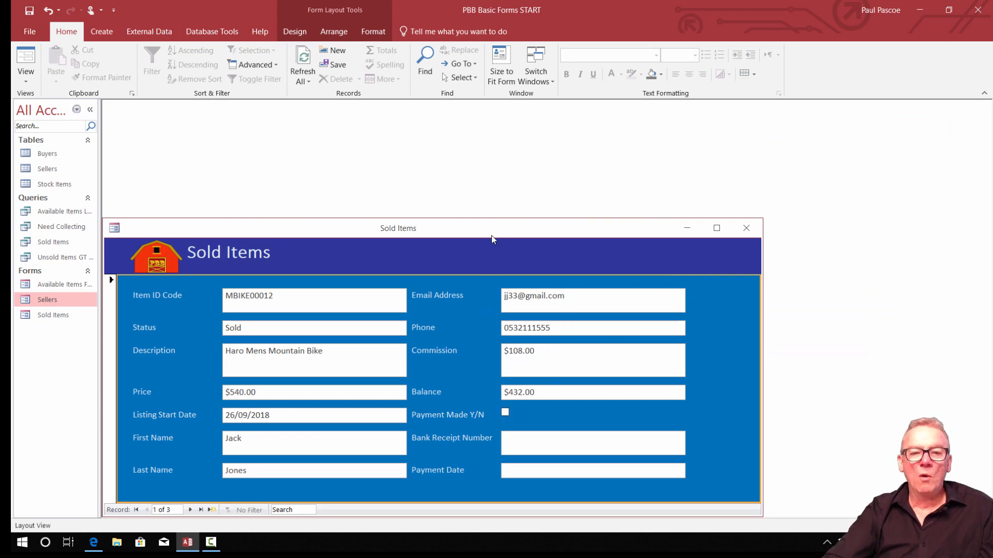
# Move the Sold Items form higher in the workspace, try to use its payment fields in Layout View, and switch the form to Form View
pyautogui.moveTo(507, 223); pyautogui.dragTo(557, 134)
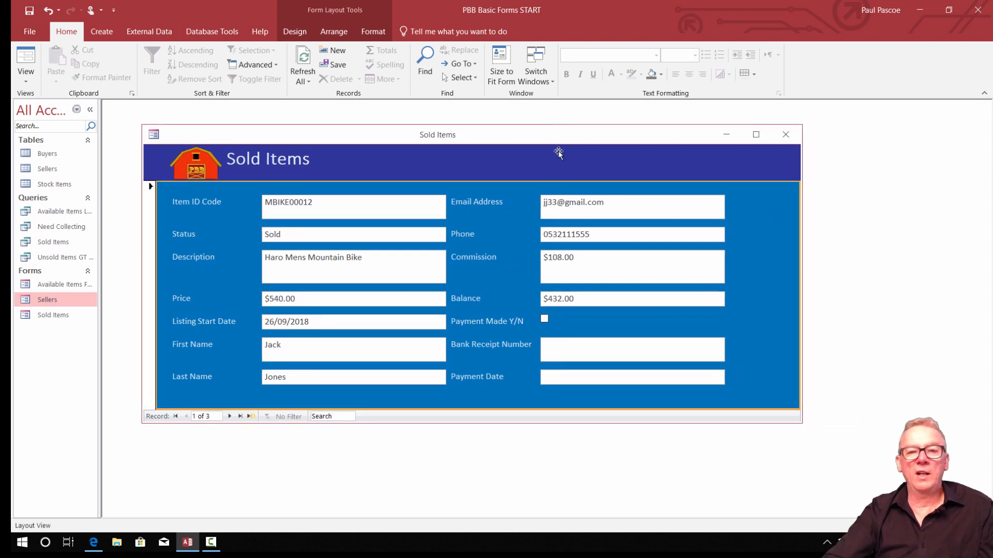
pyautogui.click(567, 300)
pyautogui.click(560, 345)
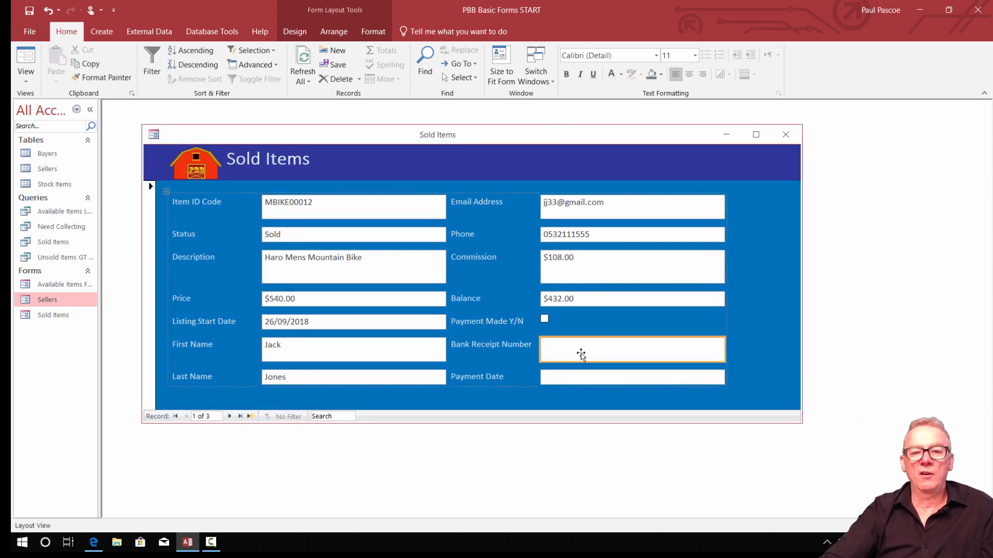
pyautogui.click(544, 321)
pyautogui.click(571, 378)
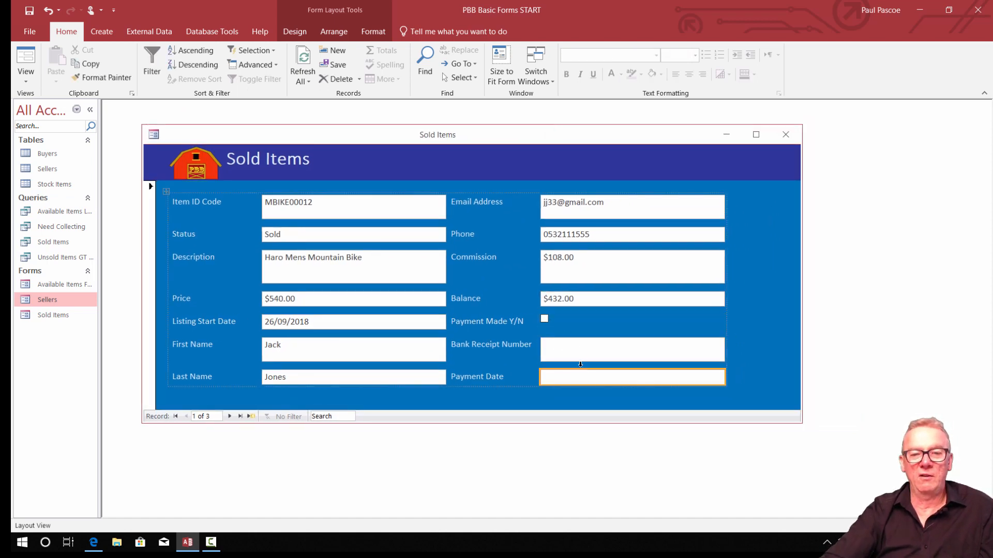
pyautogui.click(577, 349)
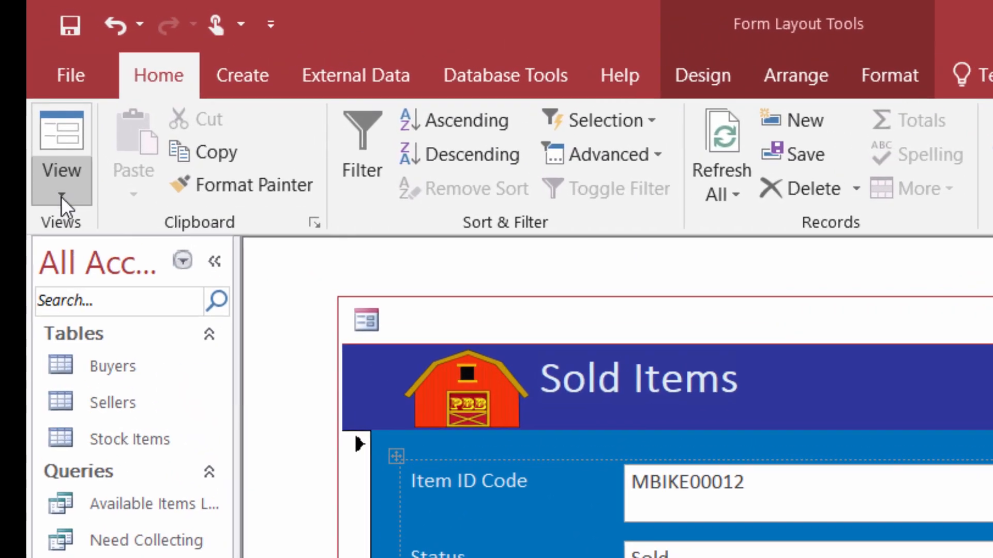
pyautogui.click(61, 196)
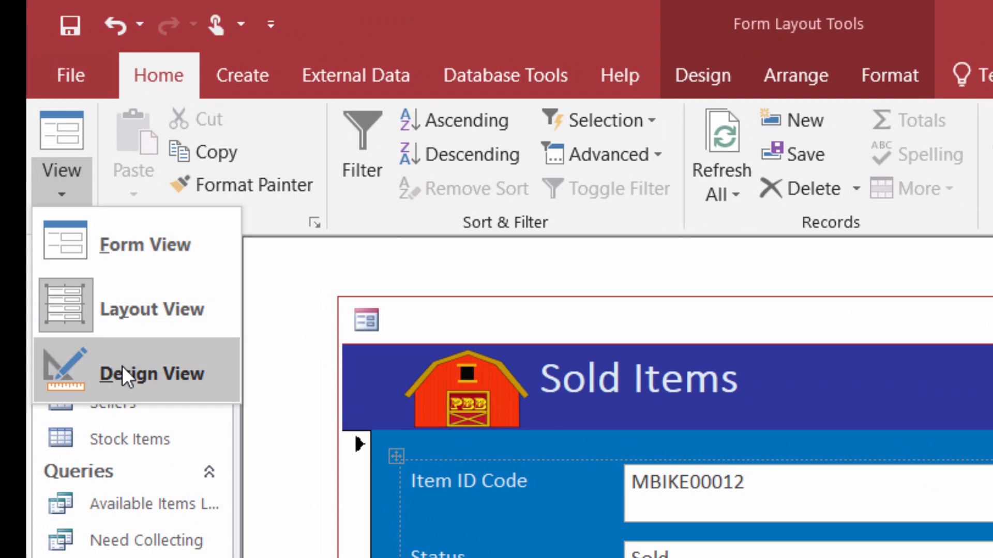
pyautogui.click(154, 241)
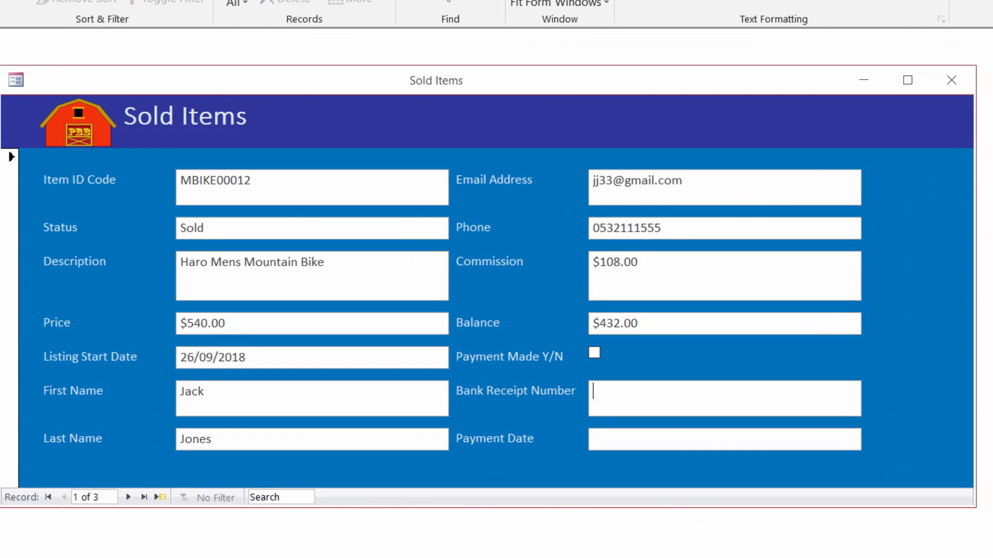
# Cycle the Sold Items form through Layout View and Design View back to Form View
pyautogui.hotkey('ctrl', '.')
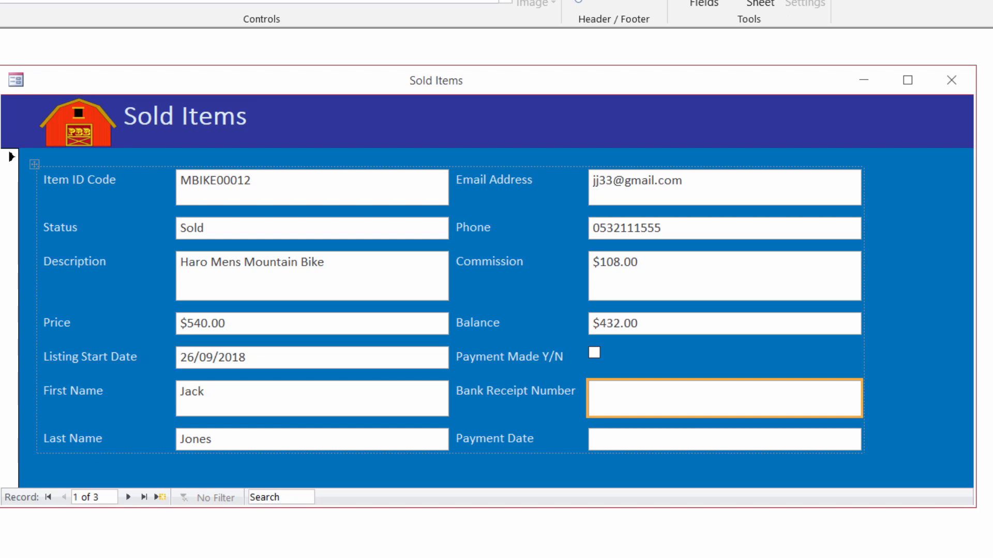
pyautogui.hotkey('ctrl', '.')
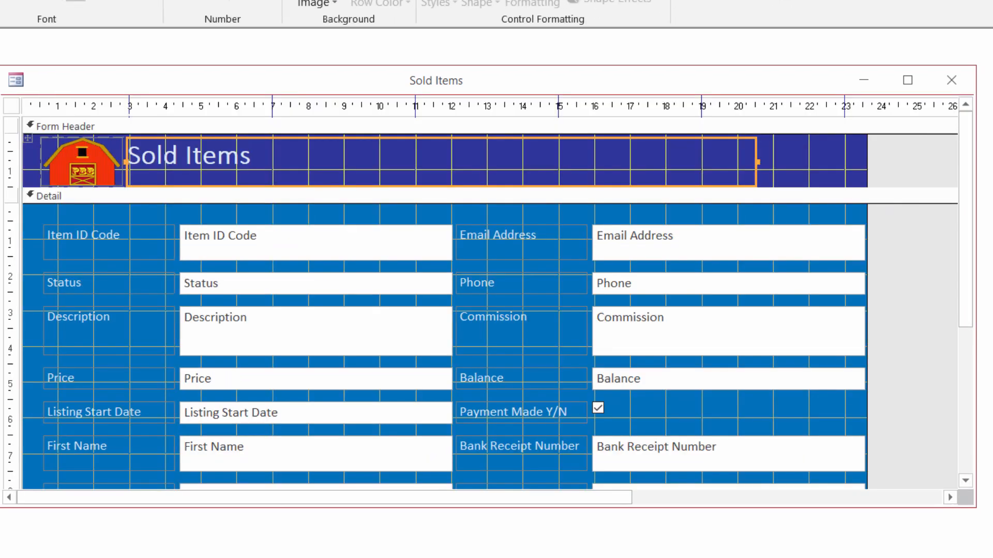
pyautogui.hotkey('ctrl', '.')
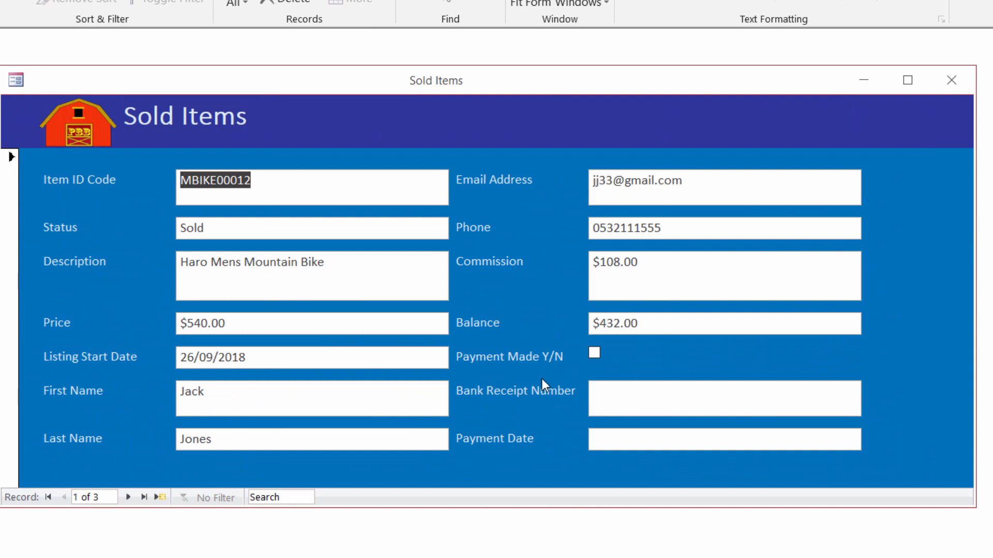
# Mark the Haro Mens Mountain Bike's payment as made, enter the bank receipt number and set the payment date to 2/10/2018
pyautogui.click(595, 356)
pyautogui.click(610, 403)
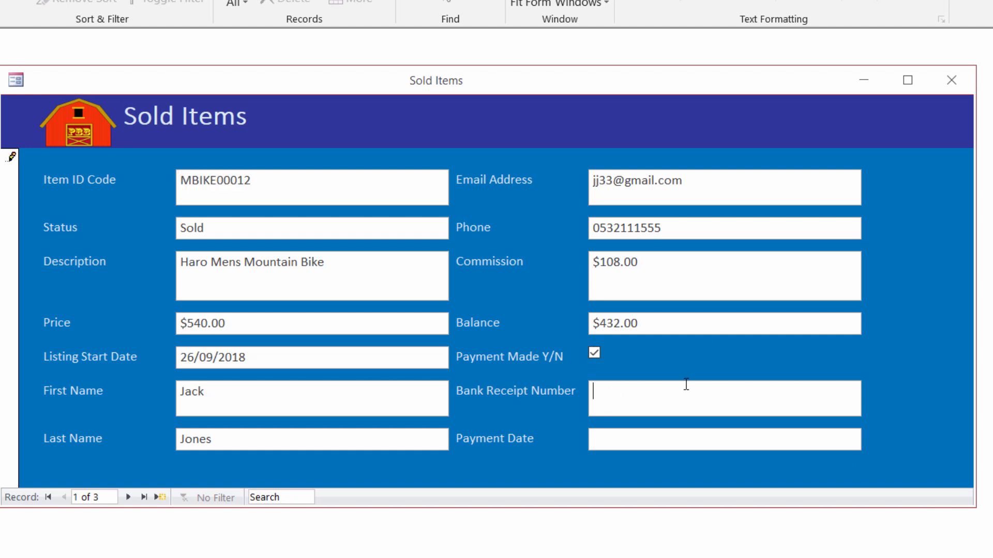
pyautogui.write('3254325465464')
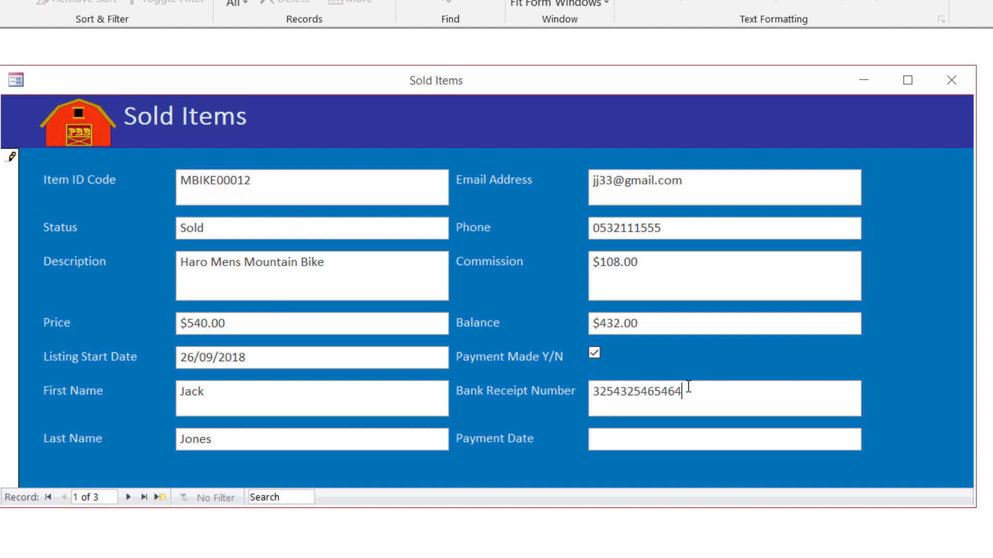
pyautogui.click(622, 437)
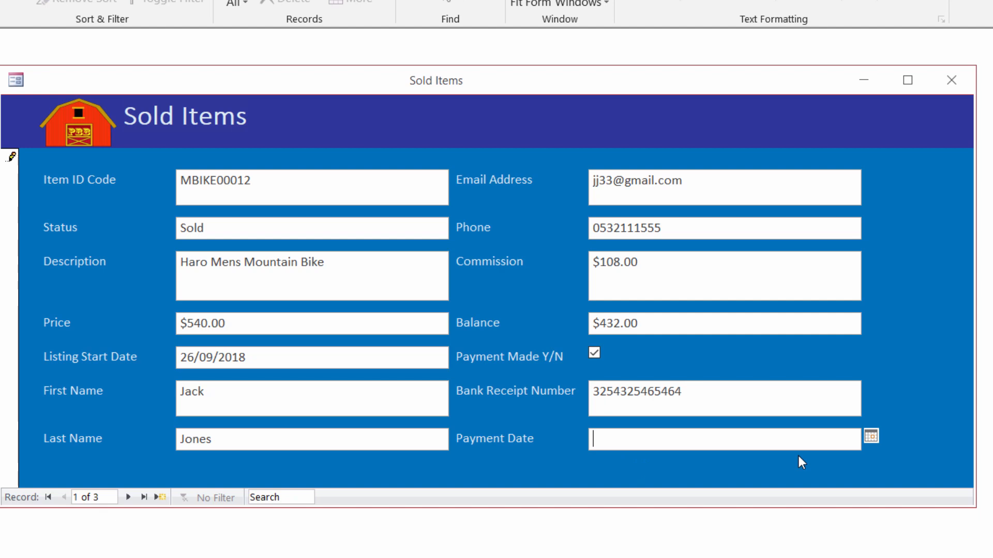
pyautogui.click(872, 436)
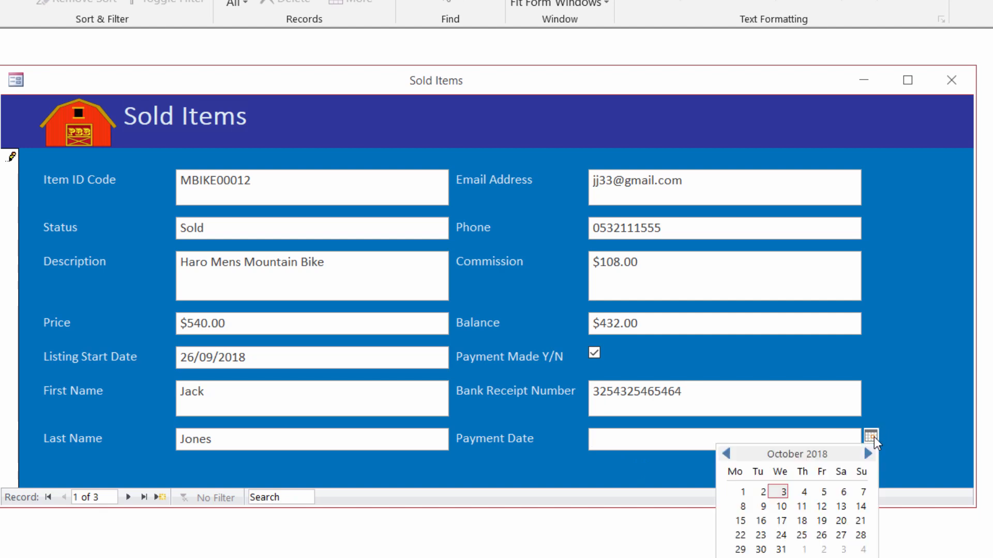
pyautogui.click(763, 492)
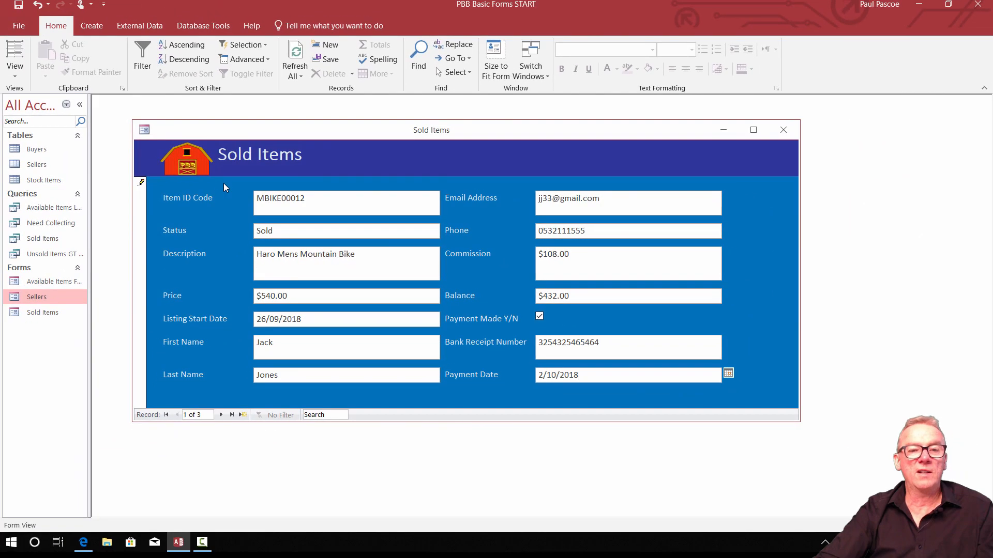
# Page through the other Sold Items records and return to the Haro Mens Mountain Bike record
pyautogui.click(283, 232)
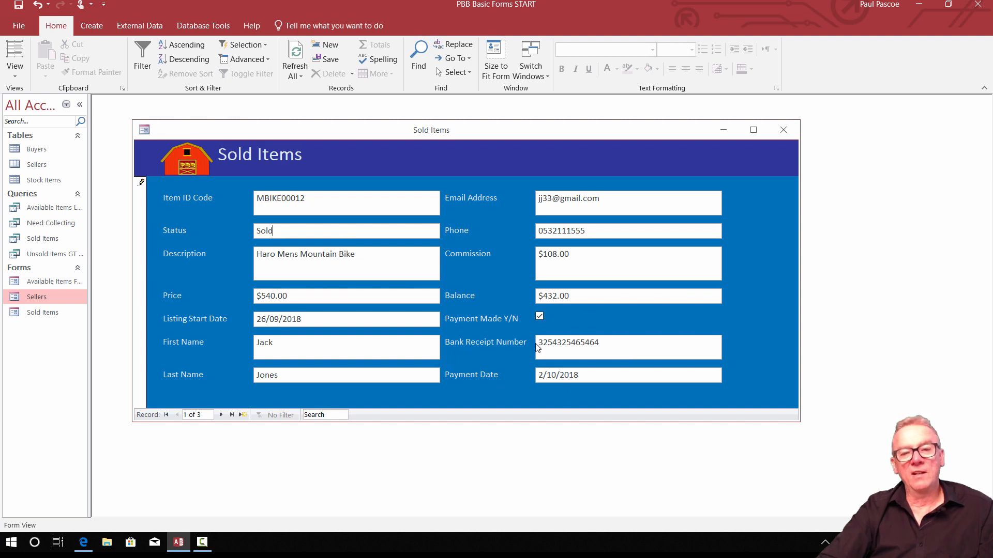
pyautogui.click(538, 315)
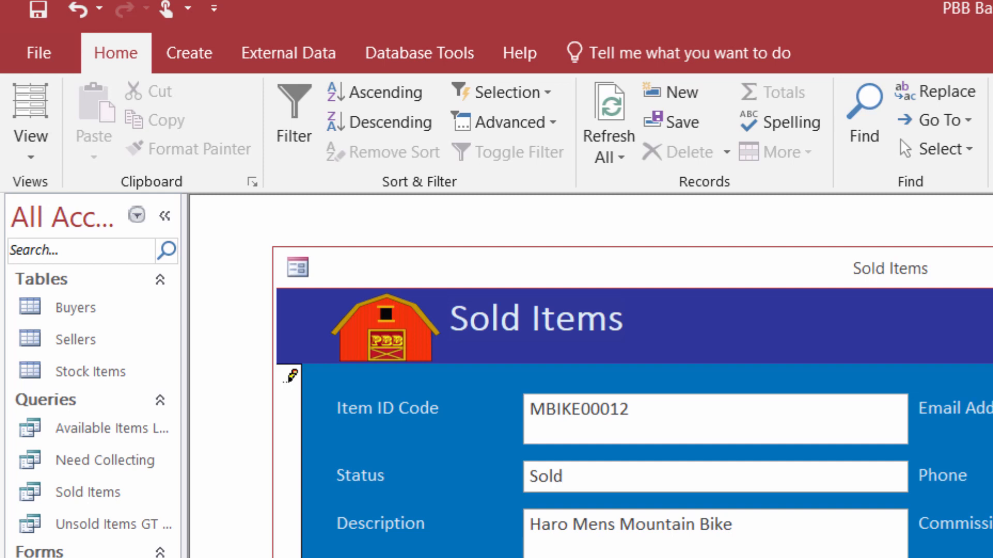
pyautogui.press('pagedown')
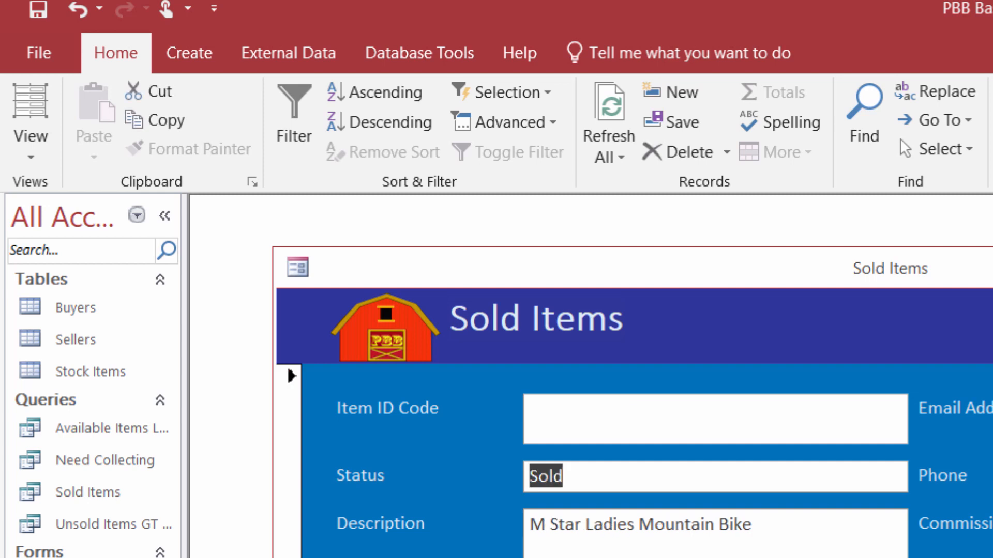
pyautogui.press('pagedown')
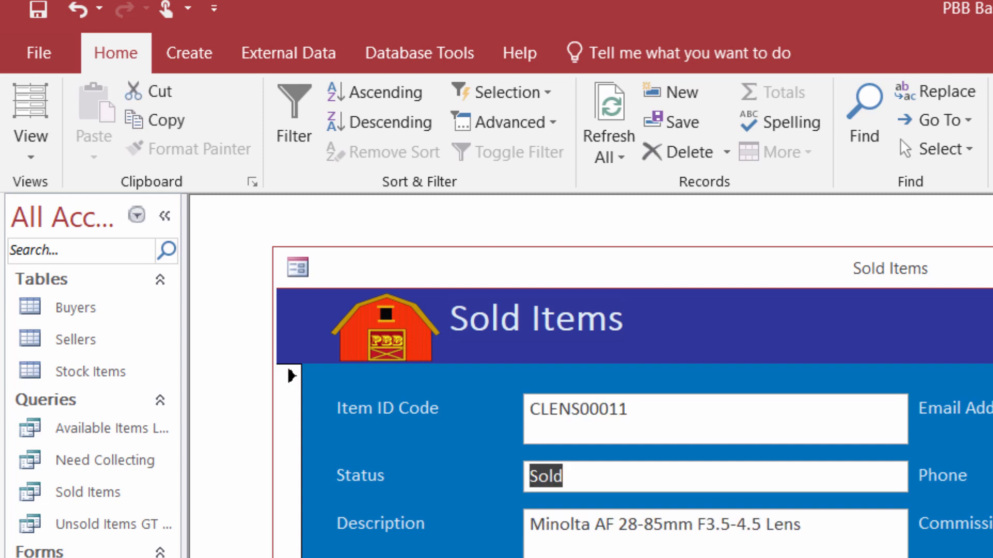
pyautogui.press('pageup')
pyautogui.press('pageup')
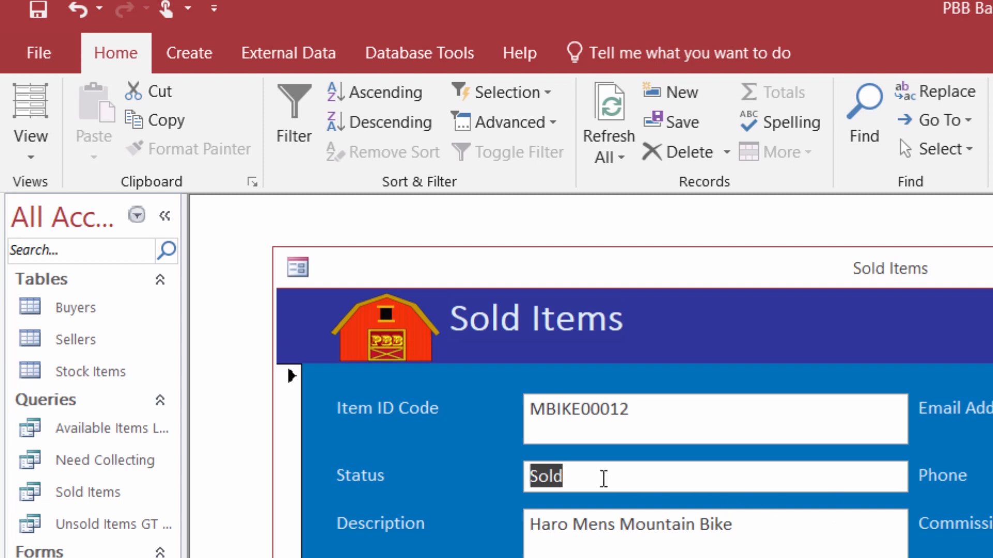
# Set the Haro Mens Mountain Bike's status to Out of Stock, then save and close the Sold Items form
pyautogui.click(603, 476)
pyautogui.press('BackSpace')
pyautogui.press('BackSpace')
pyautogui.press('BackSpace')
pyautogui.press('BackSpace')
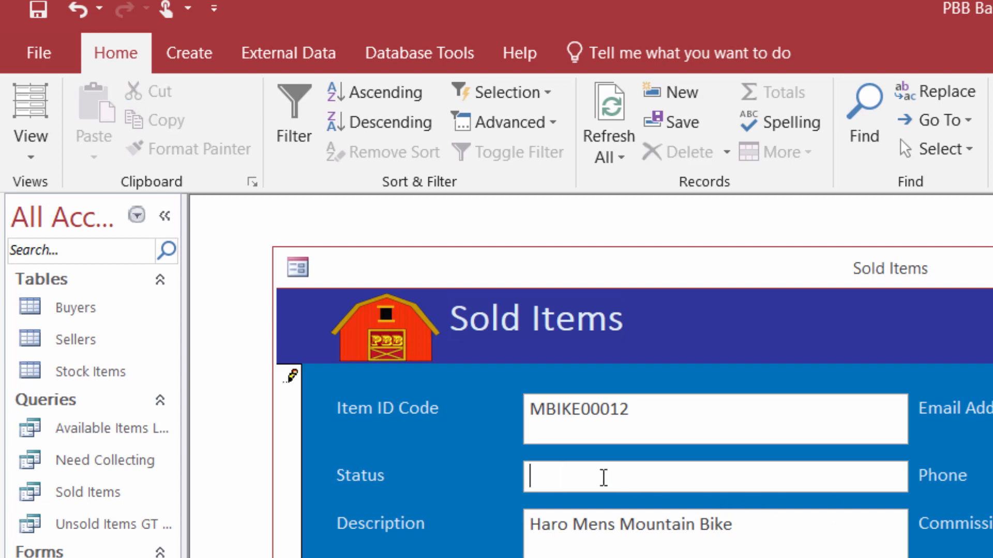
pyautogui.write('Out of St')
pyautogui.write('ock')
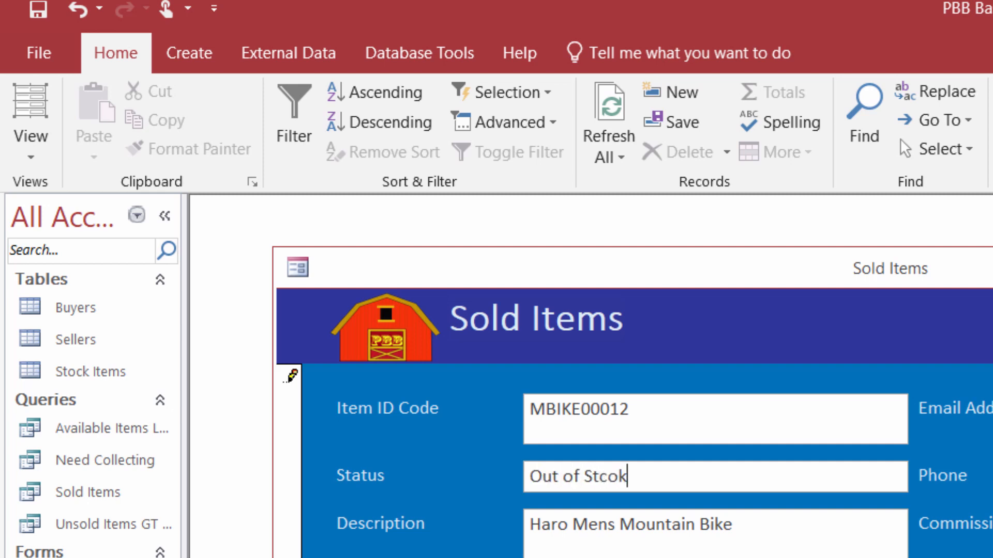
pyautogui.press('BackSpace')
pyautogui.press('BackSpace')
pyautogui.press('BackSpace')
pyautogui.write('ock')
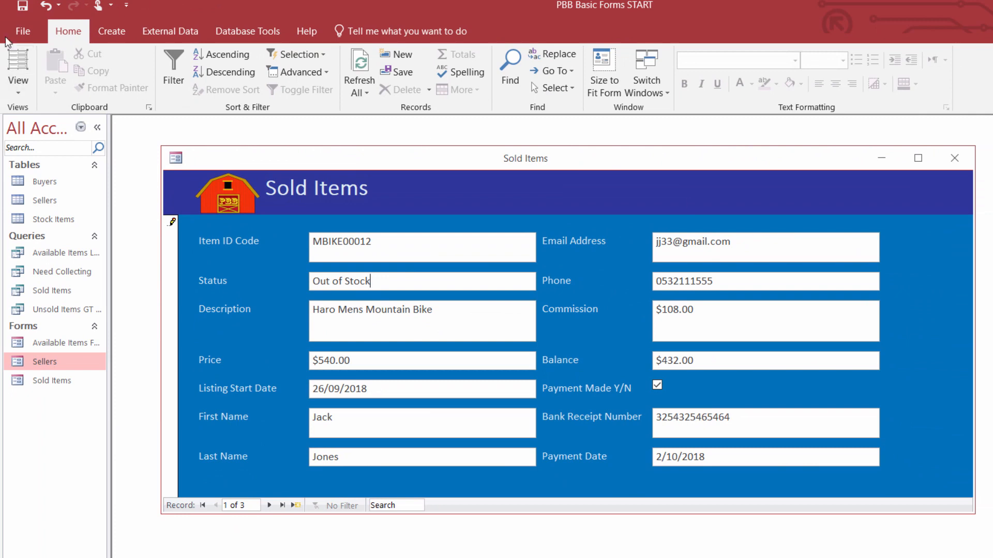
pyautogui.click(23, 6)
pyautogui.click(954, 158)
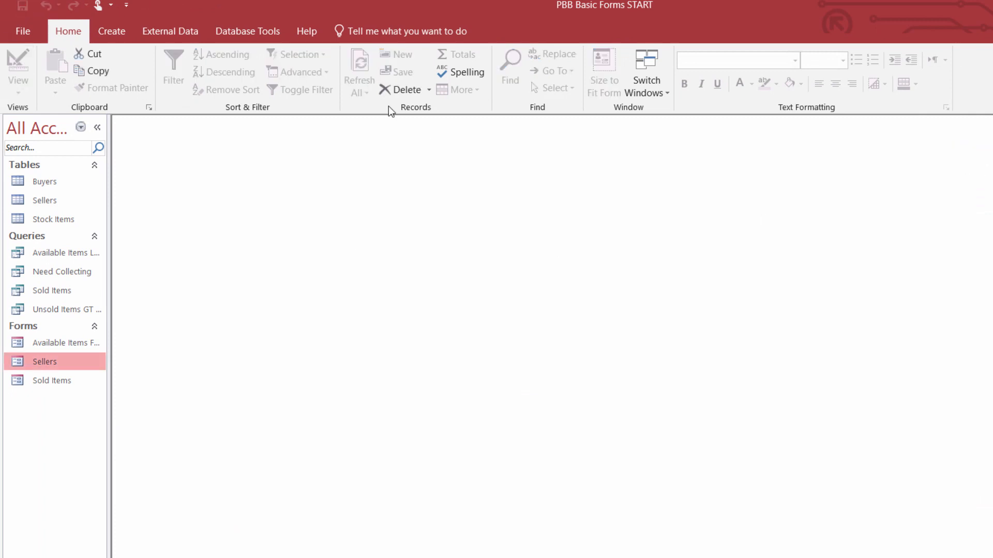
# Check the Haro Mens Mountain Bike record in the Stock Items table, widen the Status column, then close the table saving its layout
pyautogui.doubleClick(48, 219)
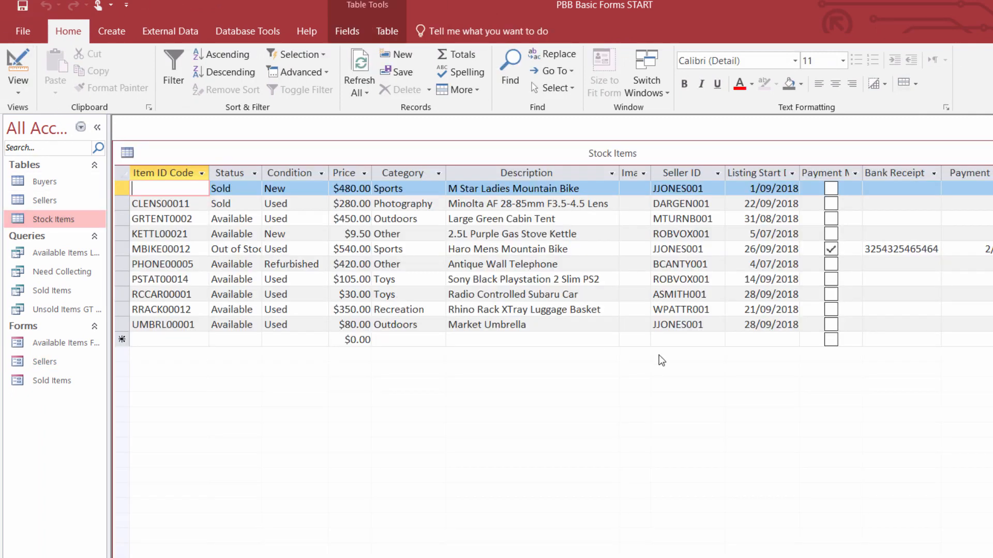
pyautogui.click(523, 248)
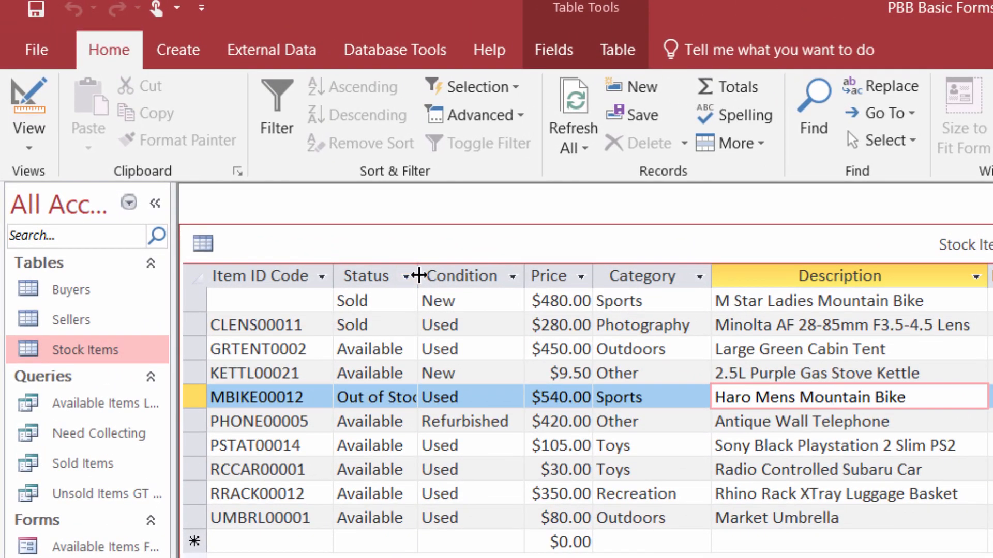
pyautogui.moveTo(417, 284); pyautogui.dragTo(459, 284)
pyautogui.click(426, 398)
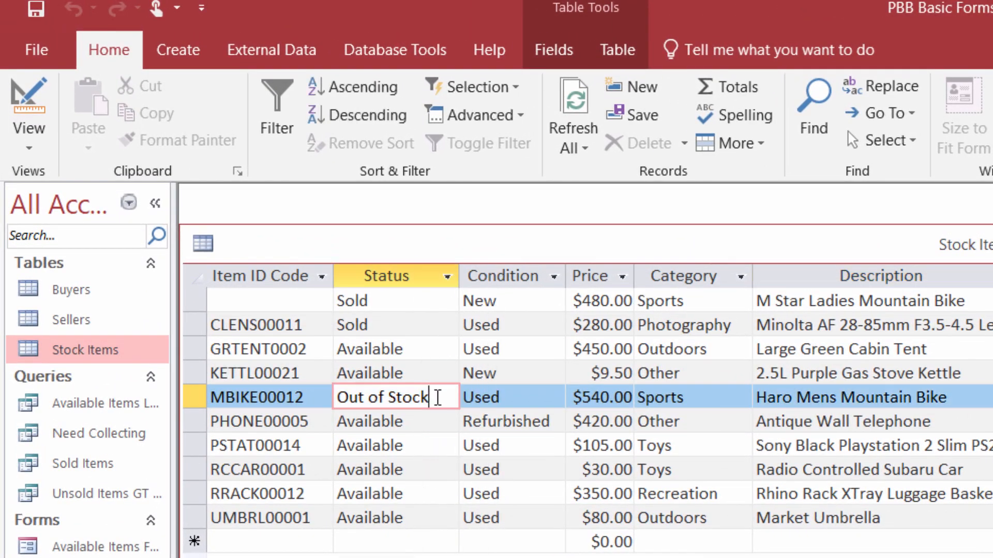
pyautogui.hotkey('ctrl', 'w')
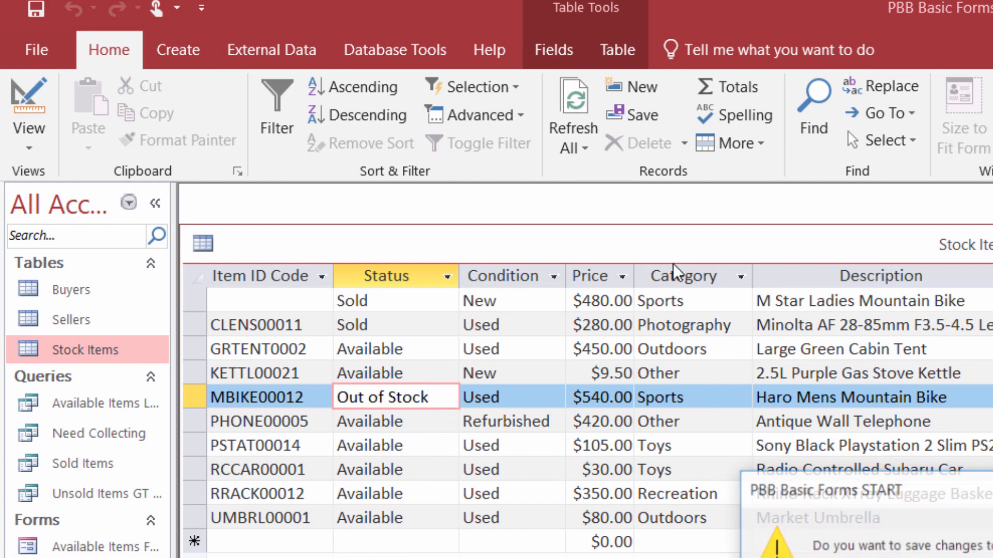
pyautogui.press('Return')
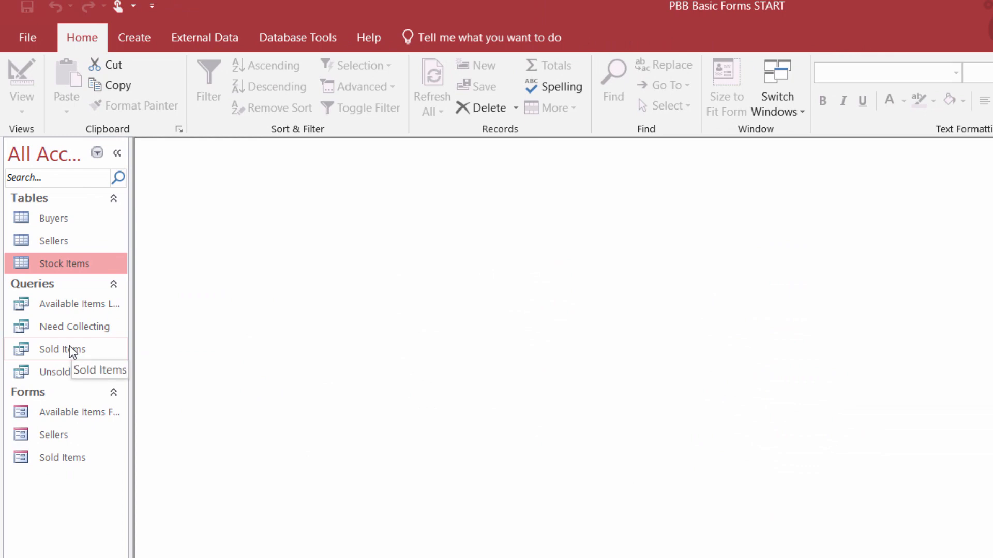
# Open the Sold Items form, page forward and back through its records, then close it
pyautogui.doubleClick(50, 456)
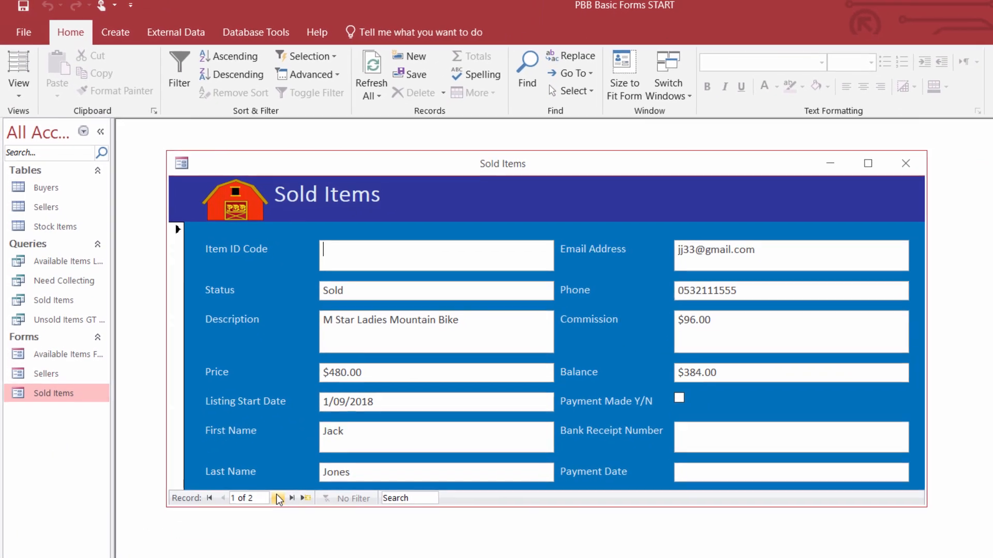
pyautogui.click(298, 540)
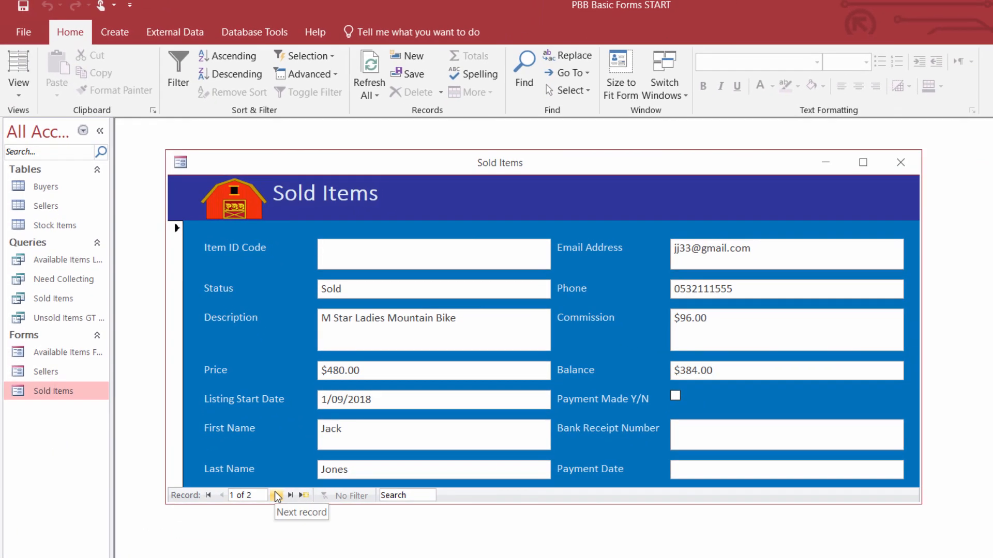
pyautogui.click(277, 495)
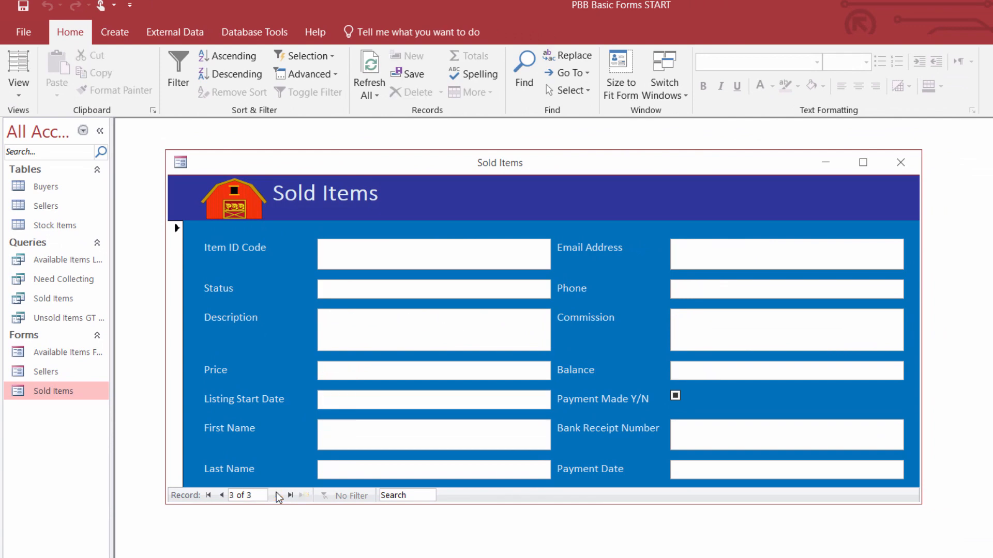
pyautogui.click(222, 496)
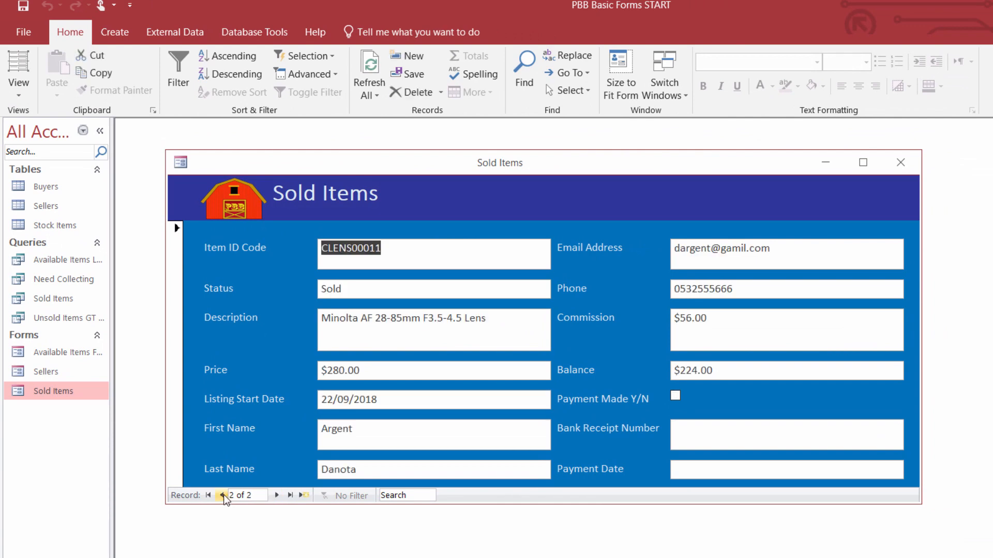
pyautogui.click(222, 496)
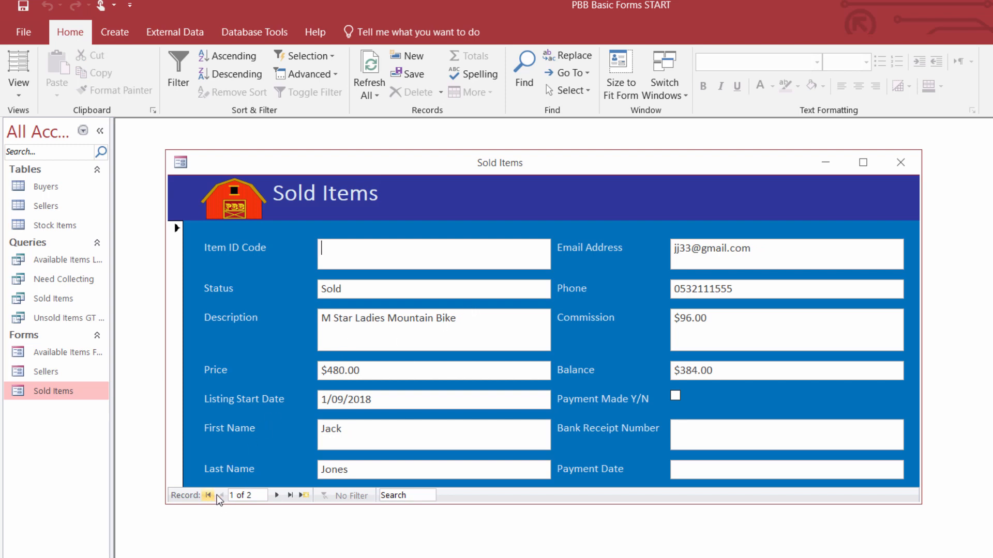
pyautogui.click(275, 495)
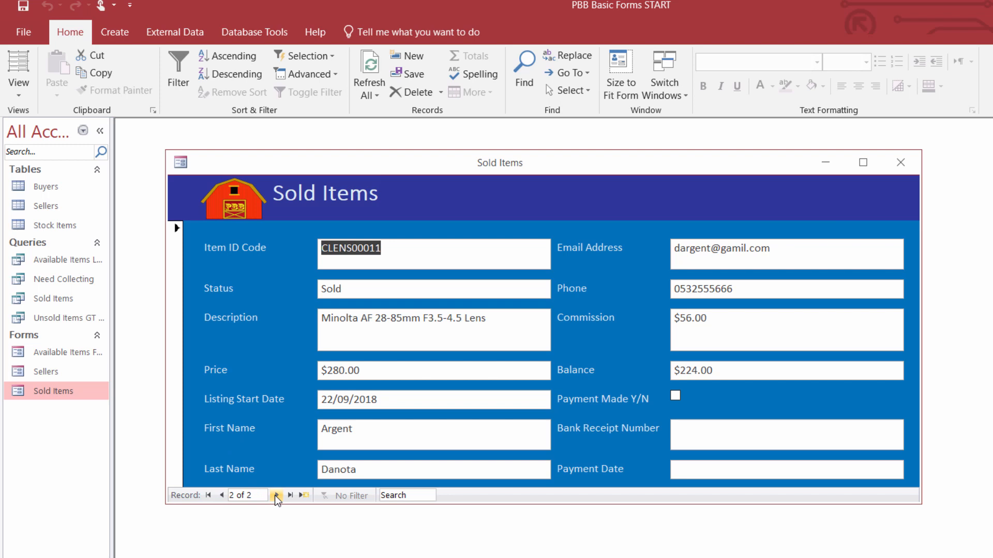
pyautogui.click(223, 495)
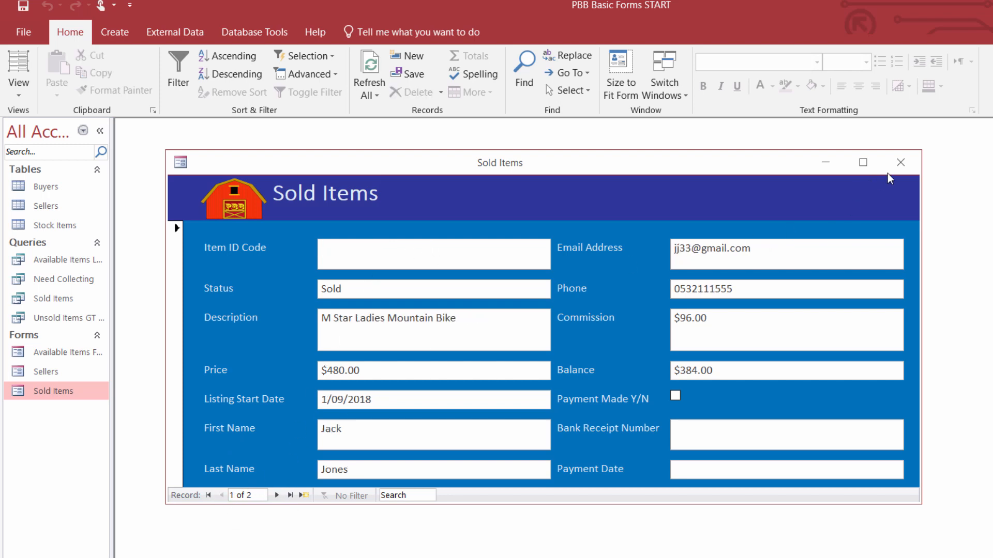
pyautogui.click(901, 164)
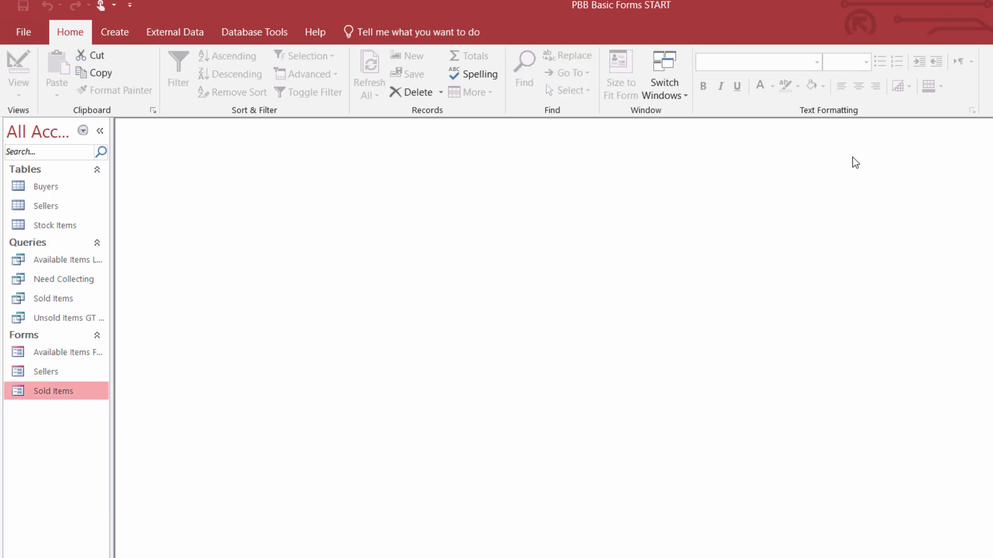
# In the Stock Items table, enter MLBIK00022 as the M Star Ladies Mountain Bike's Item ID Code, then save and close the table
pyautogui.doubleClick(72, 222)
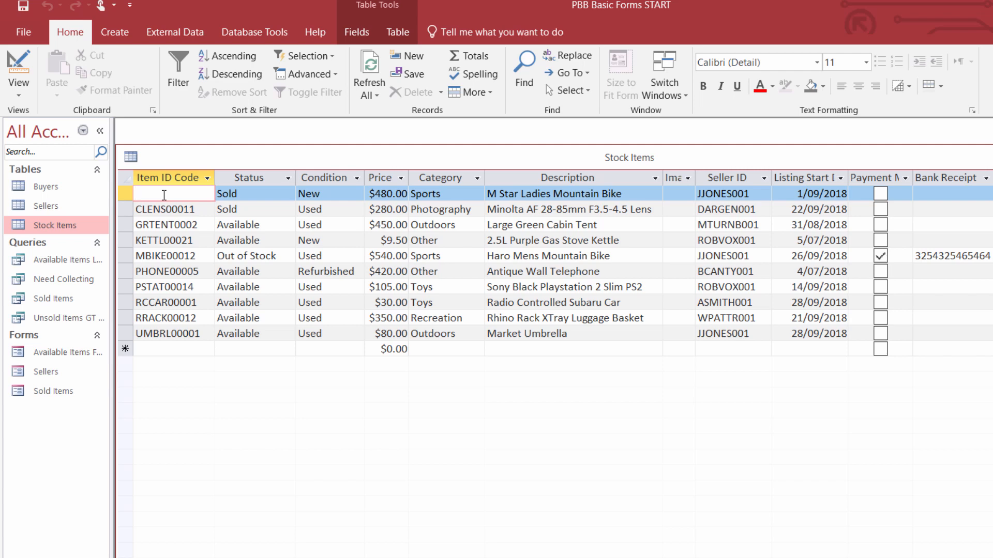
pyautogui.write('MLBIK00022')
pyautogui.click(26, 10)
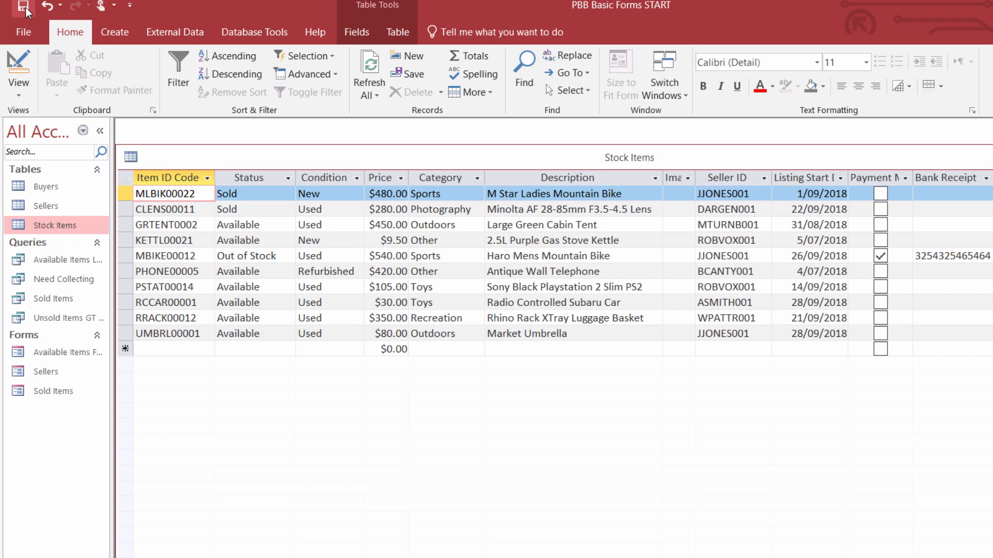
pyautogui.hotkey('ctrl', 'w')
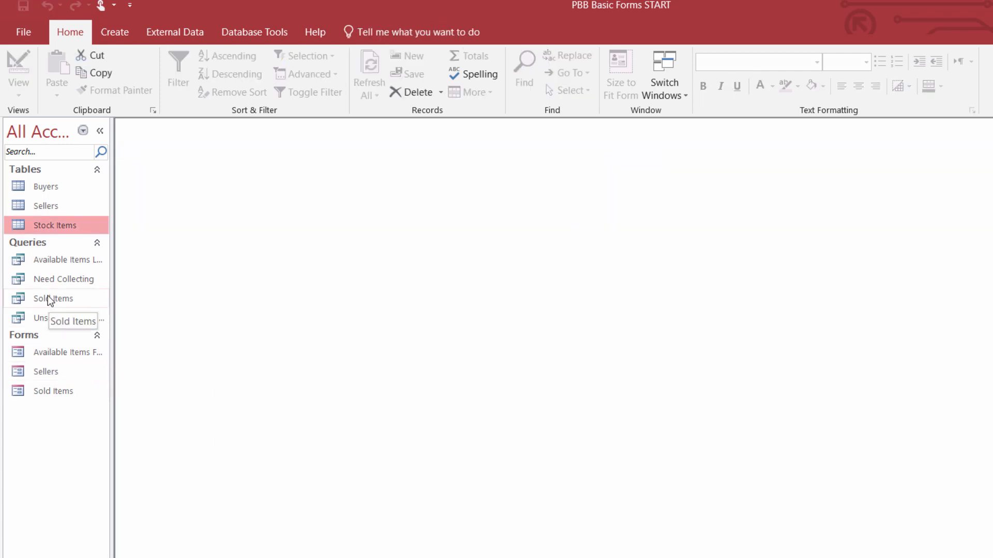
# Open the Sold Items query to check the M Star Ladies Mountain Bike's item code, then close it
pyautogui.click(48, 298)
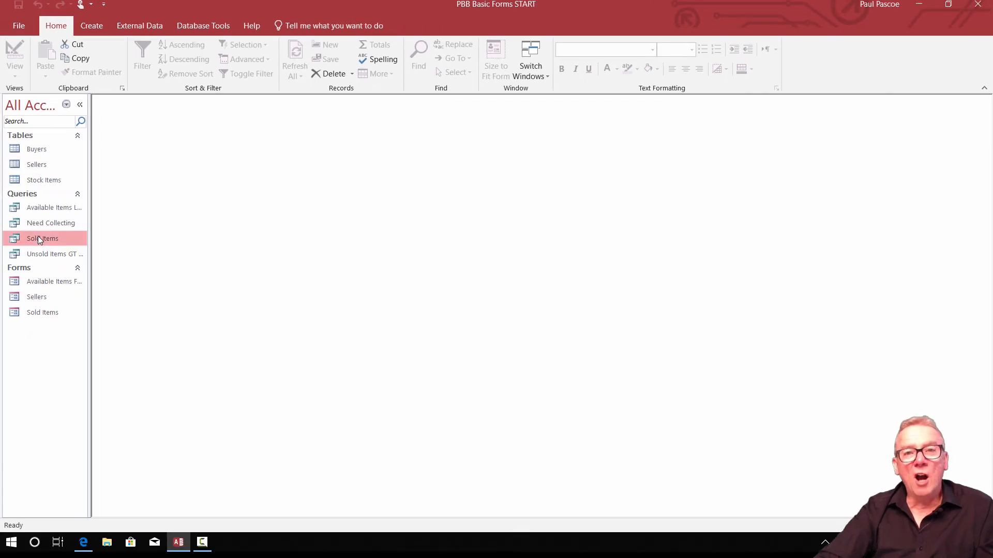
pyautogui.doubleClick(38, 238)
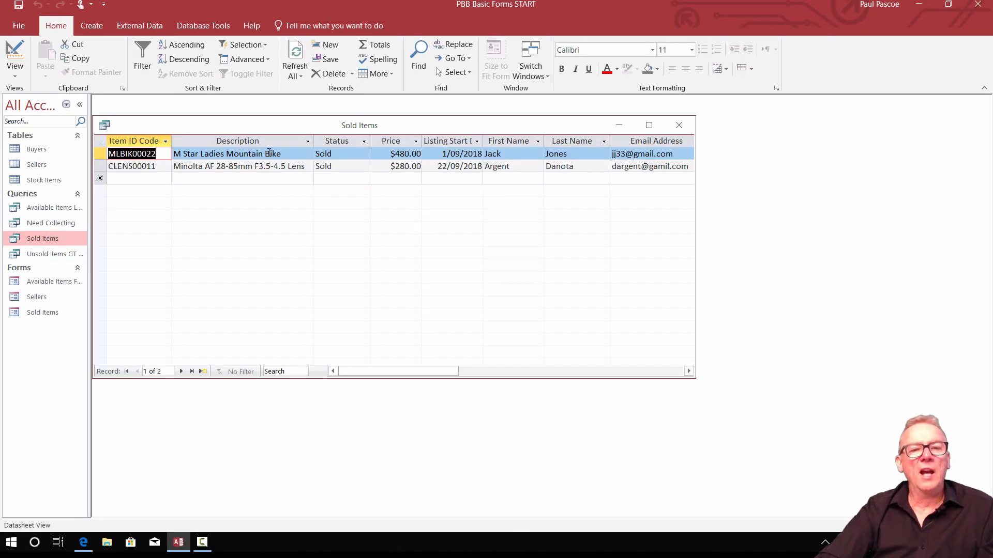
pyautogui.click(679, 125)
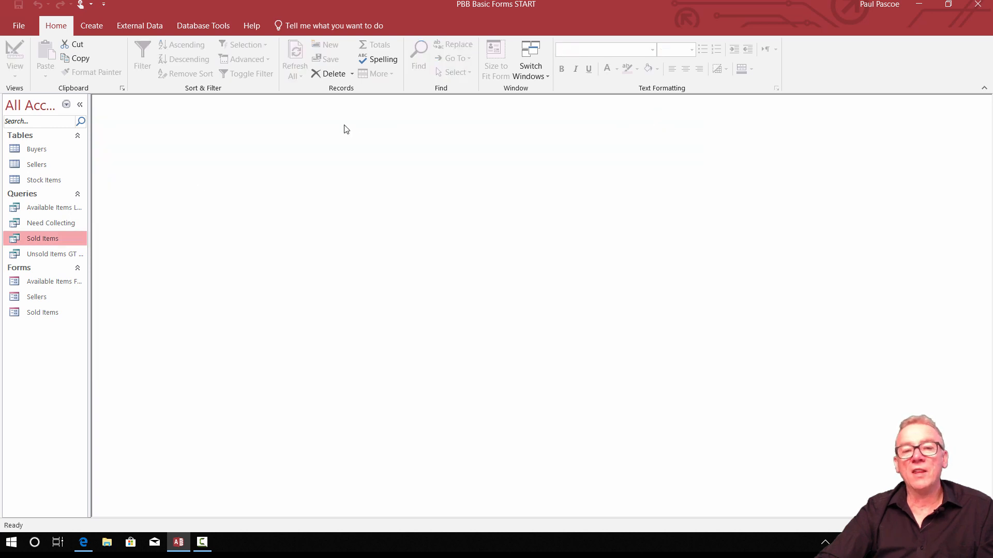
# Review the Sold Items form's records and its available views, then close the form
pyautogui.doubleClick(42, 312)
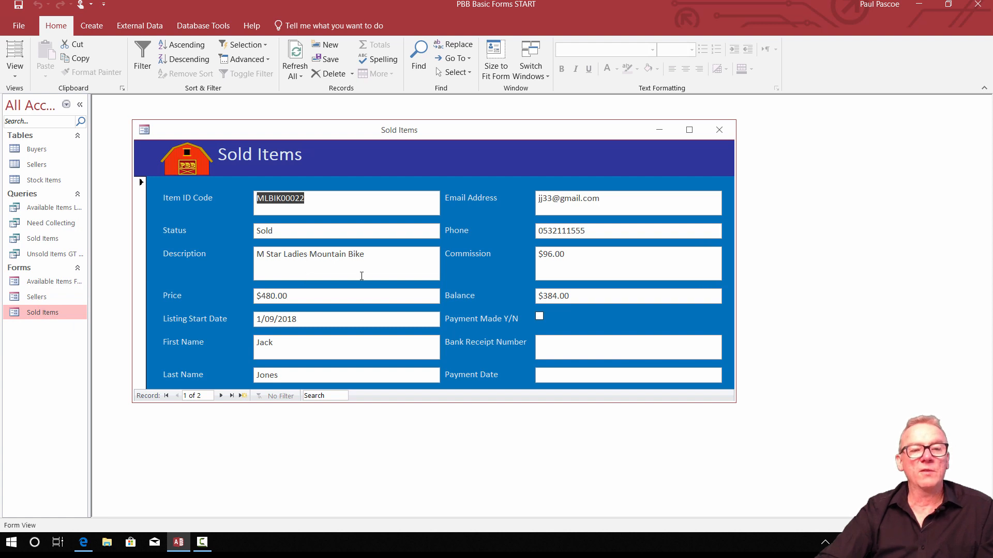
pyautogui.click(221, 396)
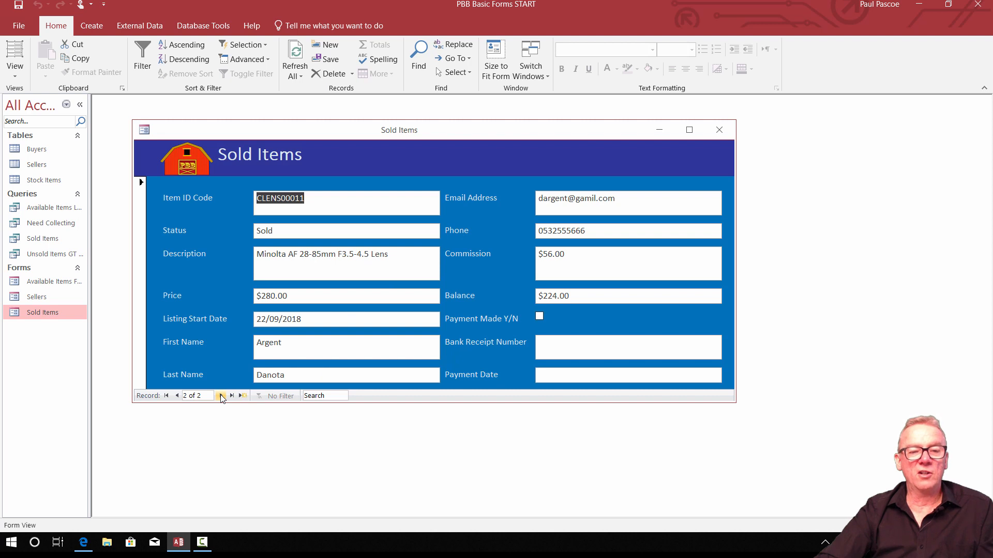
pyautogui.click(221, 396)
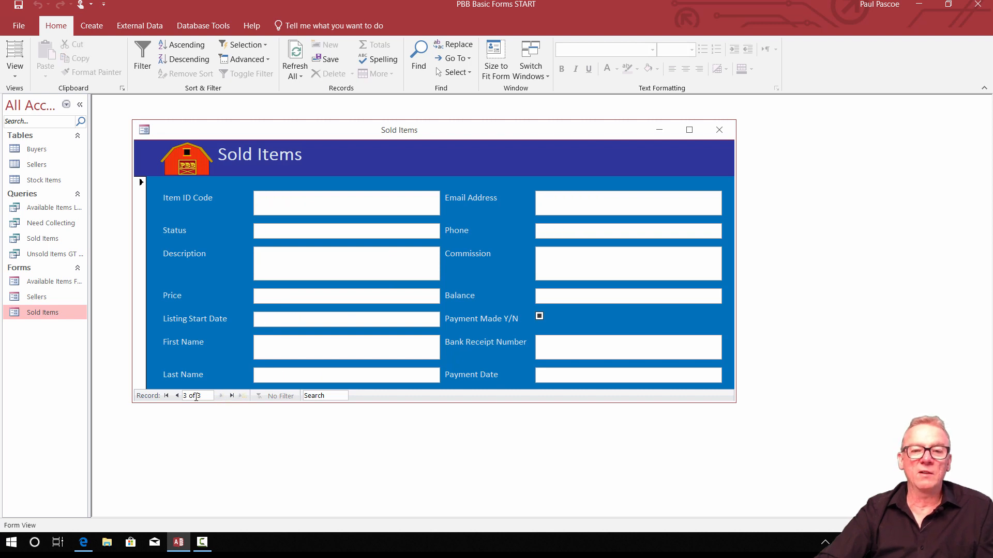
pyautogui.click(177, 396)
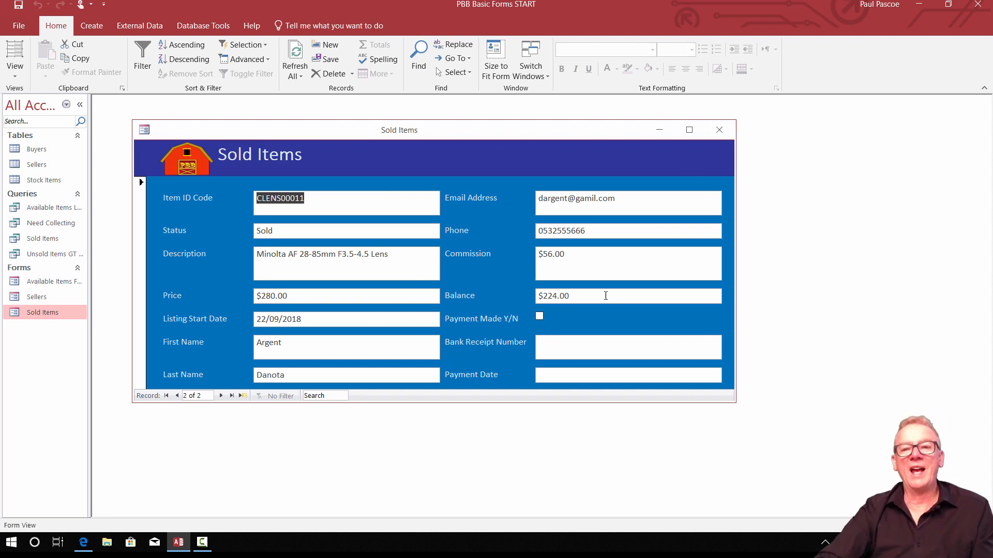
pyautogui.click(566, 343)
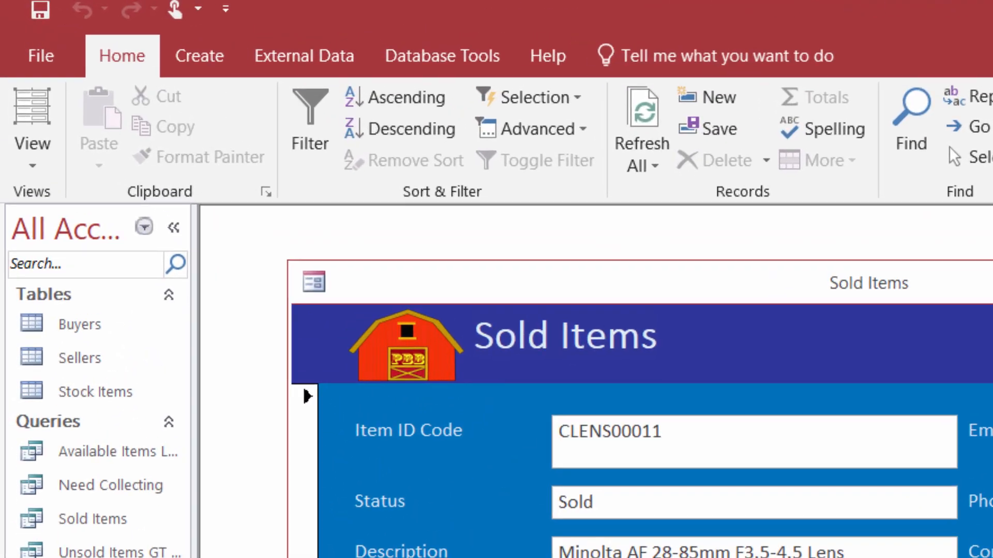
pyautogui.click(40, 163)
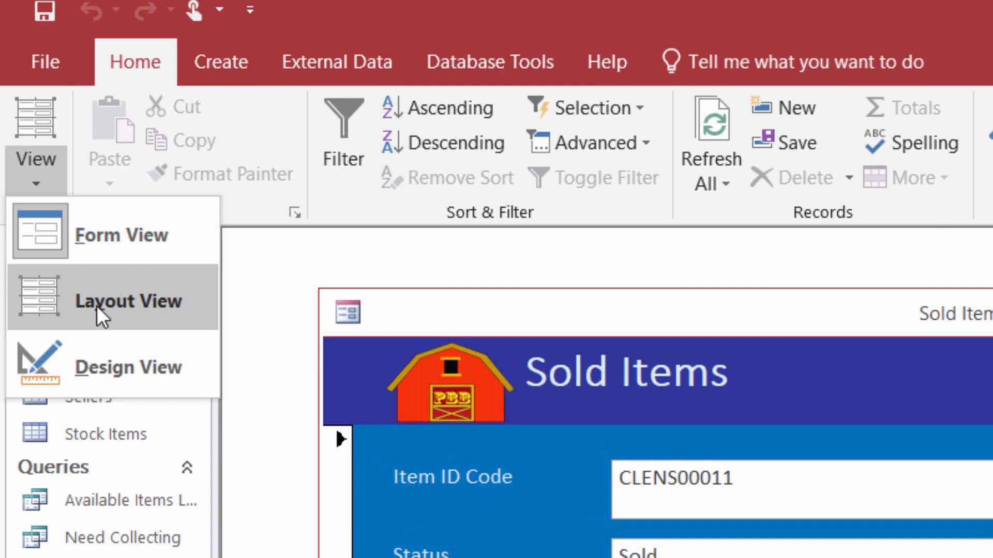
pyautogui.click(91, 245)
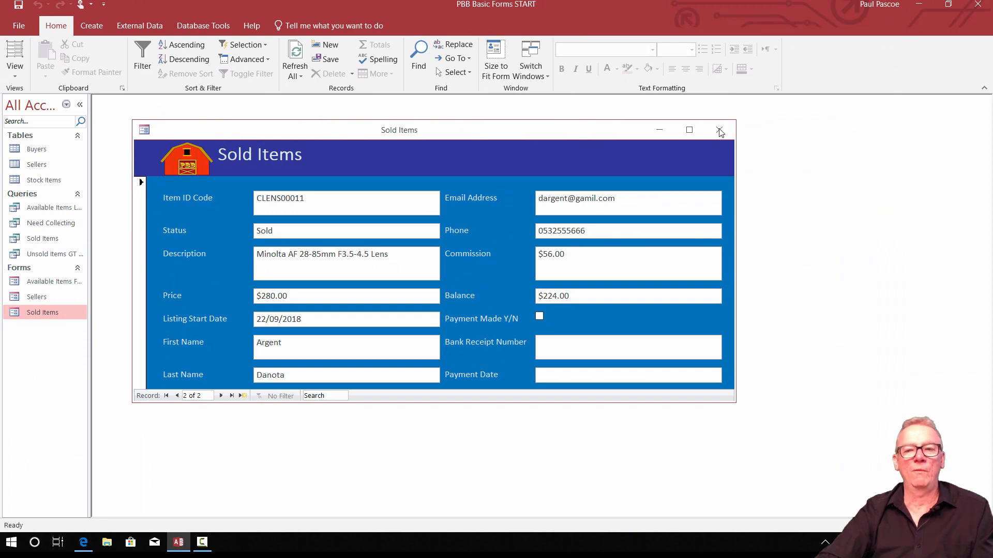
pyautogui.click(719, 131)
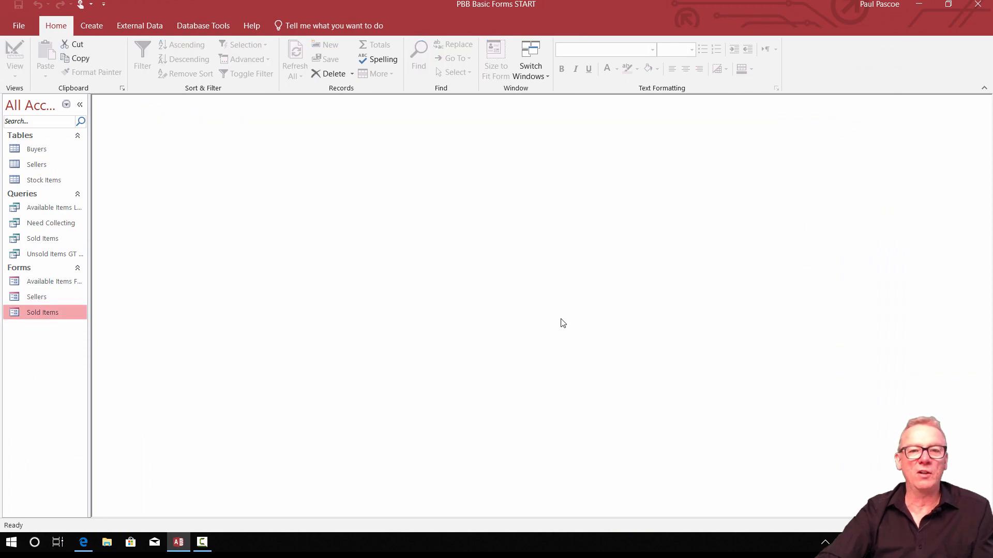
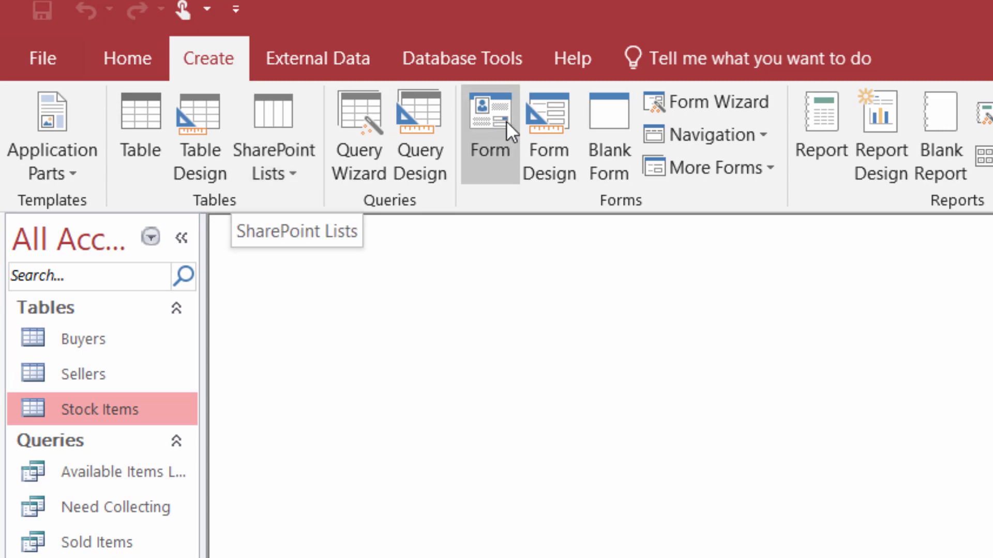
# Create a form from the Stock Items table and widen its window to the right
pyautogui.click(493, 129)
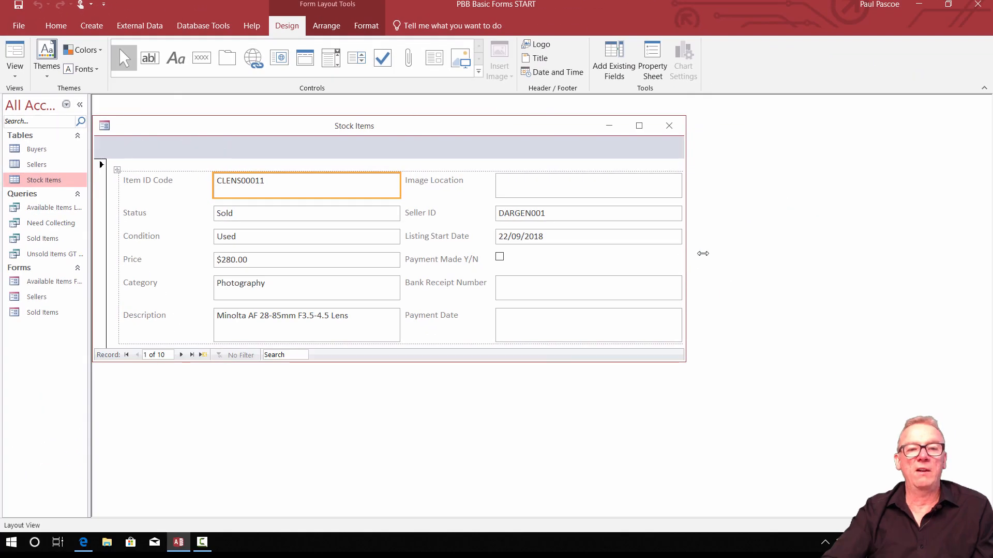
pyautogui.moveTo(687, 256); pyautogui.dragTo(772, 251)
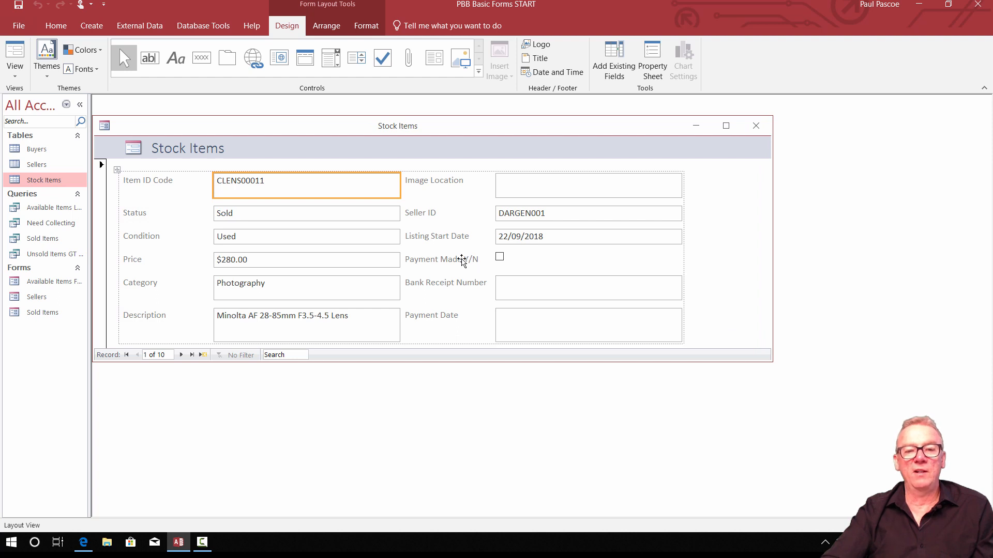
# Delete the Image Location, Payment Made Y/N, Bank Receipt Number and Payment Date labels and fields from the Stock Items form
pyautogui.click(454, 185)
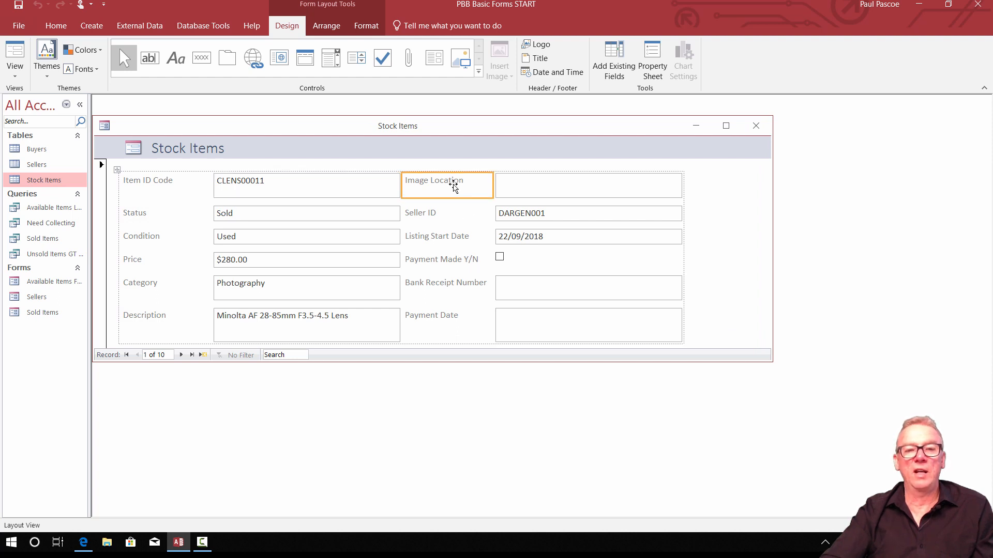
pyautogui.keyDown('shift'); pyautogui.click(515, 185); pyautogui.keyUp('shift')
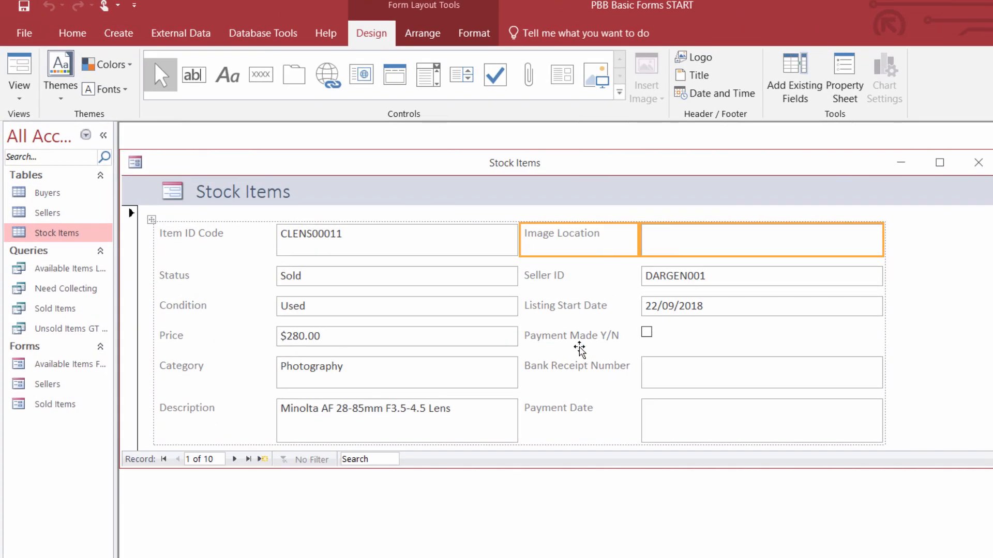
pyautogui.keyDown('shift'); pyautogui.click(567, 339); pyautogui.keyUp('shift')
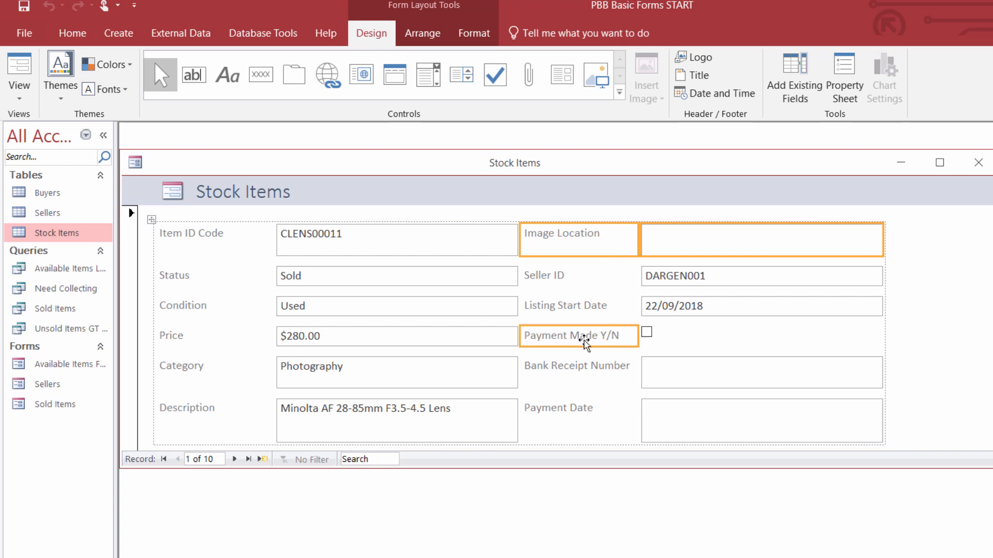
pyautogui.keyDown('shift'); pyautogui.click(647, 334); pyautogui.keyUp('shift')
pyautogui.keyDown('shift'); pyautogui.click(598, 369); pyautogui.keyUp('shift')
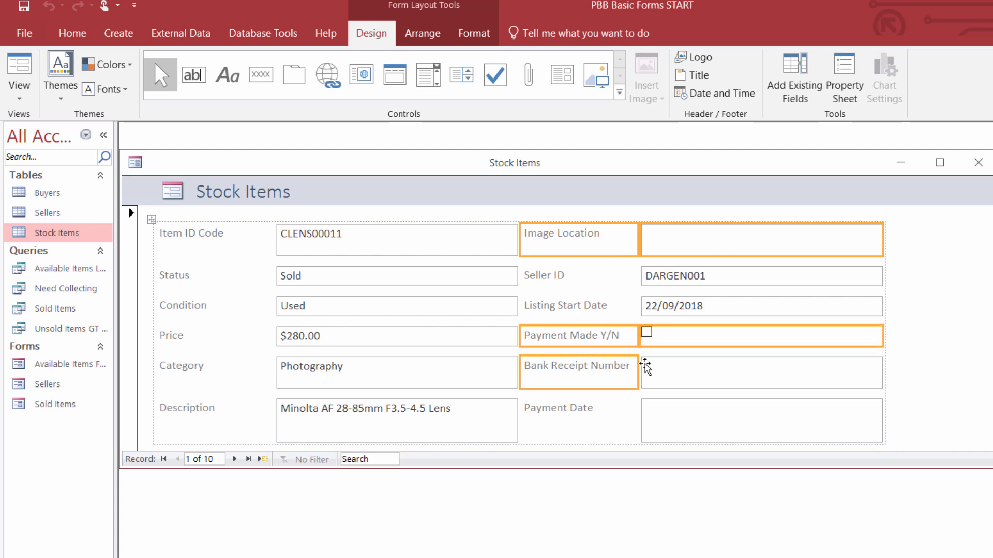
pyautogui.keyDown('shift'); pyautogui.click(678, 370); pyautogui.keyUp('shift')
pyautogui.keyDown('shift'); pyautogui.click(588, 412); pyautogui.keyUp('shift')
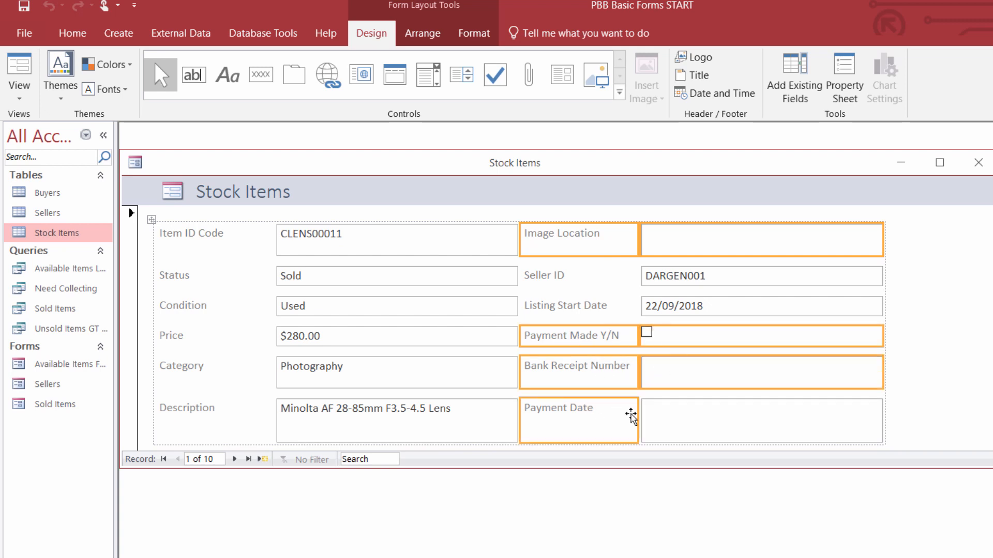
pyautogui.keyDown('shift'); pyautogui.click(671, 420); pyautogui.keyUp('shift')
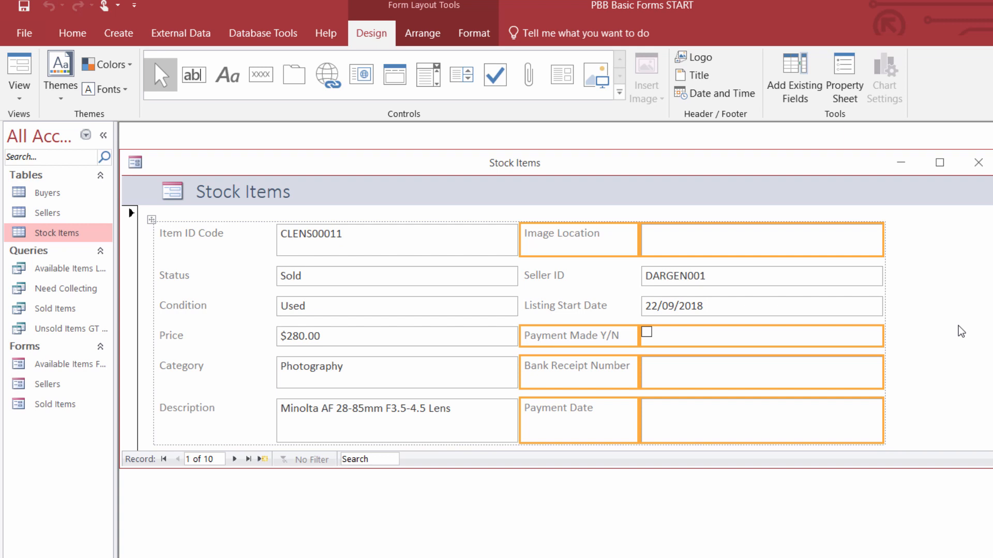
pyautogui.press('Delete')
pyautogui.click(707, 387)
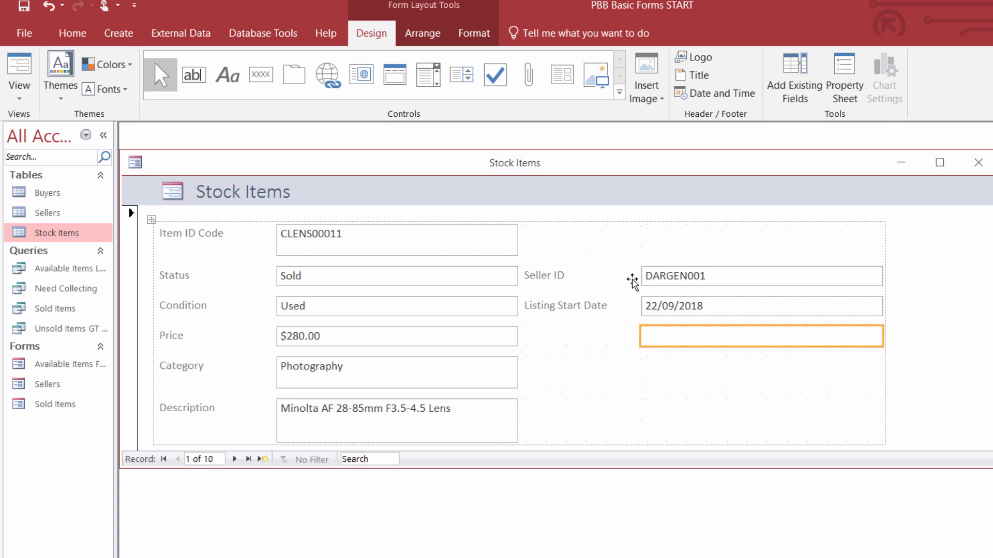
pyautogui.click(589, 245)
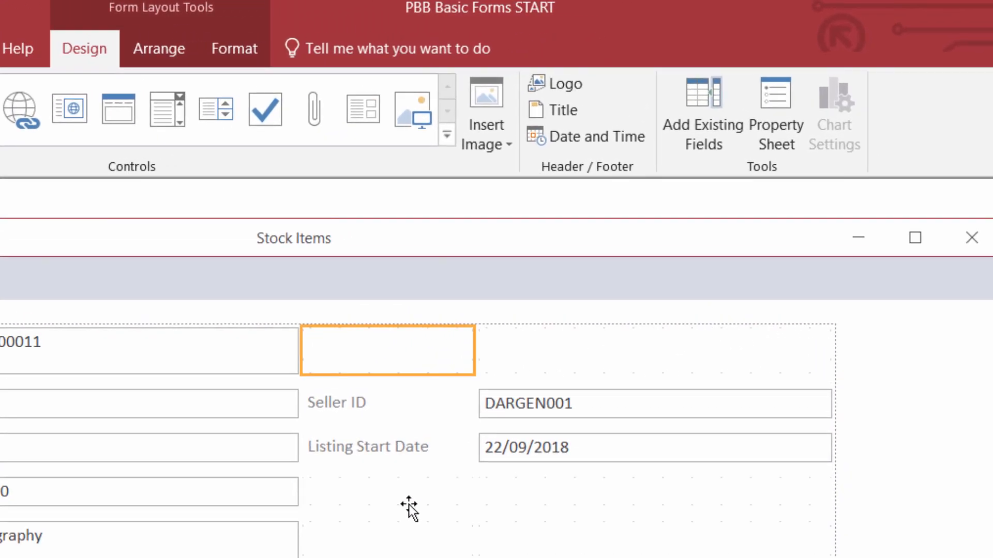
pyautogui.click(408, 505)
pyautogui.click(533, 524)
pyautogui.click(629, 492)
pyautogui.click(569, 542)
pyautogui.click(460, 555)
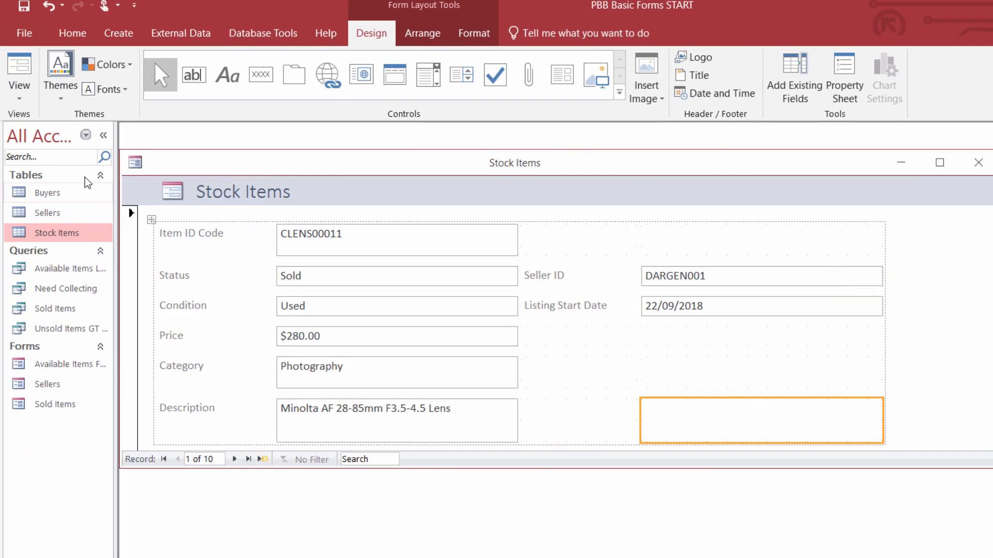
pyautogui.click(19, 96)
pyautogui.click(29, 126)
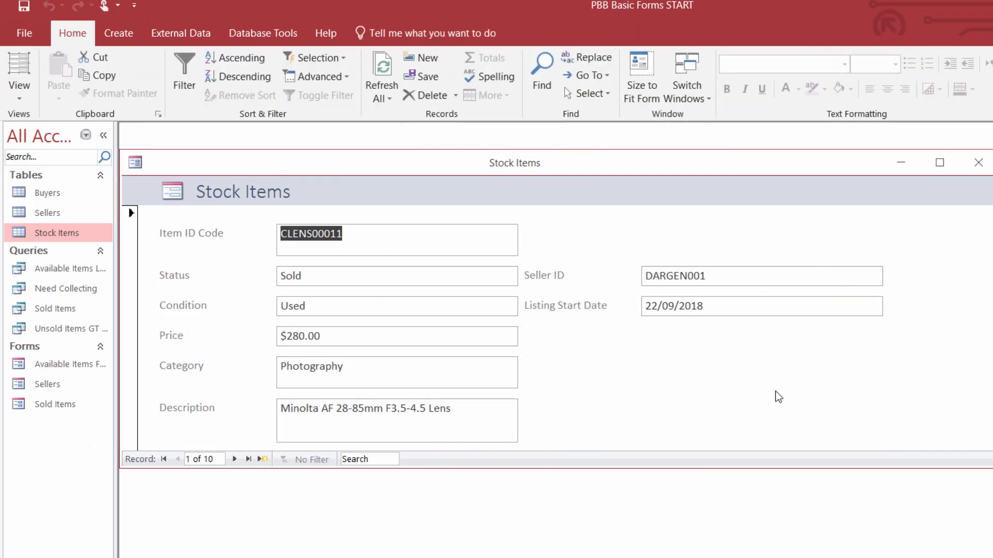
pyautogui.click(705, 279)
pyautogui.click(708, 304)
pyautogui.click(891, 304)
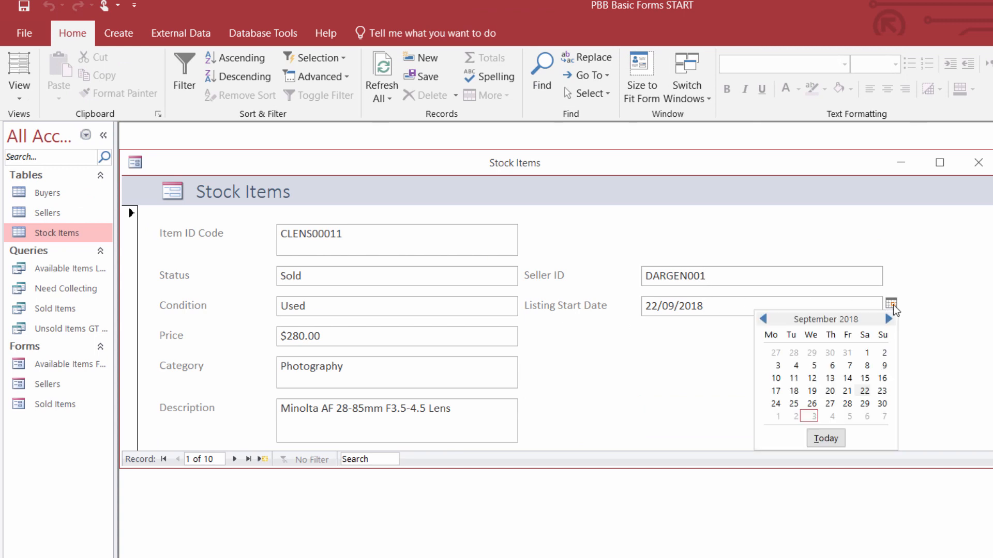
pyautogui.click(934, 286)
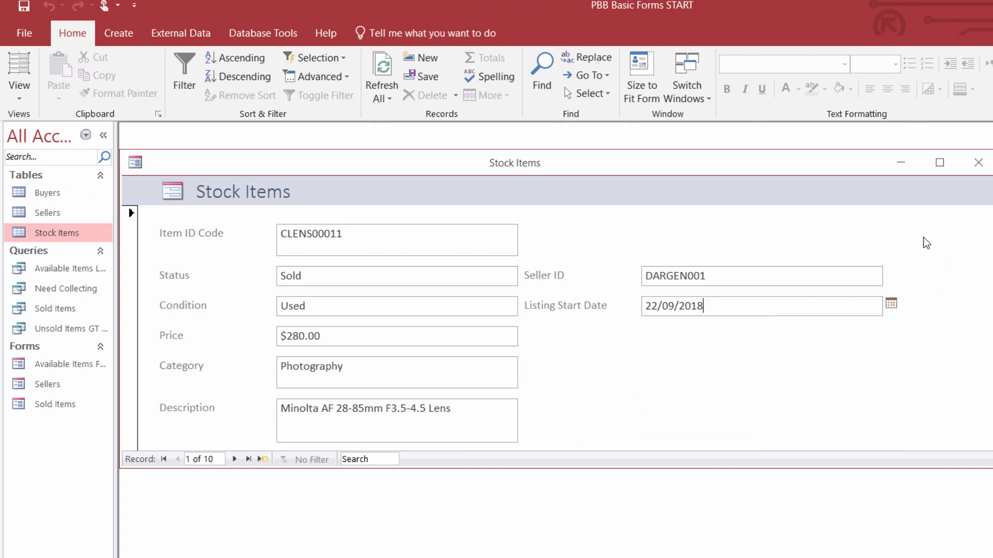
# Return the form to Layout View and show the existing fields of all tables, expanding the related Sellers table
pyautogui.click(19, 92)
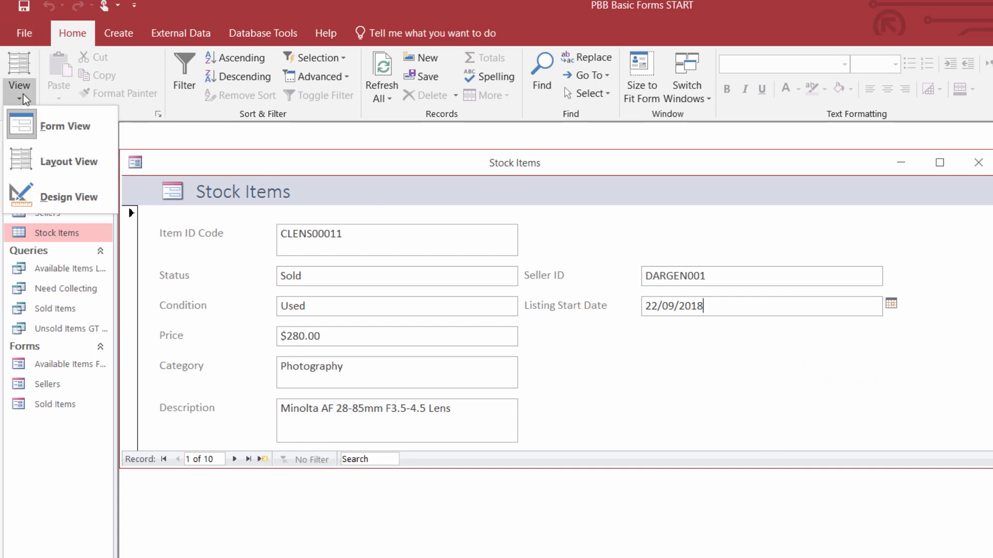
pyautogui.click(44, 155)
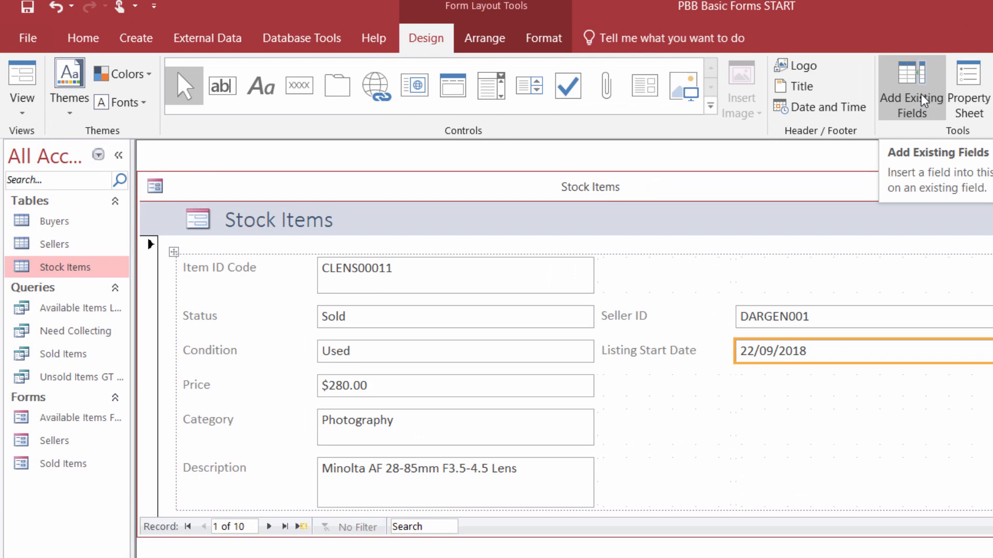
pyautogui.click(924, 101)
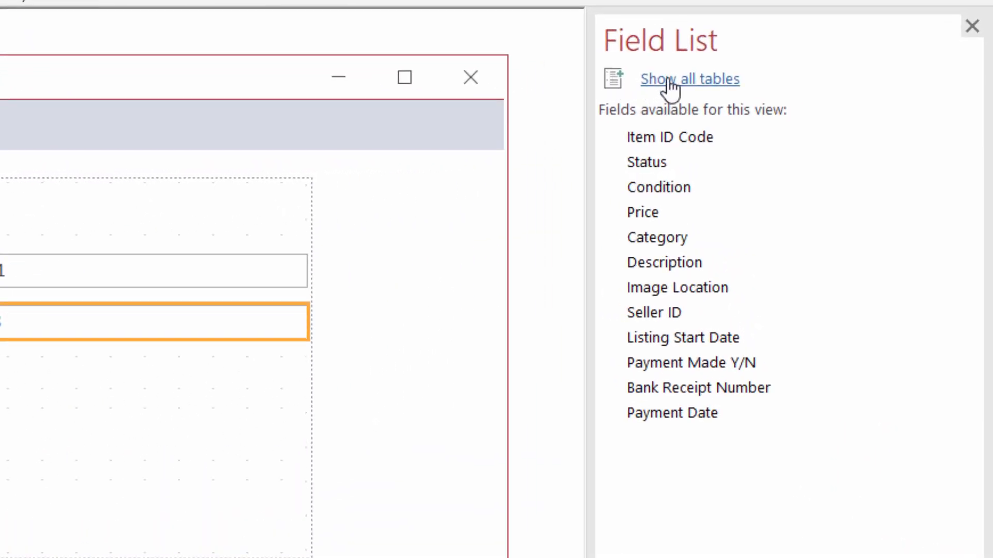
pyautogui.click(669, 80)
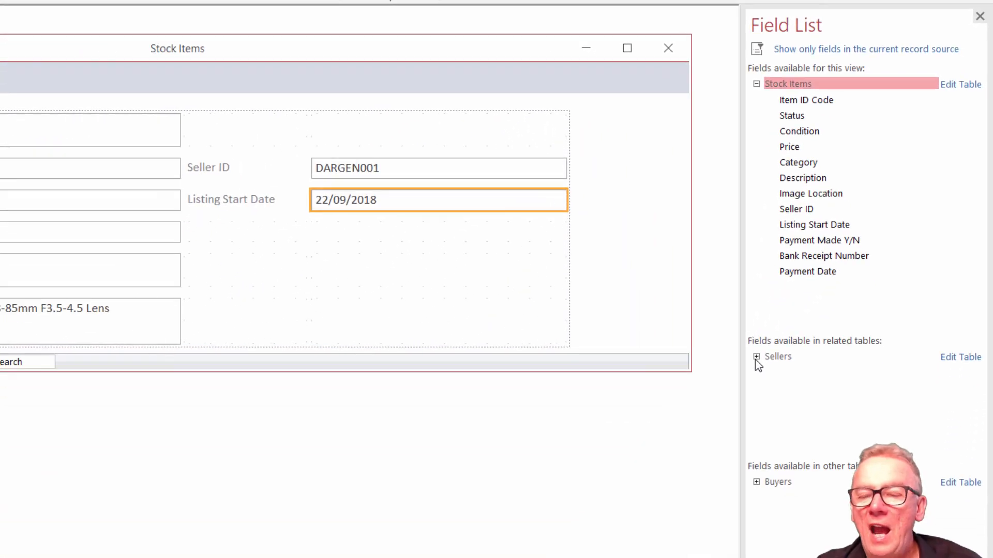
pyautogui.click(755, 357)
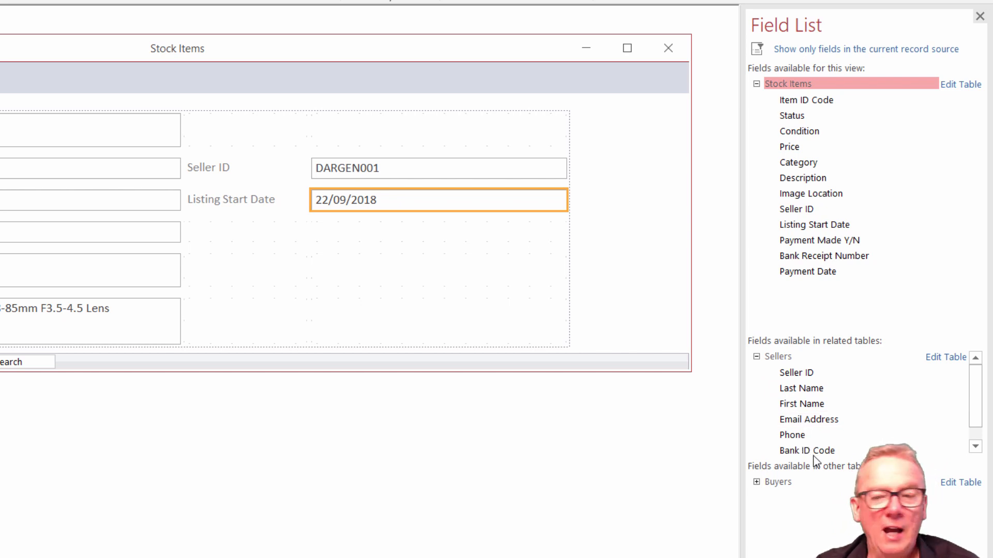
pyautogui.moveTo(976, 418)
pyautogui.mouseDown()
pyautogui.moveTo(979, 432)
pyautogui.moveTo(976, 396)
pyautogui.moveTo(977, 406)
pyautogui.mouseUp()
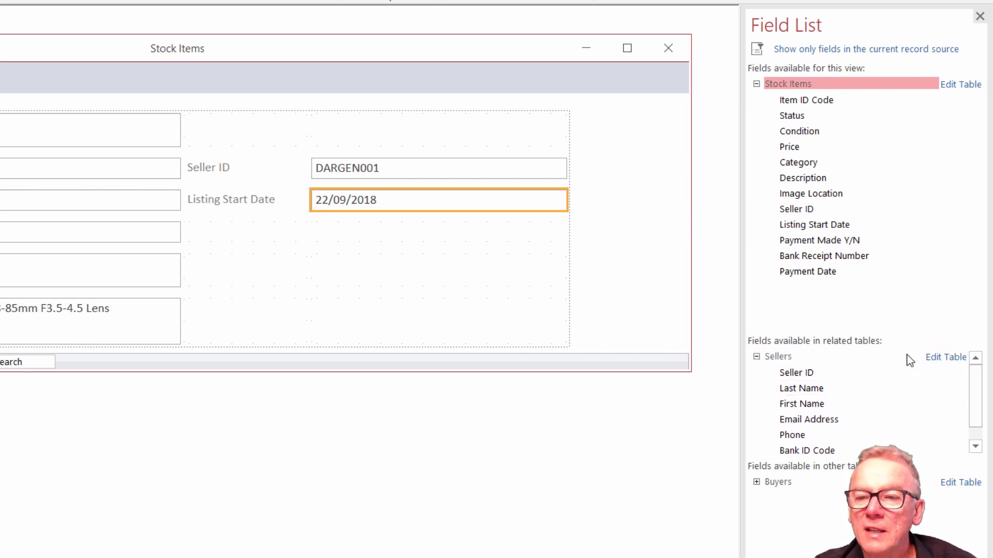
pyautogui.moveTo(979, 398); pyautogui.dragTo(981, 422)
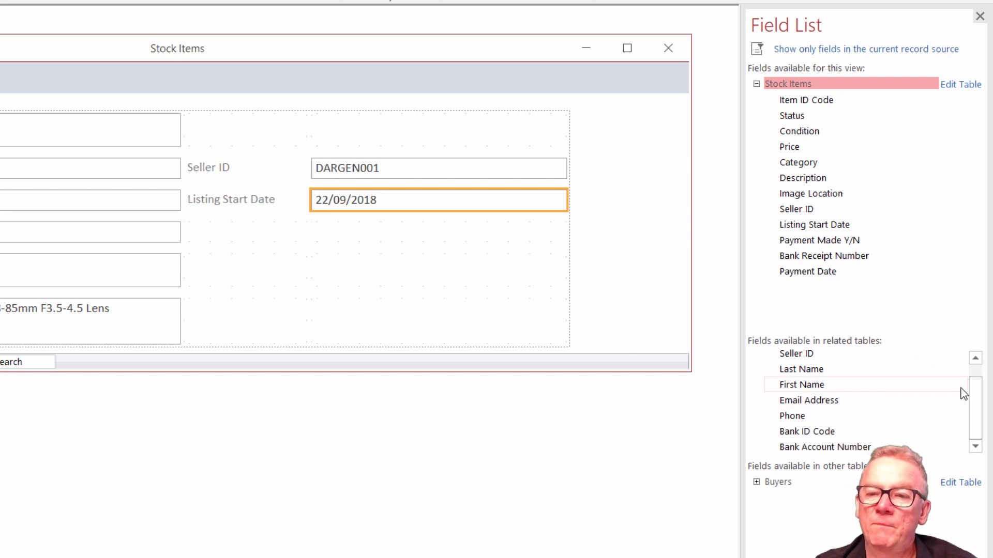
# Add the Sellers fields Last Name, First Name, Email Address, Phone, Bank ID Code and Bank Account Number to the form below Listing Start Date
pyautogui.doubleClick(808, 370)
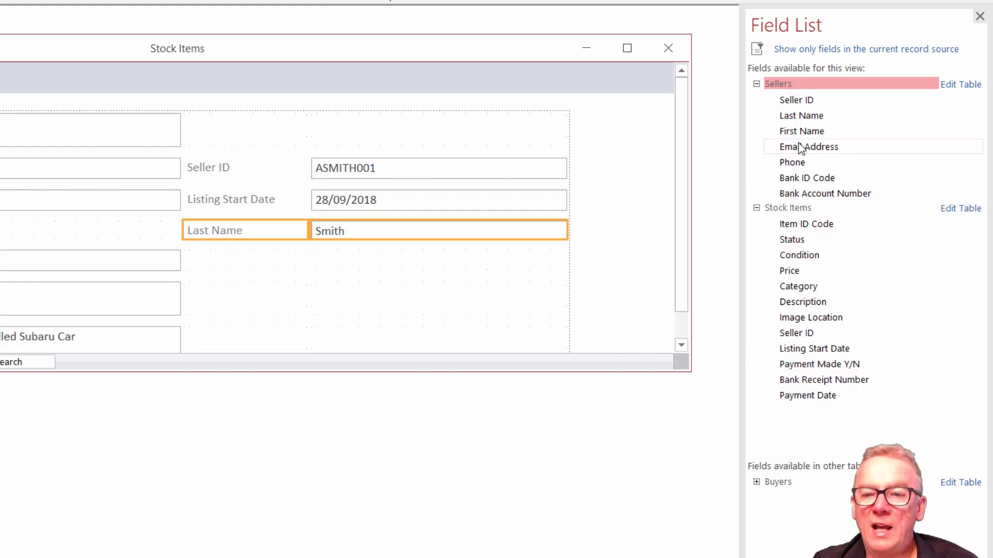
pyautogui.doubleClick(796, 132)
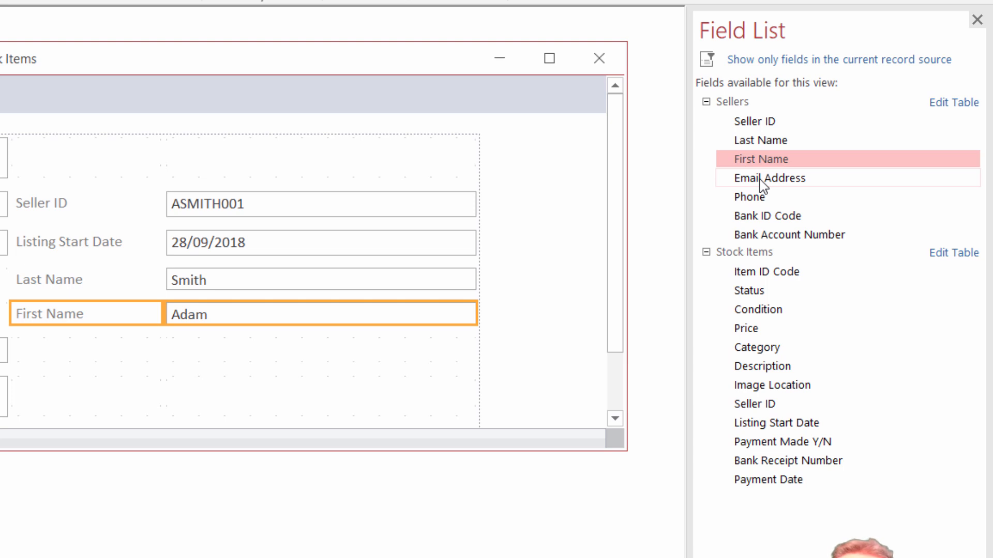
pyautogui.doubleClick(763, 180)
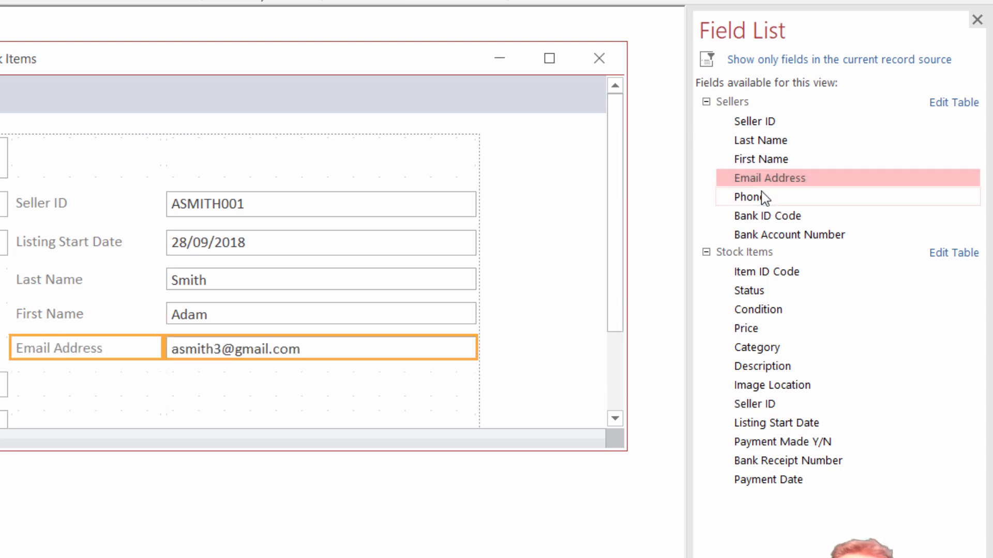
pyautogui.doubleClick(764, 198)
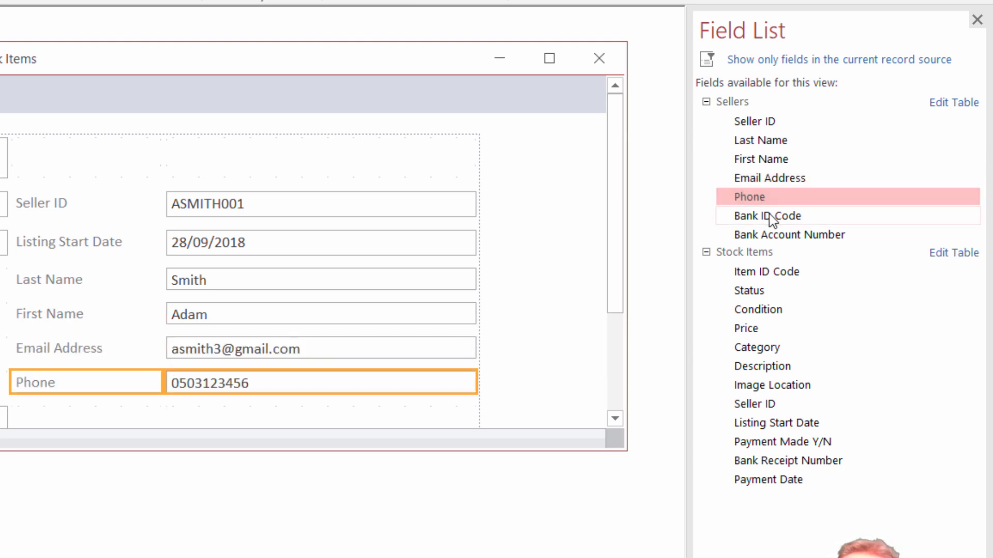
pyautogui.doubleClick(770, 216)
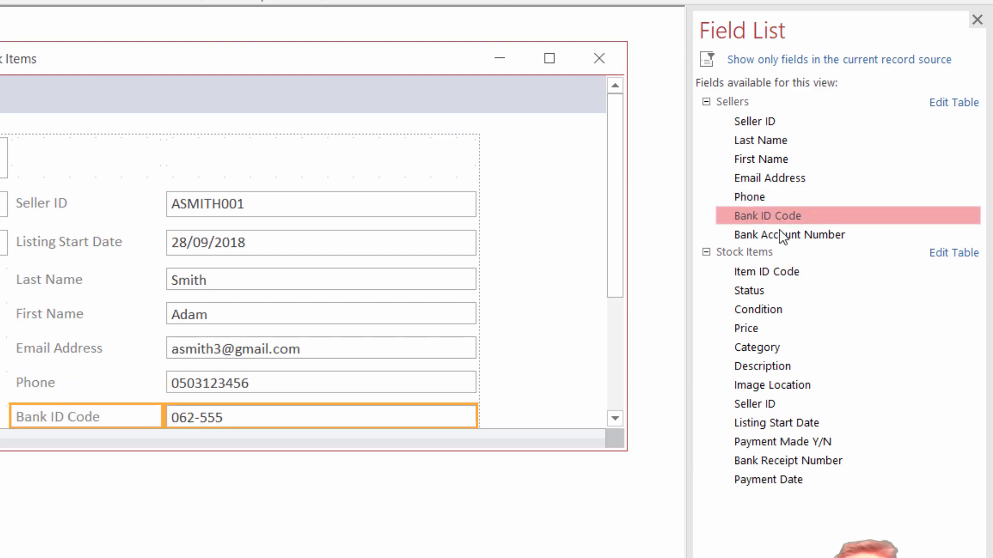
pyautogui.click(783, 237)
pyautogui.doubleClick(786, 237)
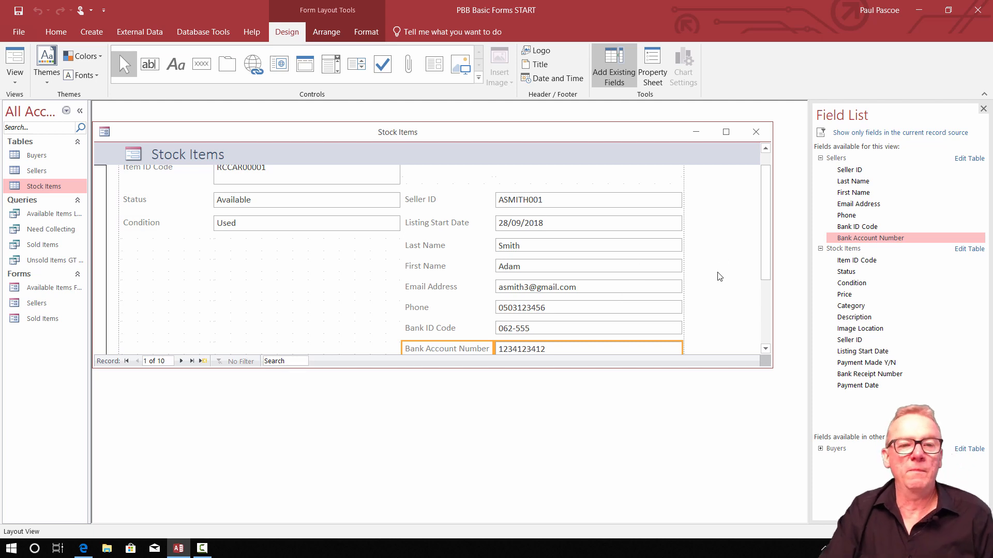
# Move the Listing Start Date label and its field into the empty cells directly below Condition
pyautogui.moveTo(764, 265); pyautogui.dragTo(765, 212)
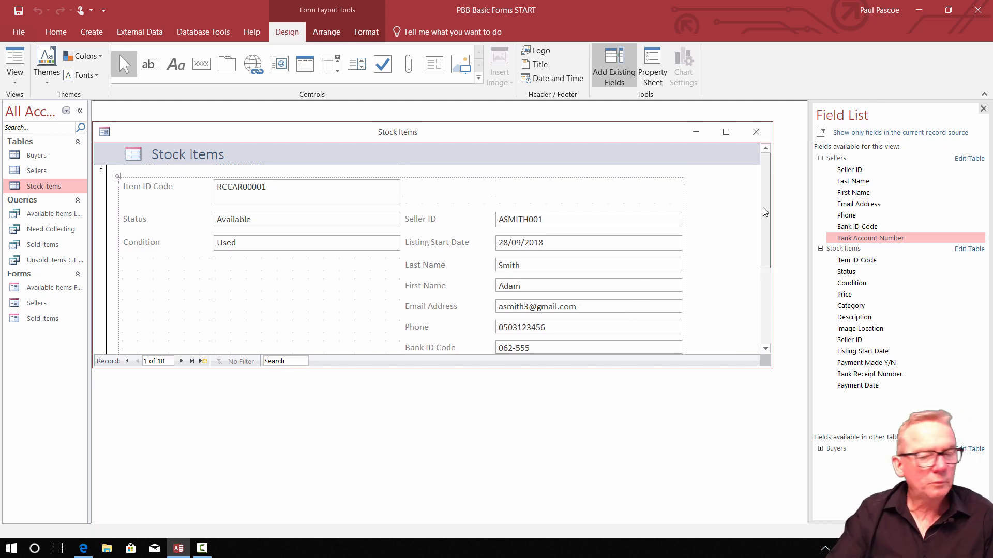
pyautogui.click(443, 248)
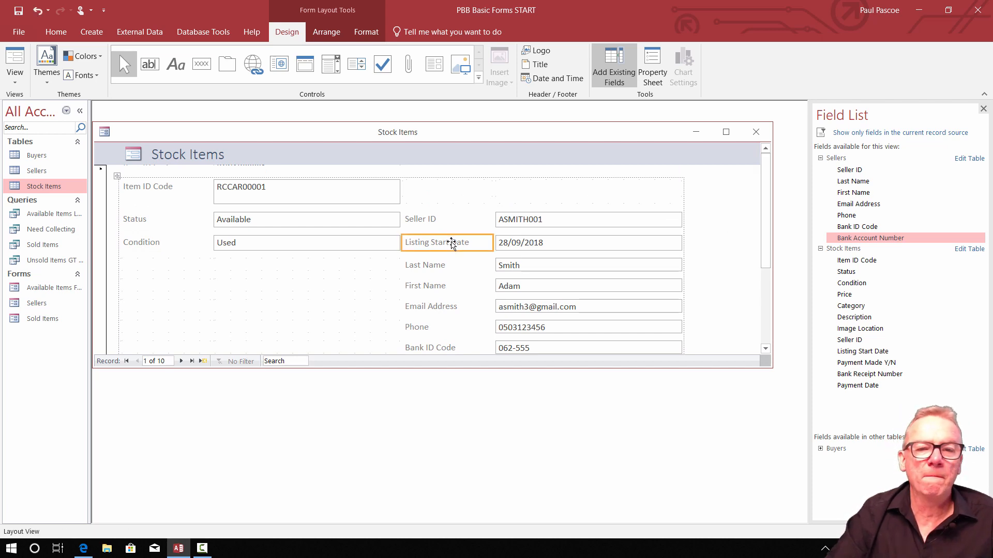
pyautogui.moveTo(449, 245); pyautogui.dragTo(176, 266)
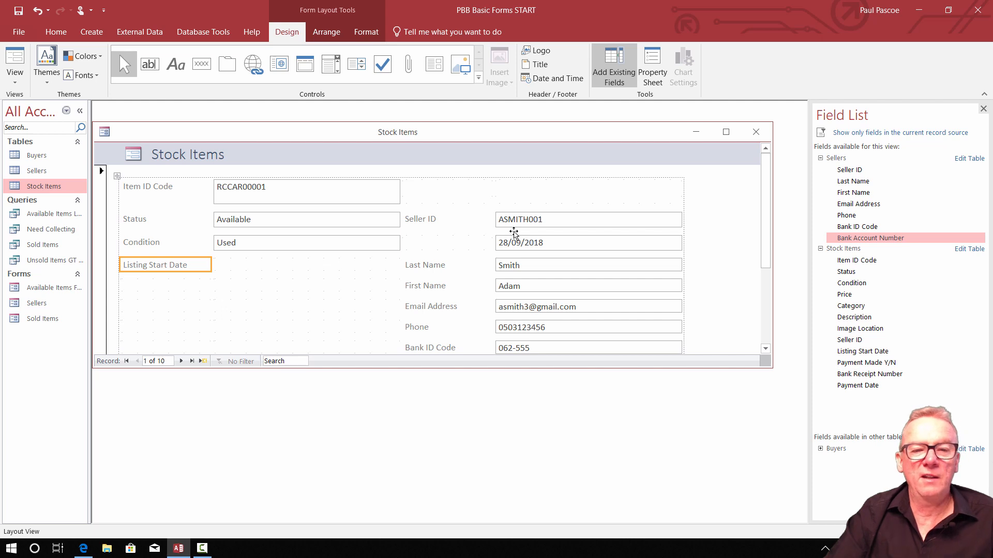
pyautogui.click(533, 243)
pyautogui.moveTo(544, 245); pyautogui.dragTo(292, 274)
pyautogui.click(424, 220)
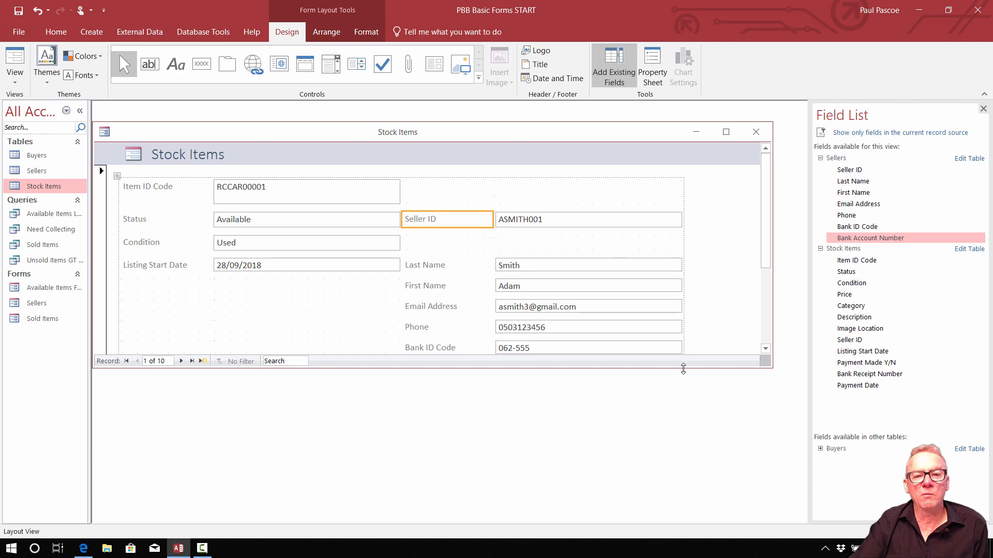
# Extend the form window downward and move the Price and Category labels and fields up, stacked directly below Listing Start Date
pyautogui.moveTo(682, 367); pyautogui.dragTo(699, 517)
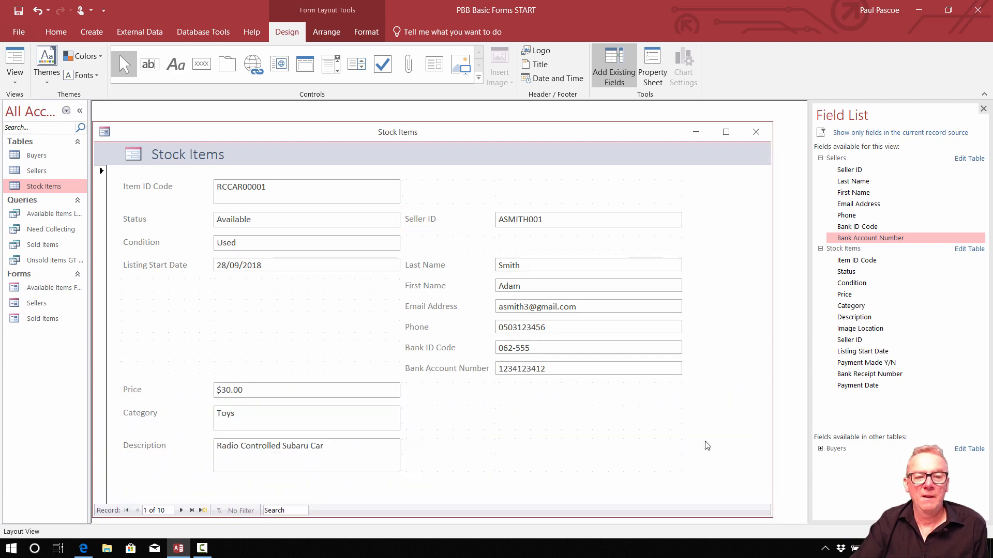
pyautogui.click(138, 391)
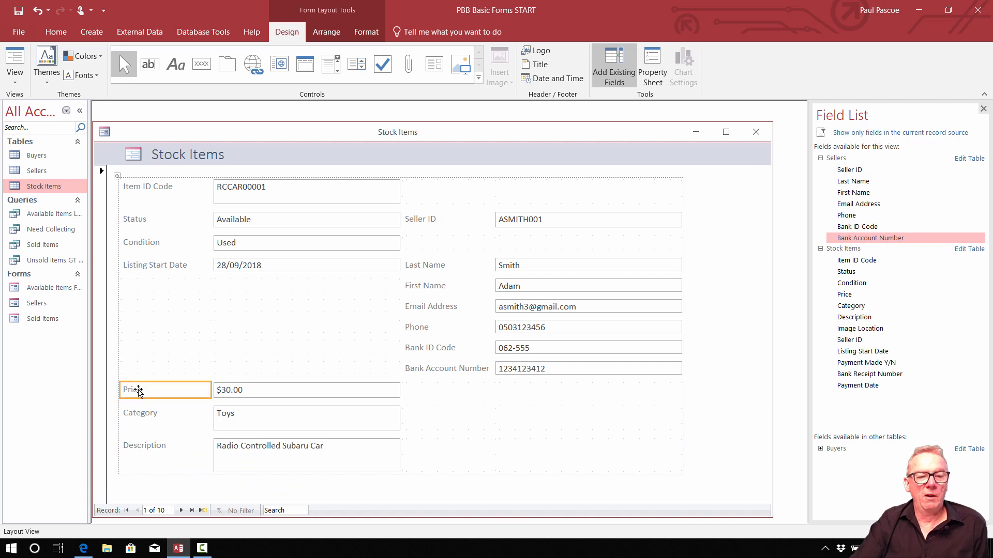
pyautogui.moveTo(138, 391); pyautogui.dragTo(142, 287)
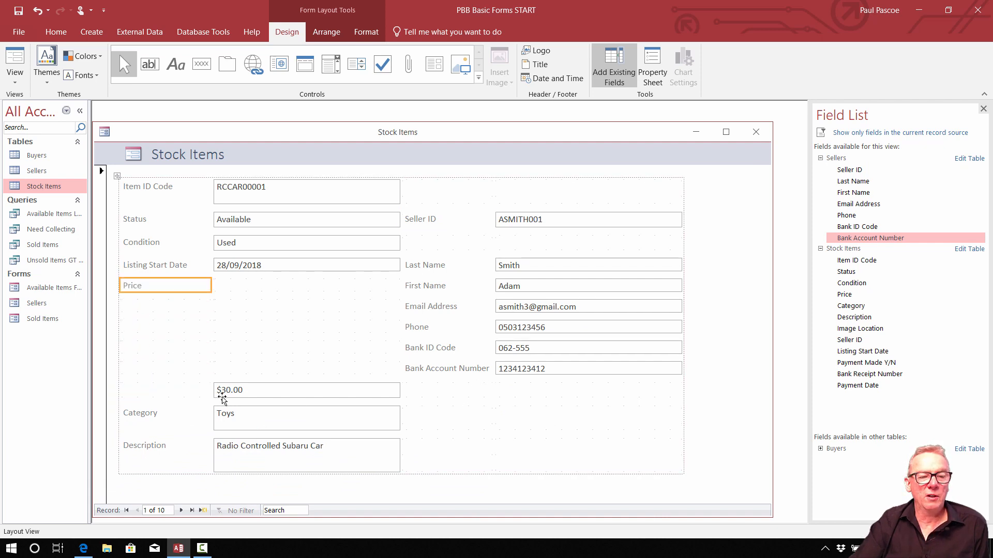
pyautogui.moveTo(252, 394); pyautogui.dragTo(250, 290)
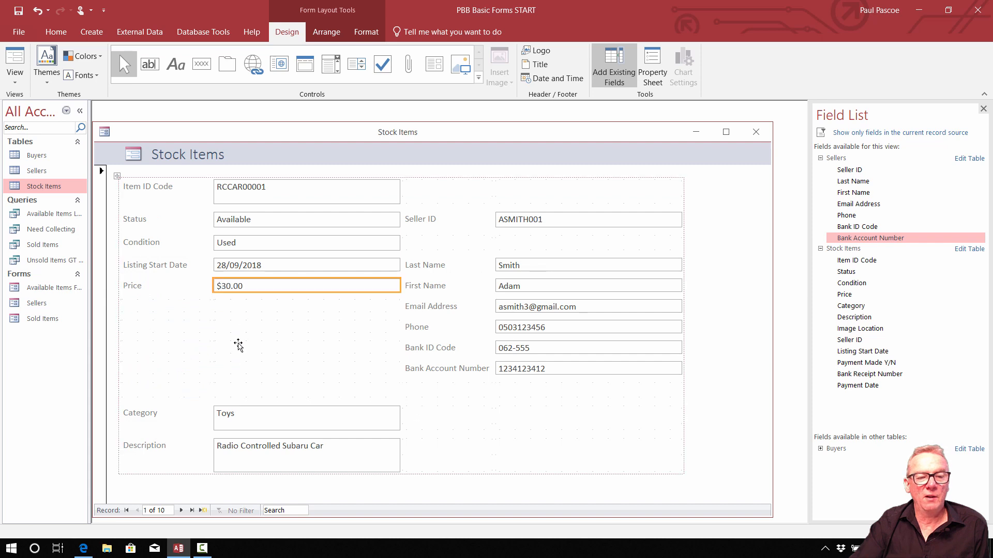
pyautogui.moveTo(156, 414); pyautogui.dragTo(151, 316)
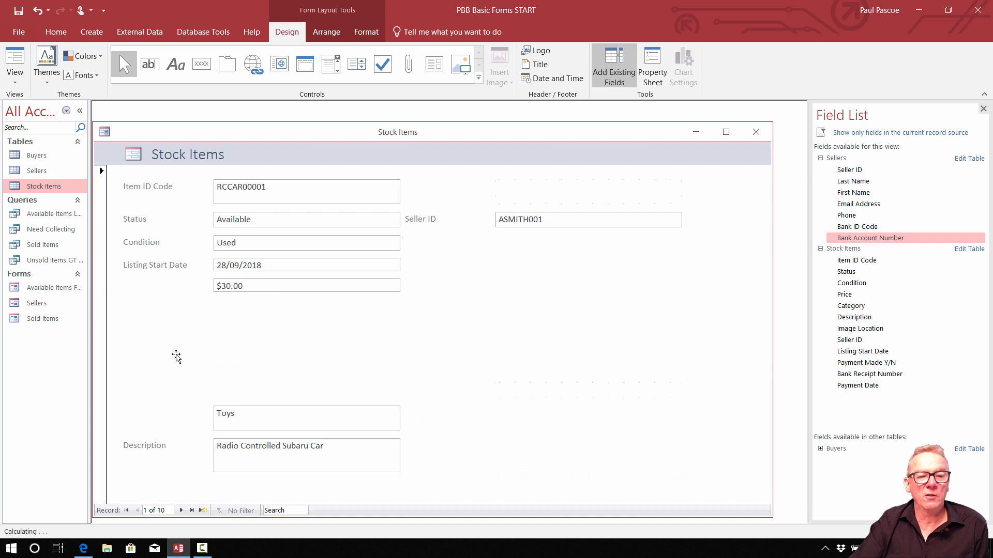
pyautogui.moveTo(253, 430); pyautogui.dragTo(252, 314)
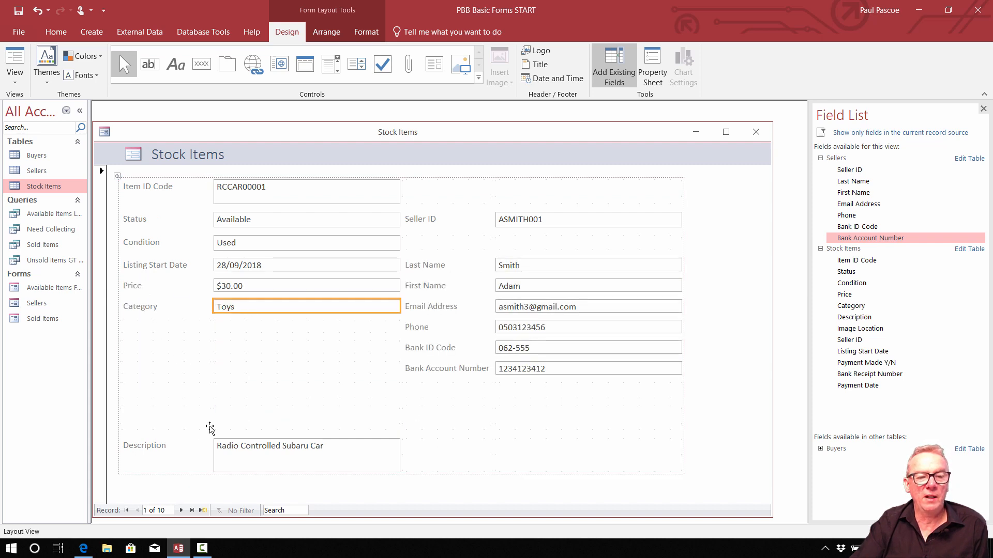
# Move the Description label and field directly below Category, and the Last Name and First Name labels and fields up beneath Seller ID
pyautogui.moveTo(150, 445); pyautogui.dragTo(151, 327)
pyautogui.moveTo(271, 449); pyautogui.dragTo(274, 331)
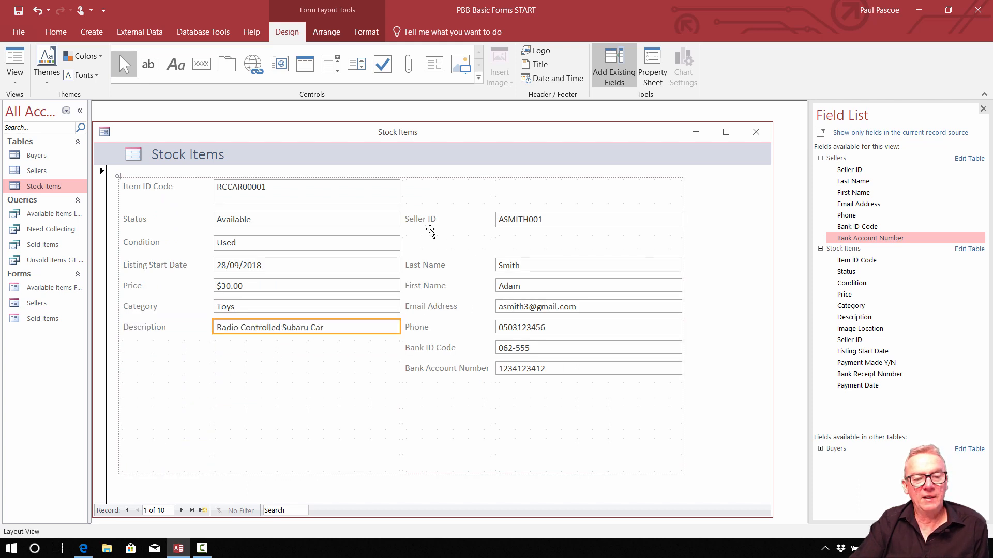
pyautogui.moveTo(424, 263); pyautogui.dragTo(428, 249)
pyautogui.moveTo(511, 268); pyautogui.dragTo(511, 244)
pyautogui.moveTo(431, 289); pyautogui.dragTo(430, 267)
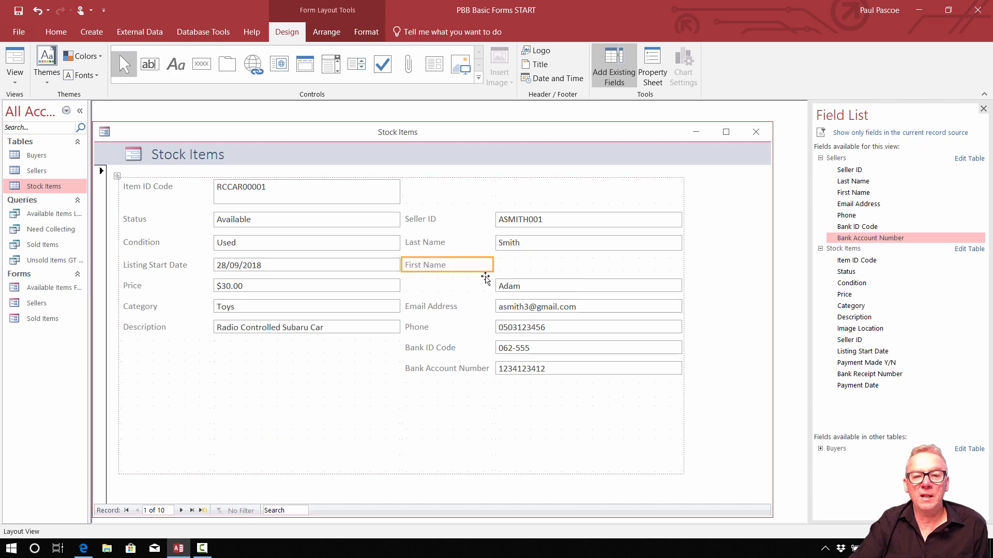
pyautogui.moveTo(509, 287); pyautogui.dragTo(509, 266)
# Move the Email Address and Phone labels and fields up below First Name, and the Seller ID label up level with Item ID Code
pyautogui.moveTo(437, 309); pyautogui.dragTo(436, 286)
pyautogui.moveTo(537, 306); pyautogui.dragTo(535, 286)
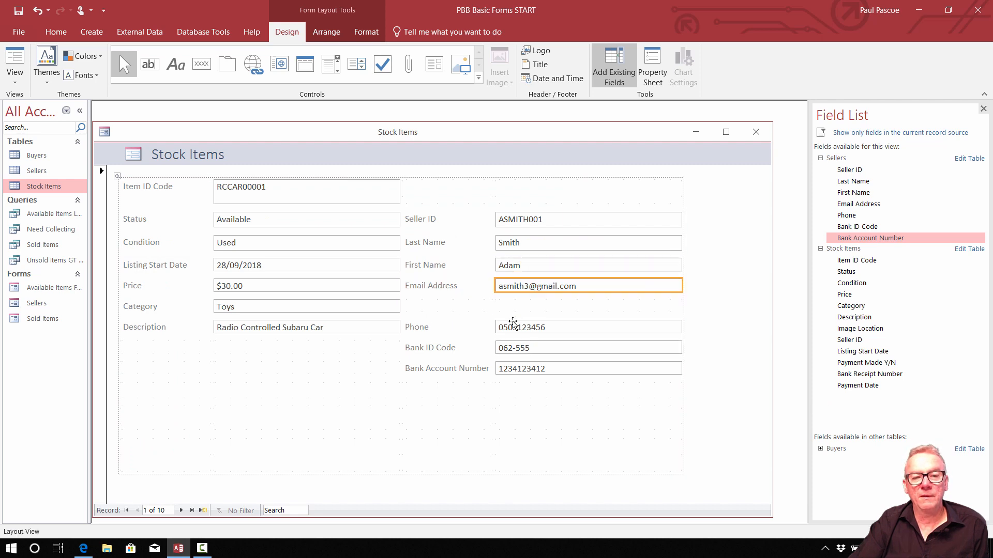
pyautogui.moveTo(419, 326); pyautogui.dragTo(429, 307)
pyautogui.moveTo(511, 330); pyautogui.dragTo(513, 309)
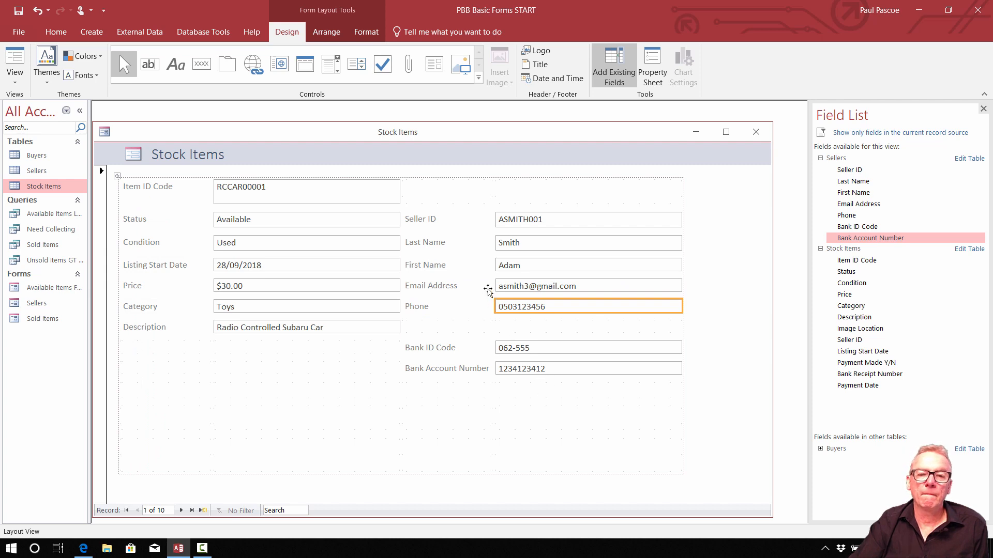
pyautogui.click(428, 217)
pyautogui.moveTo(428, 217); pyautogui.dragTo(430, 189)
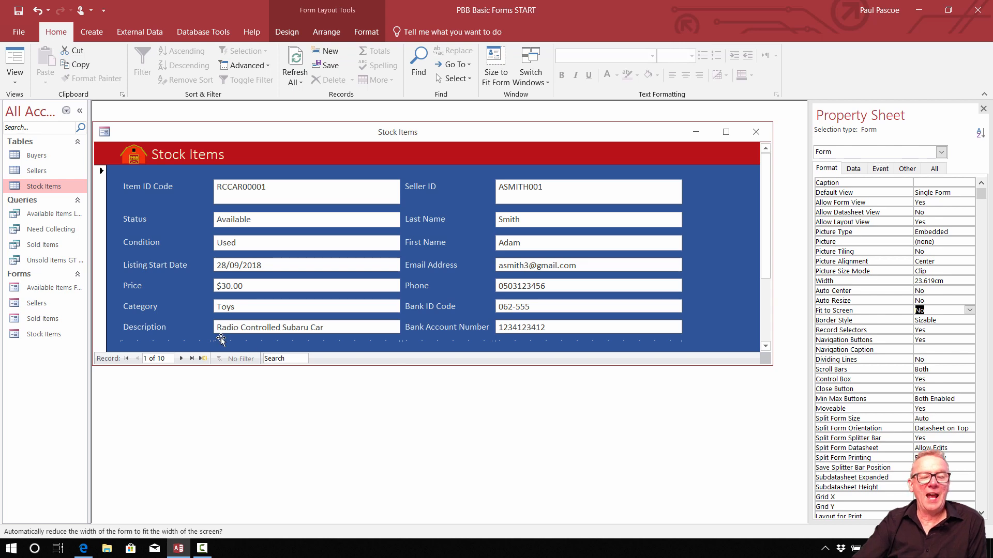
# Reposition the Stock Items form window slightly and close the Property Sheet
pyautogui.moveTo(342, 137); pyautogui.dragTo(362, 146)
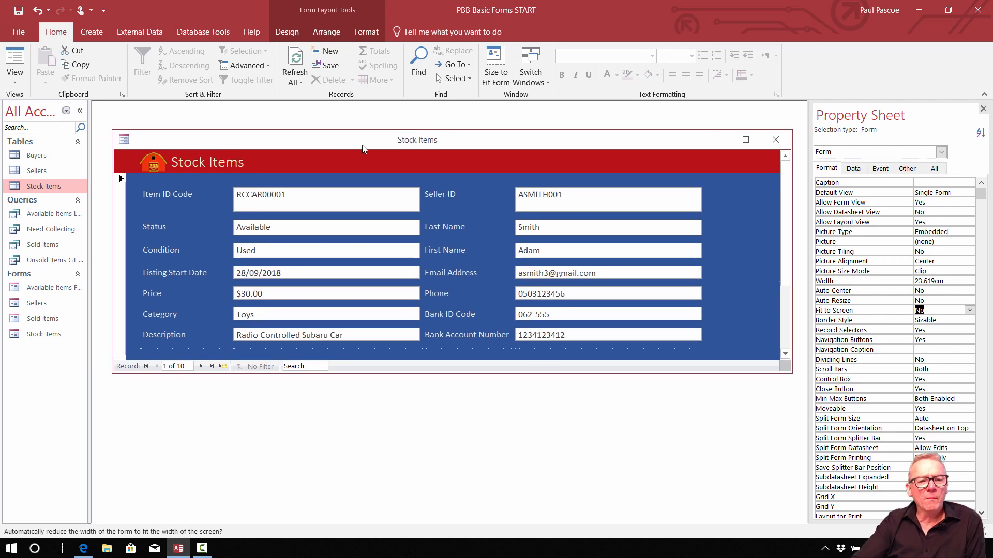
pyautogui.click(984, 108)
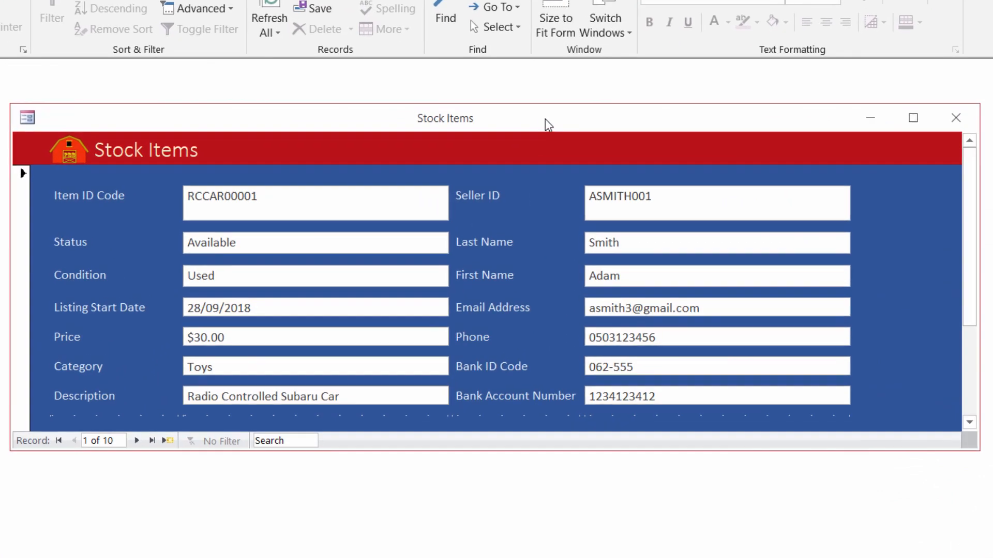
pyautogui.moveTo(544, 119); pyautogui.dragTo(550, 117)
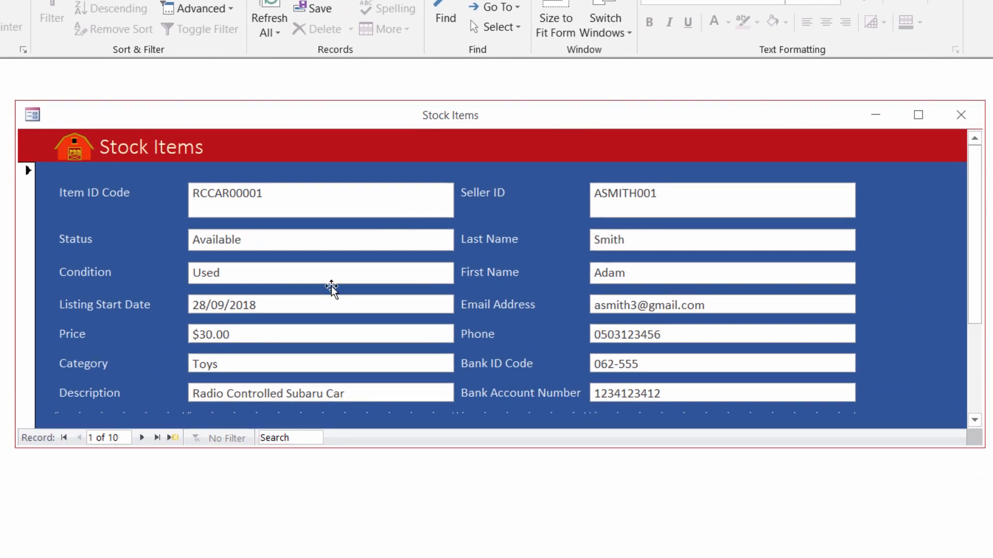
# Browse the second, third and last records of the Stock Items form and start a new blank record
pyautogui.click(141, 438)
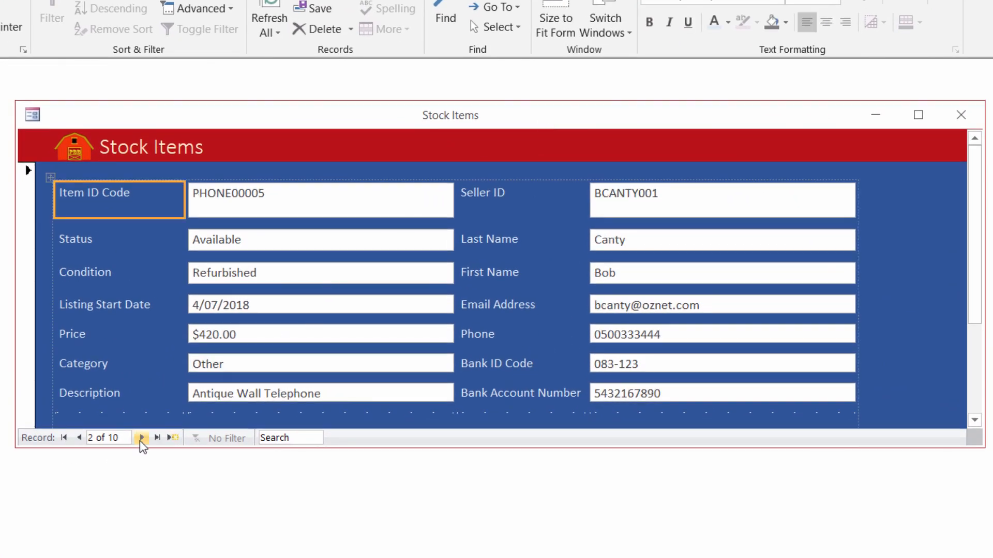
pyautogui.click(140, 438)
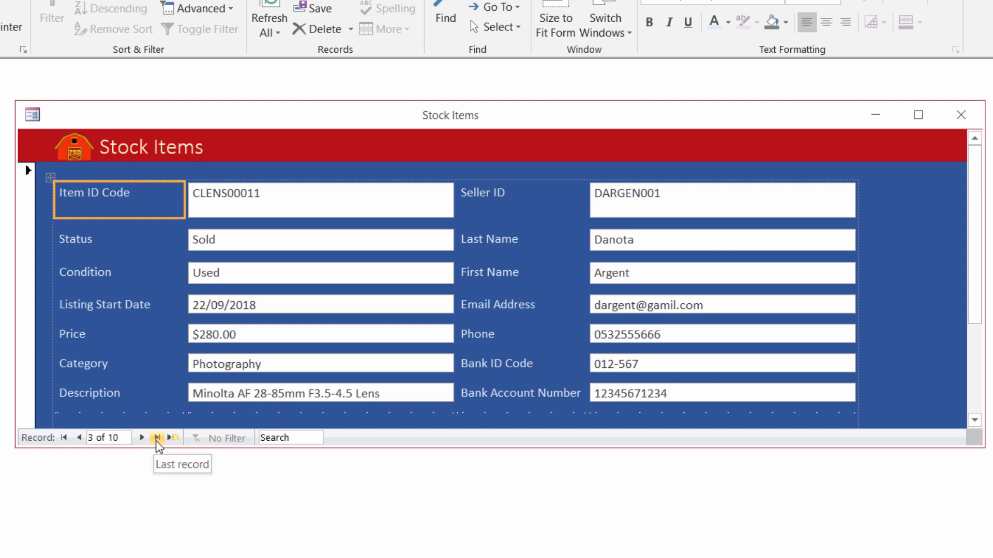
pyautogui.click(157, 440)
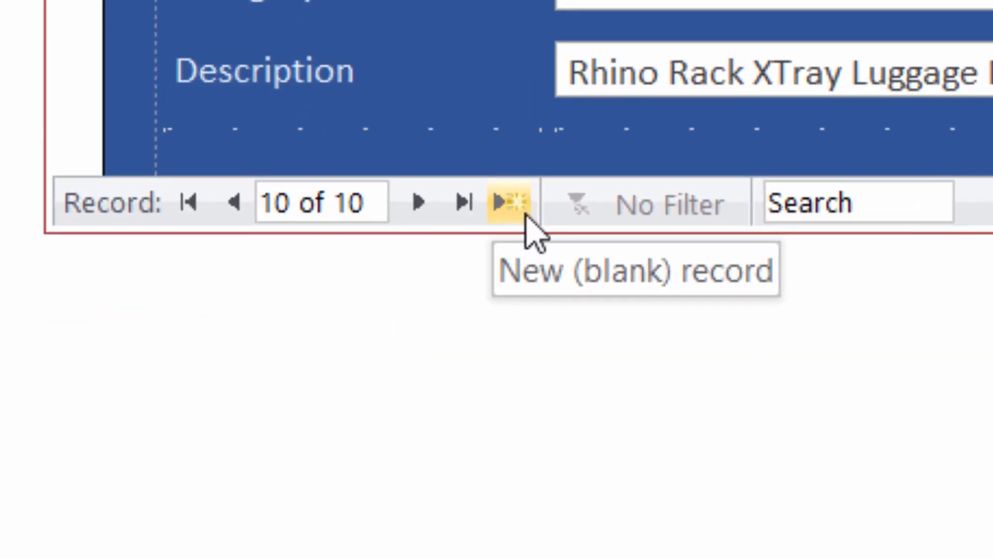
pyautogui.click(526, 216)
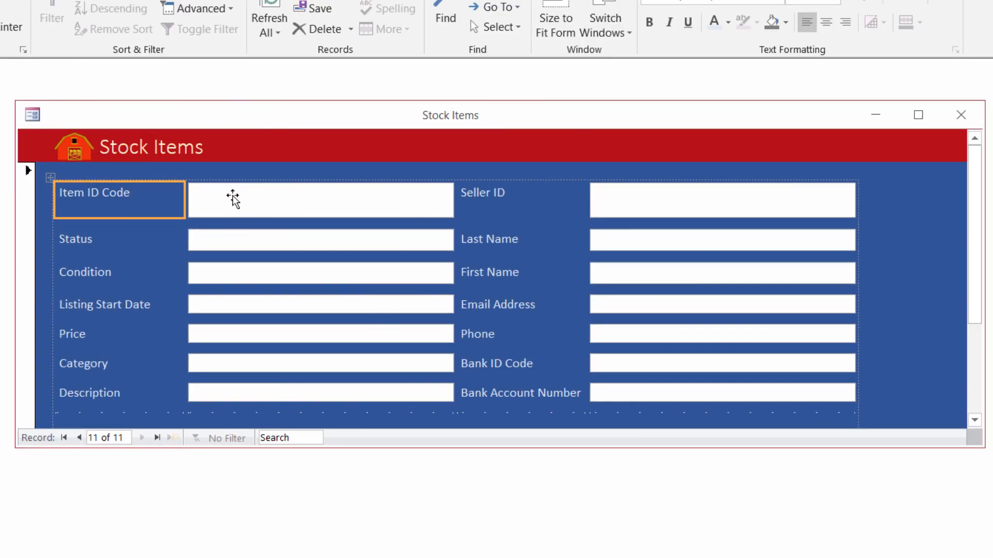
# Enter ELEPH00001 as the Item ID Code of the new record in Form View
pyautogui.click(233, 198)
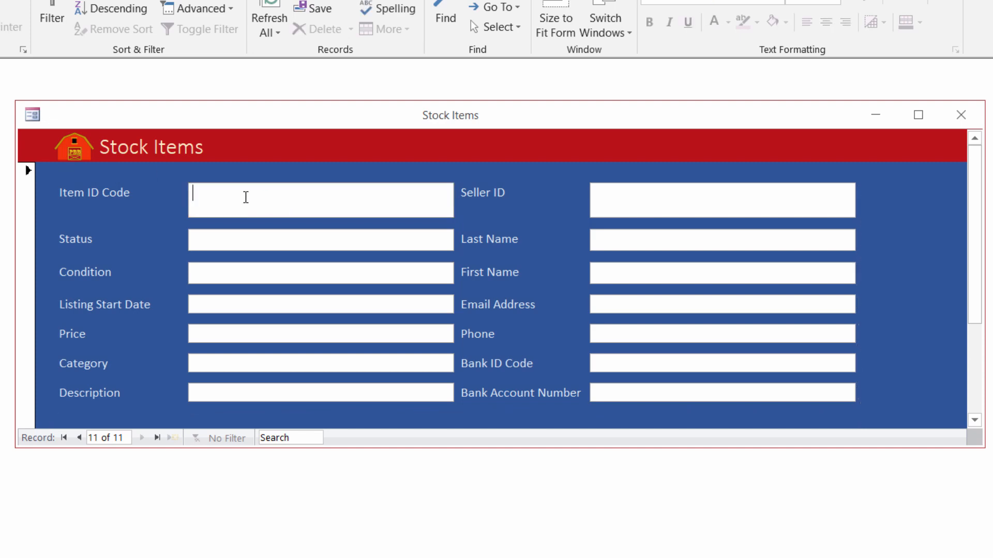
pyautogui.write('ELEPH000')
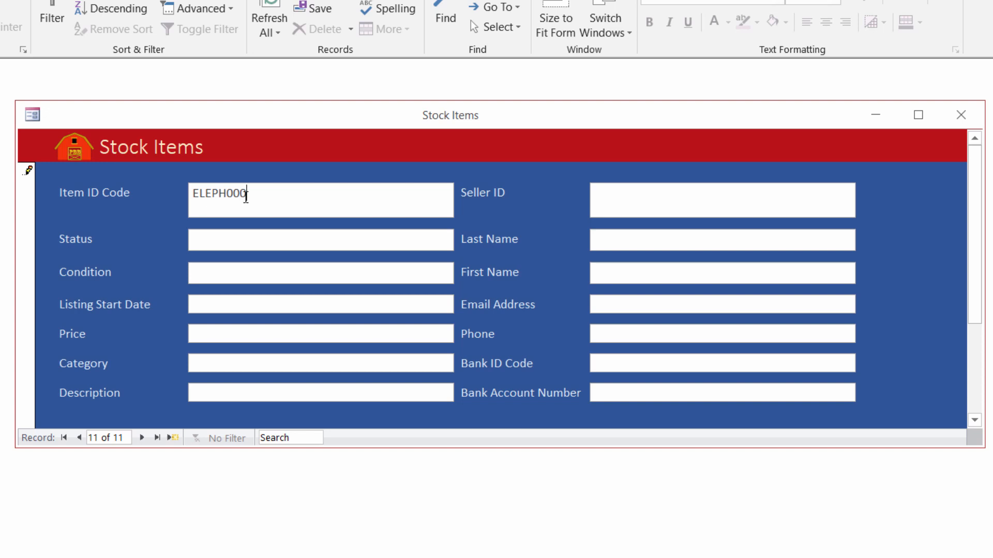
pyautogui.write('00')
pyautogui.press('BackSpace')
pyautogui.write('1')
# Set the new item's Status to Available
pyautogui.click(240, 242)
pyautogui.write('Used')
pyautogui.press('BackSpace')
pyautogui.press('BackSpace')
pyautogui.press('BackSpace')
pyautogui.press('BackSpace')
pyautogui.write('Availab;e')
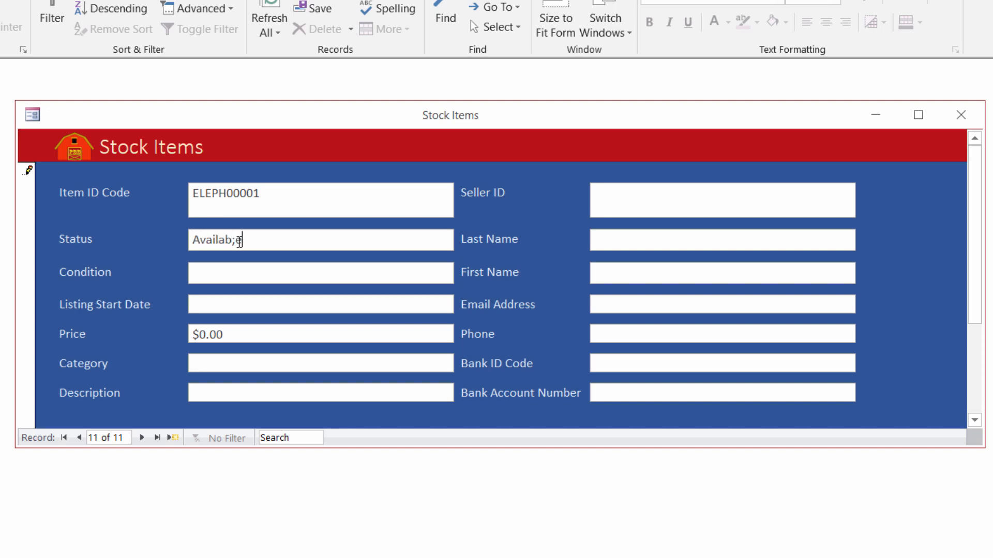
pyautogui.press('BackSpace')
pyautogui.press('BackSpace')
pyautogui.press('BackSpace')
pyautogui.write('ble')
# Set the item's Condition to Used and pick 2/10/2018 as its Listing Start Date
pyautogui.click(230, 275)
pyautogui.write('Used')
pyautogui.click(216, 303)
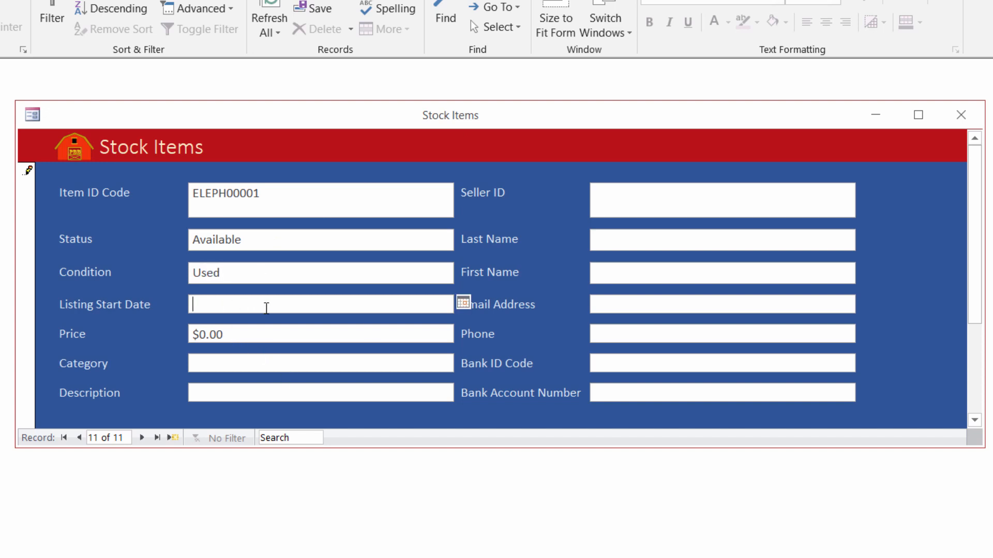
pyautogui.click(464, 302)
pyautogui.click(357, 357)
# Set the item's Price to $50.00 and its Category to Outdoors
pyautogui.click(235, 336)
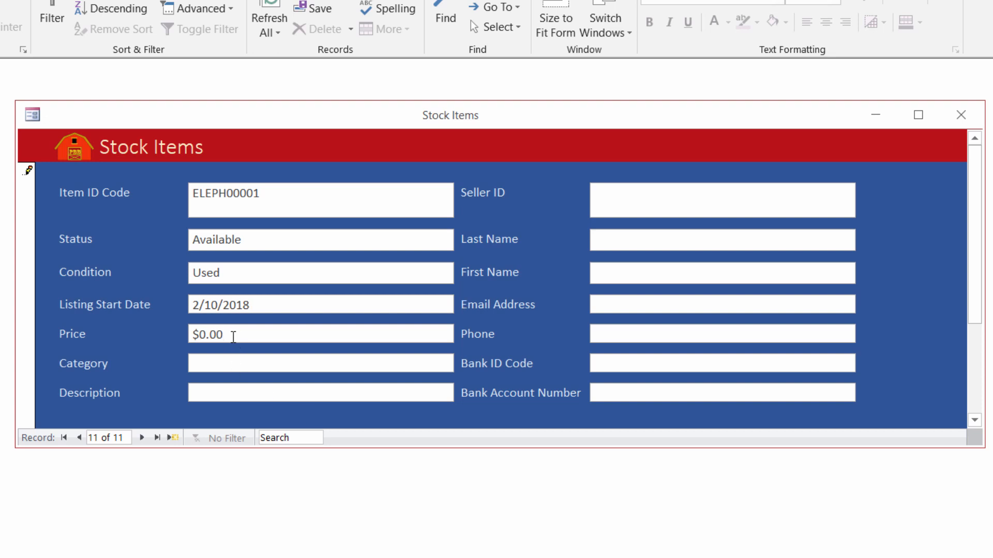
pyautogui.click(198, 338)
pyautogui.write('5')
pyautogui.write('Outdoors')
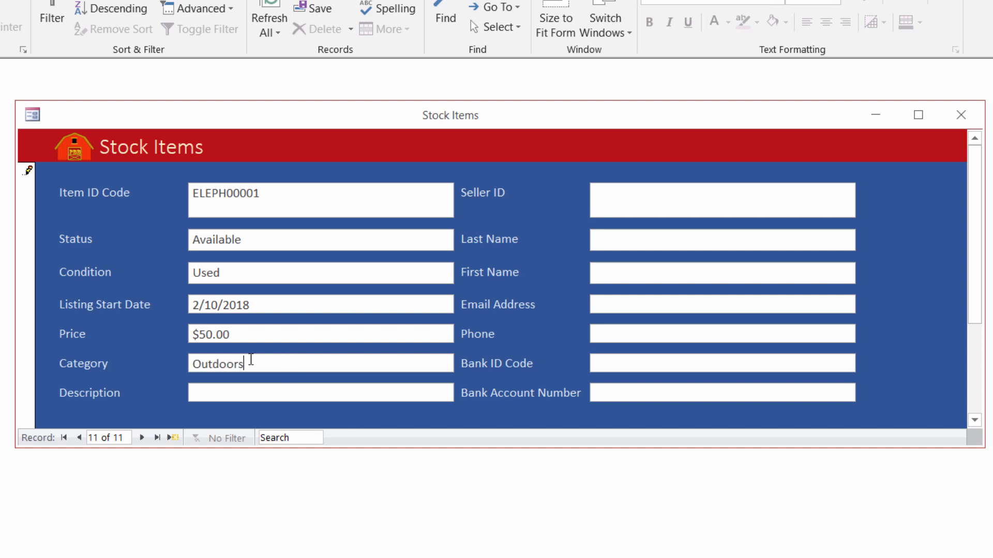
# Enter "Two matching Garden Elephants" as the item's Description
pyautogui.click(235, 393)
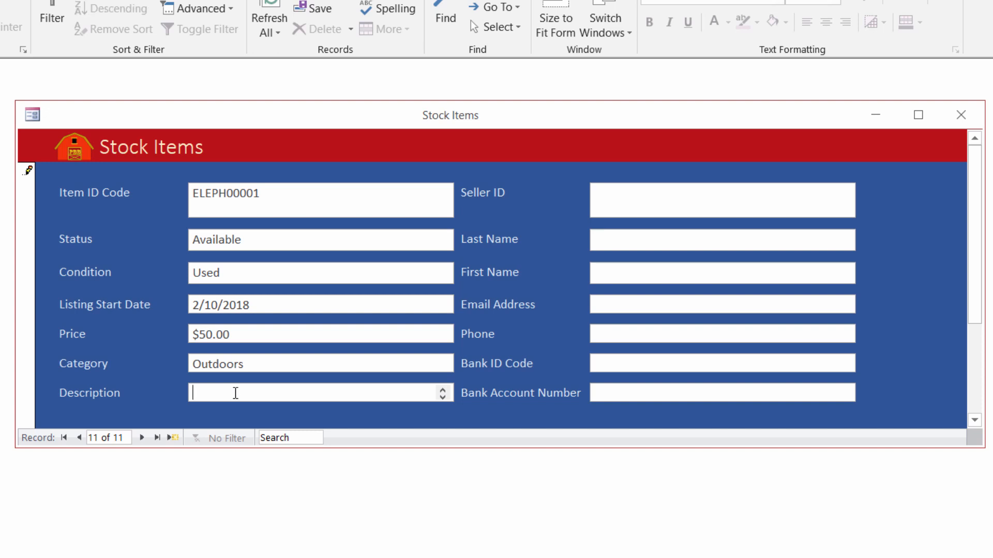
pyautogui.write('Two matching garden E')
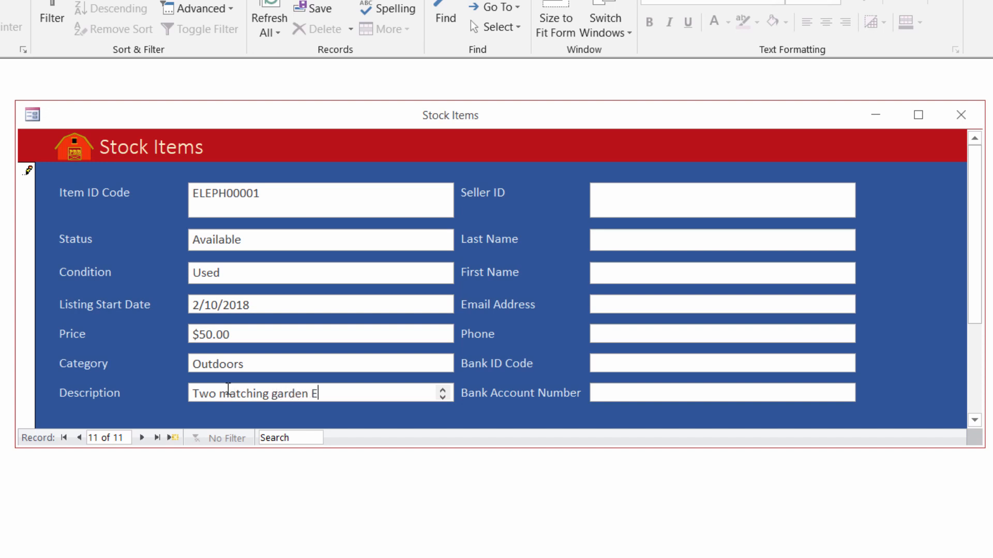
pyautogui.write('lephants')
pyautogui.click(278, 394)
pyautogui.press('BackSpace')
pyautogui.write('G')
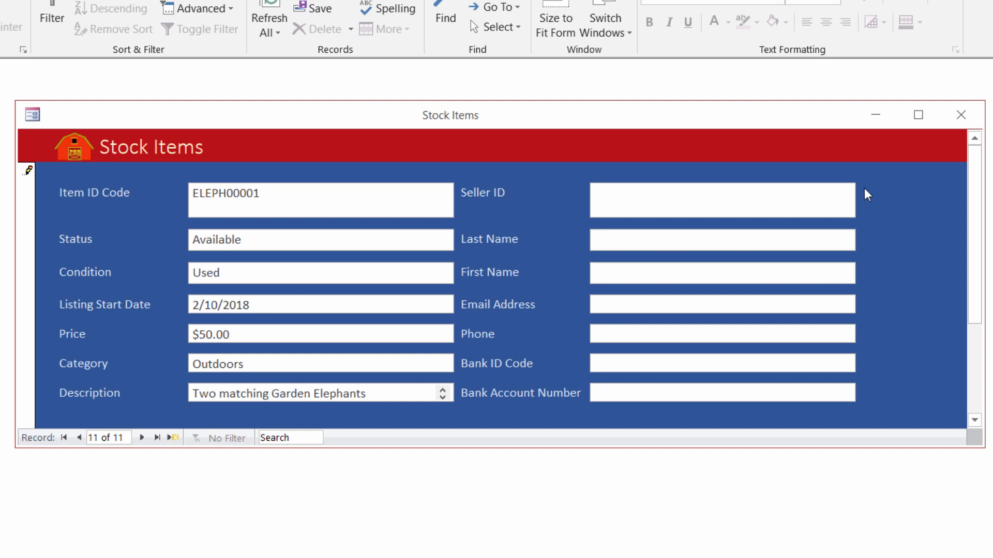
# Copy the Seller ID of the fourth seller in the Sellers table and paste it into the new stock item's Seller ID
pyautogui.click(693, 200)
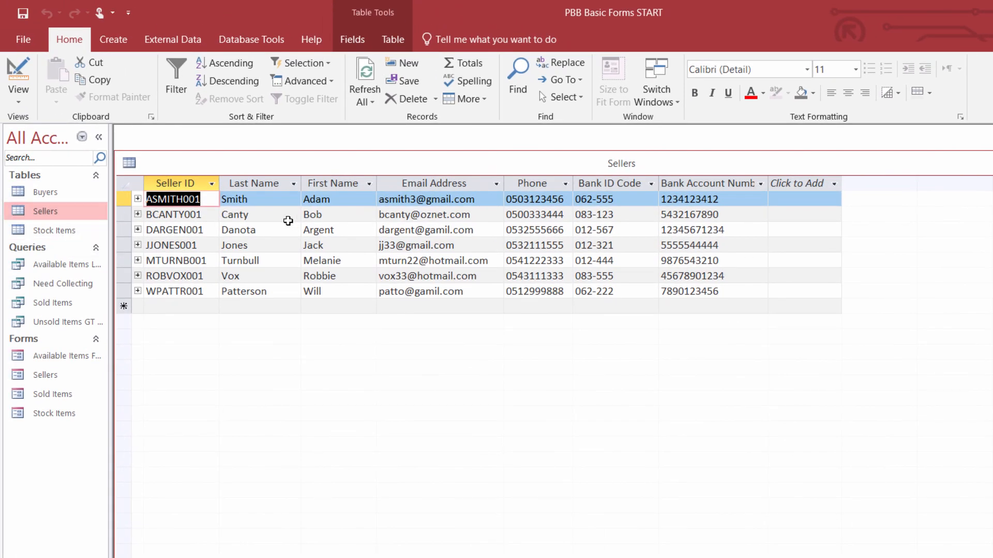
pyautogui.moveTo(207, 245); pyautogui.dragTo(138, 243)
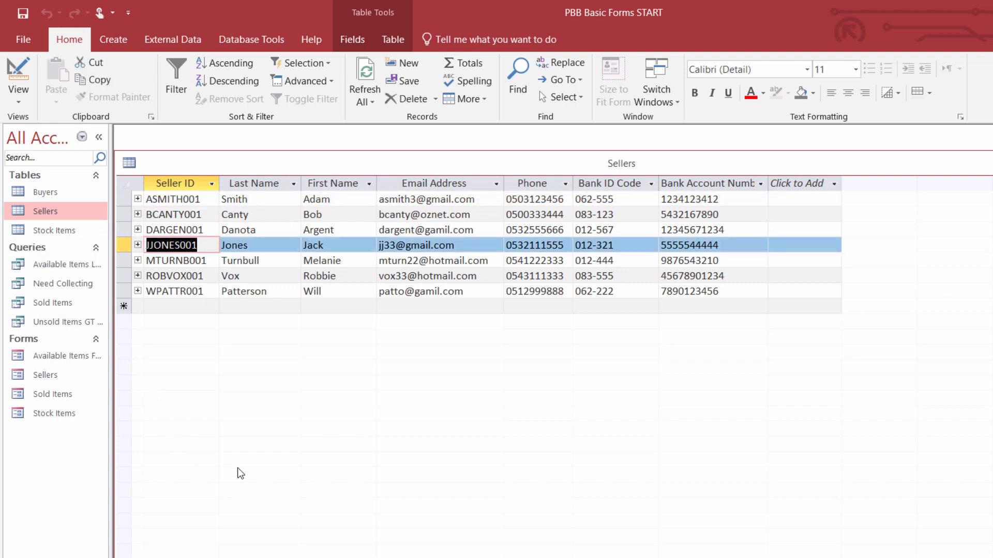
pyautogui.hotkey('ctrl', 'c')
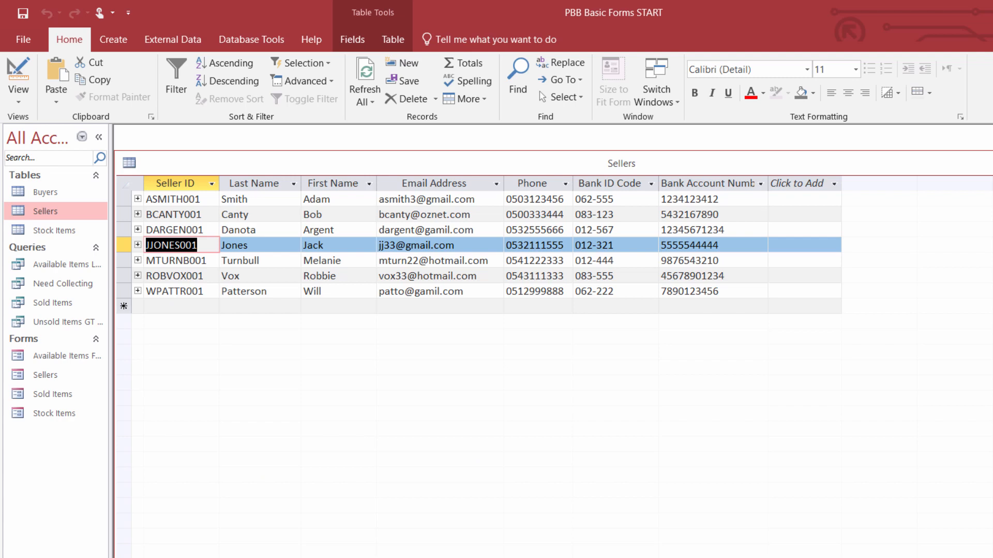
pyautogui.hotkey('ctrl', 'w')
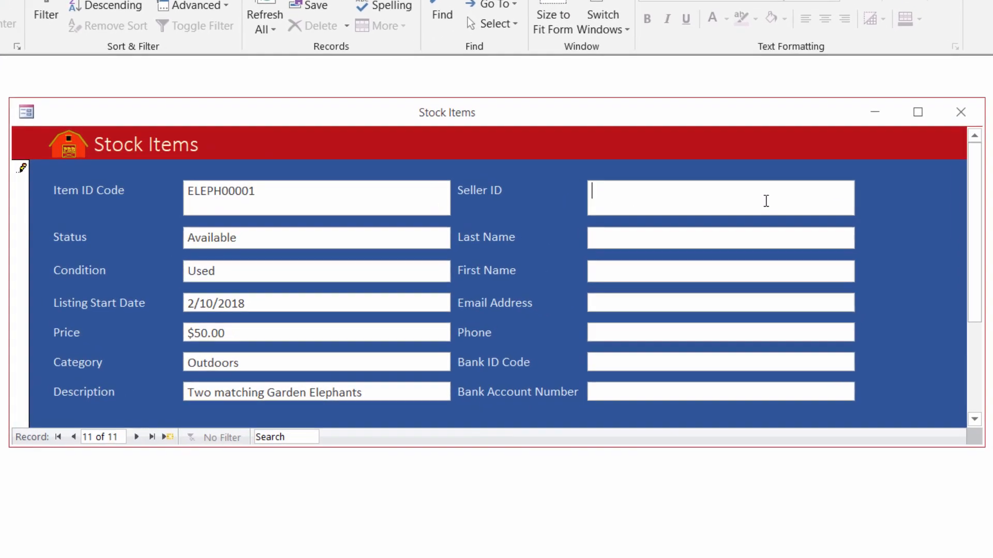
pyautogui.hotkey('ctrl', 'v')
pyautogui.press('Tab')
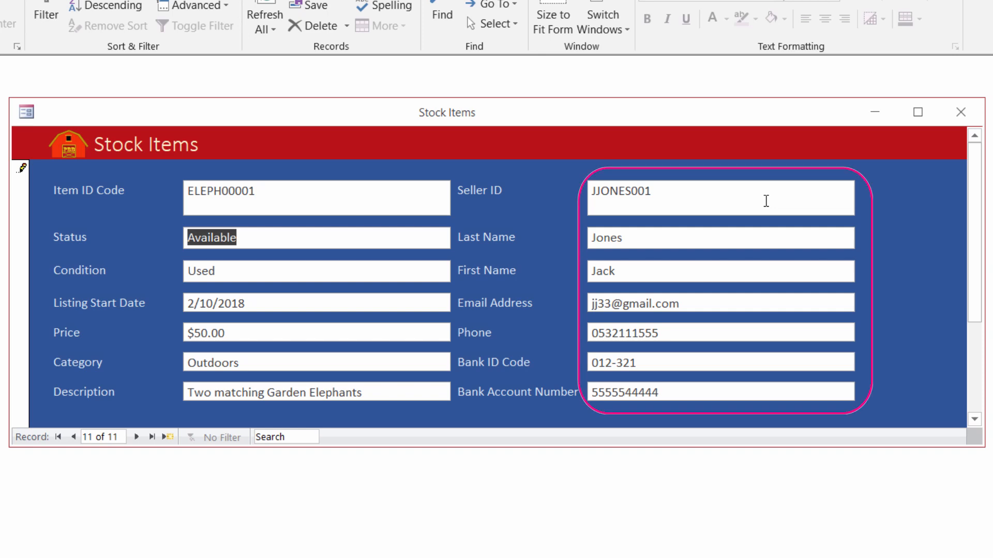
# Change the last digit of the item's Seller ID to 2 and commit the entry
pyautogui.click(653, 191)
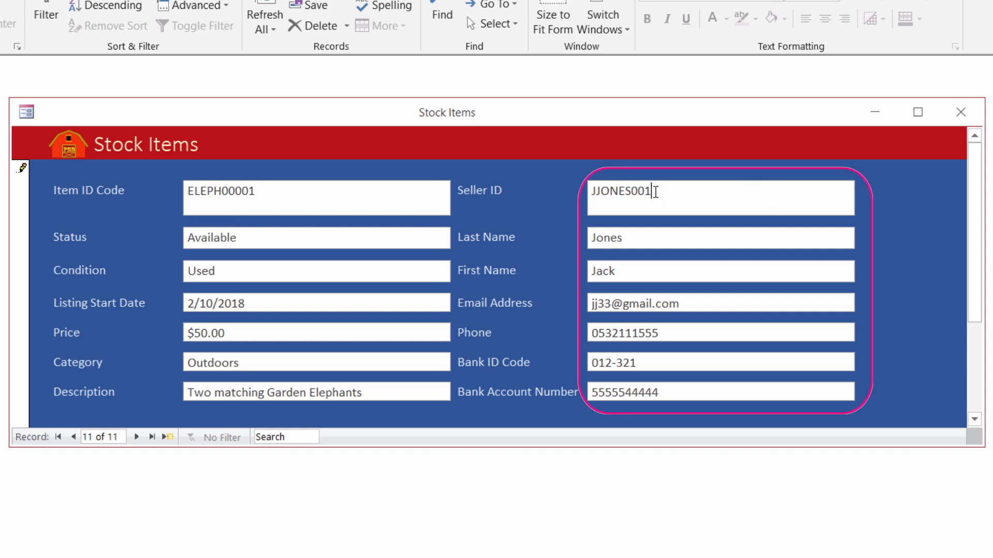
pyautogui.press('BackSpace')
pyautogui.write('2')
pyautogui.press('Tab')
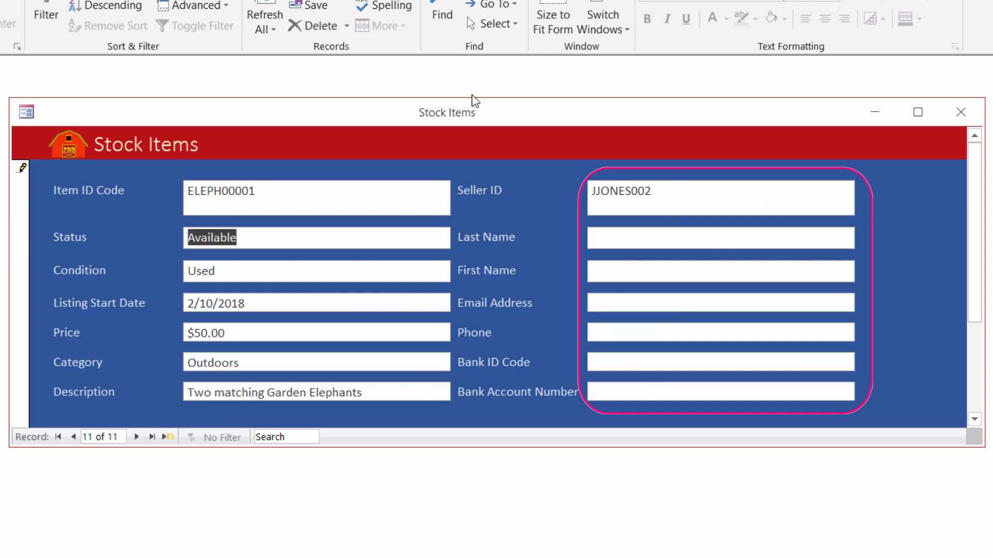
# Set the last digit of the item's Seller ID back to 1 and commit the entry
pyautogui.click(658, 188)
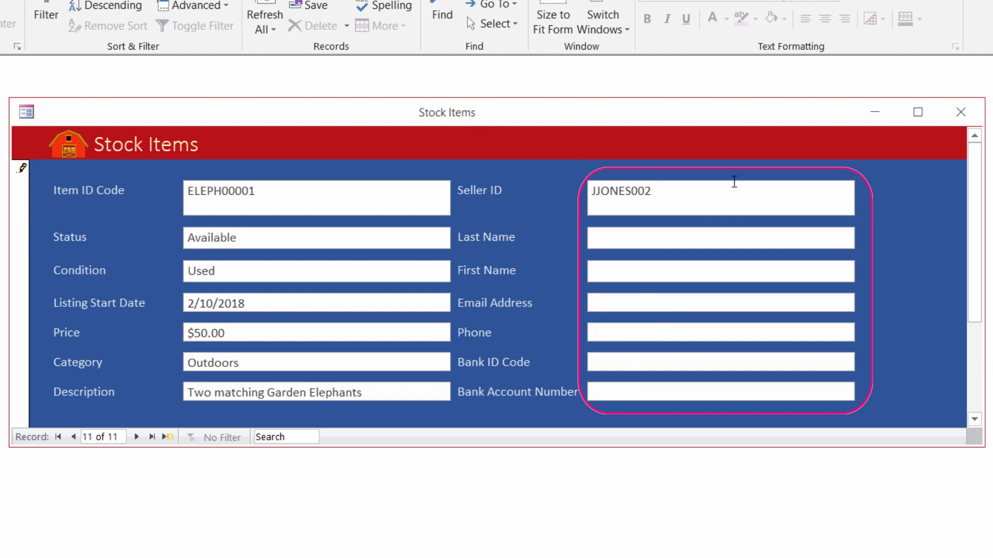
pyautogui.press('BackSpace')
pyautogui.write('1')
pyautogui.press('Tab')
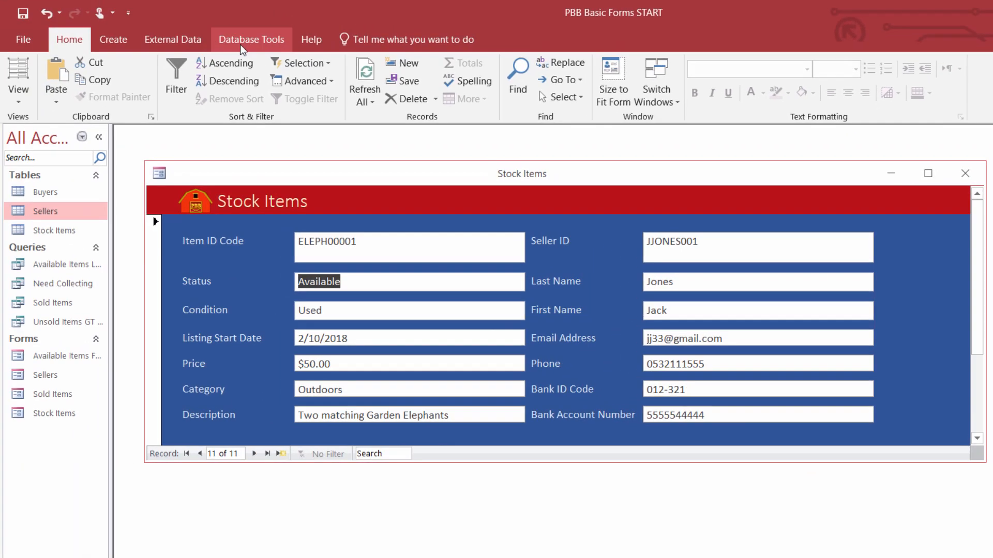
# Examine how the Sellers and Stock Items tables are linked in the database relationships, and close that view
pyautogui.click(243, 45)
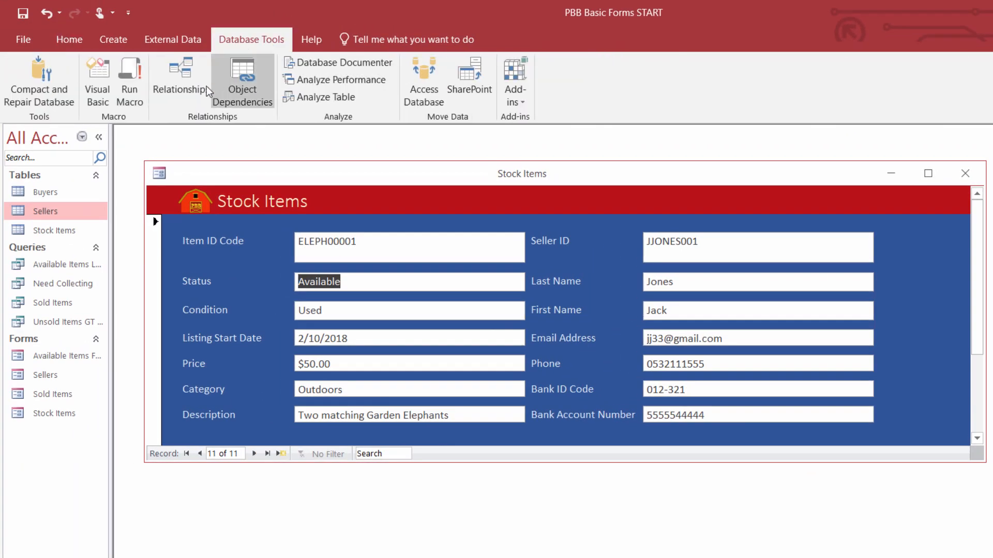
pyautogui.click(180, 91)
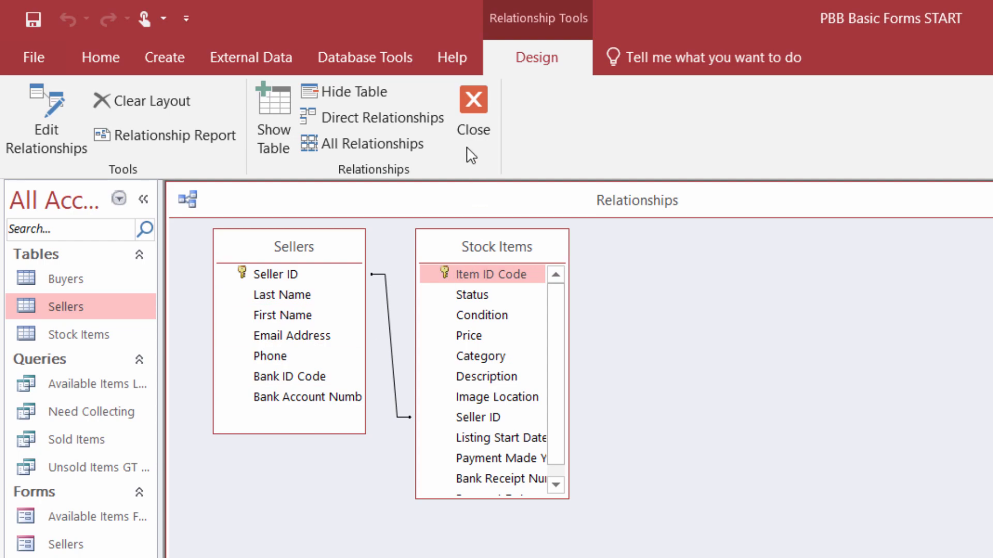
pyautogui.click(470, 115)
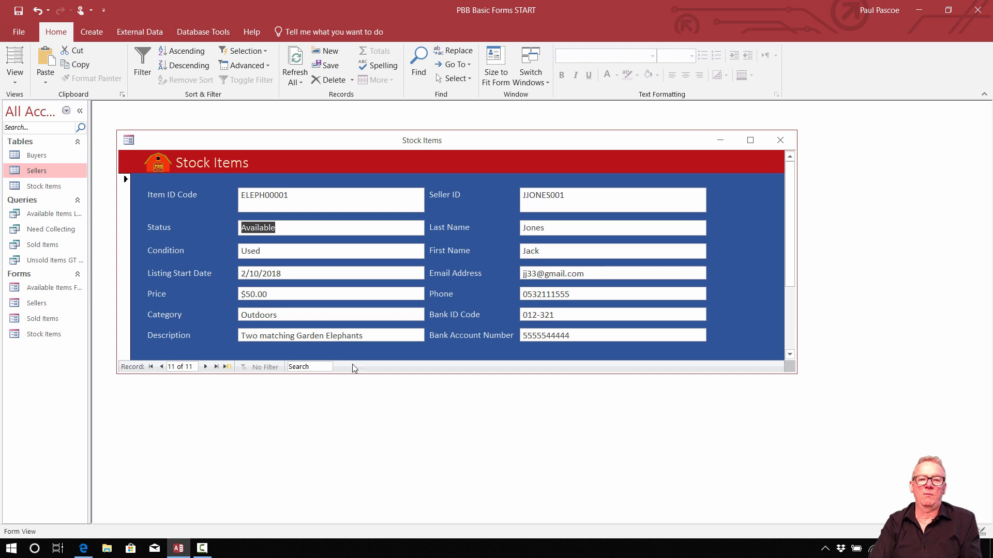
# Close the Stock Items form, and open the Sellers table to check its records before closing it
pyautogui.click(781, 140)
pyautogui.doubleClick(52, 170)
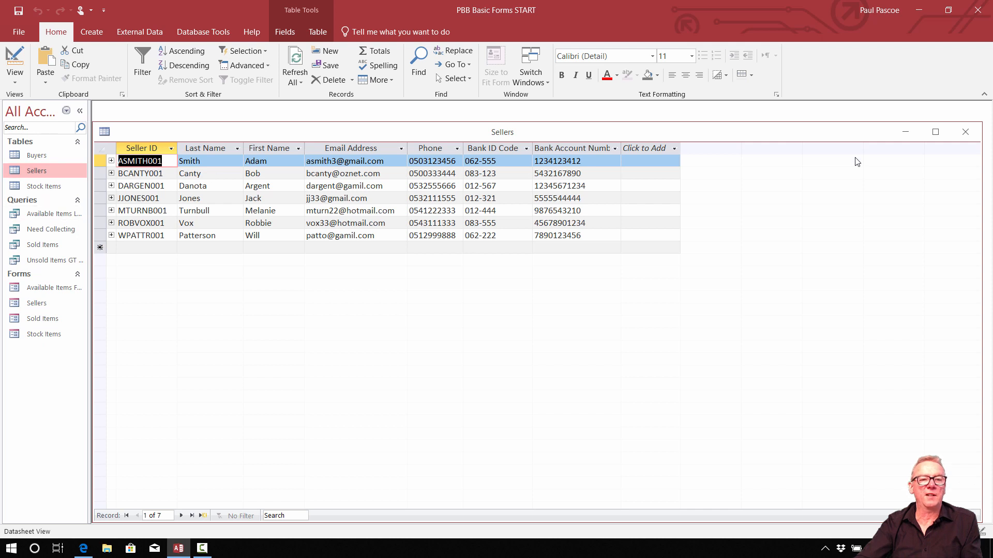
pyautogui.click(965, 132)
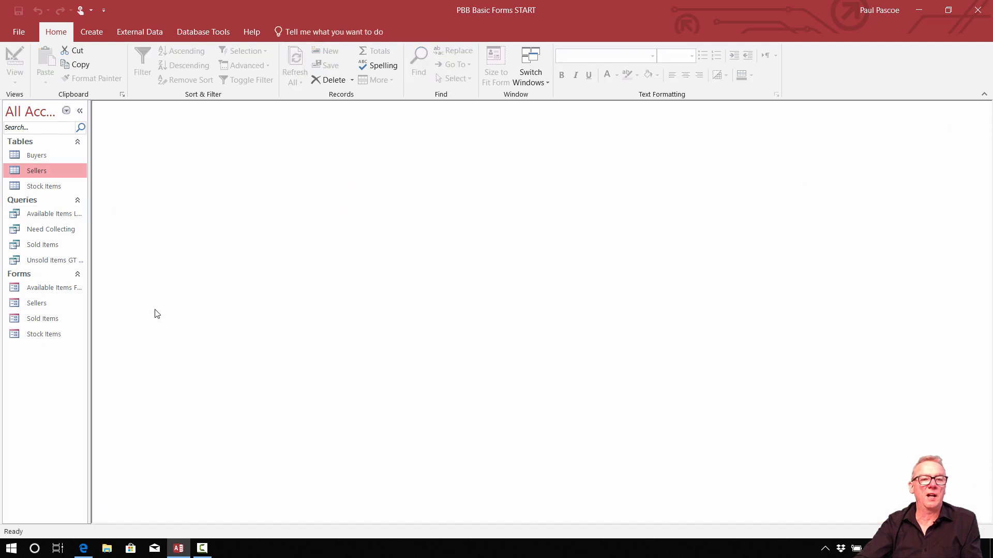
# Open the Sellers form, go to its last record and a blank new record, and close the form
pyautogui.doubleClick(57, 304)
pyautogui.moveTo(730, 123); pyautogui.dragTo(413, 141)
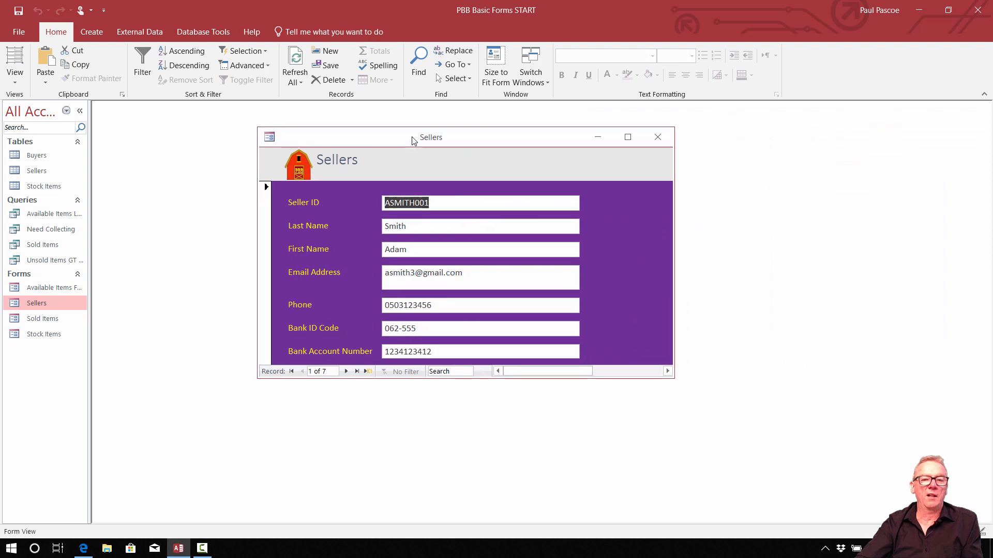
pyautogui.click(357, 372)
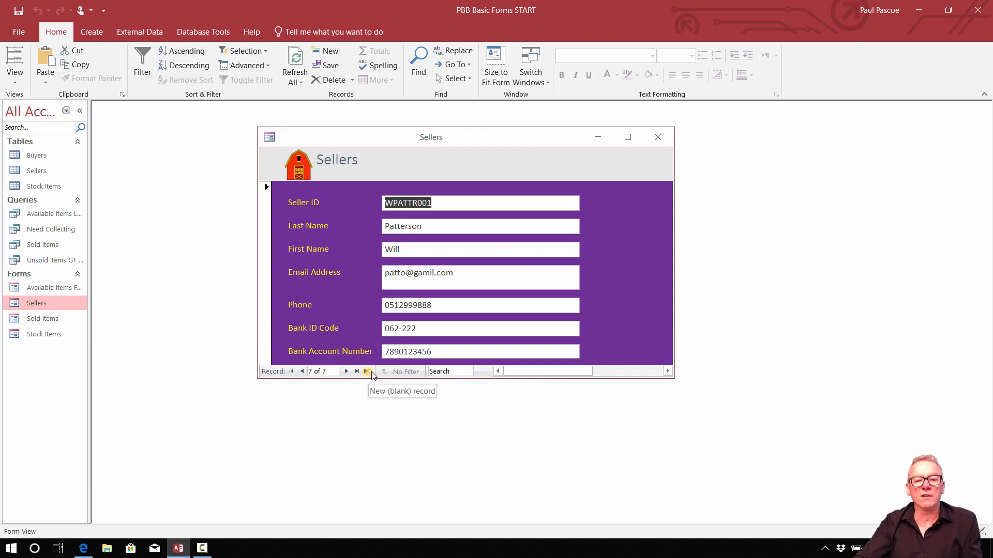
pyautogui.click(370, 373)
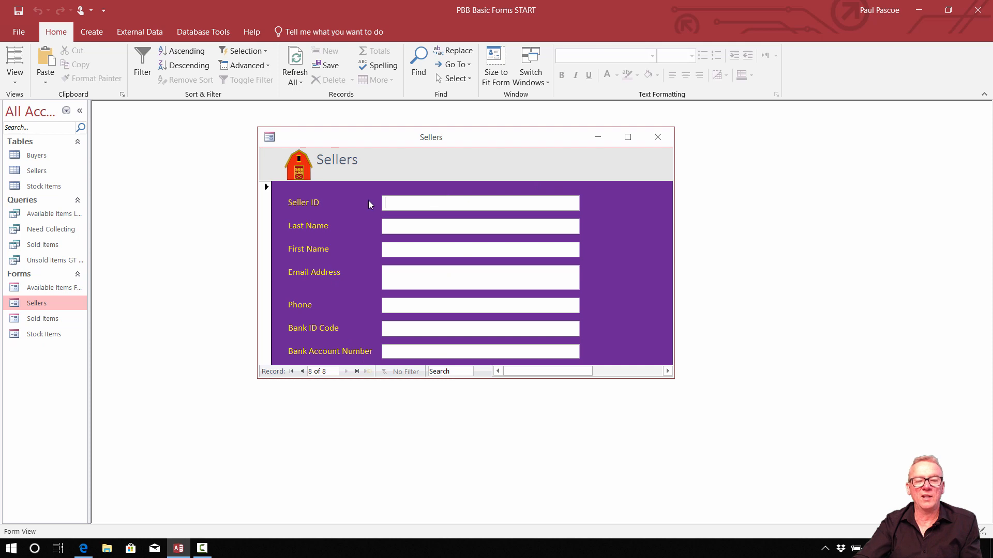
pyautogui.click(656, 139)
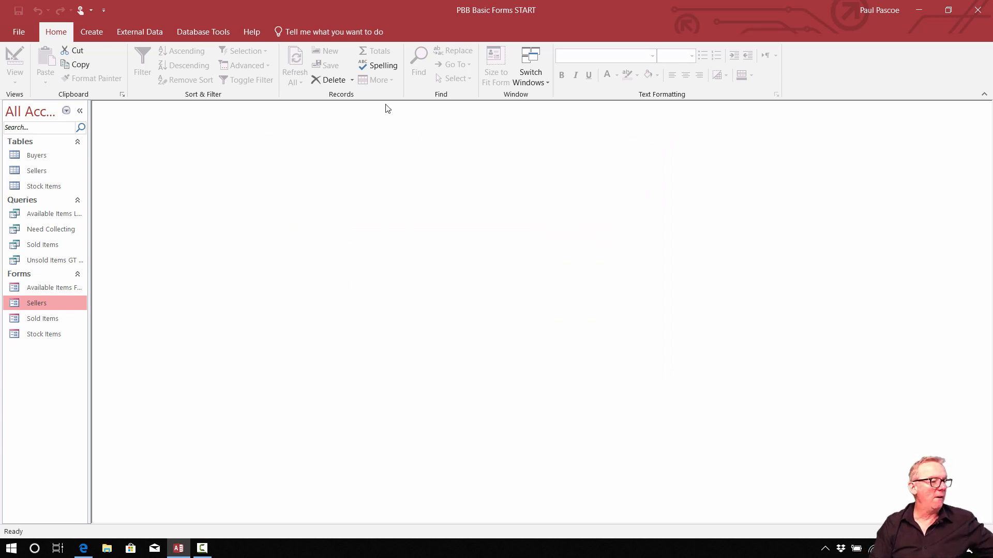
# Open the Stock Items table to check the Garden Elephants record, and close the table
pyautogui.click(39, 188)
pyautogui.doubleClick(40, 187)
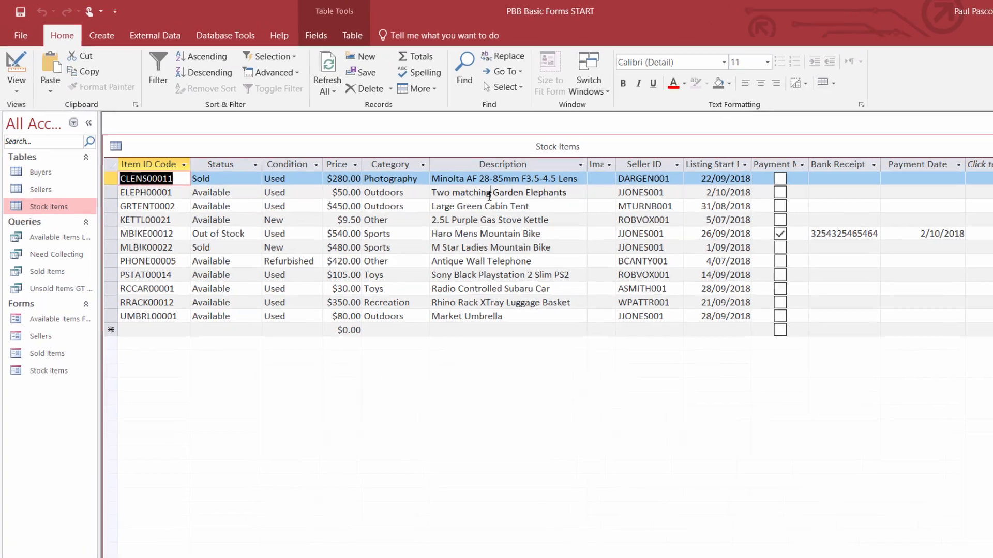
pyautogui.click(440, 173)
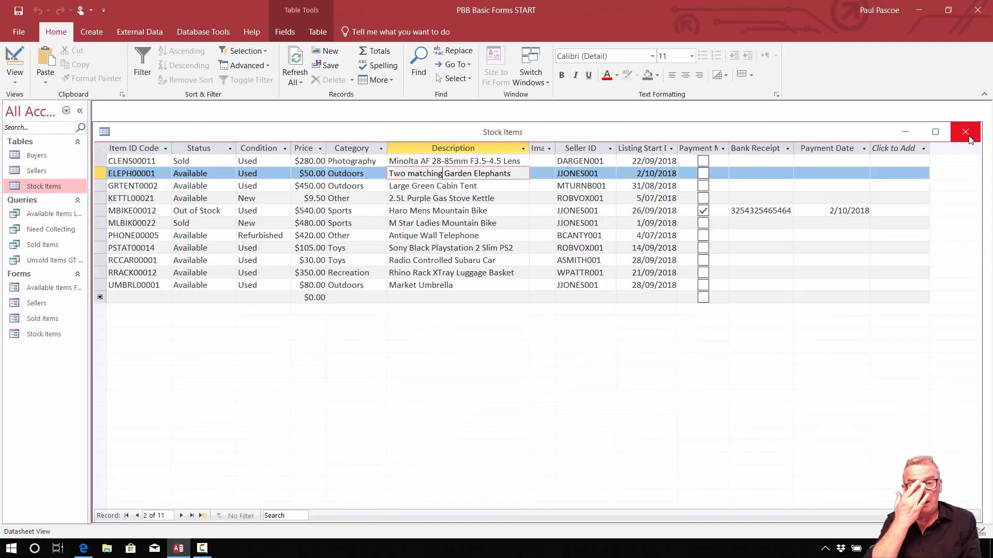
pyautogui.click(965, 132)
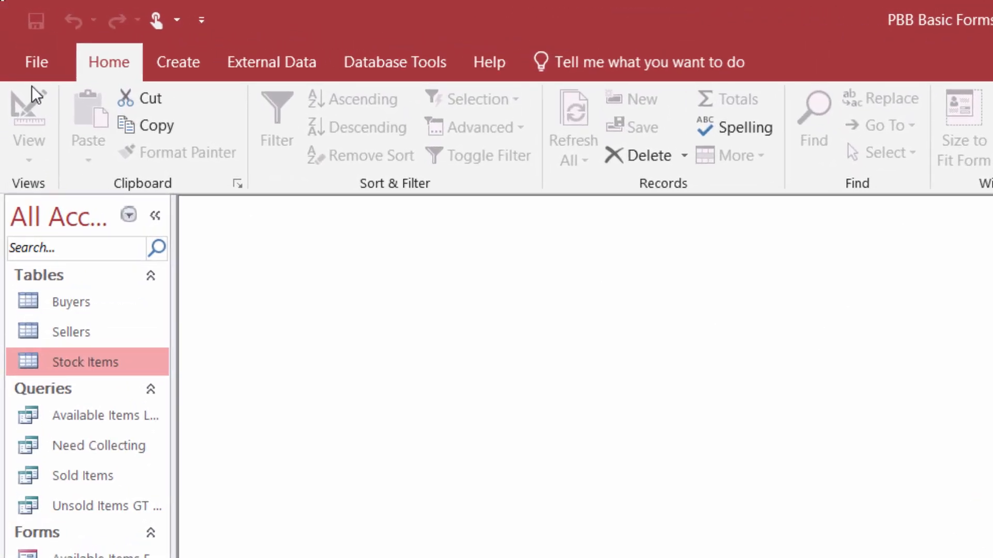
# Examine the options for saving the whole database as a copy, and return to the database objects
pyautogui.click(35, 64)
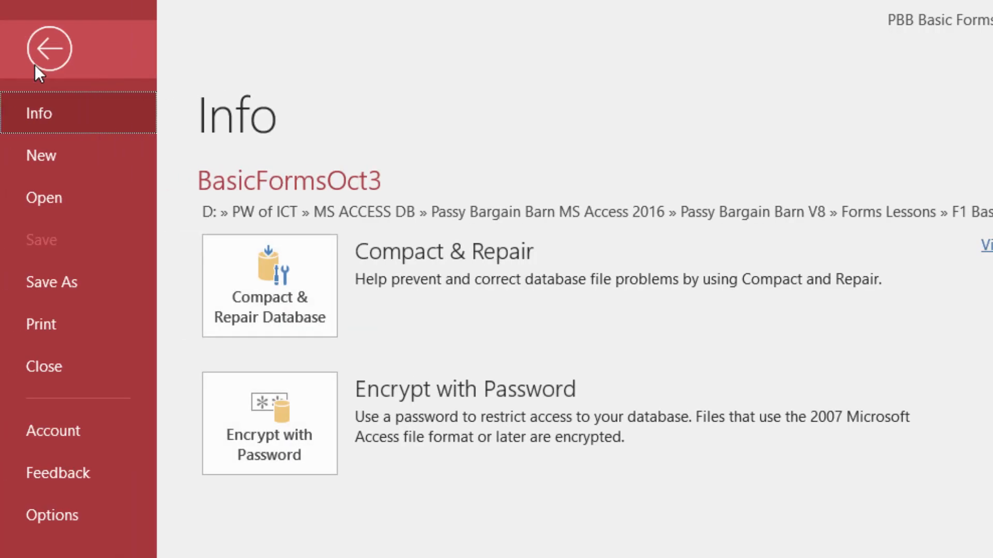
pyautogui.click(72, 285)
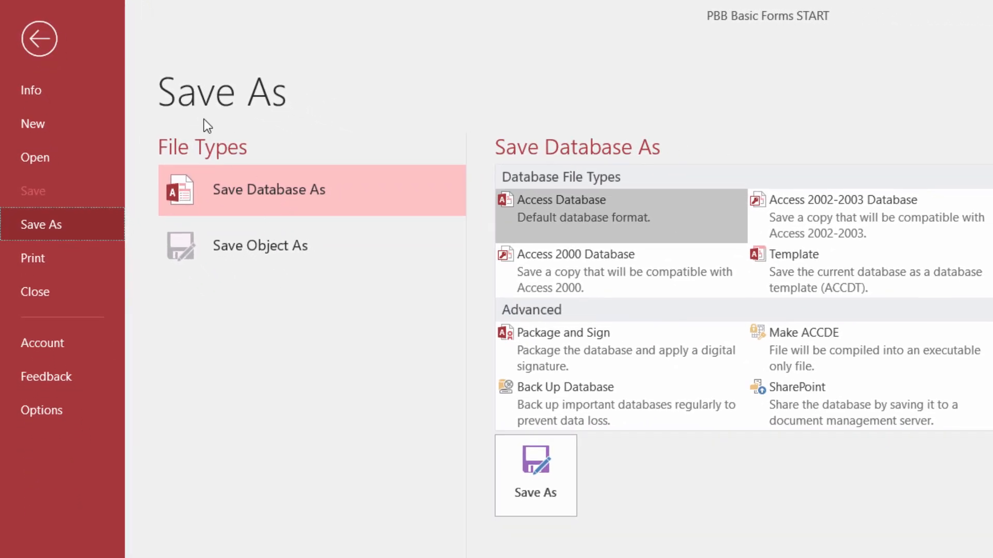
pyautogui.click(38, 39)
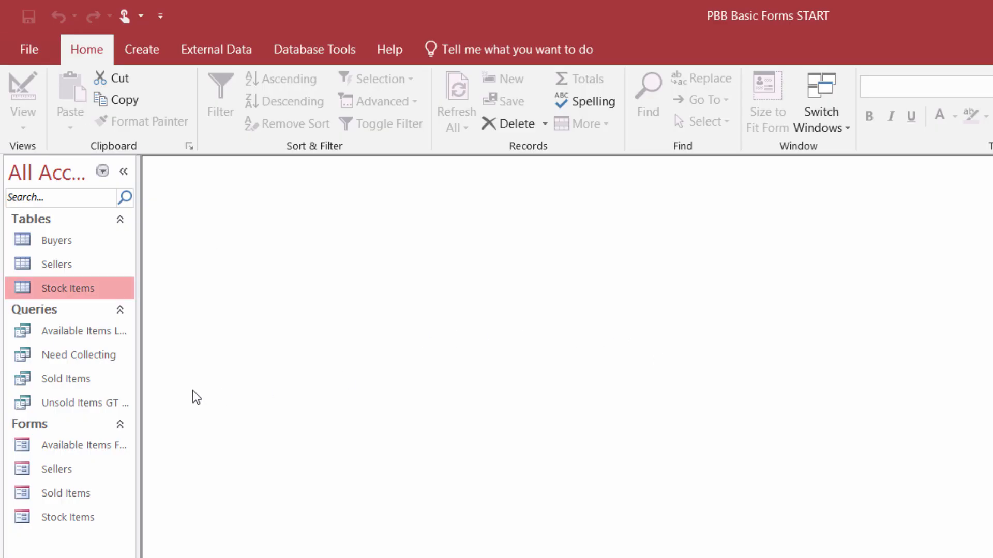
pyautogui.click(55, 381)
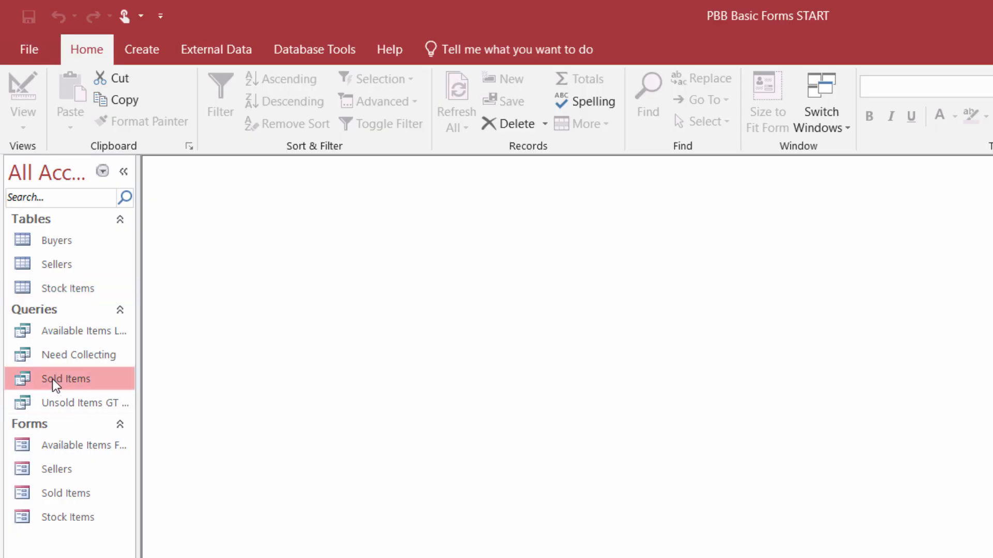
# Open the Sellers form, move its window nearer the middle of the workspace, and show the whole form's properties in Layout View
pyautogui.doubleClick(57, 469)
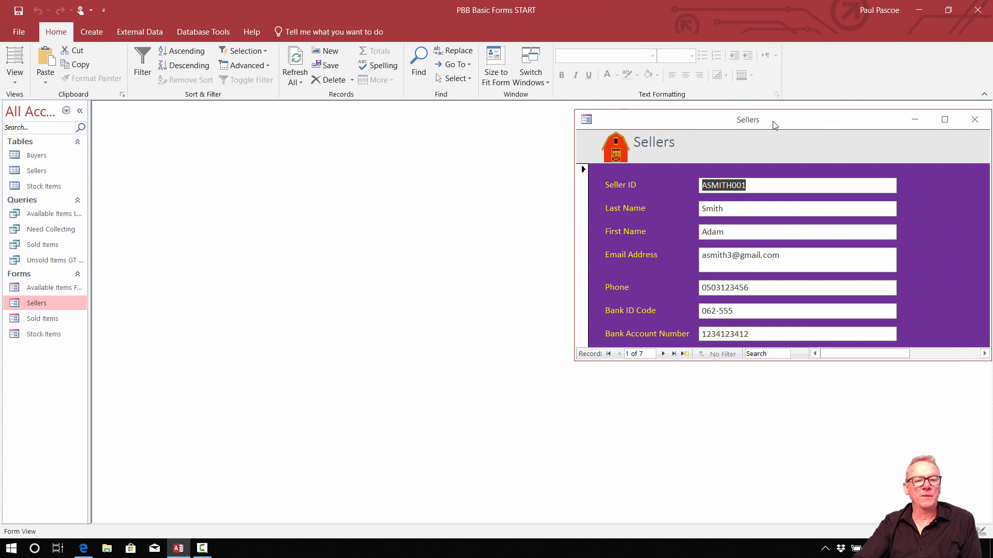
pyautogui.moveTo(774, 125); pyautogui.dragTo(444, 161)
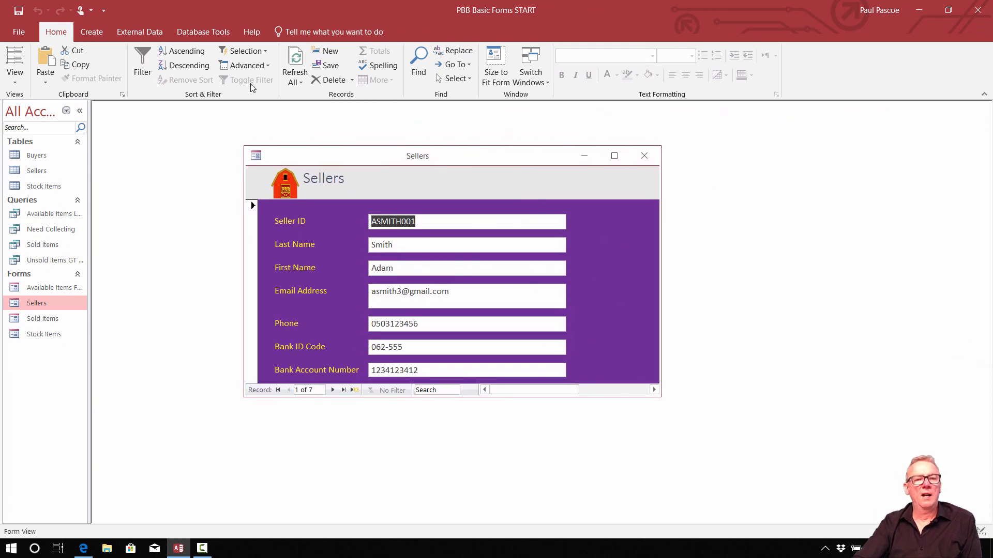
pyautogui.click(15, 80)
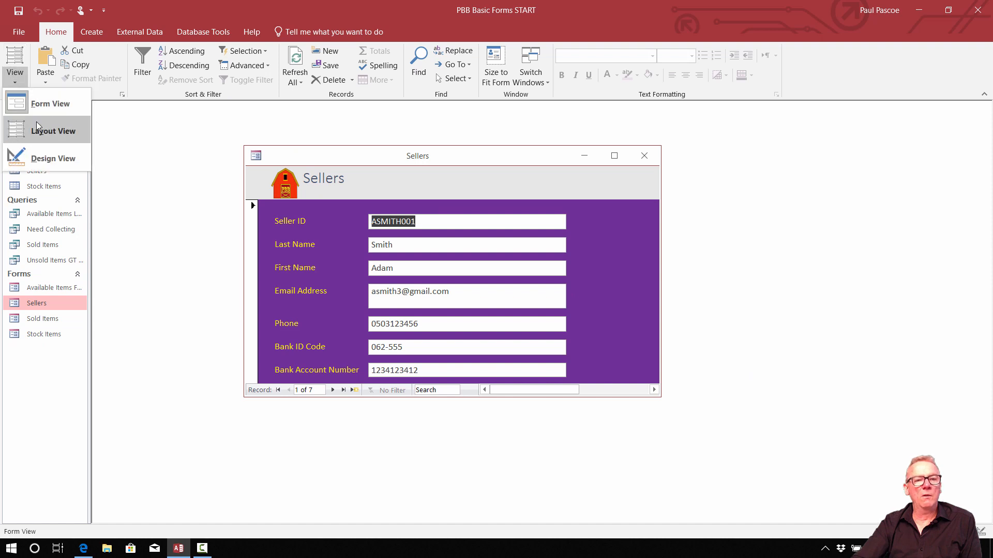
pyautogui.click(39, 135)
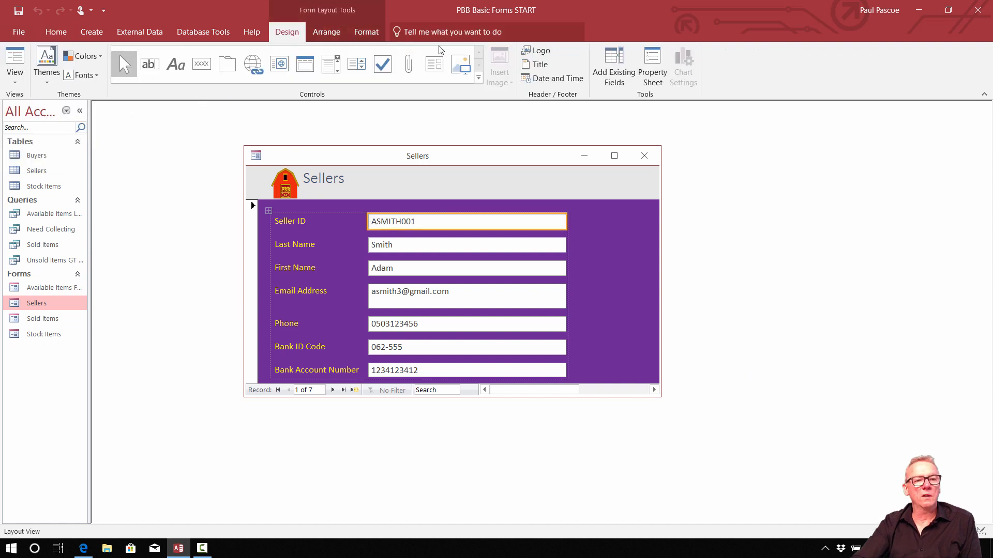
pyautogui.click(648, 78)
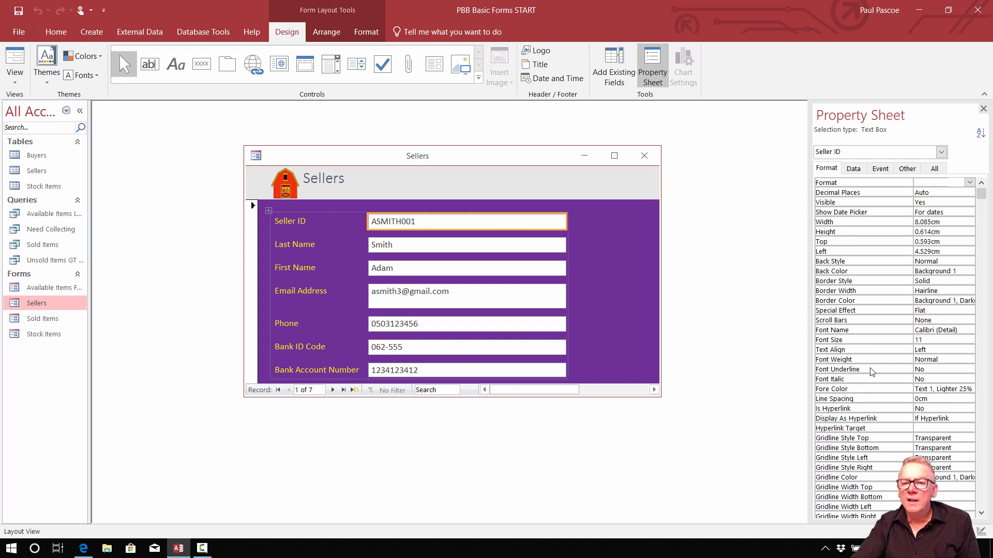
pyautogui.click(941, 153)
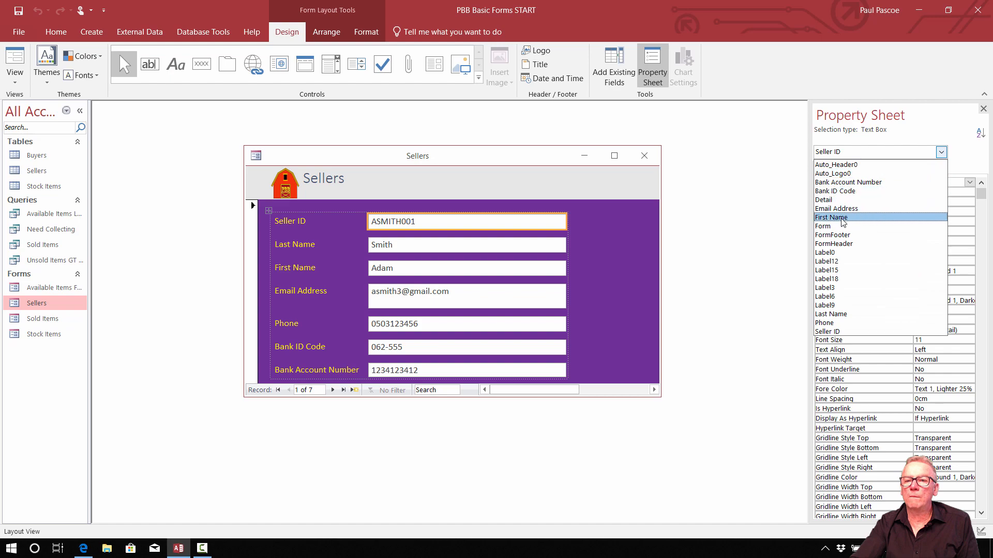
pyautogui.click(830, 226)
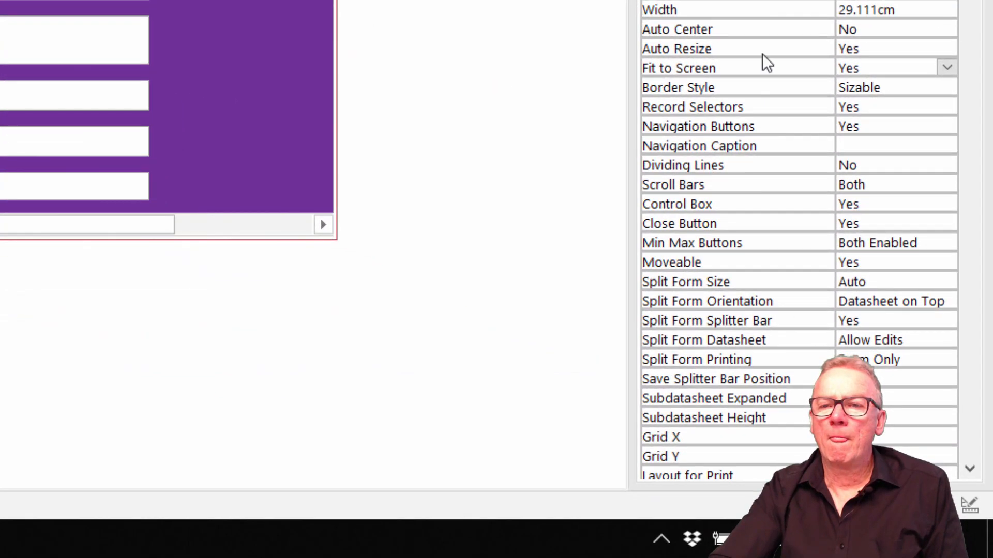
# Set the Sellers form's Auto Resize property to No
pyautogui.click(868, 29)
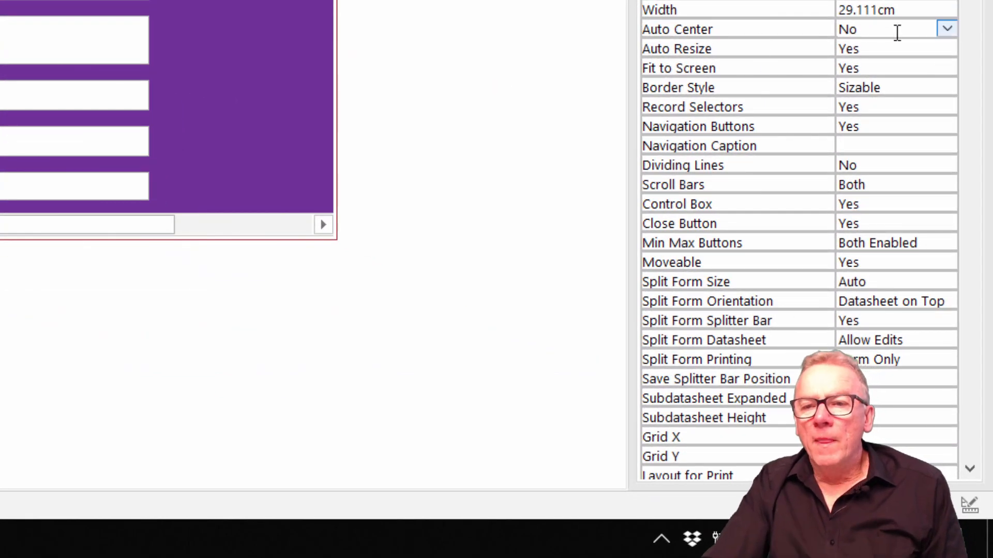
pyautogui.click(883, 49)
pyautogui.press('BackSpace')
pyautogui.press('BackSpace')
pyautogui.press('BackSpace')
pyautogui.write('N')
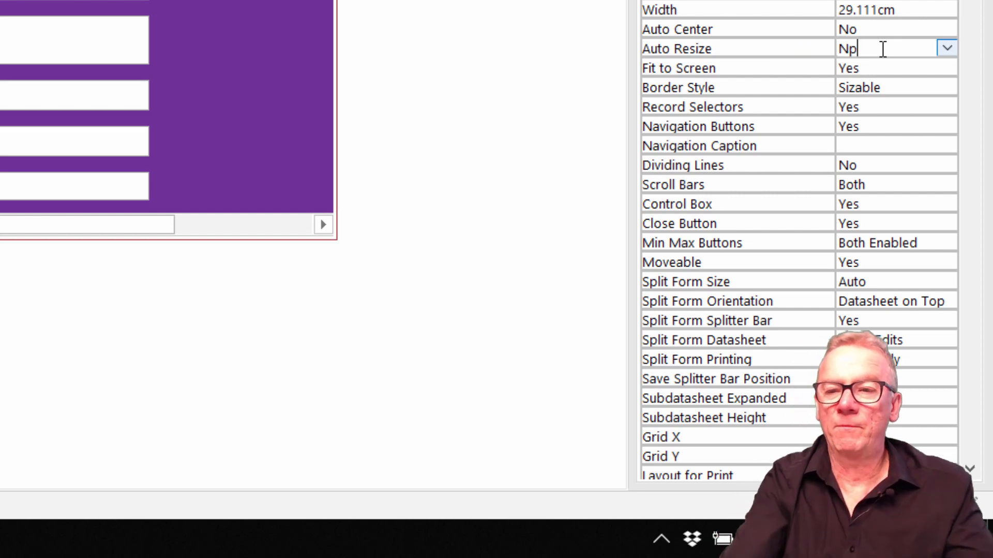
pyautogui.write('o')
# Set the Sellers form's Fit to Screen property to No
pyautogui.click(886, 66)
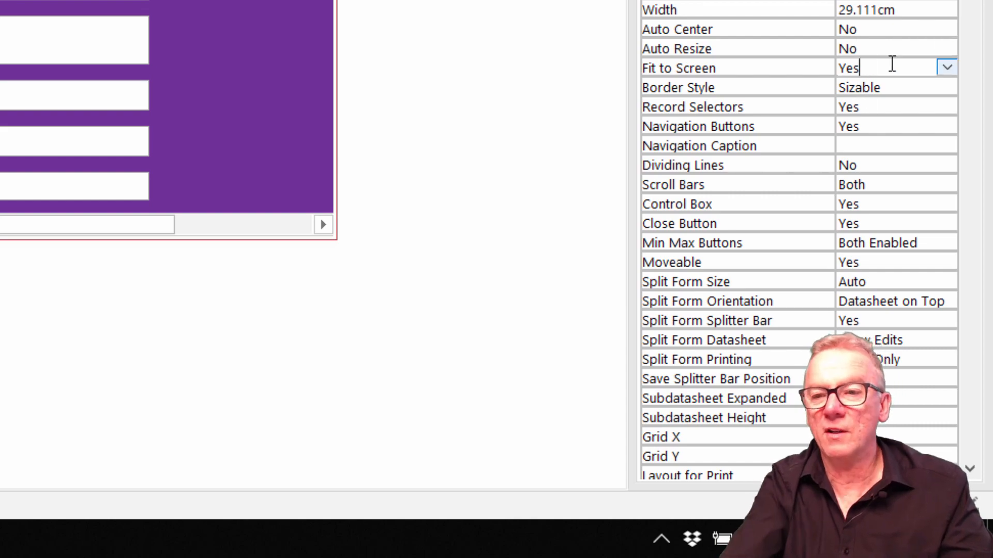
pyautogui.press('BackSpace')
pyautogui.press('BackSpace')
pyautogui.press('BackSpace')
pyautogui.write('No')
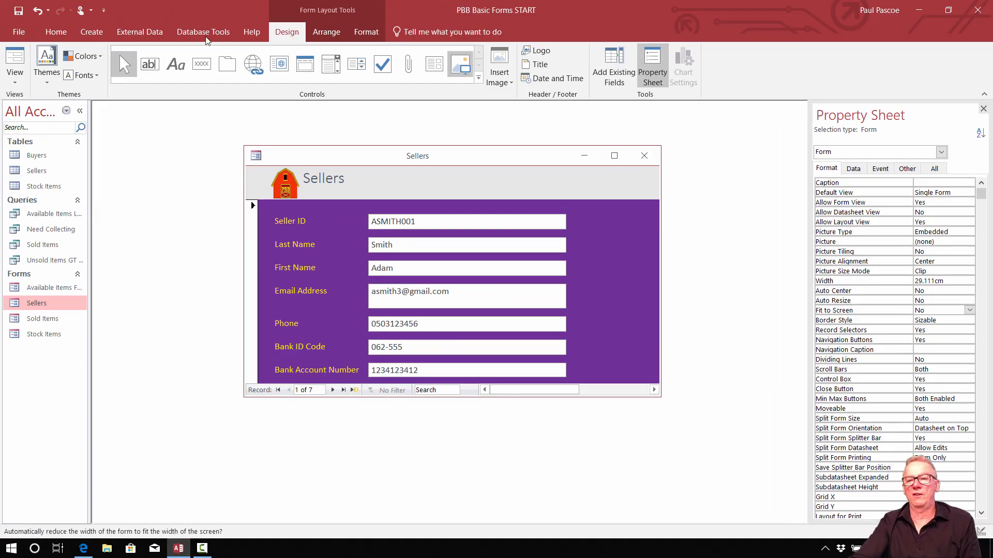
# Close the Sellers form, and reopen it briefly to check its window position
pyautogui.click(644, 156)
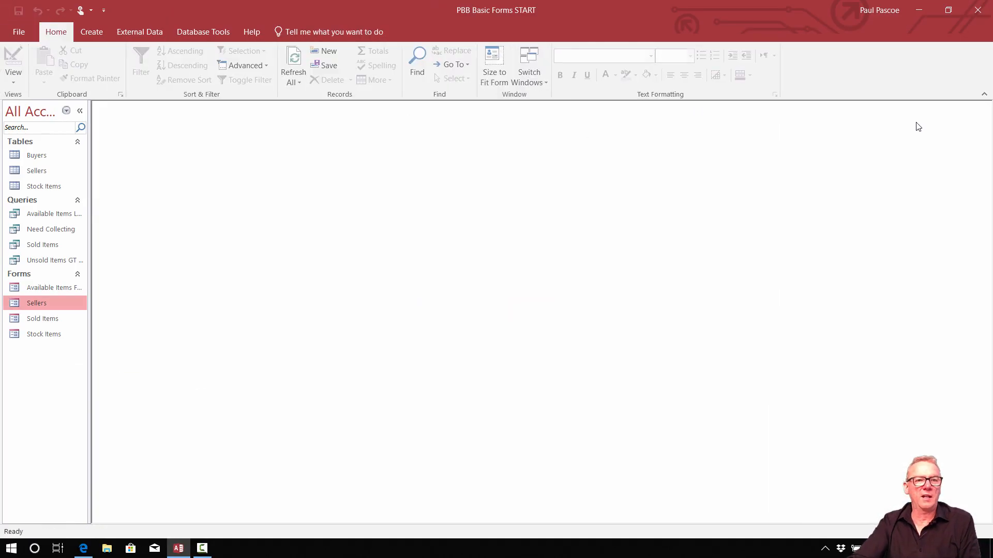
pyautogui.doubleClick(44, 305)
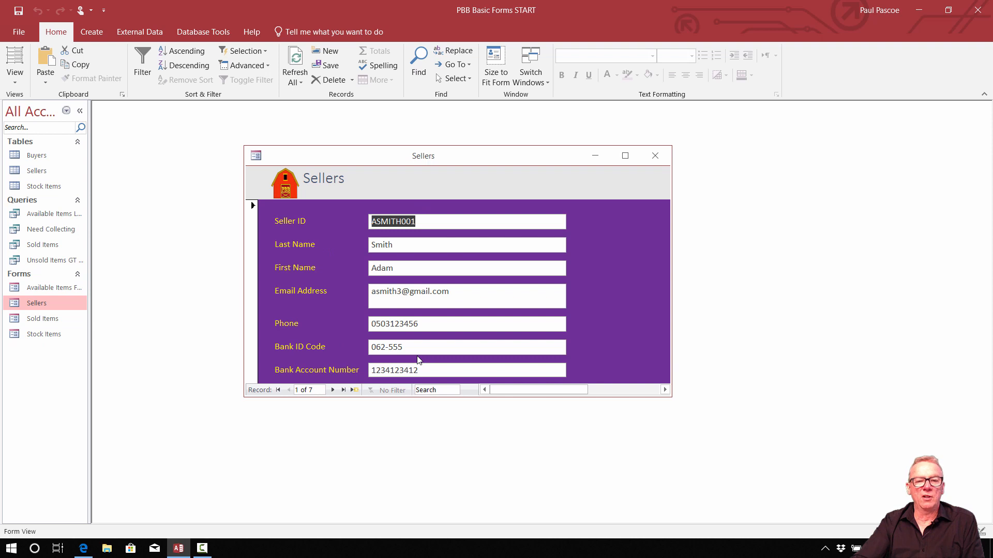
pyautogui.click(655, 156)
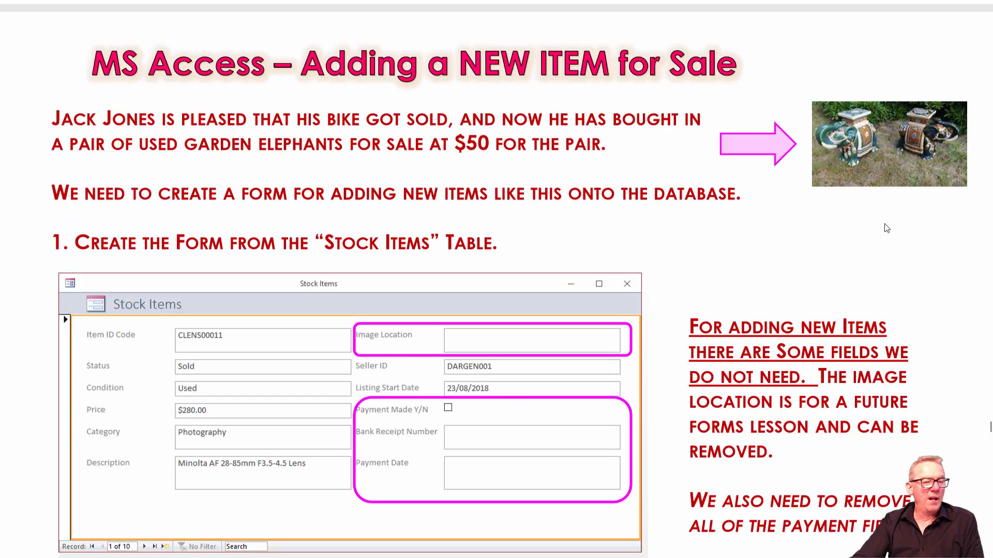
# Switch to the lesson PDF and find the Forms Practice exercise on creating a Buyers form from the Buyers table
pyautogui.scroll(-20, 930, 216)
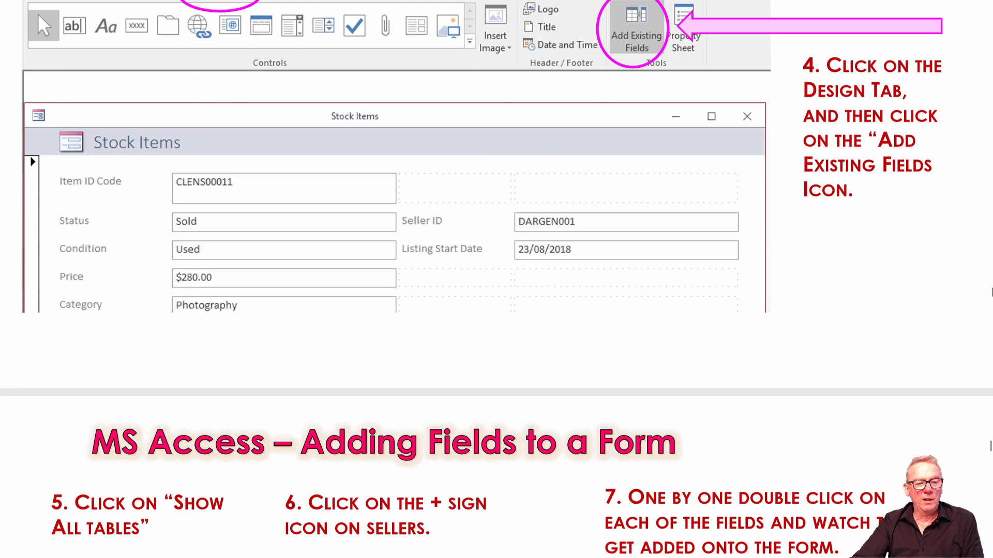
pyautogui.scroll(-20, 990, 403)
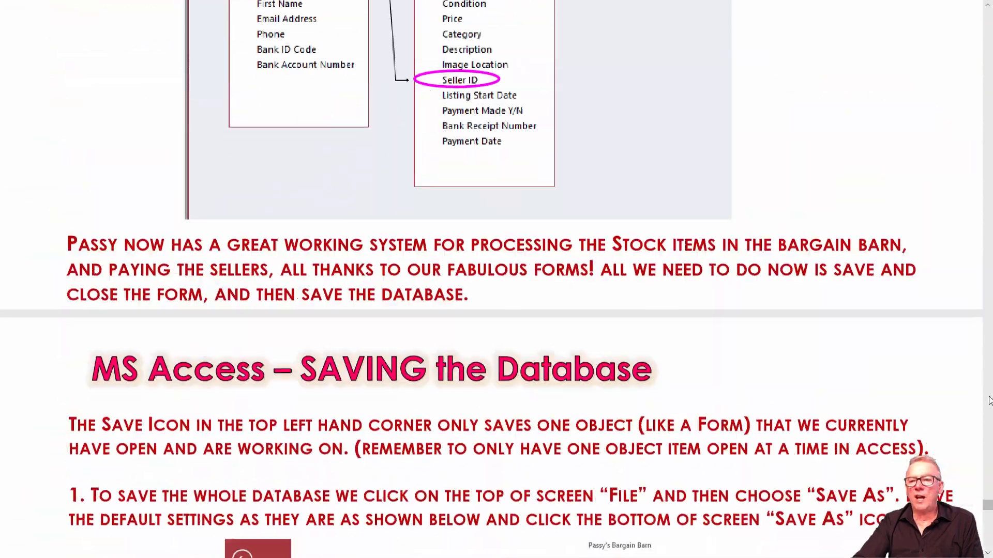
pyautogui.scroll(-10, 989, 400)
pyautogui.scroll(10, 989, 399)
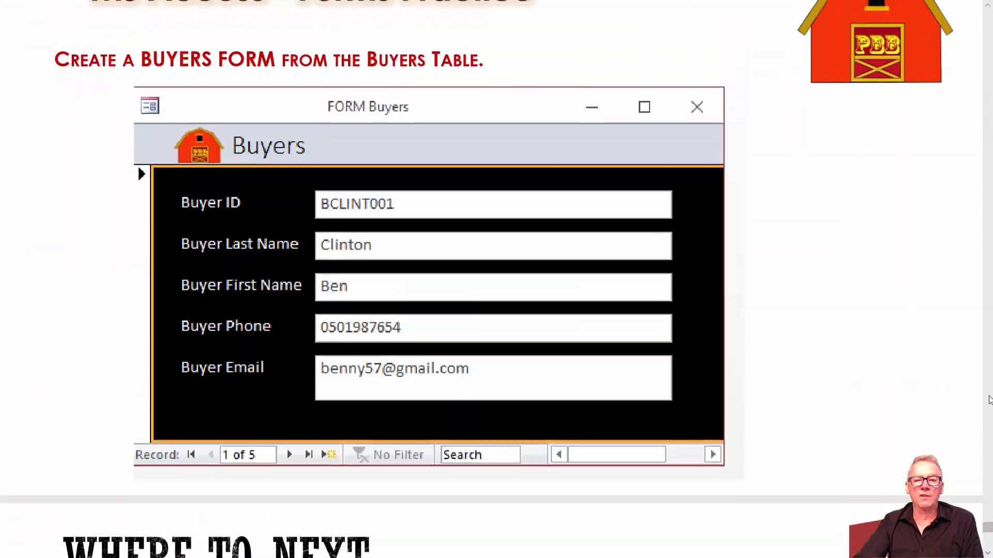
pyautogui.scroll(-2, 989, 400)
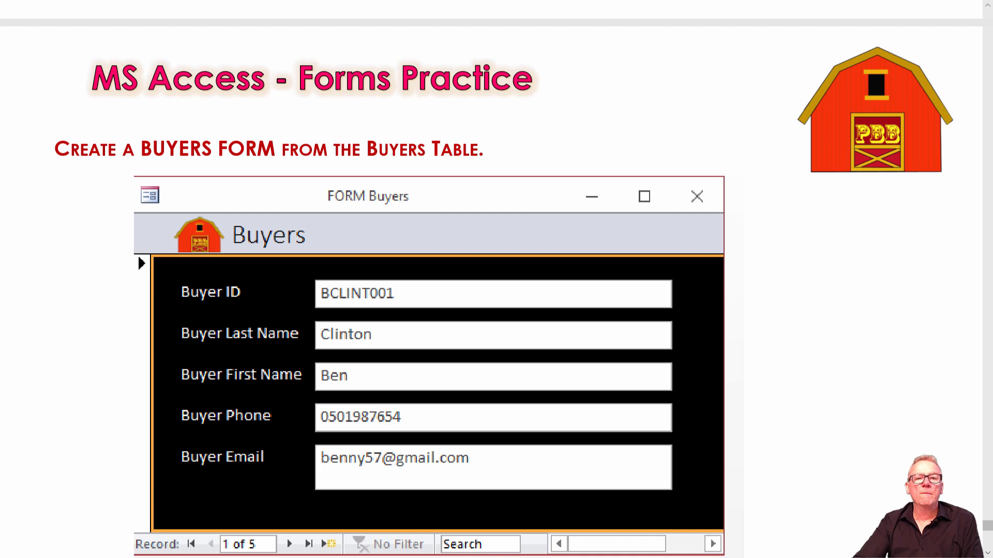
pyautogui.scroll(-1, 491, 282)
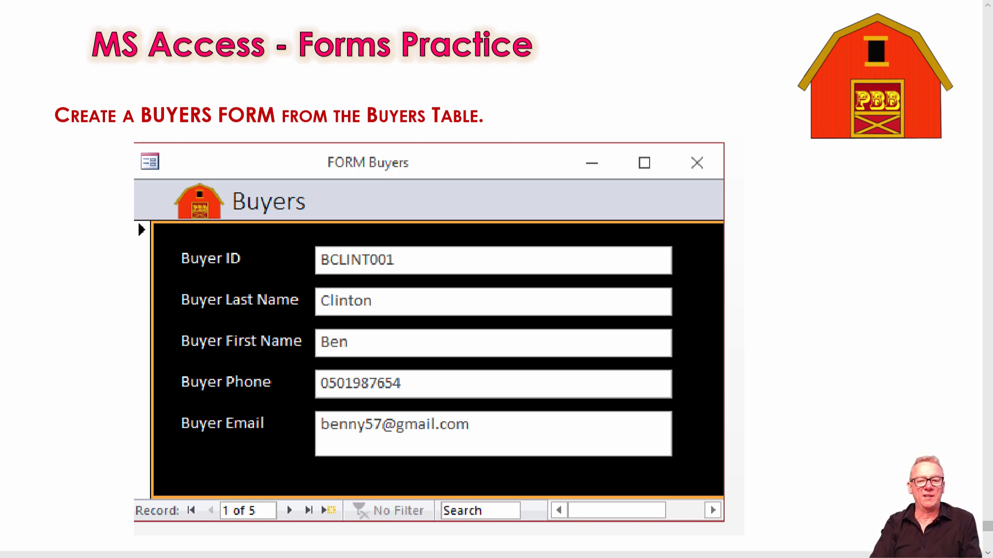
# Read the Where to Next topics, marking the drop-down lists and product images lines, and go to the lesson's final page
pyautogui.scroll(-10, 491, 279)
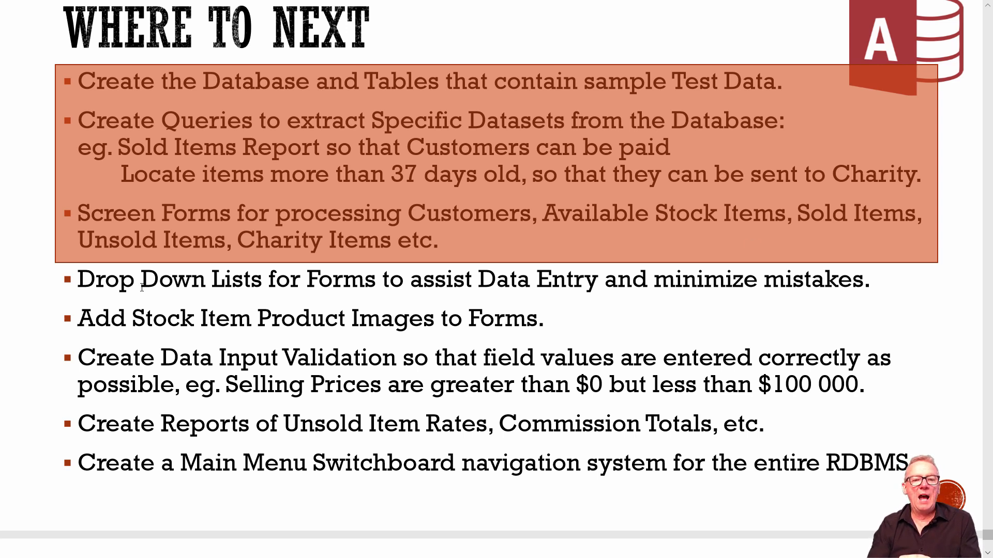
pyautogui.moveTo(79, 274); pyautogui.dragTo(892, 274)
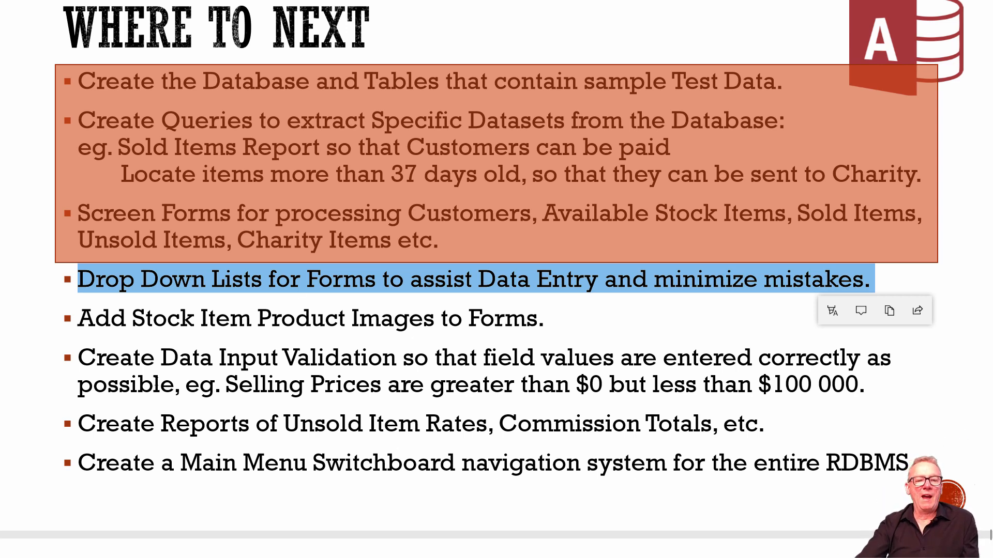
pyautogui.moveTo(85, 318); pyautogui.dragTo(547, 316)
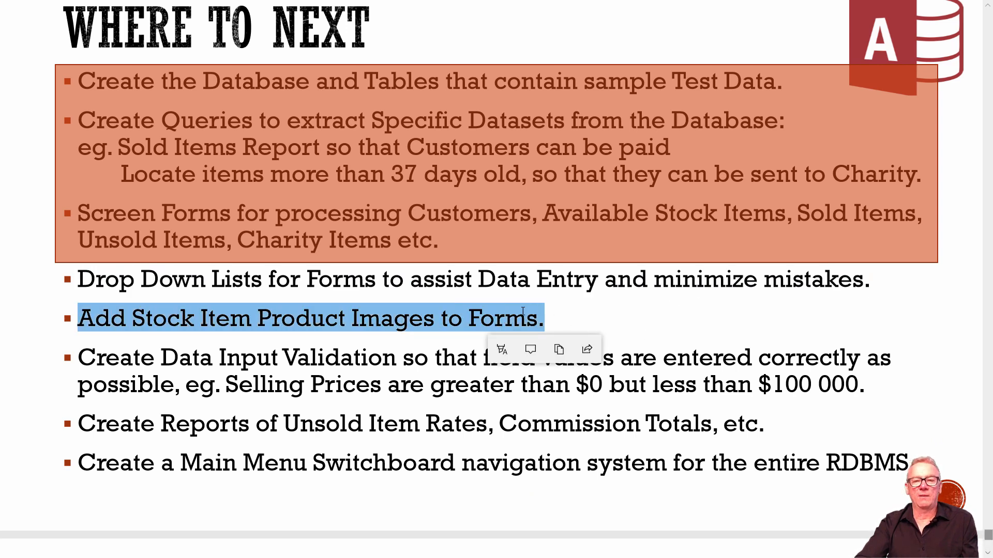
pyautogui.click(582, 316)
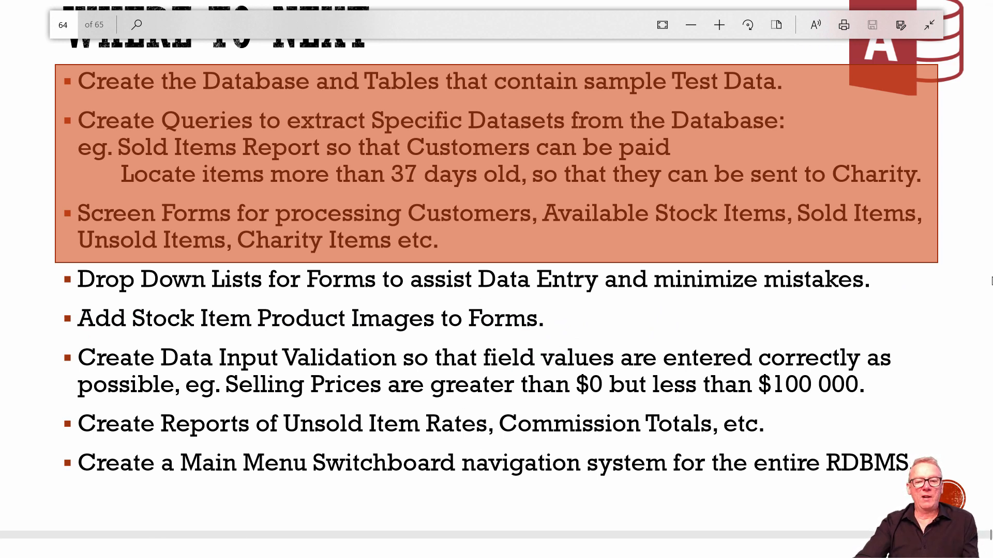
pyautogui.scroll(-10, 991, 281)
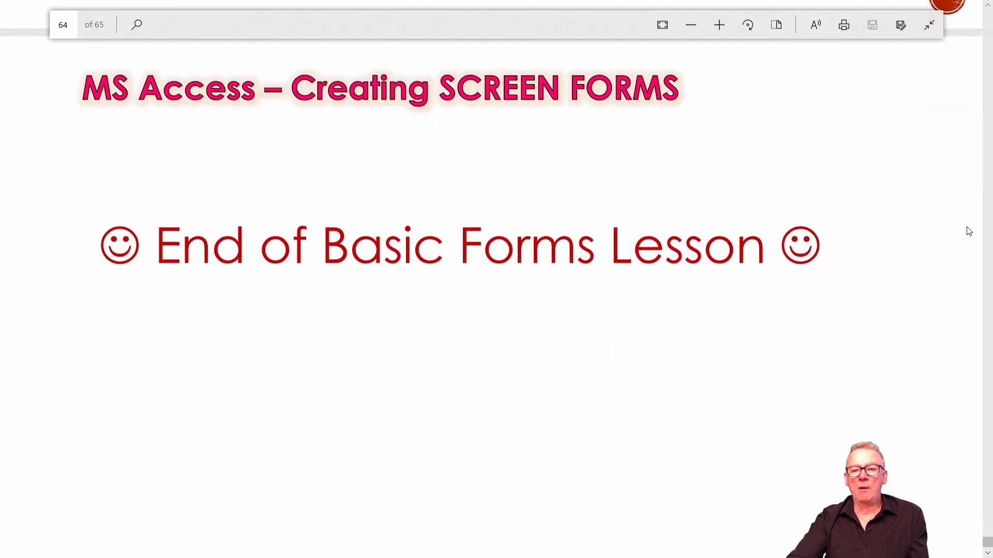